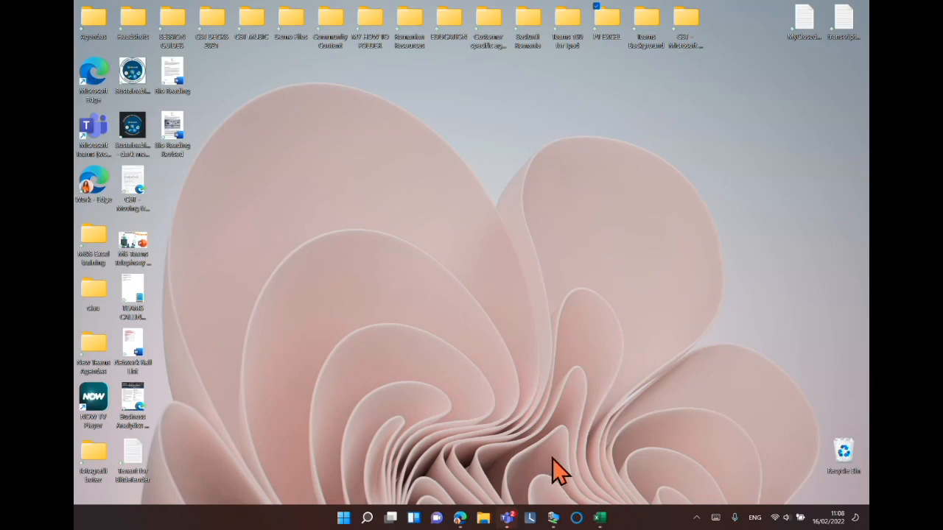
Search for Excel from the Windows taskbar and launch it.
left_click(368, 519)
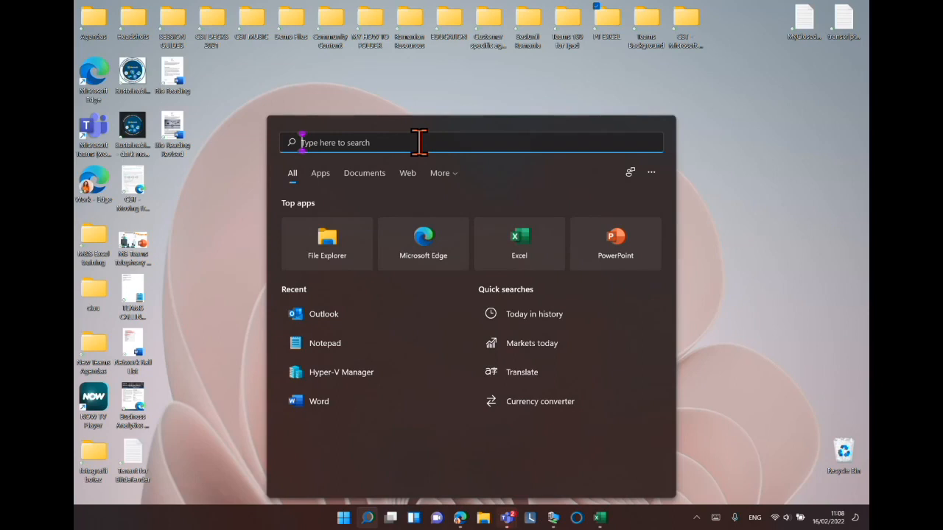
type("excel")
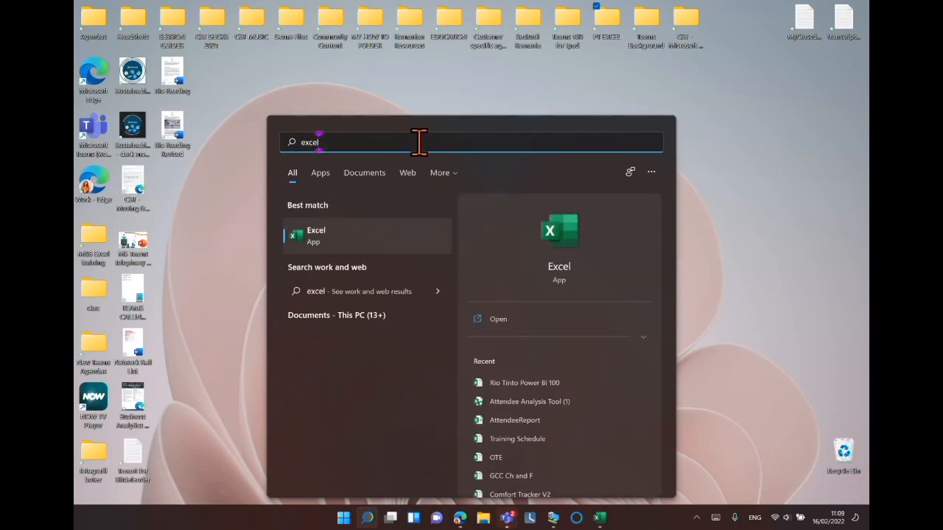
key("Return")
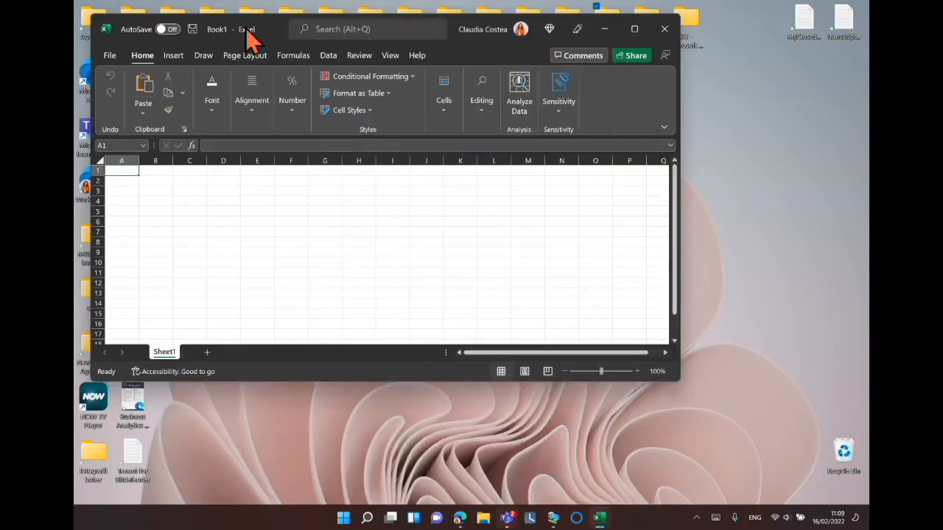
Move the Excel window and maximize it.
left_click_drag(251, 31, 337, 106)
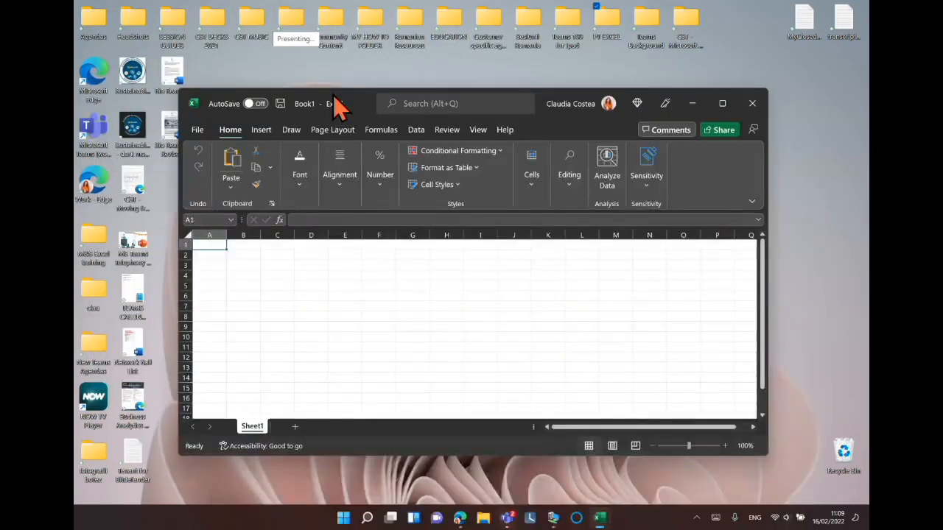
left_click(719, 101)
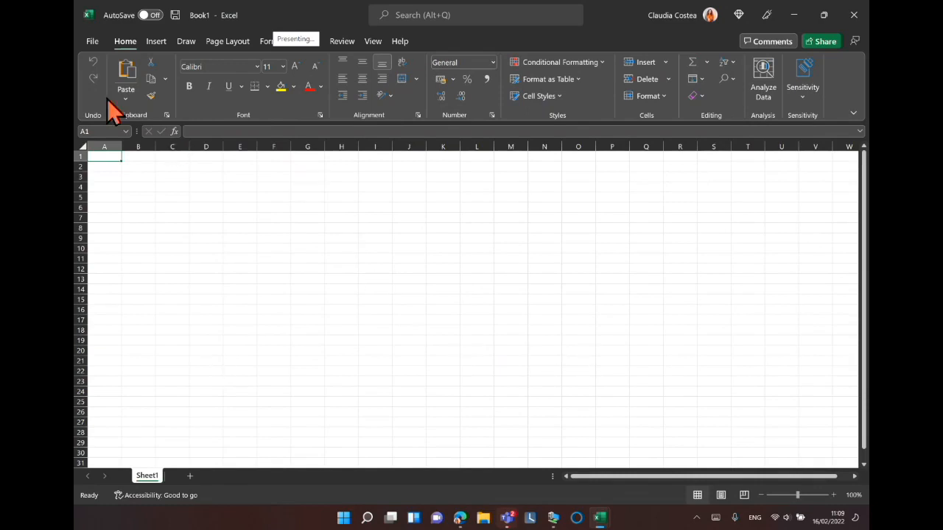
Open the File backstage and go to the full list of new workbook templates.
left_click(93, 42)
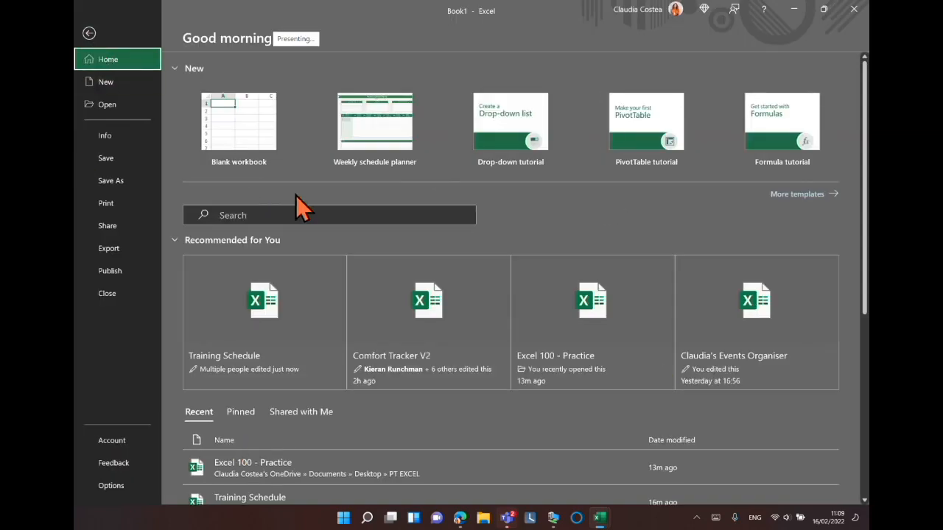
left_click(350, 45)
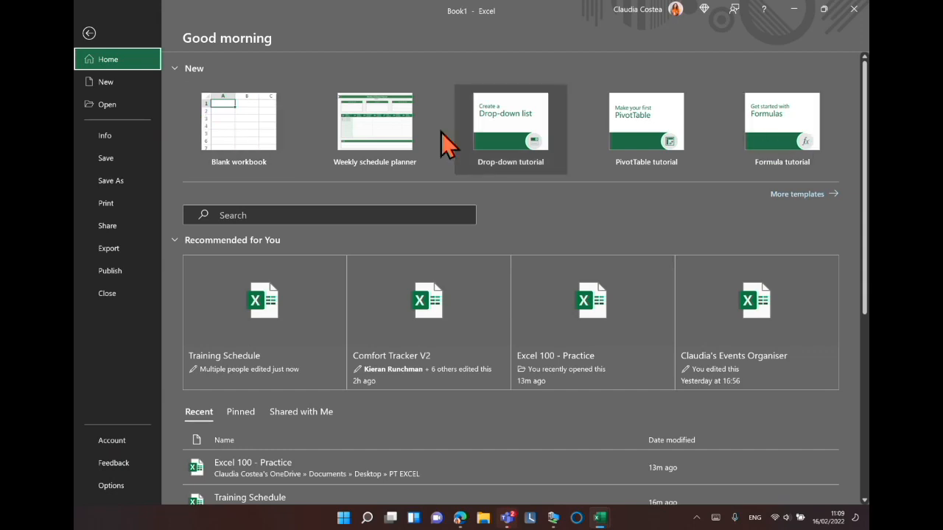
left_click(239, 134)
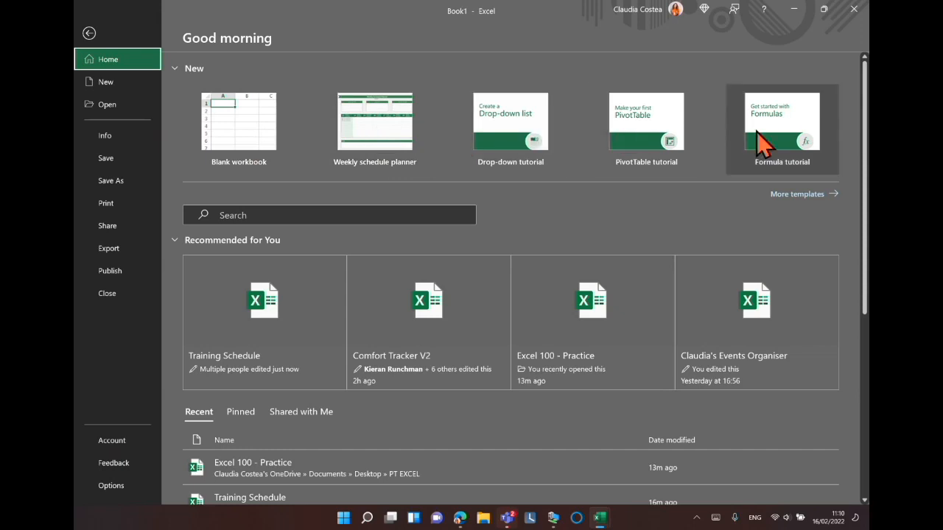
left_click(800, 198)
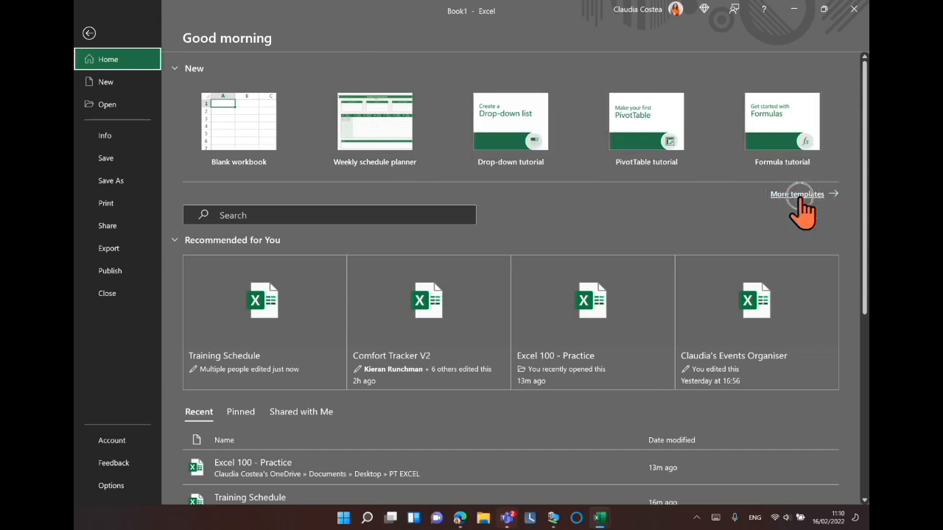
left_click(799, 198)
left_click(799, 198)
left_click(799, 197)
left_click(799, 197)
left_click(799, 198)
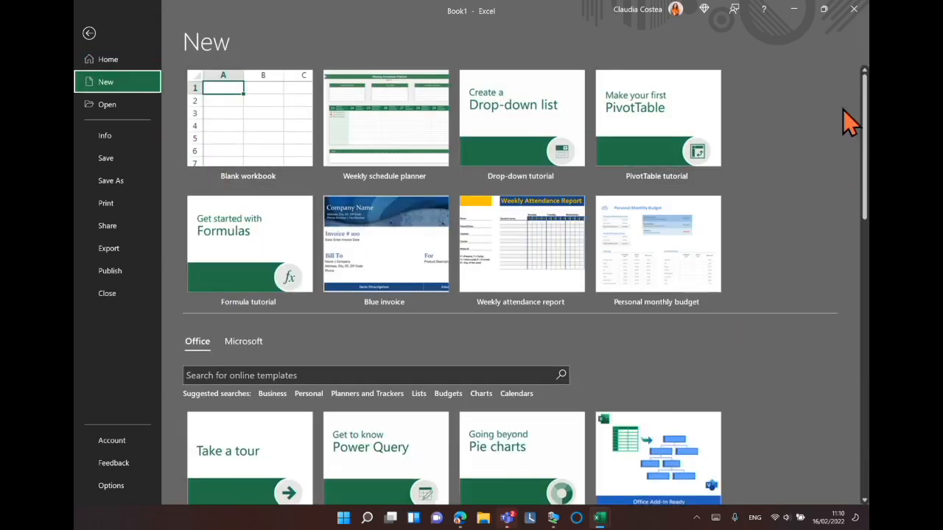
Scroll through the available workbook templates and return near the top of the list.
left_click_drag(865, 86, 868, 206)
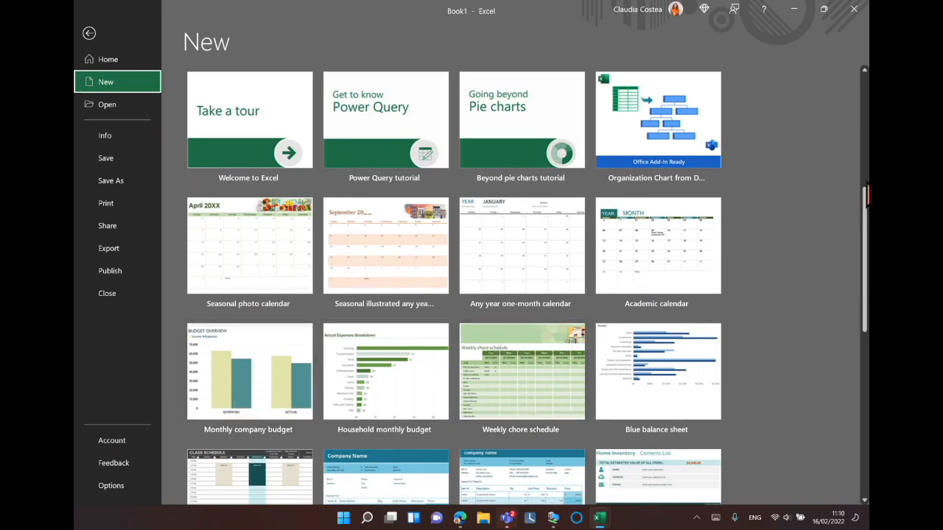
scroll(867, 353, "down", 6)
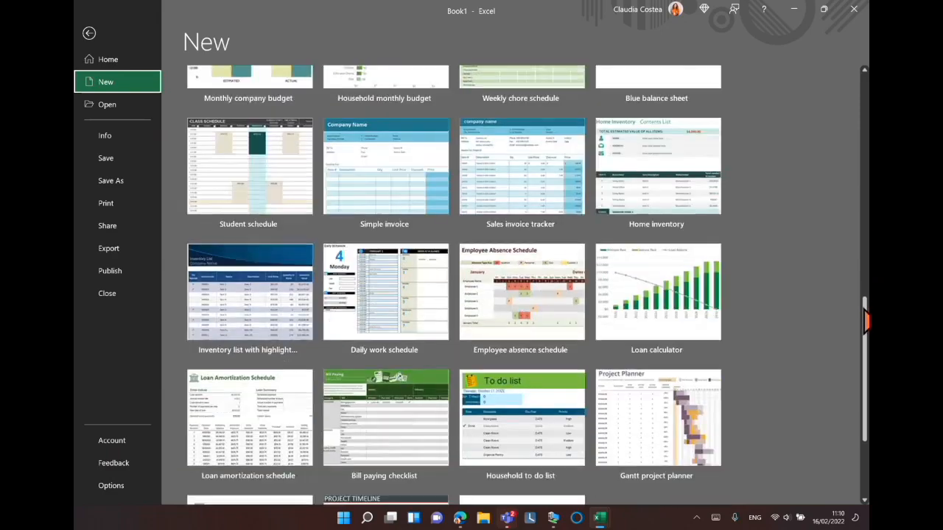
scroll(867, 353, "down", 2)
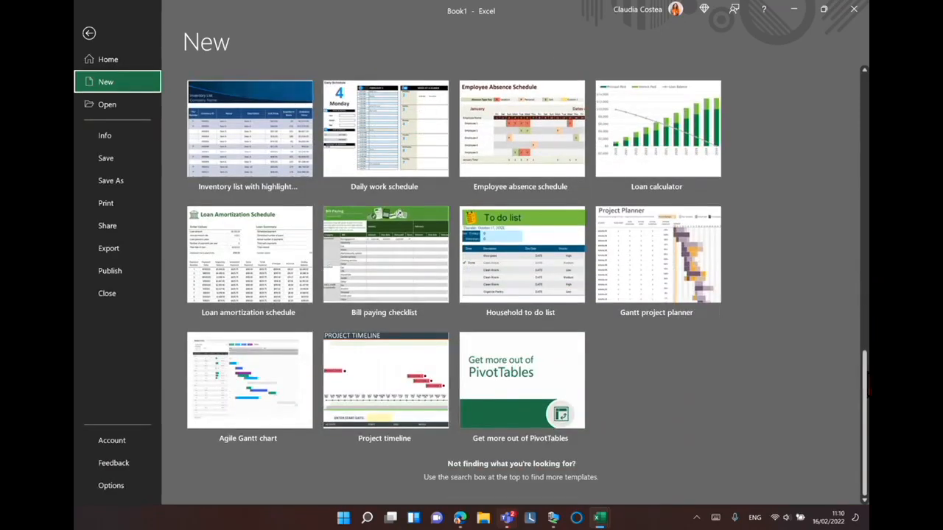
left_click_drag(868, 383, 867, 146)
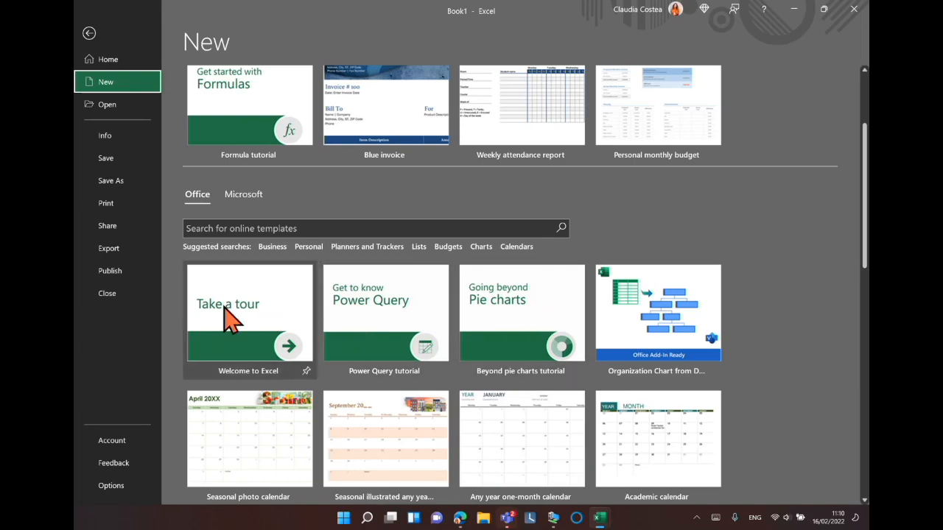
key("ctrl")
key("ctrl")
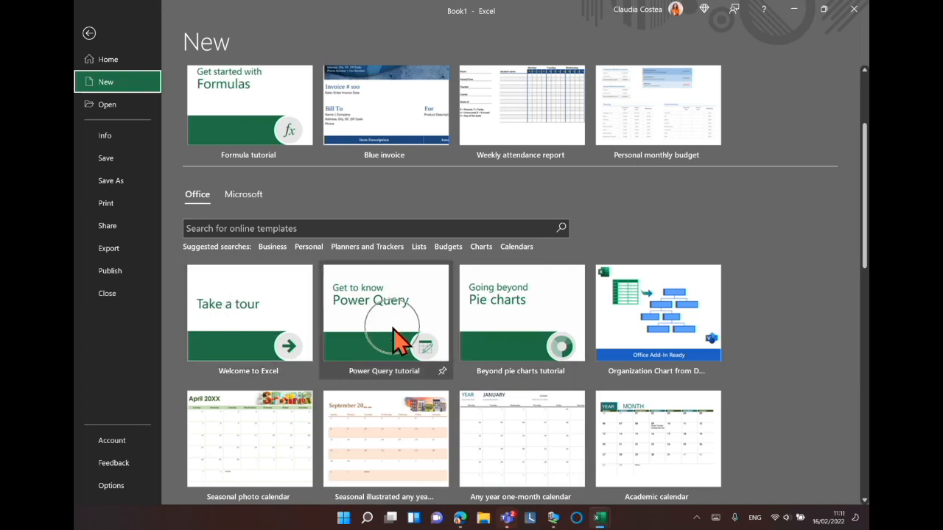
key("ctrl")
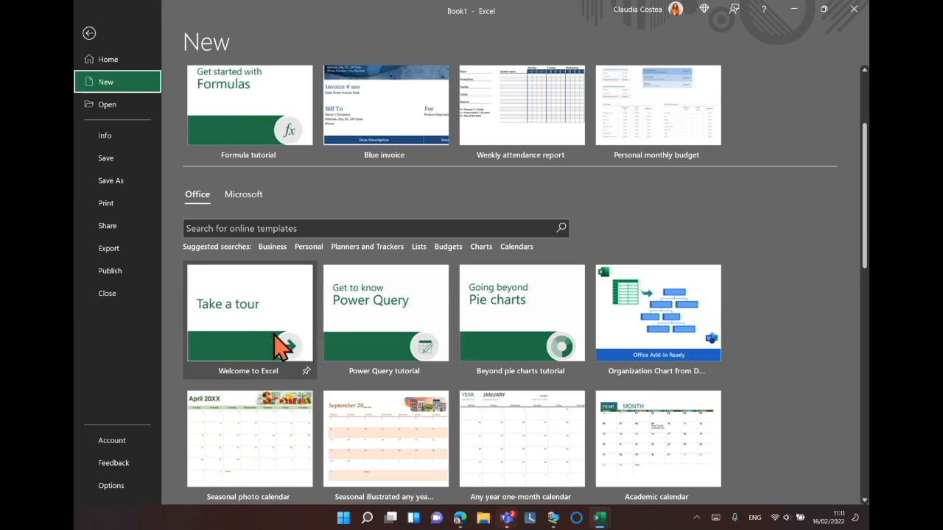
Preview the Welcome to Excel template and close the preview.
left_click(288, 350)
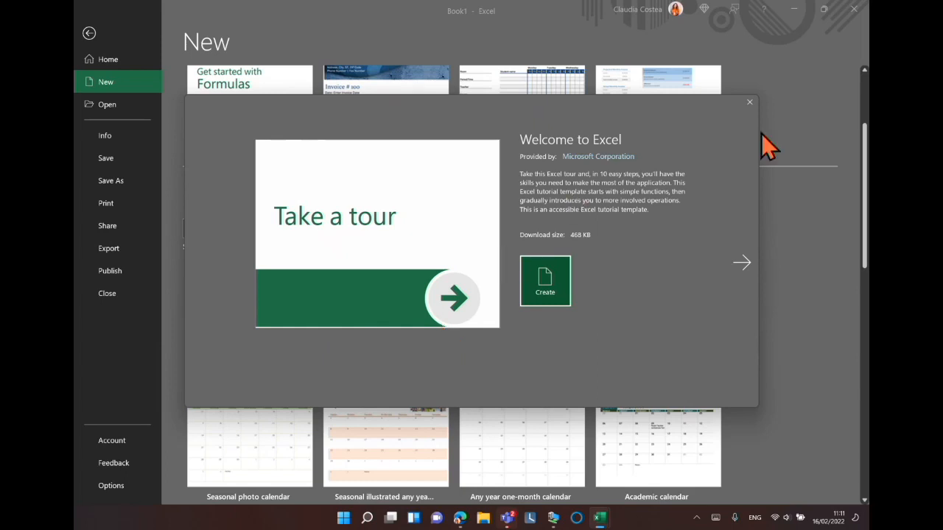
left_click(749, 103)
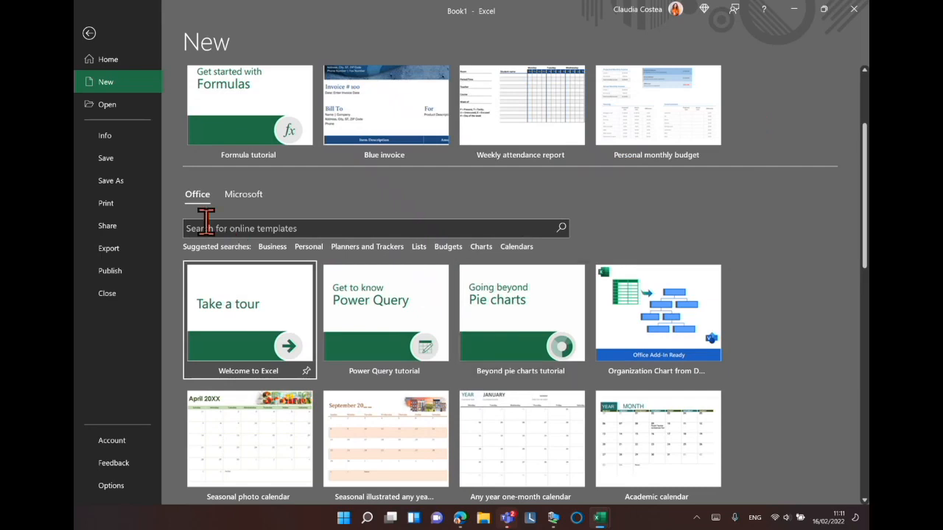
Browse the Planners and Trackers suggested template search, then go back to the template list.
left_click(249, 228)
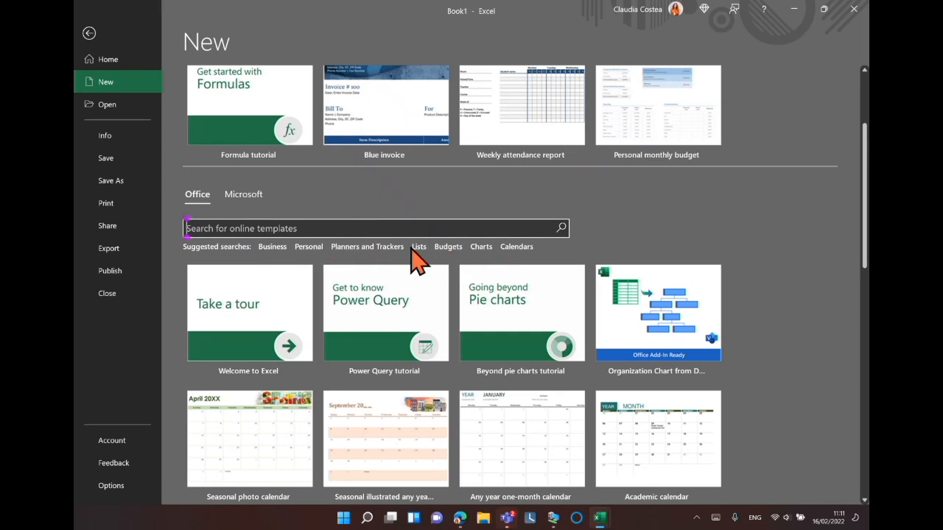
left_click(371, 249)
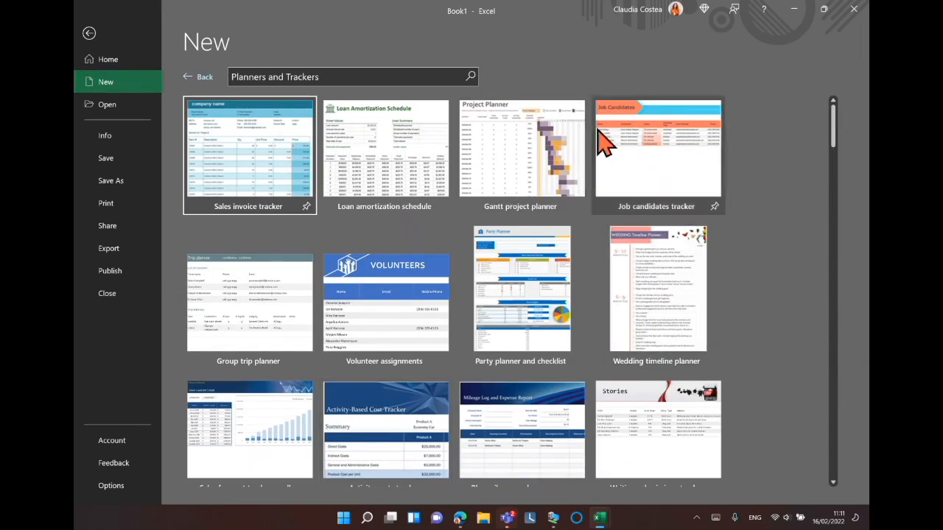
left_click(198, 77)
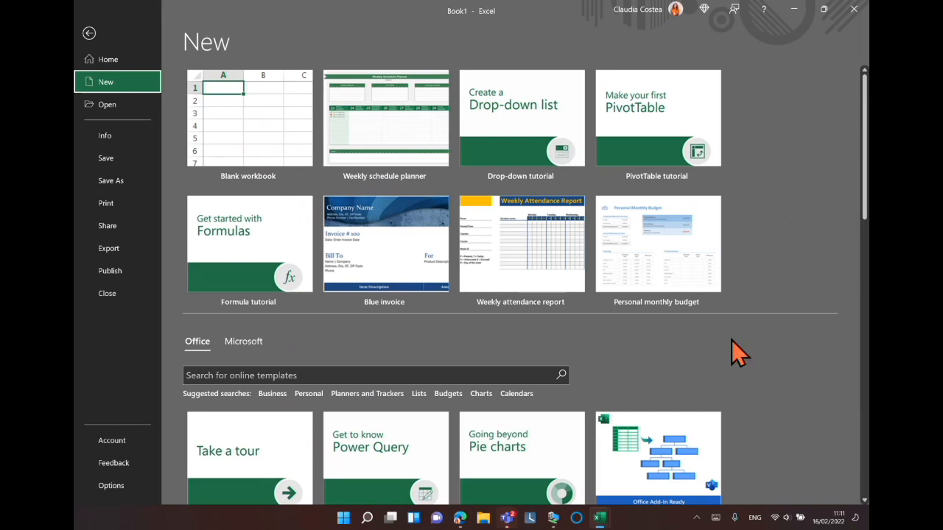
View the Microsoft template folders and switch back to the Office templates.
left_click(251, 344)
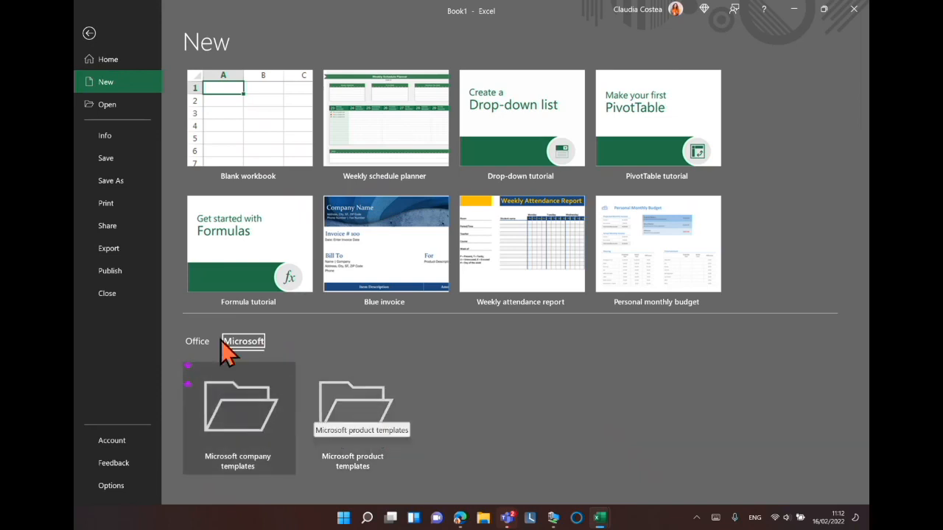
left_click(198, 343)
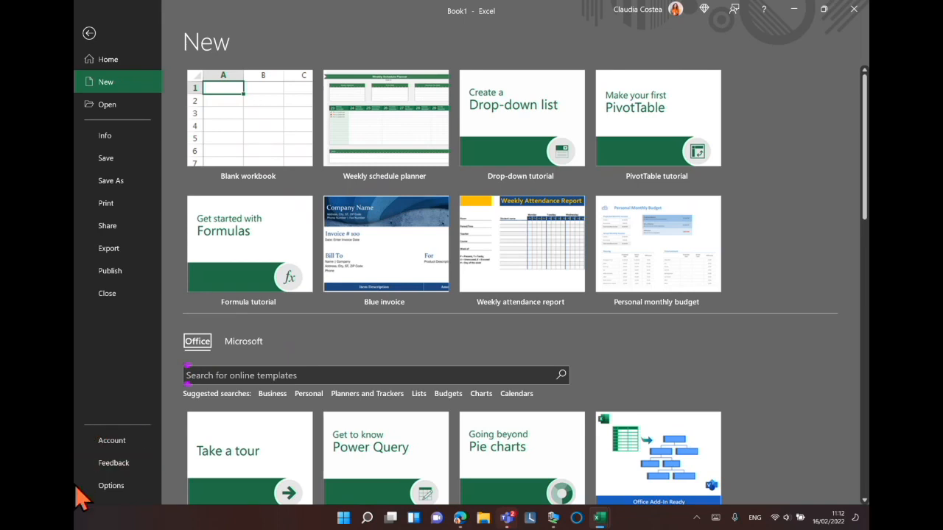
Open the Account page, then open Excel Options.
left_click(114, 437)
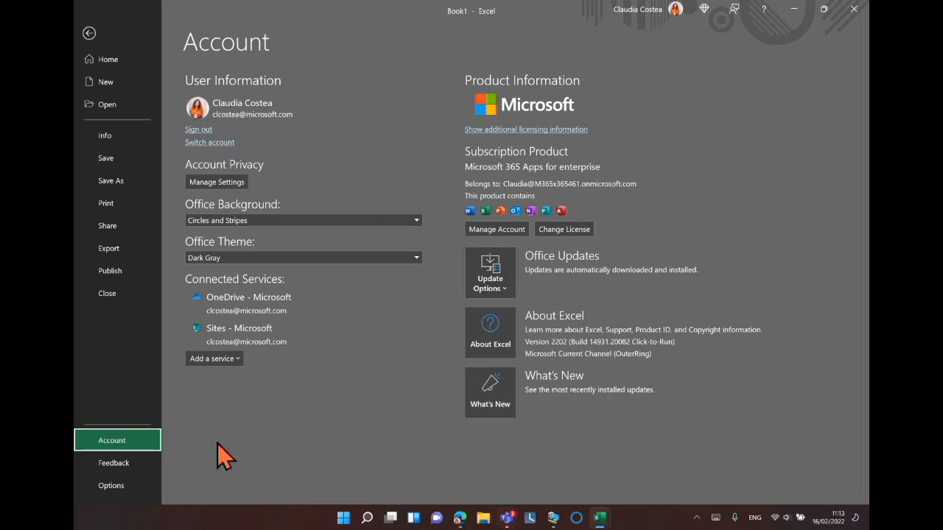
left_click(112, 487)
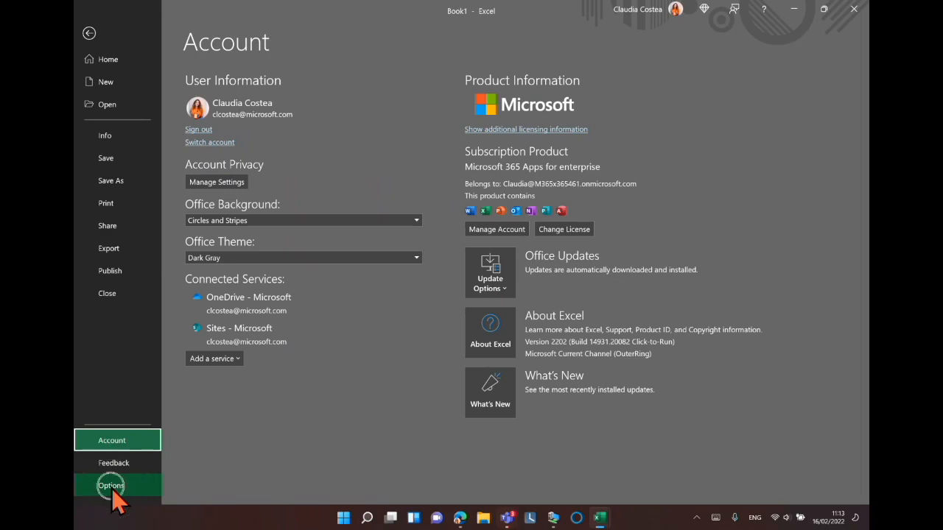
left_click(112, 487)
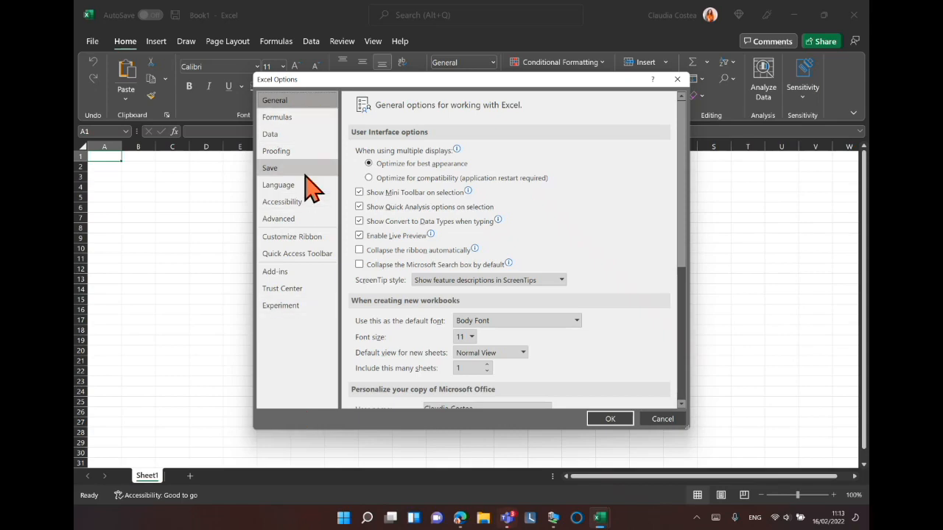
Browse the Formulas and Accessibility categories of Excel Options and close the dialog.
mouse_move(358, 176)
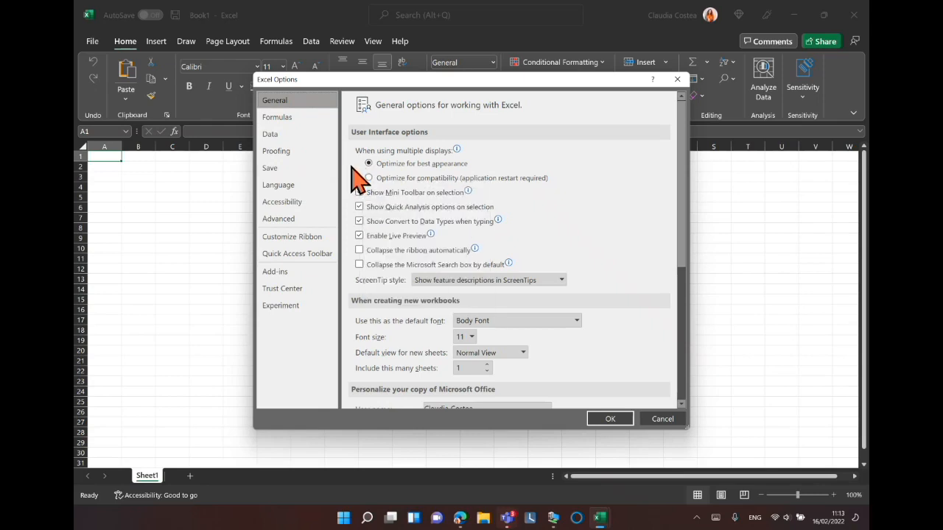
left_click(293, 120)
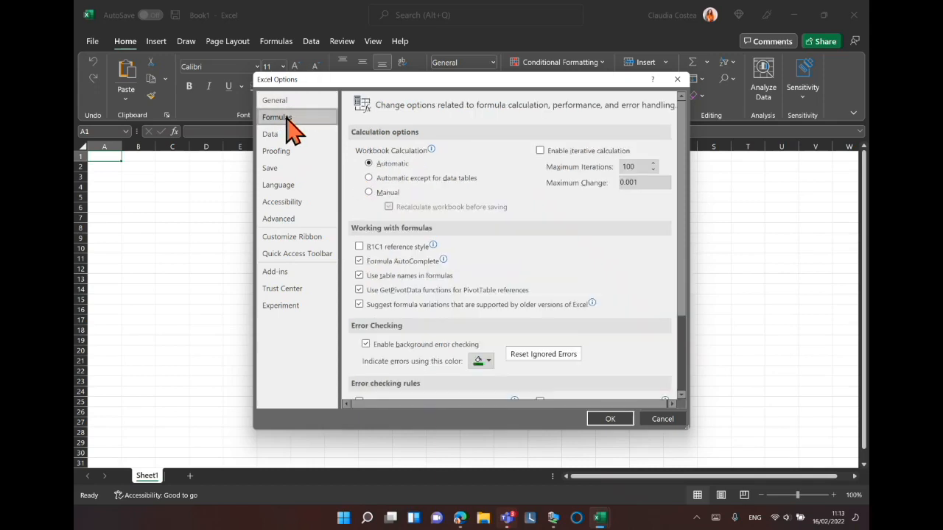
left_click(295, 186)
left_click(295, 207)
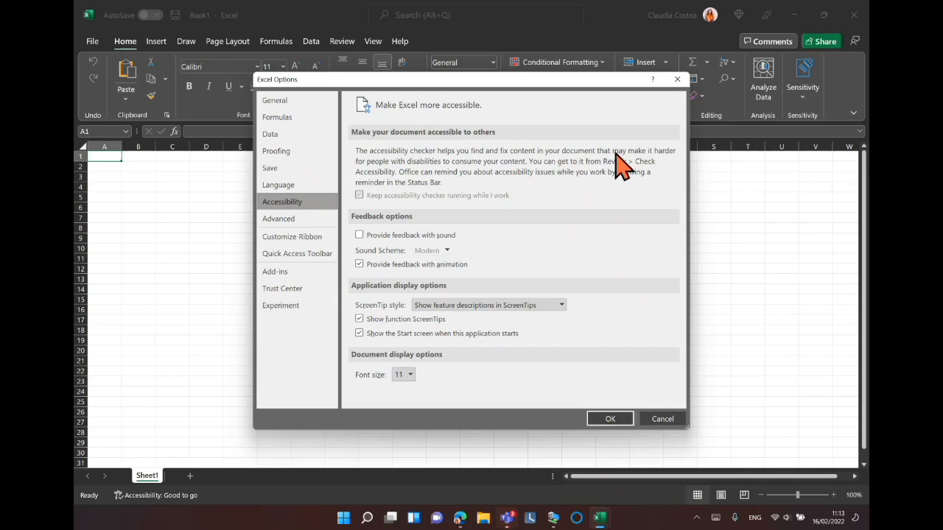
left_click(677, 80)
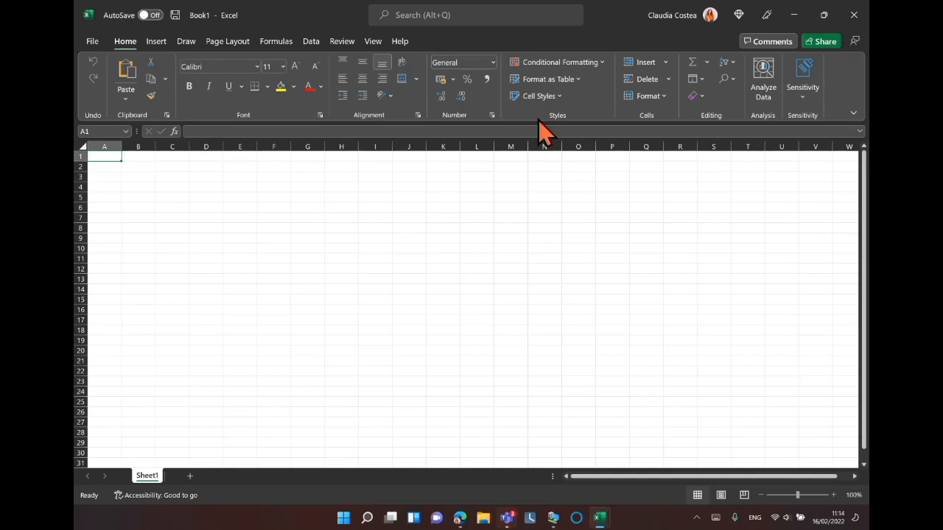
Open the search box above the ribbon to examine its suggestions, then dismiss it.
left_click(421, 15)
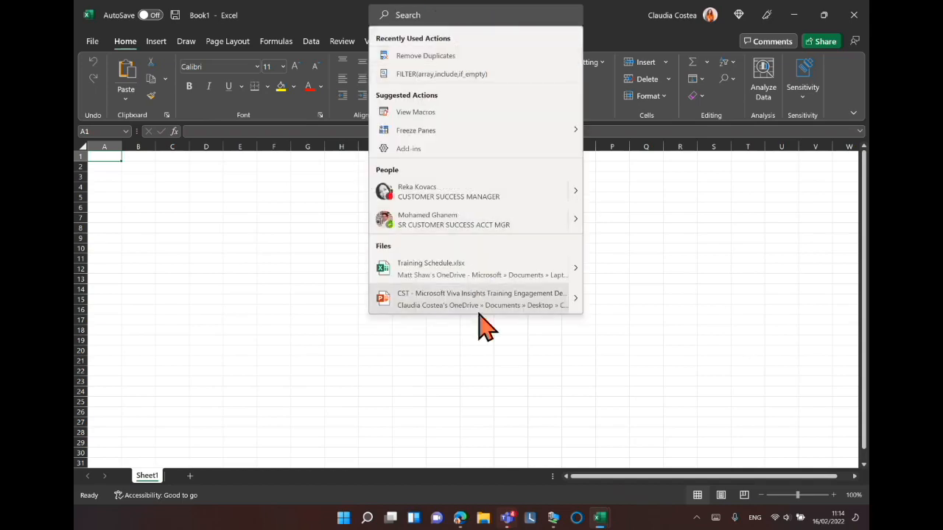
left_click(436, 264)
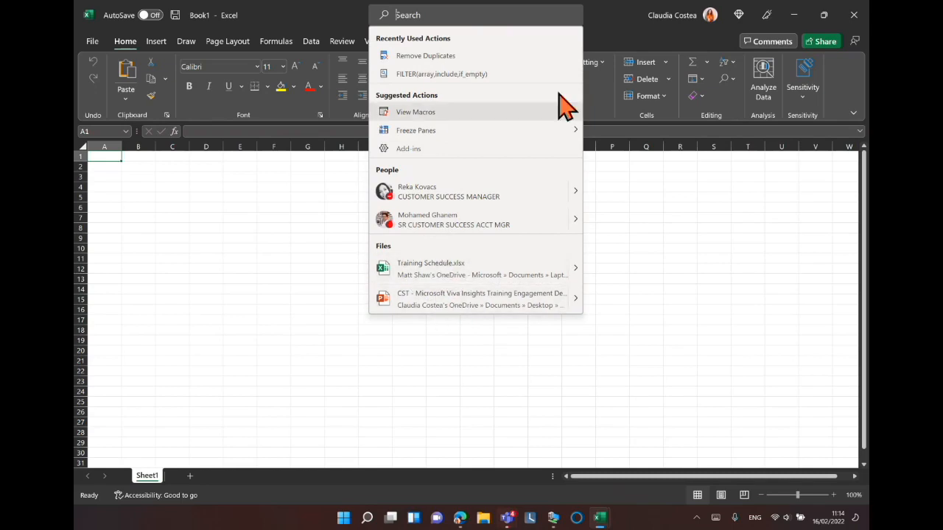
left_click(613, 24)
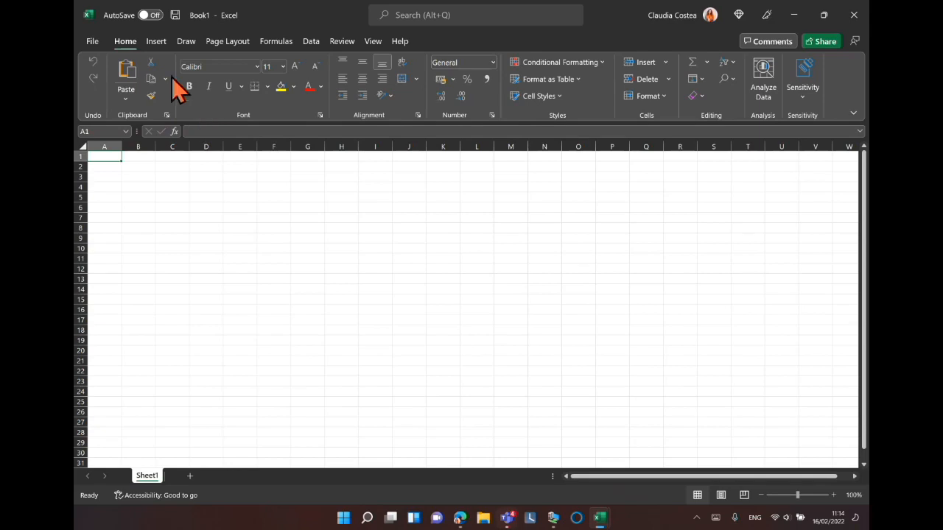
Switch from the Home ribbon tab to the Insert tab.
left_click(134, 43)
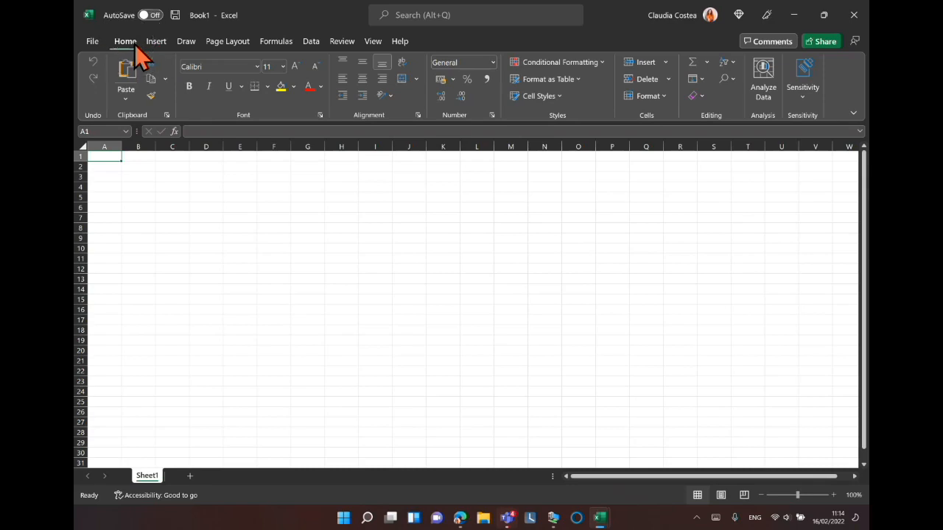
left_click(130, 46)
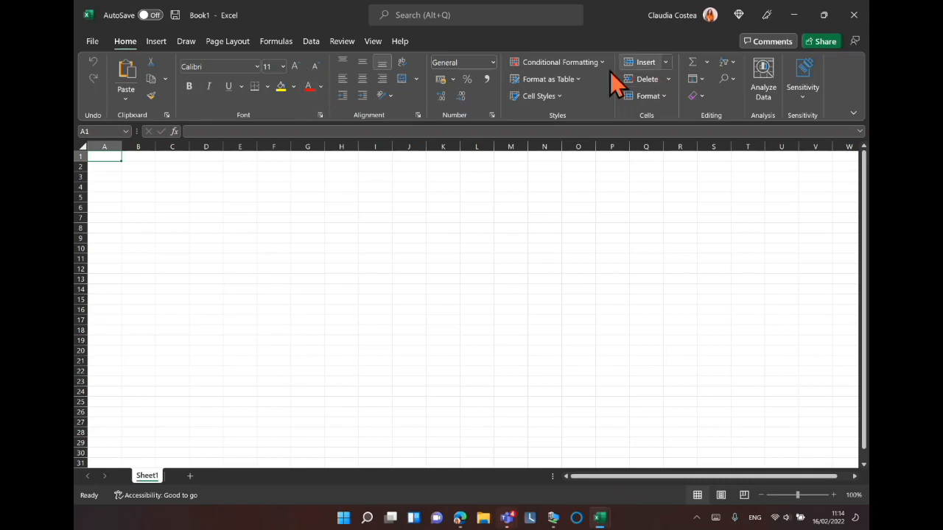
left_click(163, 47)
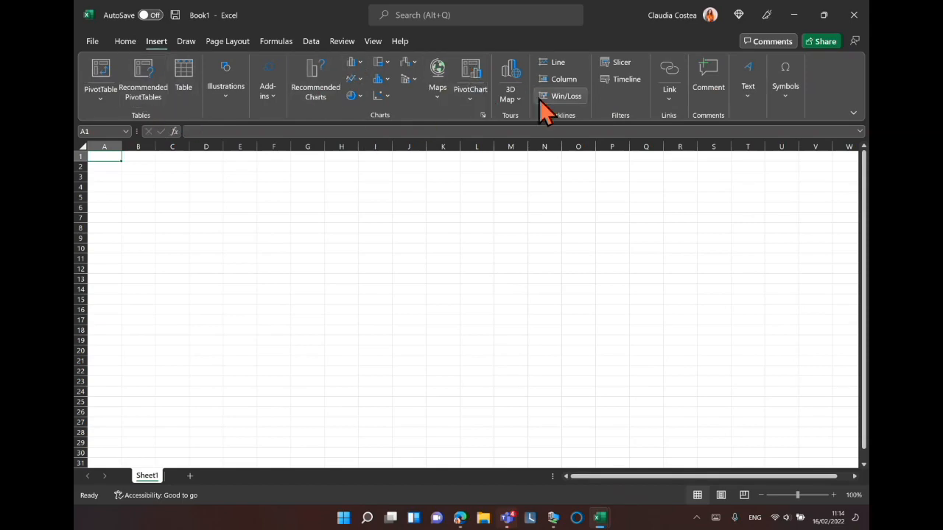
Browse the Draw, Page Layout and Formulas ribbon tabs.
left_click(188, 44)
left_click(223, 44)
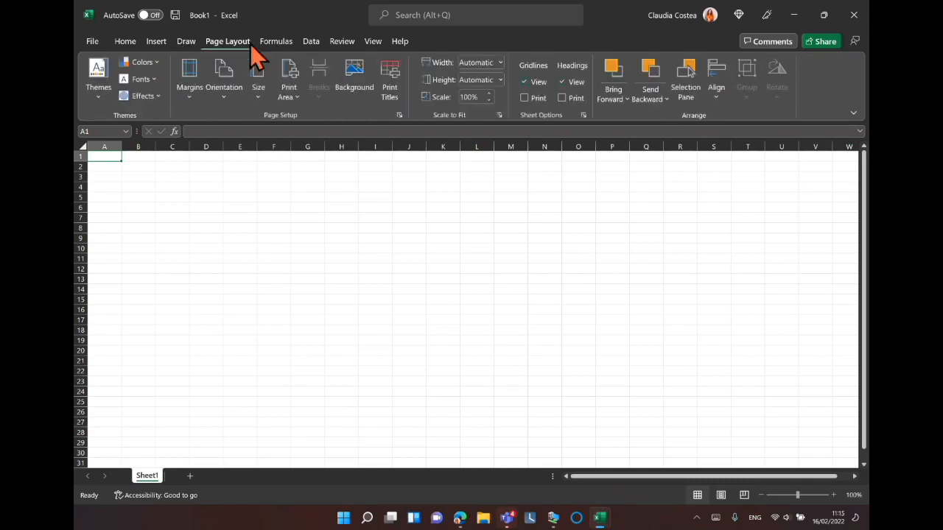
left_click(279, 45)
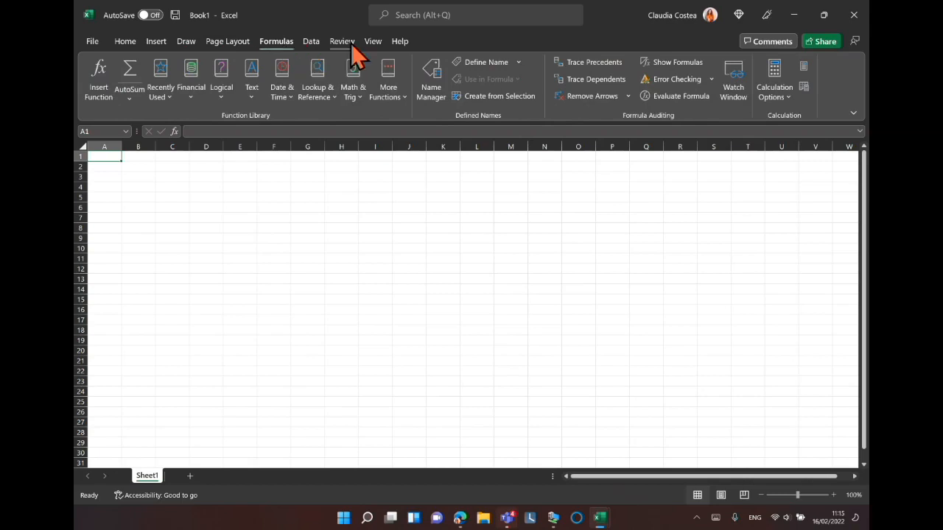
left_click(330, 42)
Examine the Name Box, the active cell and the formula bar, selecting cell E7 along the way.
left_click(101, 131)
left_click(95, 130)
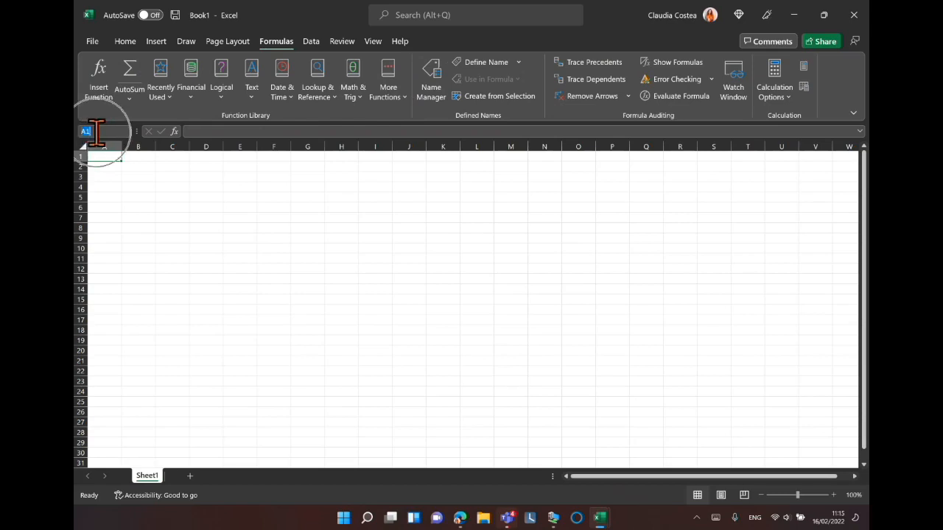
left_click(102, 131)
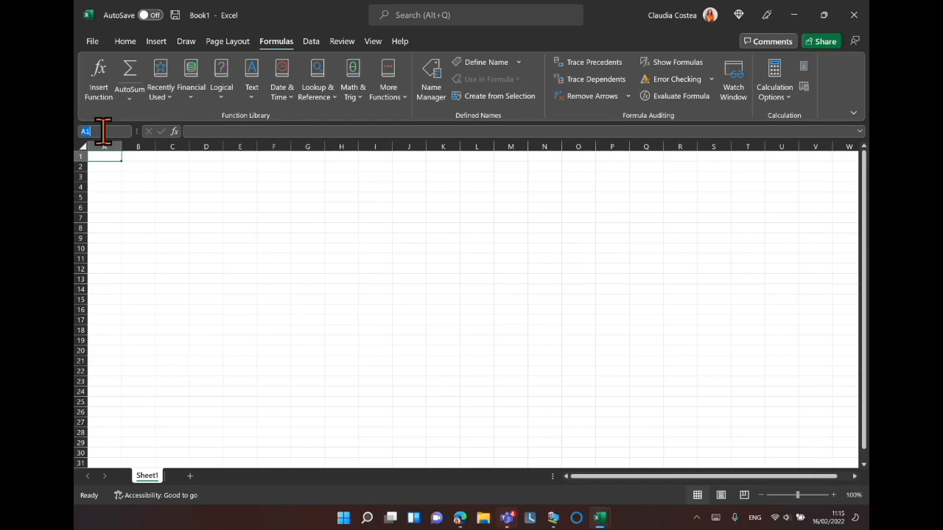
left_click(102, 156)
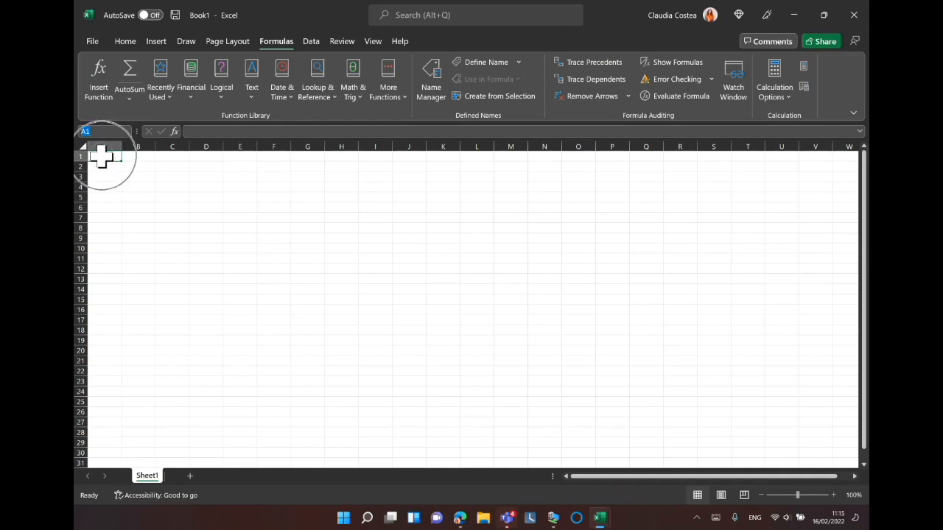
left_click(102, 156)
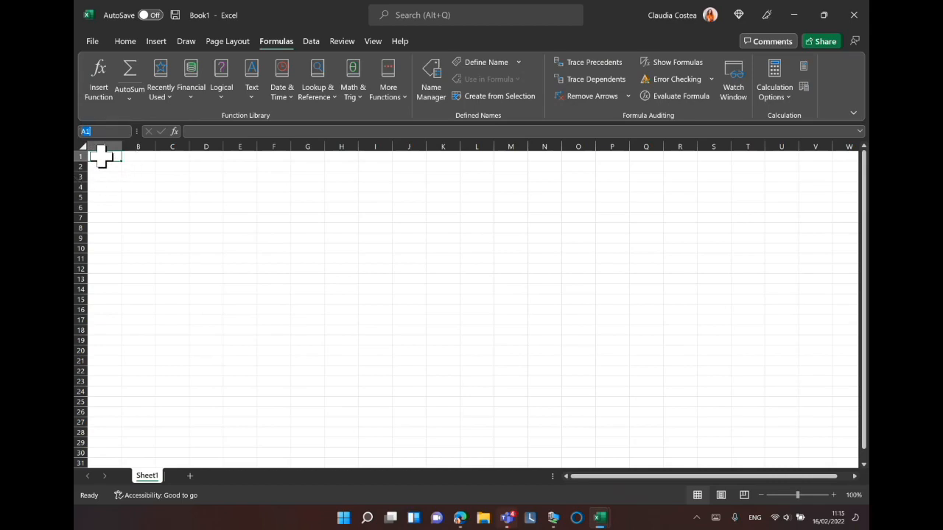
left_click(238, 216)
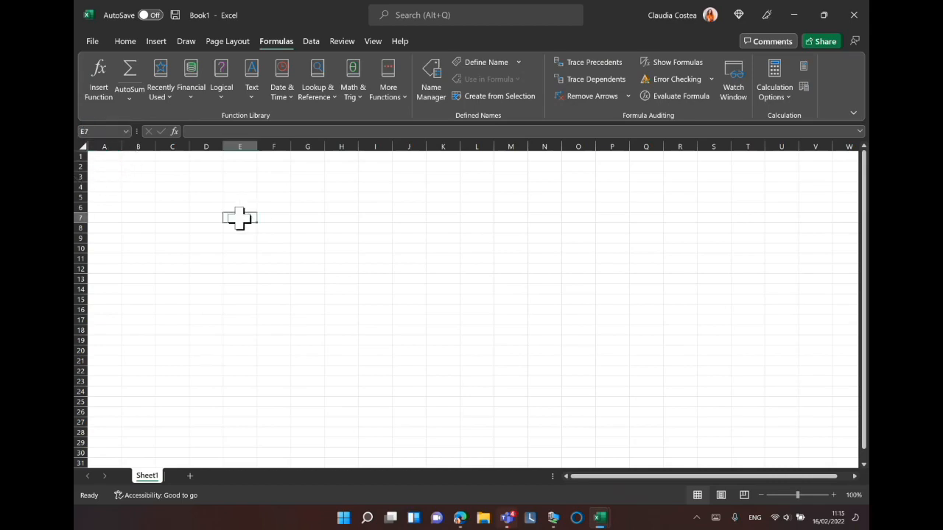
left_click(114, 131)
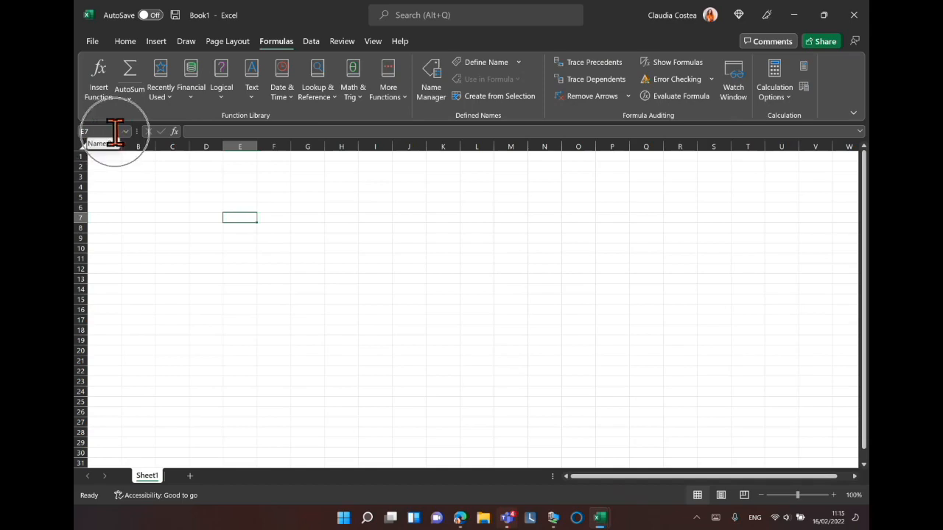
left_click(204, 132)
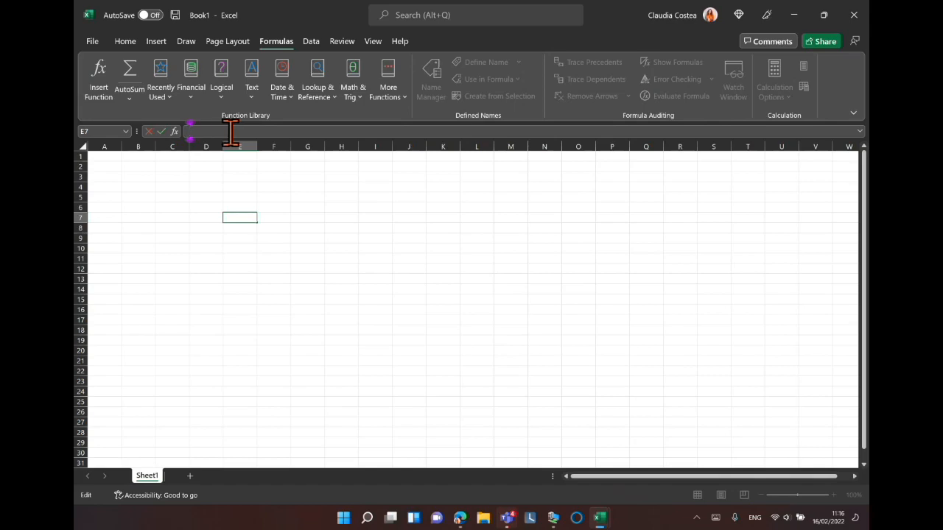
Open the Insert Function dialog, browse its function categories, and cancel it.
left_click(174, 132)
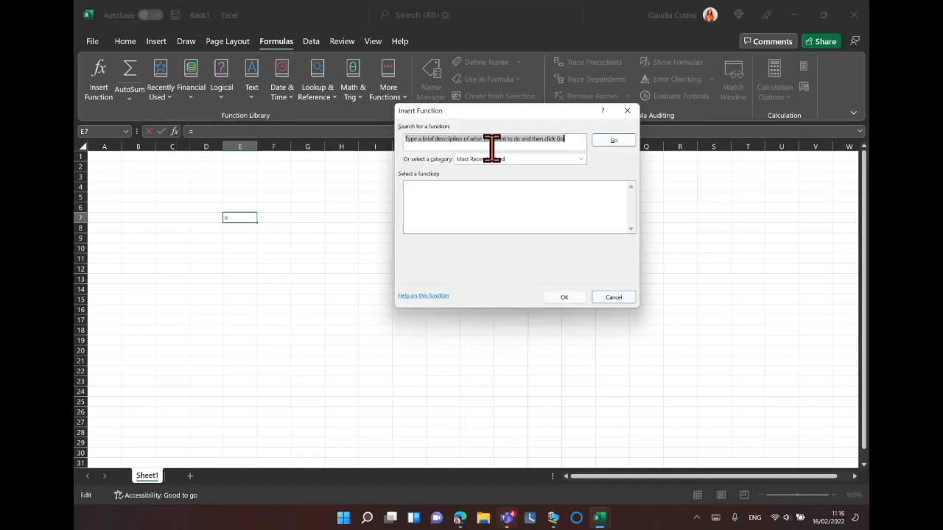
left_click(582, 161)
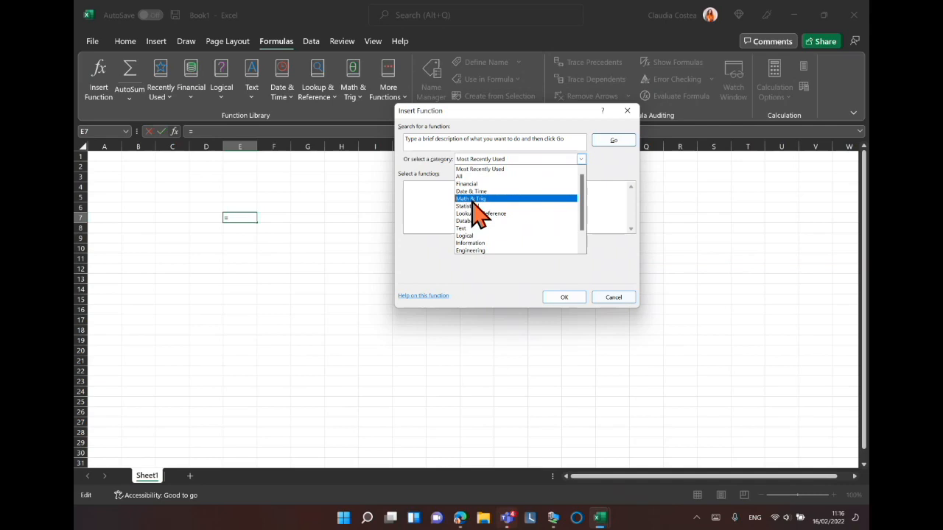
left_click(629, 118)
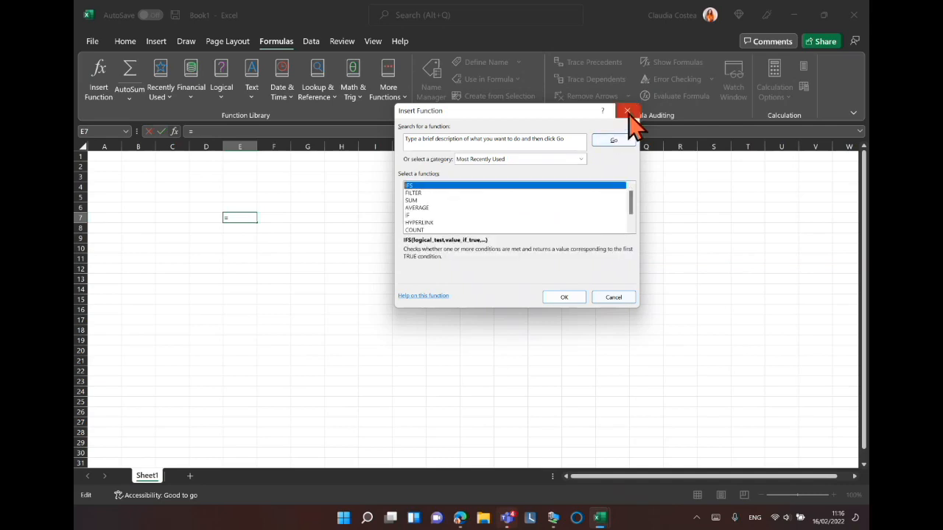
left_click(623, 298)
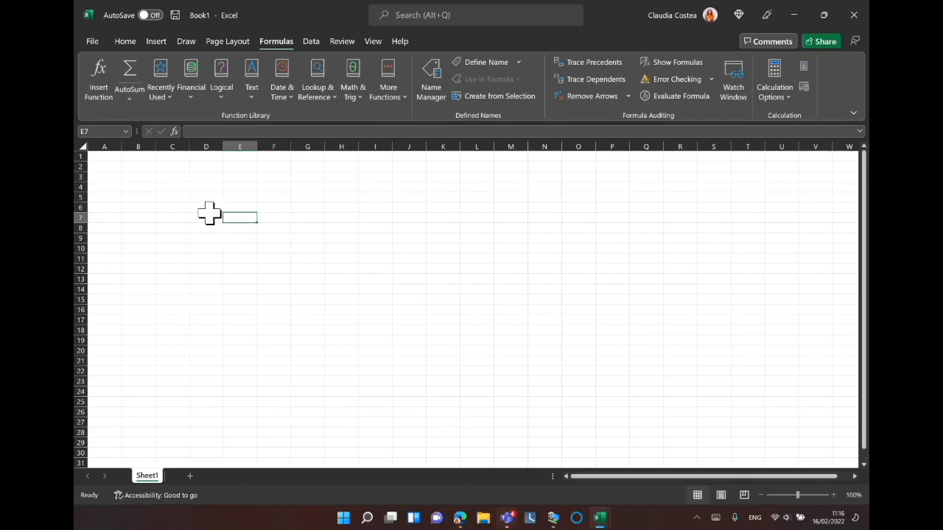
Practise selecting a whole column and a whole row, ending with cell C3 selected.
left_click(115, 141)
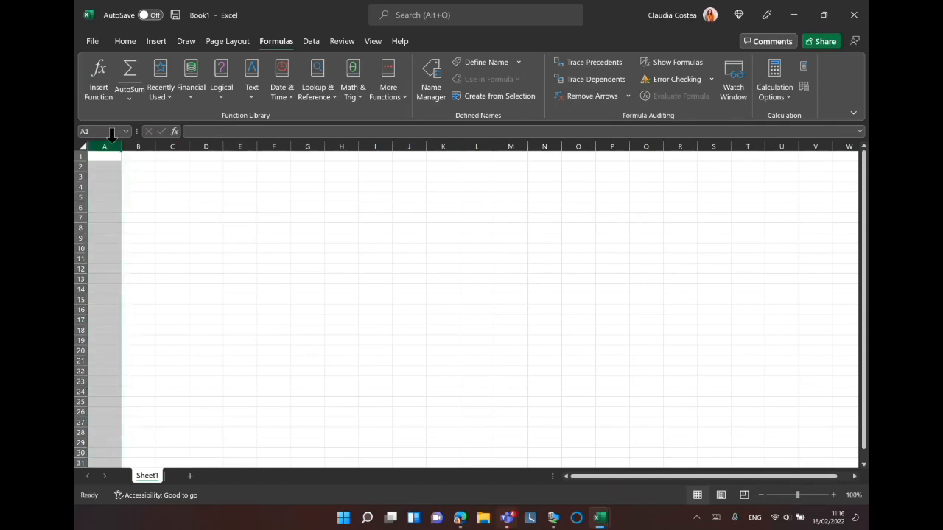
left_click(79, 166)
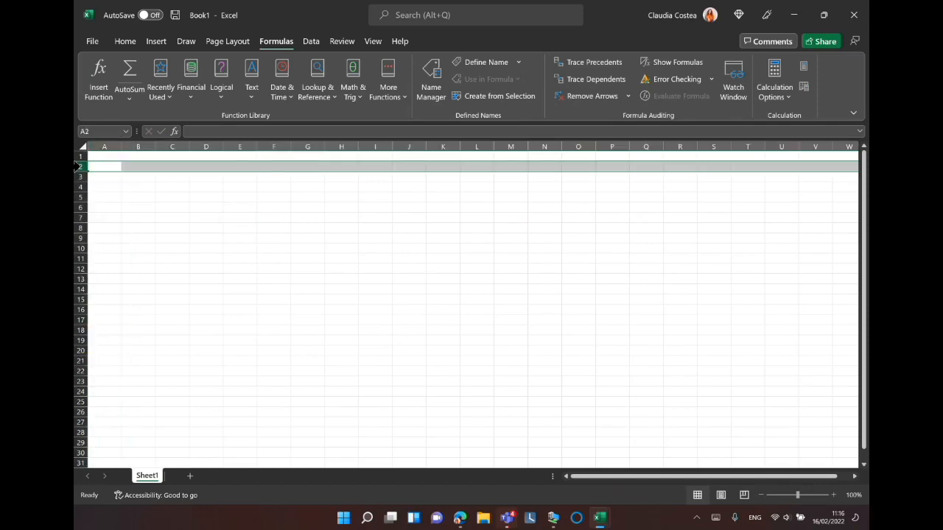
left_click(163, 175)
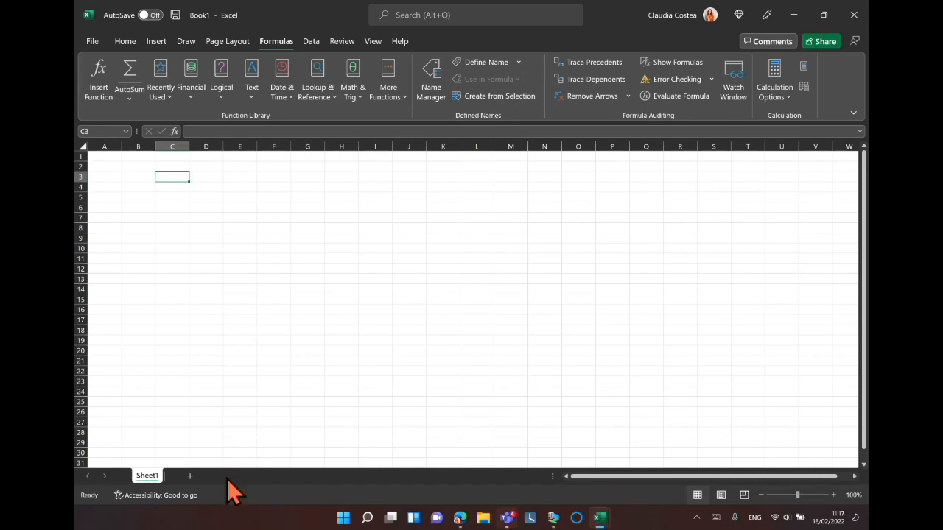
Add three new worksheets, Sheet2, Sheet3 and Sheet4, to the workbook.
left_click(147, 477)
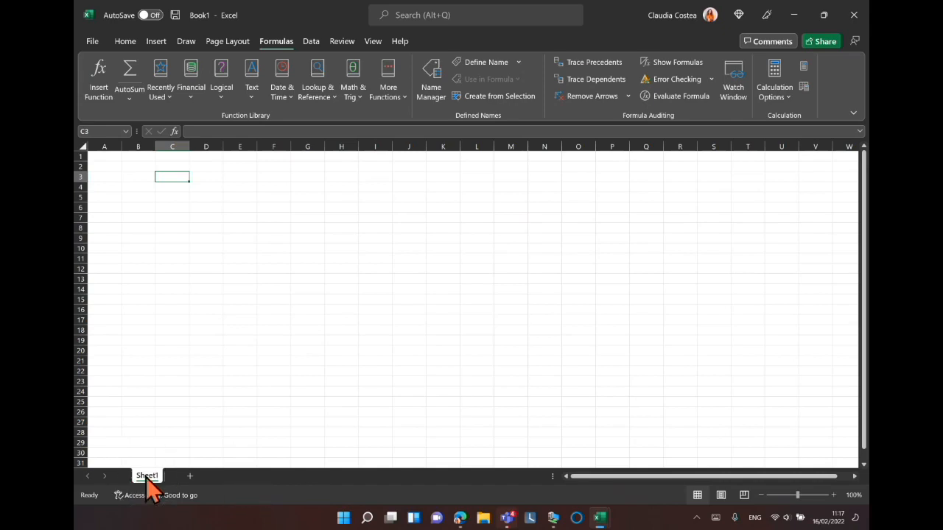
key("ctrl")
left_click(190, 477)
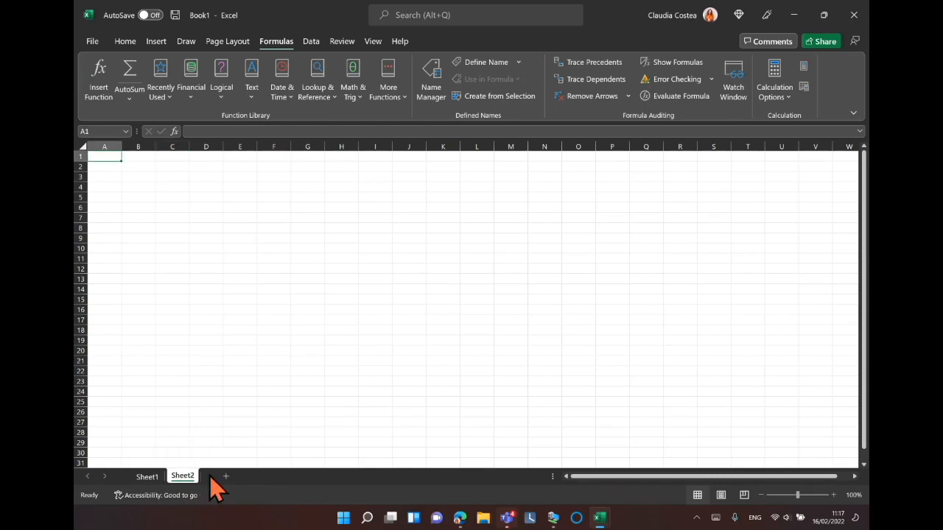
left_click(226, 478)
left_click(266, 477)
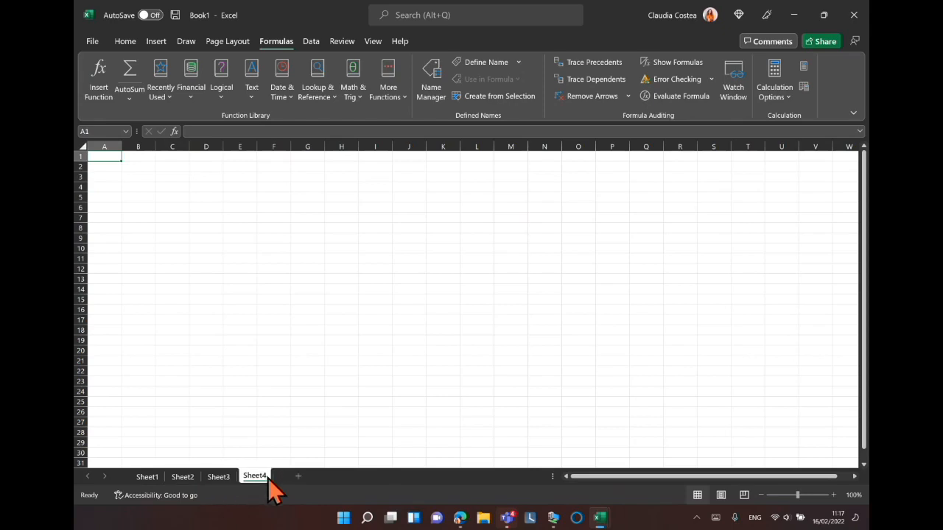
Switch back to Sheet1 and open its tab name for editing.
left_click(148, 477)
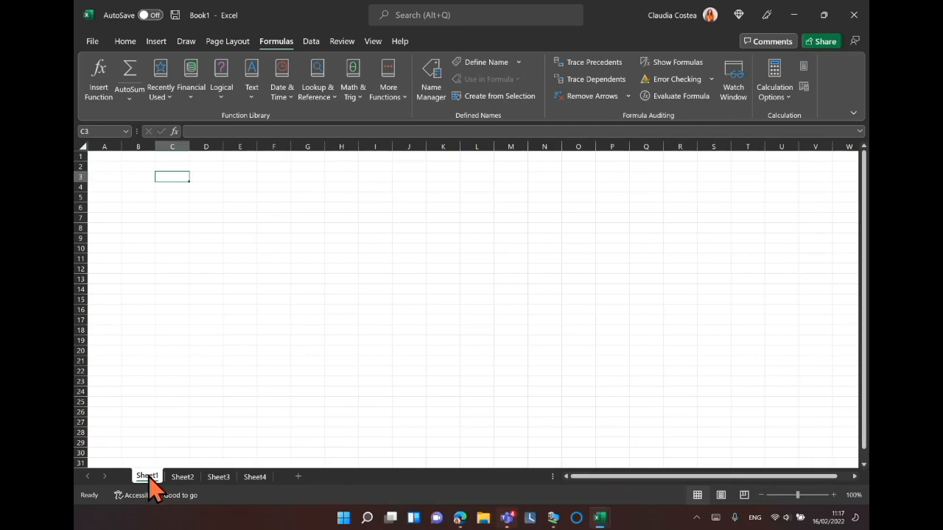
key("ctrl")
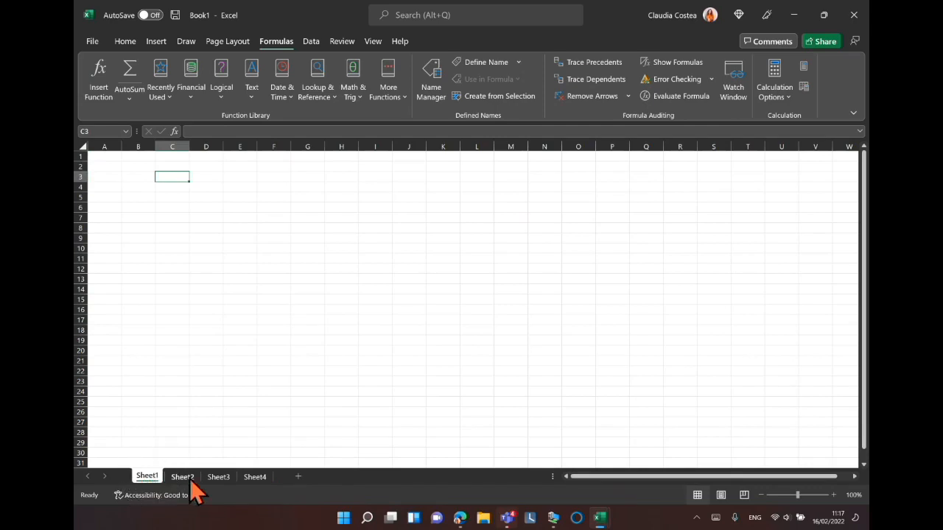
key("ctrl")
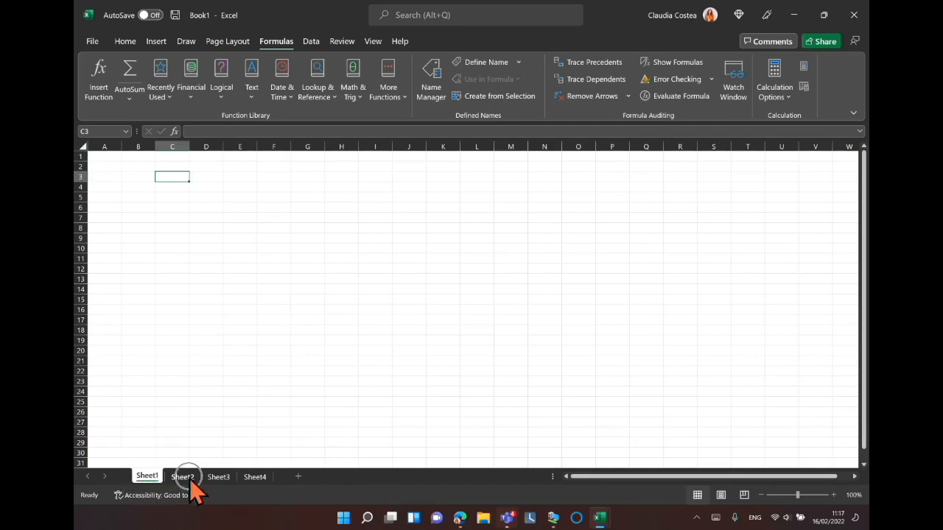
double_click(148, 477)
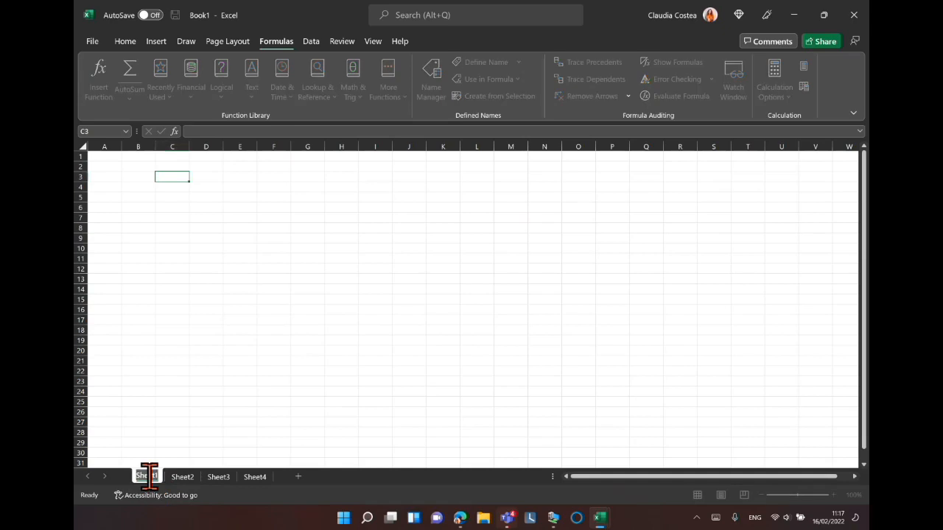
Open the Sheet2 tab's context menu to review the sheet options, then dismiss it.
right_click(181, 479)
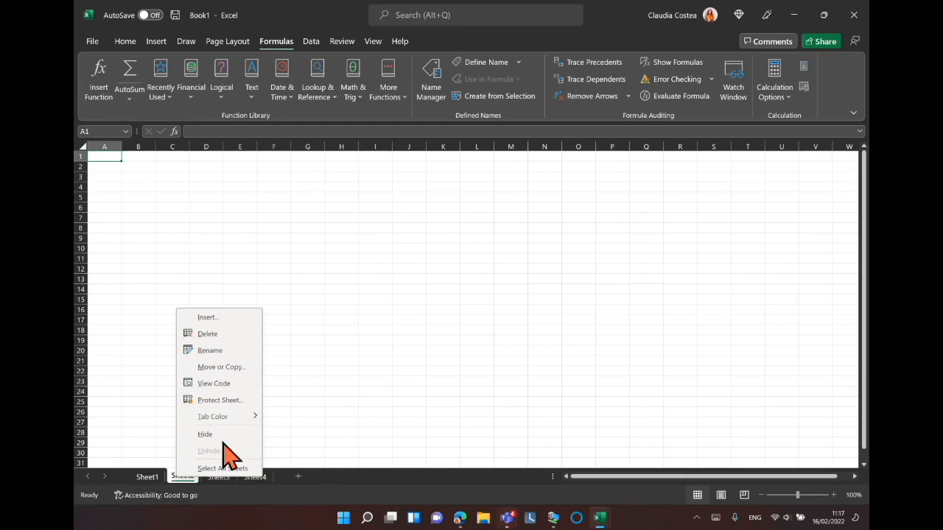
left_click(215, 401)
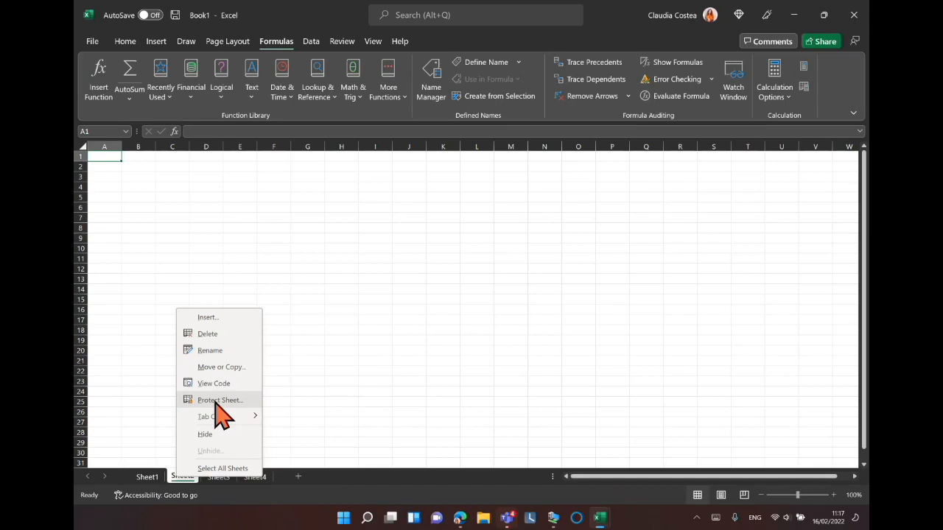
left_click(361, 493)
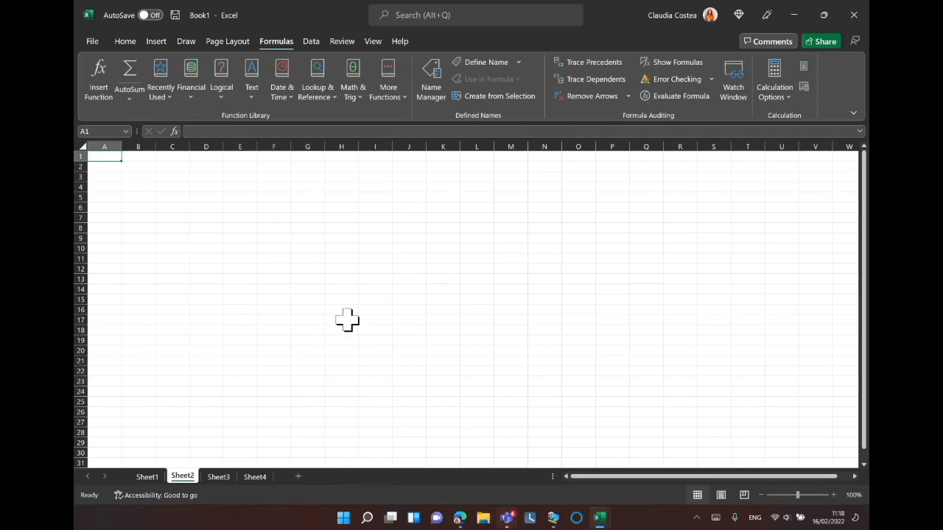
Enter the word text in cell F7 on Sheet2.
left_click(274, 217)
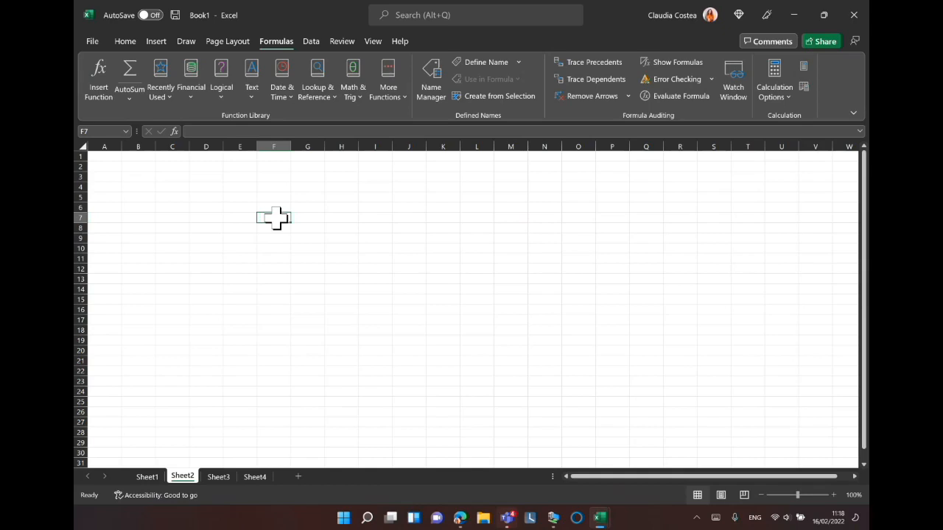
type("text")
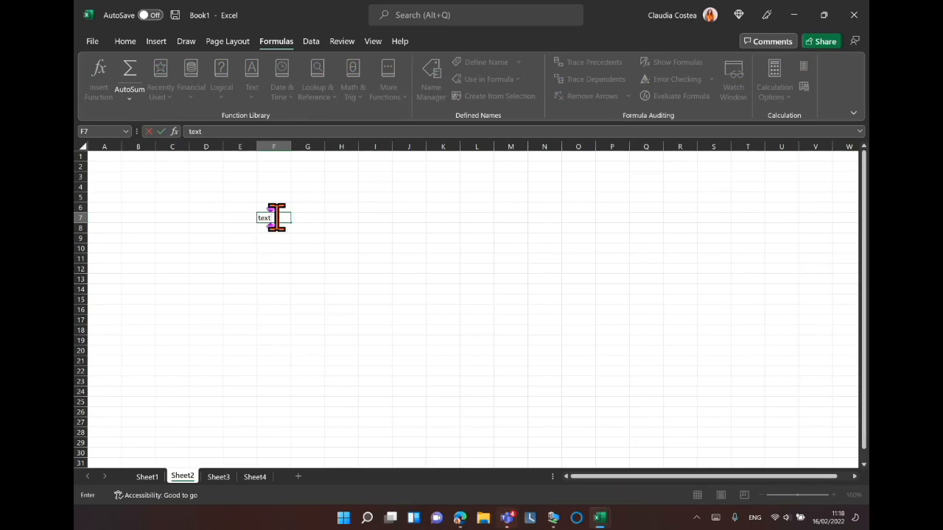
key("Return")
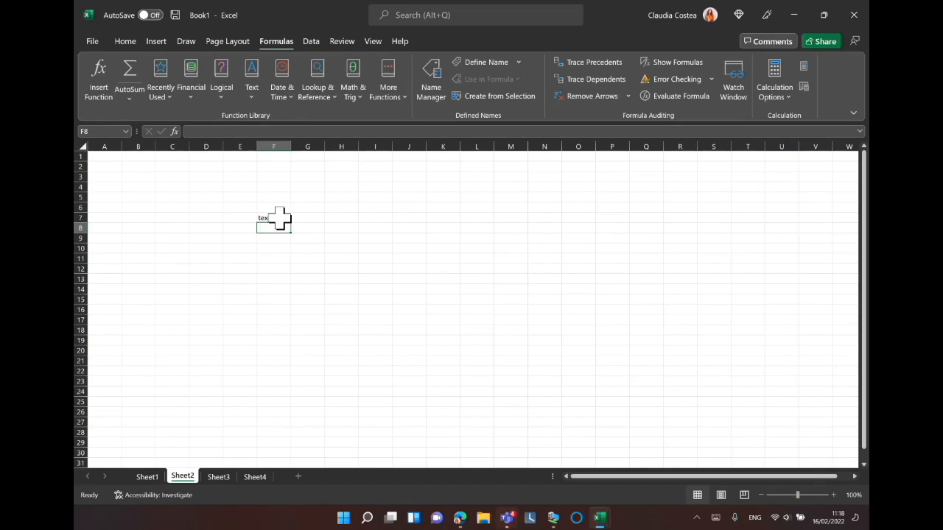
Enter the number 532 in cell I7.
left_click(372, 217)
double_click(384, 218)
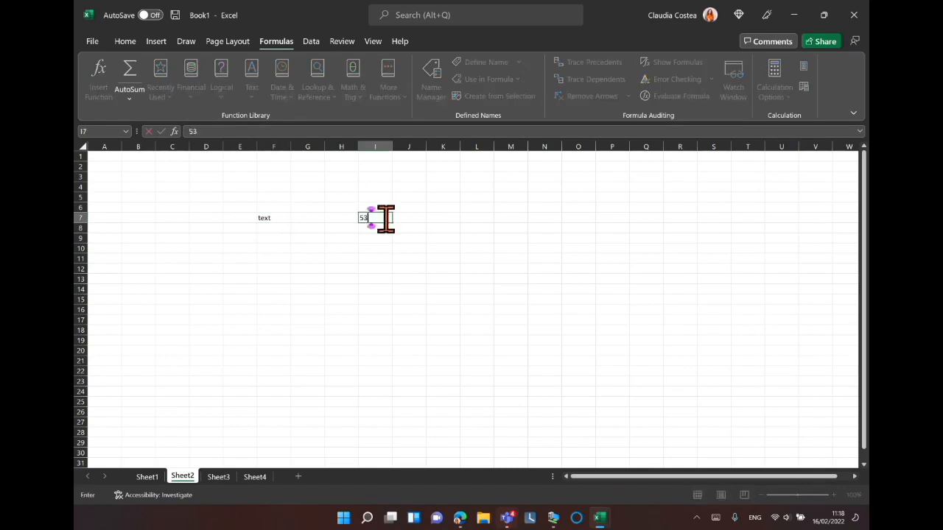
key("Return")
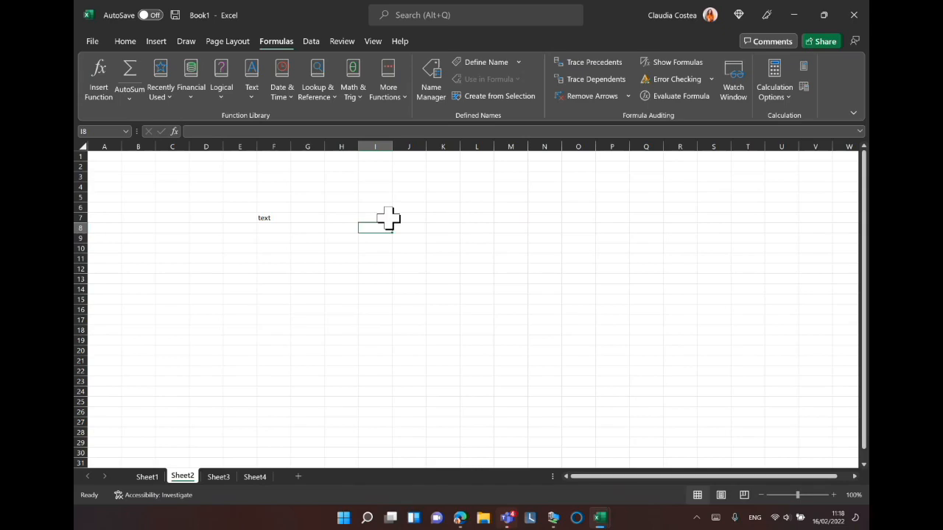
Clear the contents of cells I7 and F7.
left_click(272, 219)
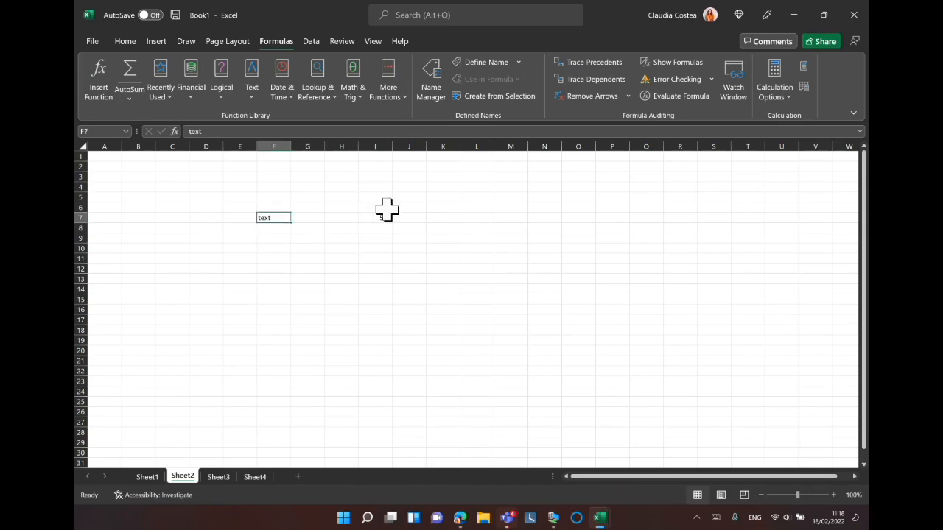
left_click(371, 219)
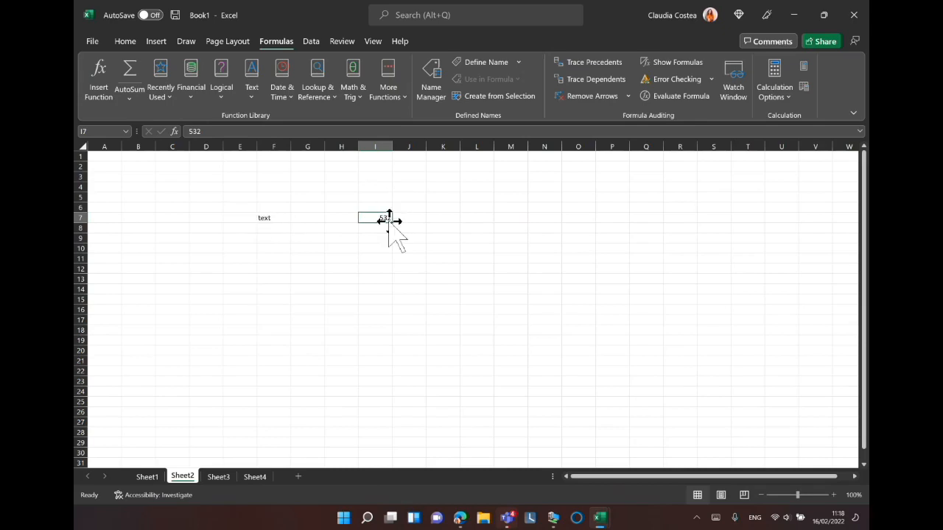
key("BackSpace")
left_click(265, 219)
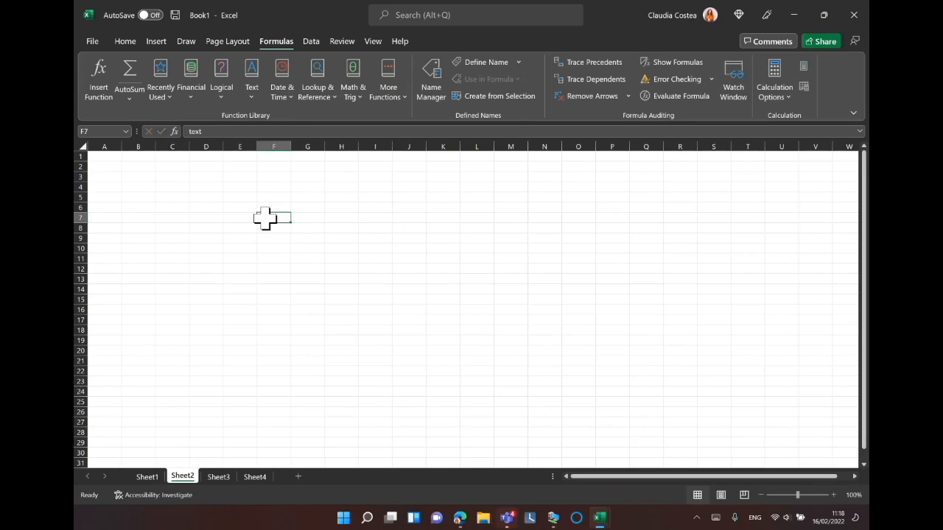
key("BackSpace")
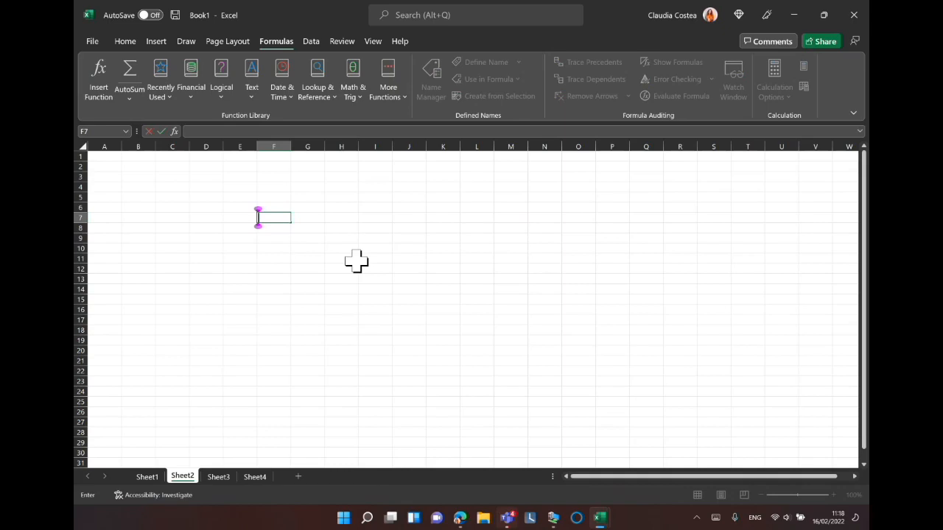
Close the blank workbook without saving and reopen Excel with the Excel 100 - Practice workbook.
left_click(853, 14)
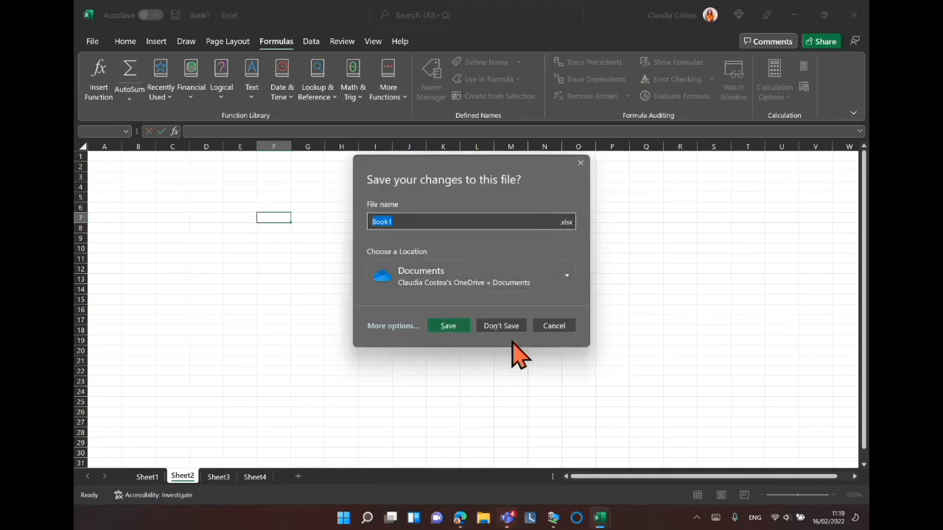
left_click(507, 329)
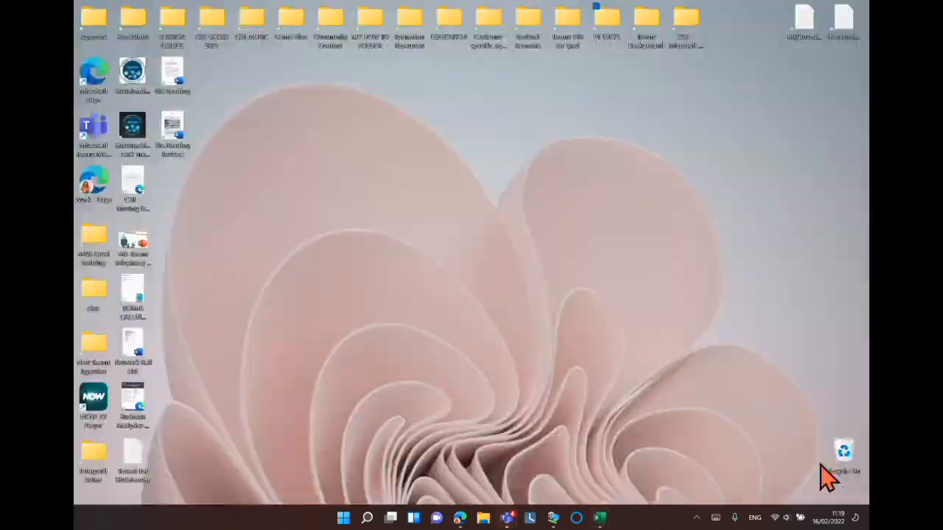
left_click(606, 520)
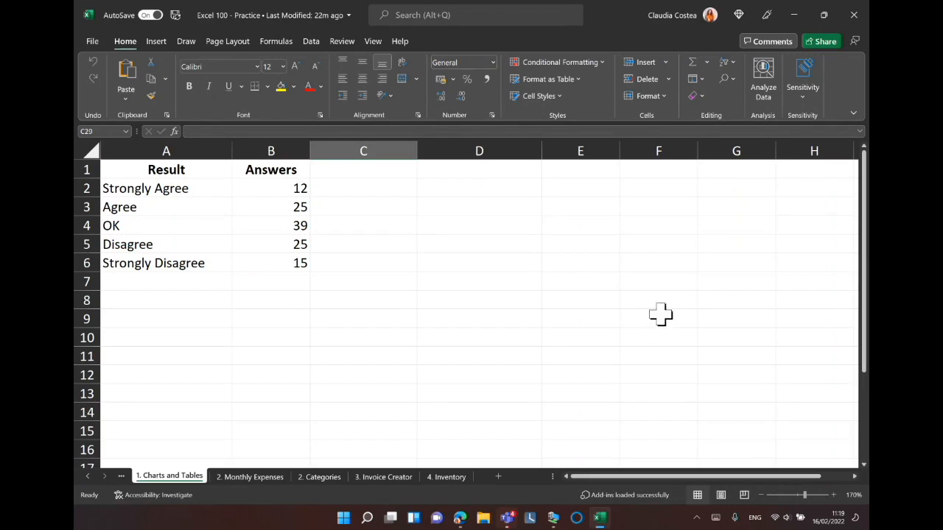
Switch the signed-in account to another account listed in the account menu.
left_click(712, 18)
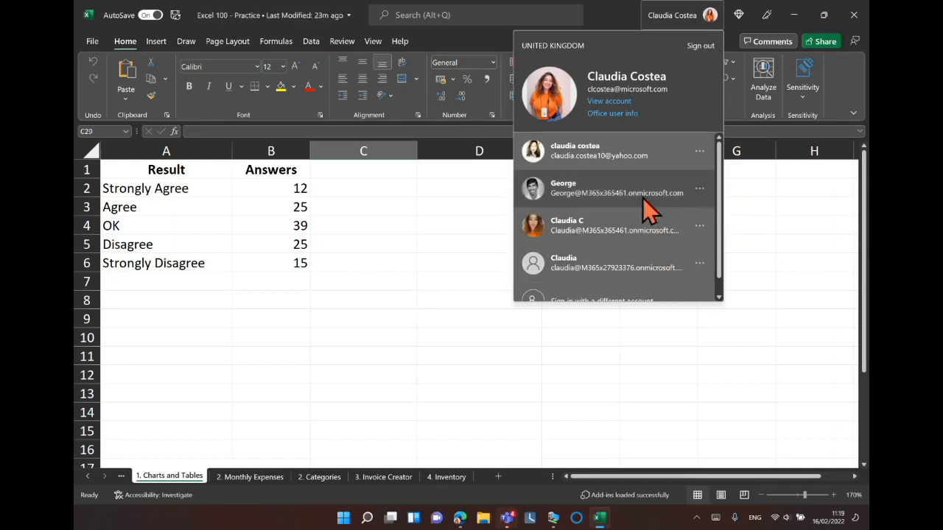
left_click(638, 270)
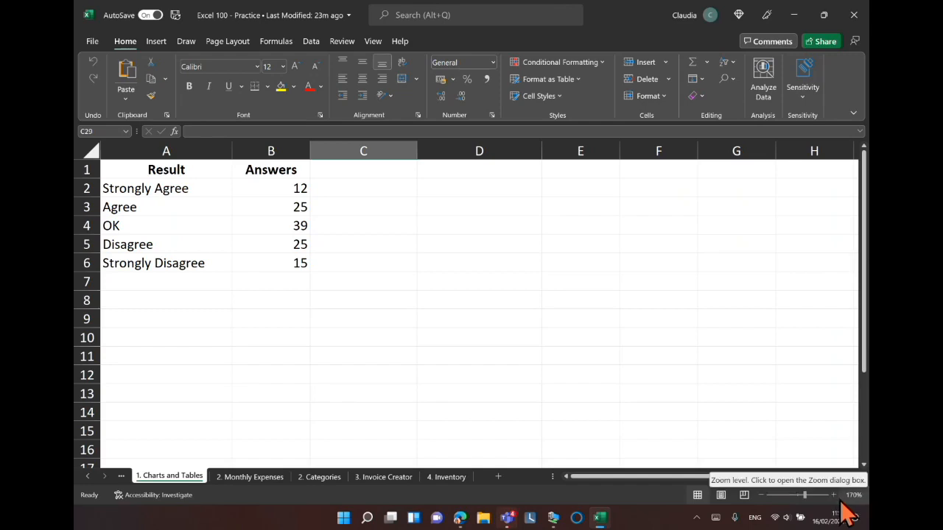
Browse through each worksheet of the practice workbook, ending back on 1. Charts and Tables.
left_click(762, 495)
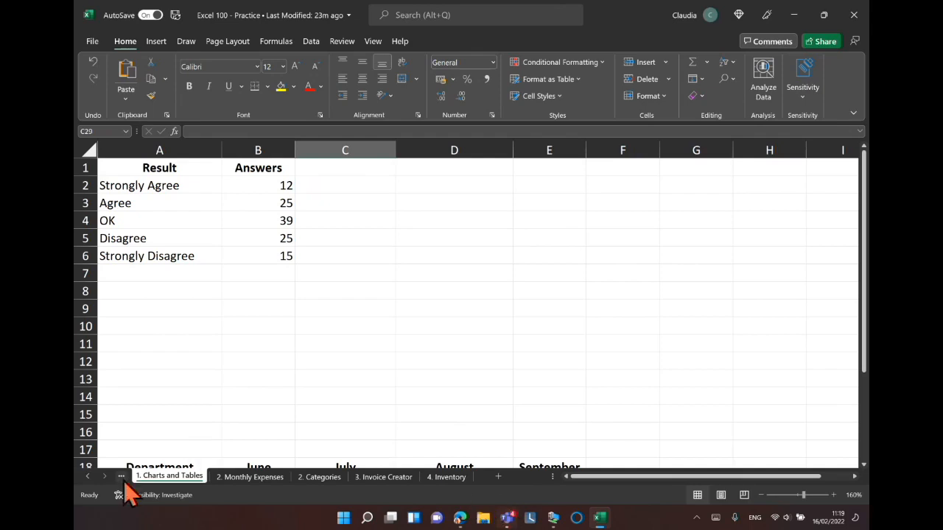
left_click(171, 476)
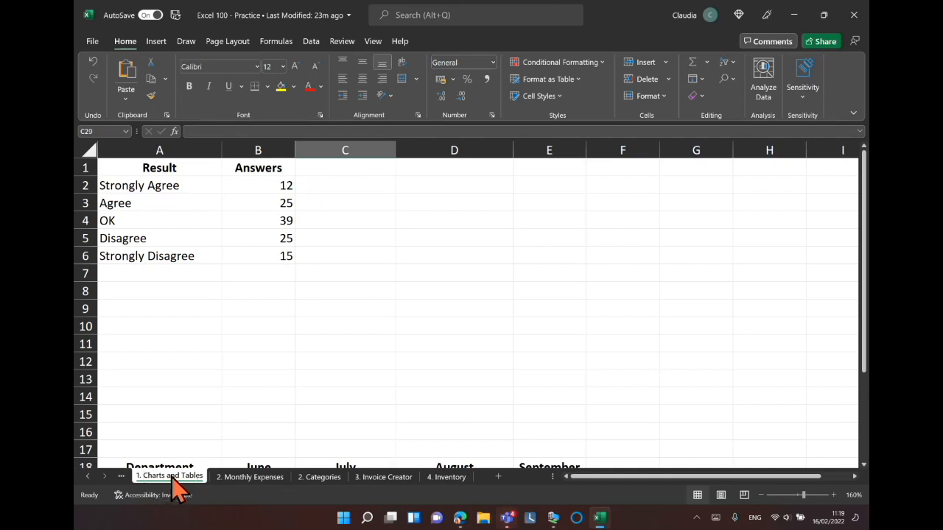
left_click(170, 477)
left_click(177, 477)
left_click(250, 478)
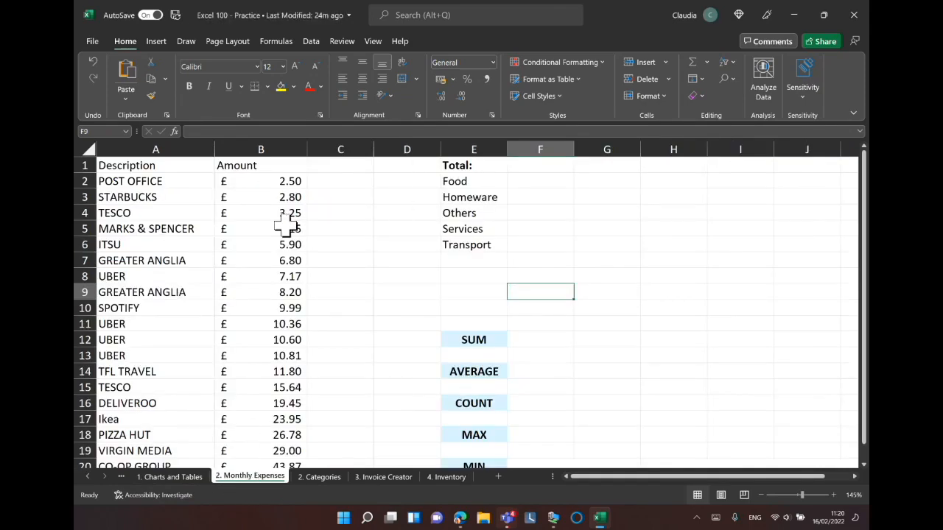
left_click(383, 476)
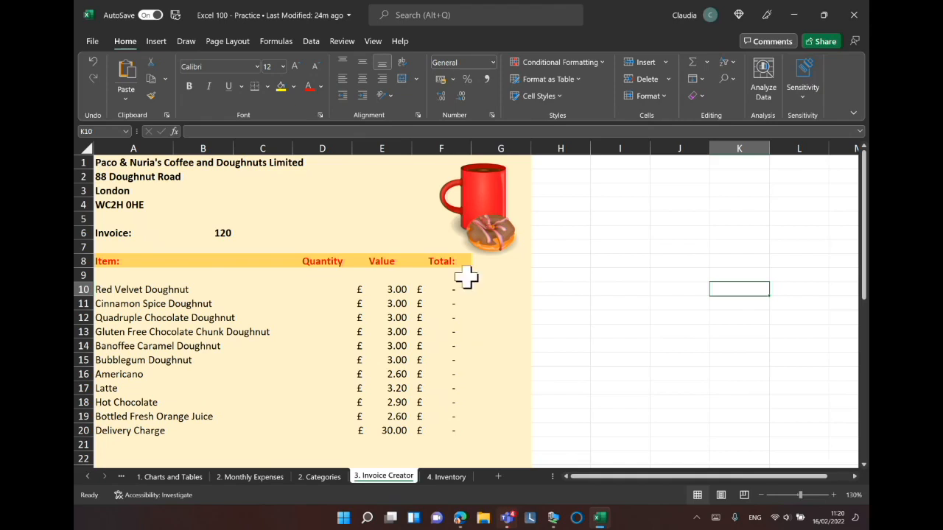
left_click(448, 478)
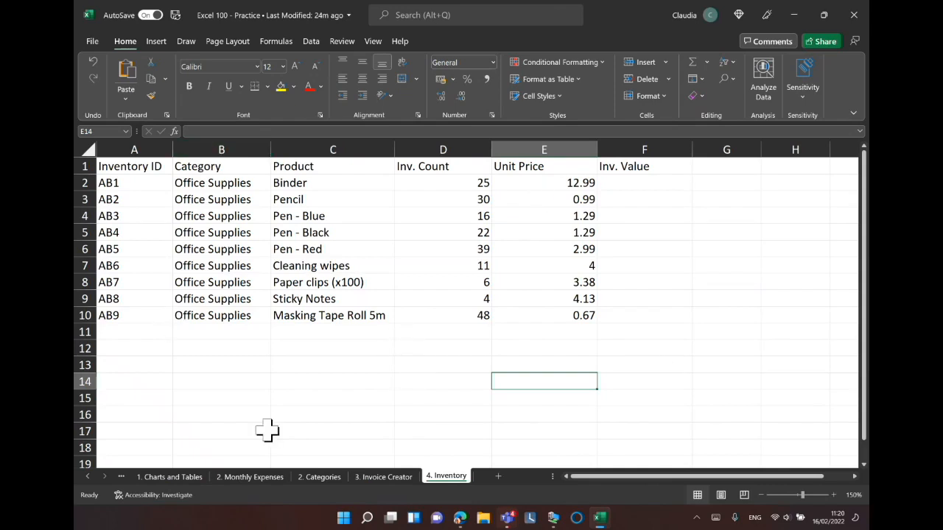
left_click(177, 477)
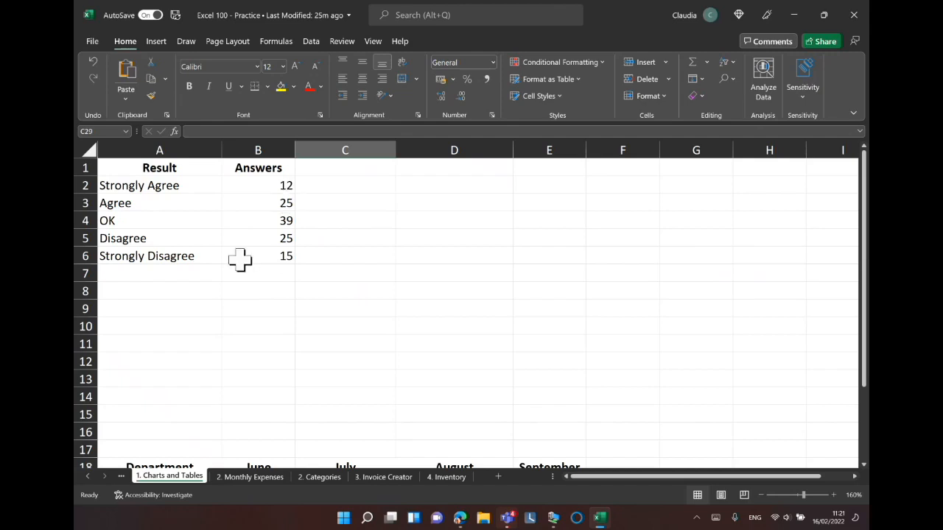
Select the Result and Answers data in A1:B6 and convert it into a table with headers.
left_click(113, 169)
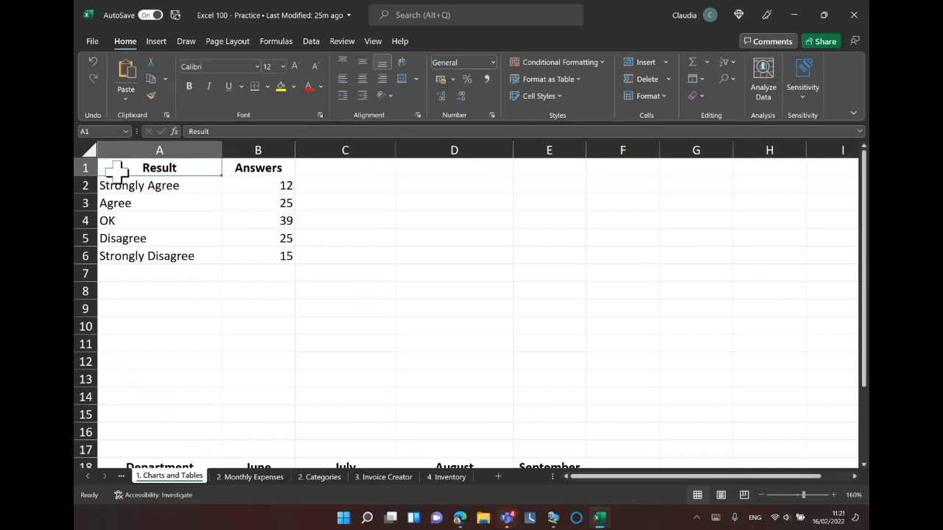
left_click_drag(116, 174, 268, 256)
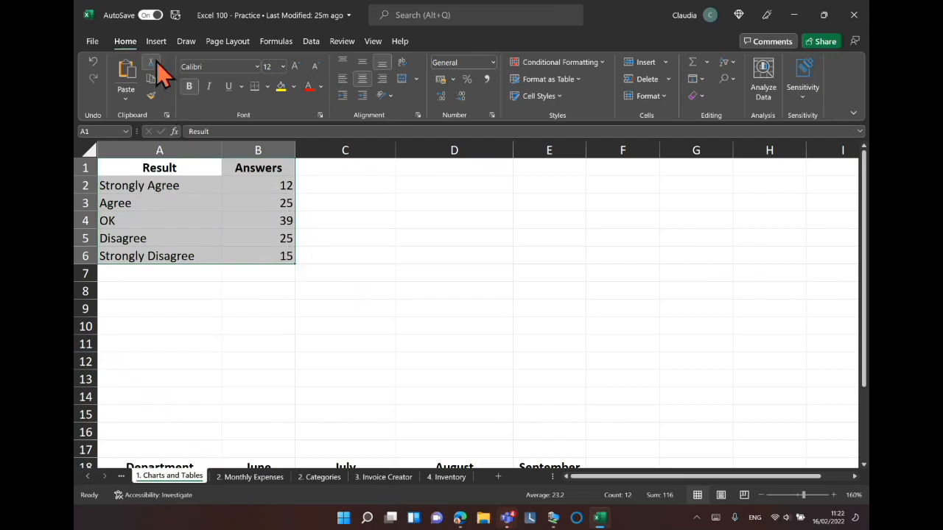
key("ctrl+q")
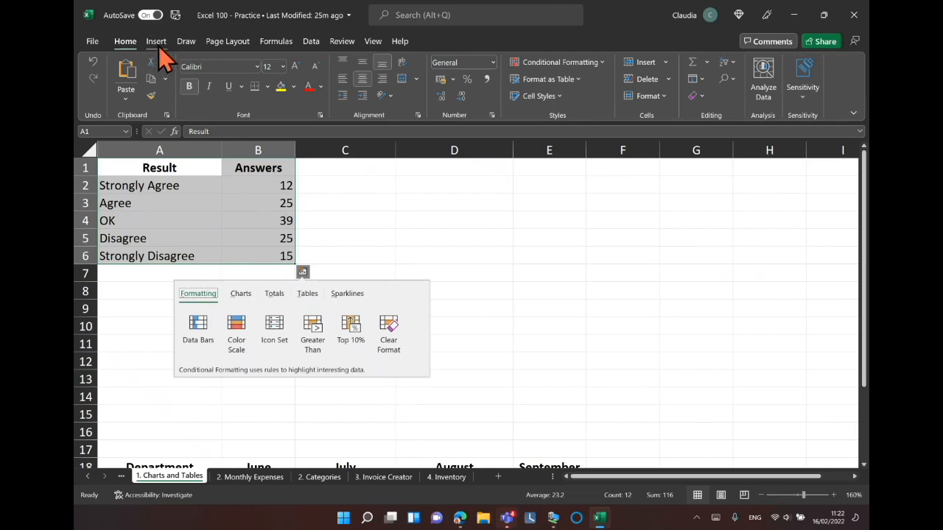
left_click(156, 41)
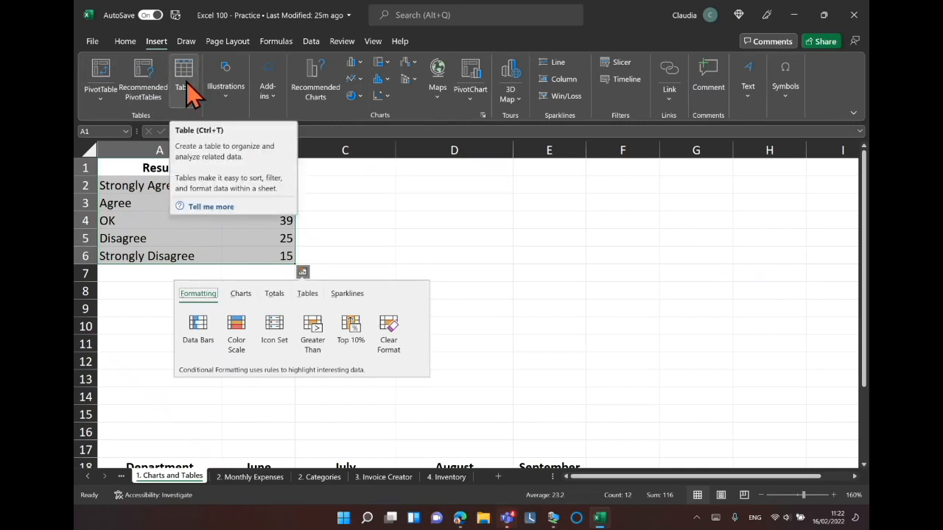
left_click(184, 73)
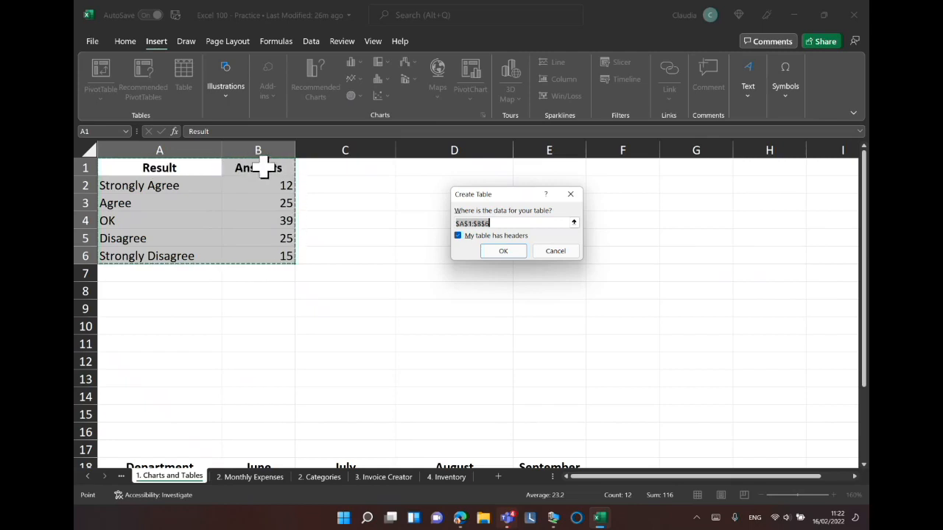
left_click(458, 235)
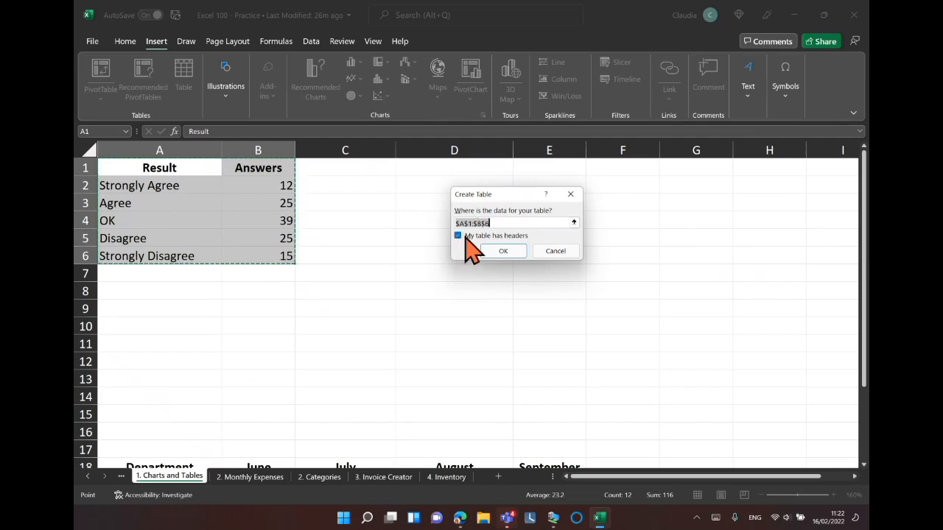
left_click(503, 254)
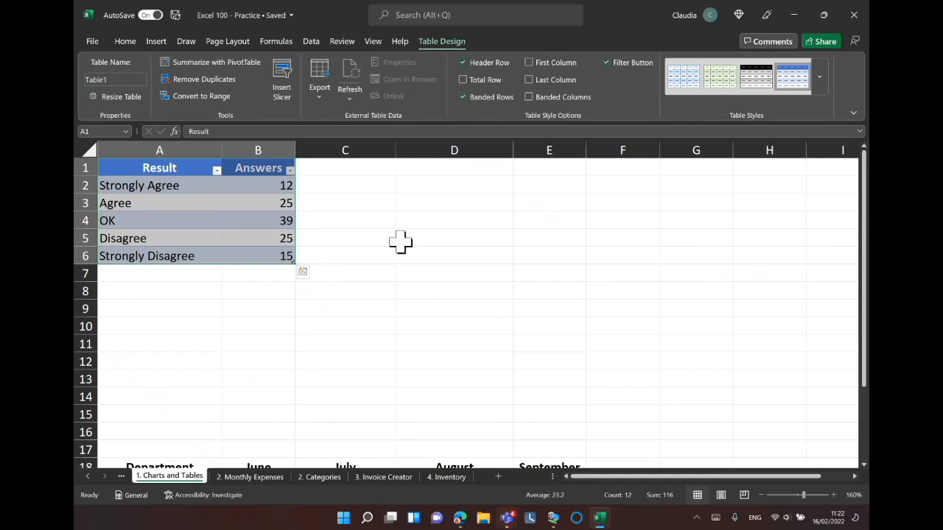
left_click(343, 189)
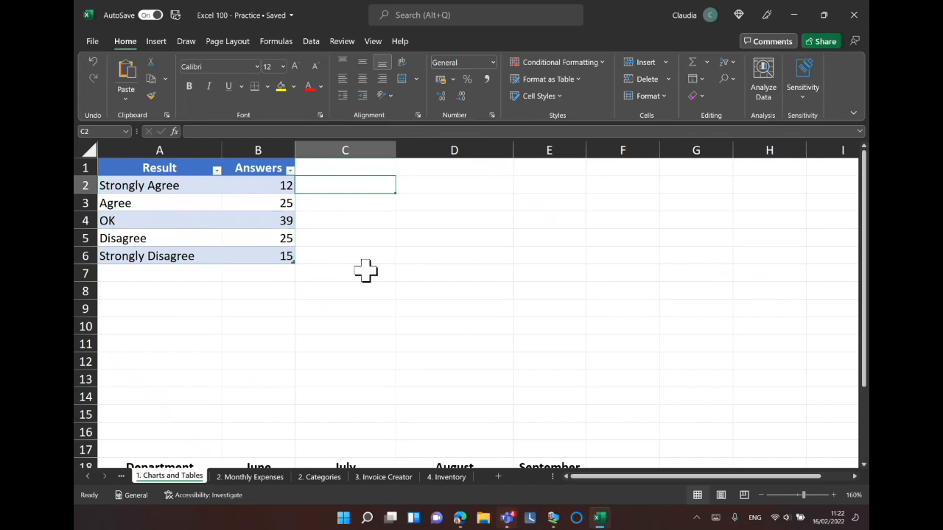
Filter the table's Result column to hide Strongly Disagree.
left_click(216, 172)
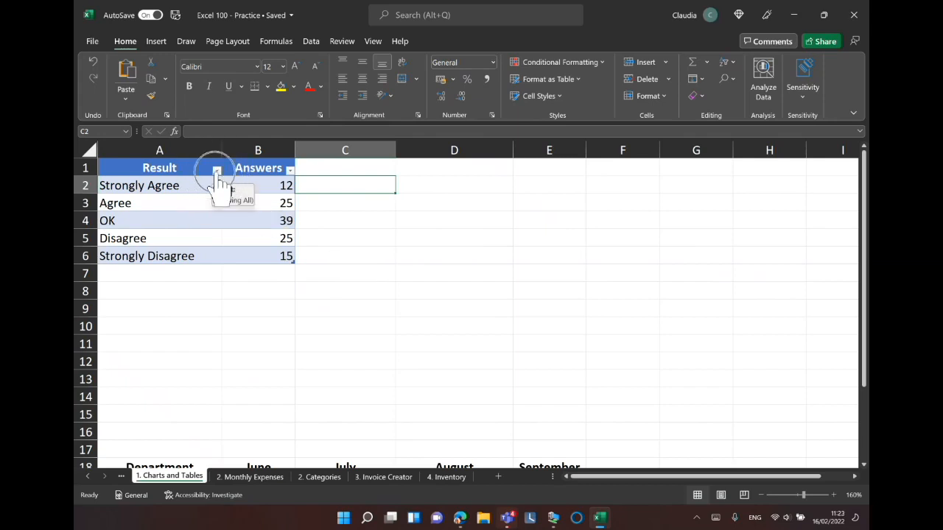
left_click(216, 173)
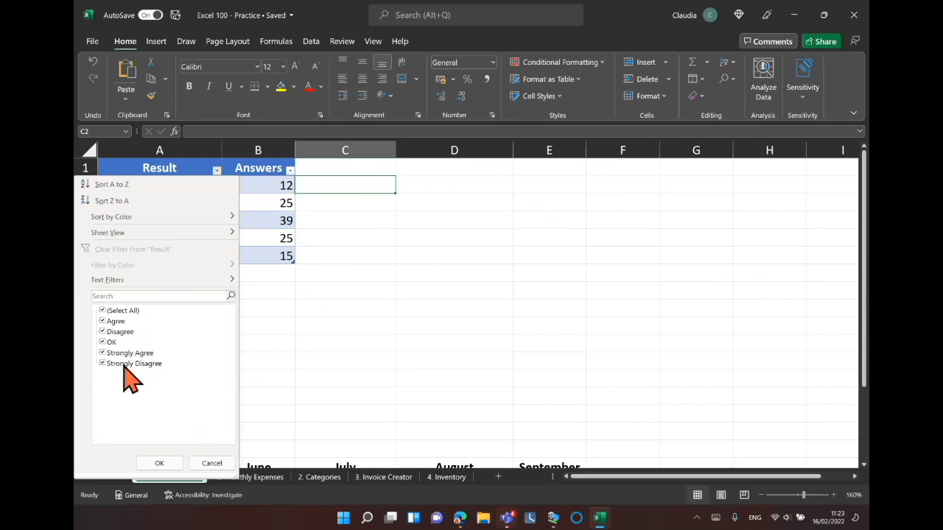
key("ctrl")
key("ctrl")
left_click(103, 364)
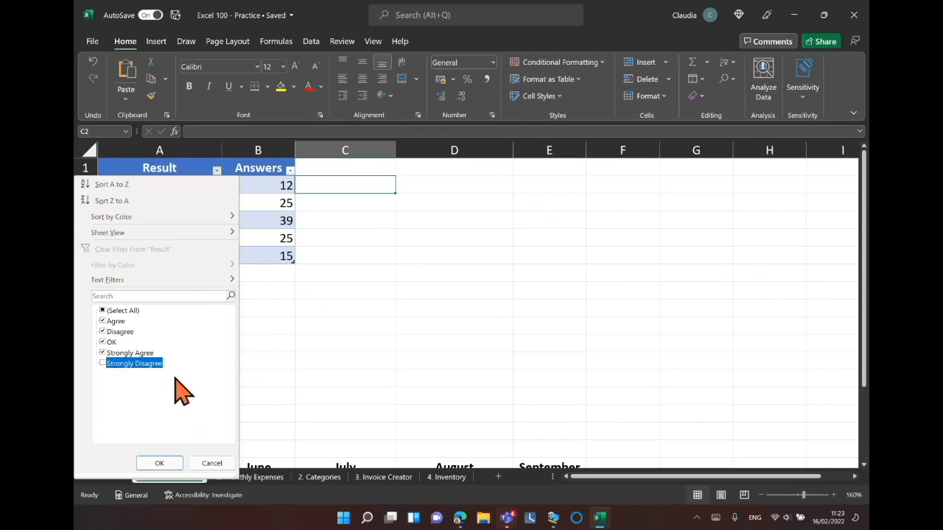
left_click(159, 462)
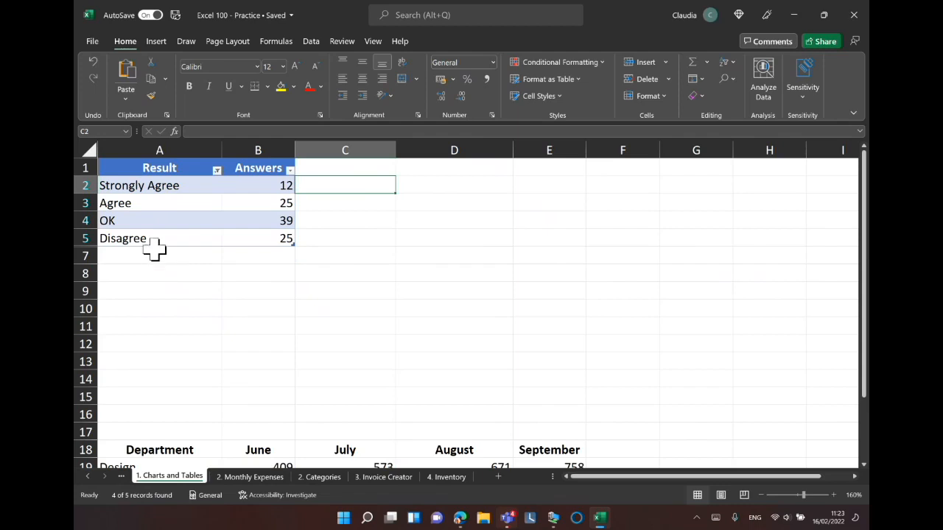
Clear the Result filter by reselecting Strongly Disagree.
left_click(217, 171)
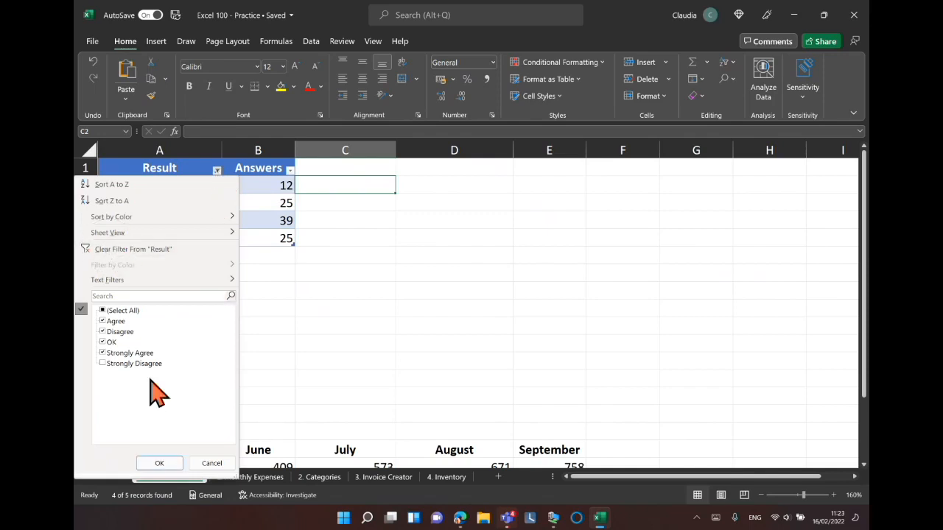
left_click(103, 364)
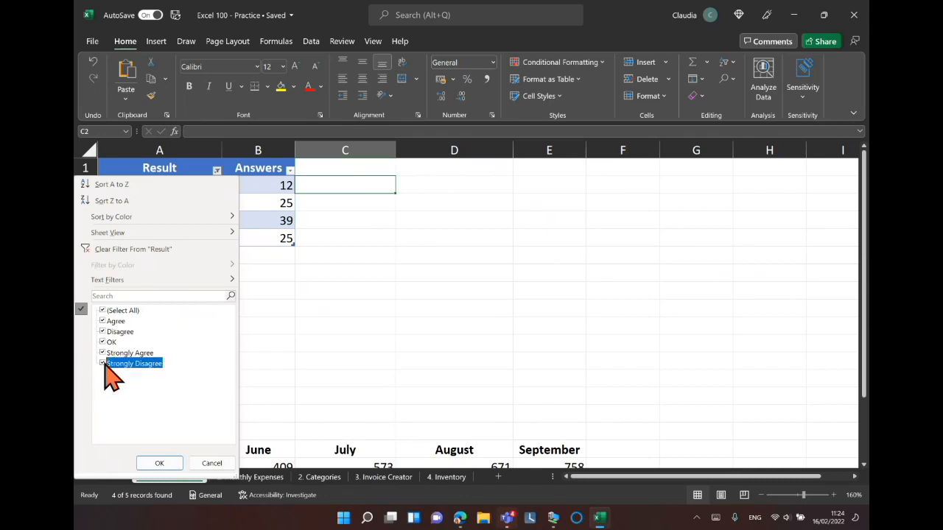
left_click(159, 463)
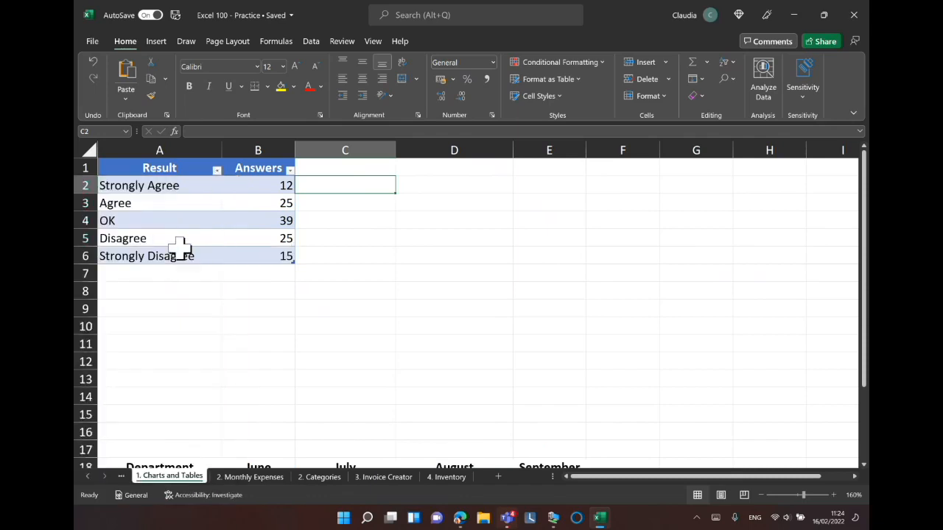
Open the table styles gallery for the table and apply a different table style.
left_click(247, 244)
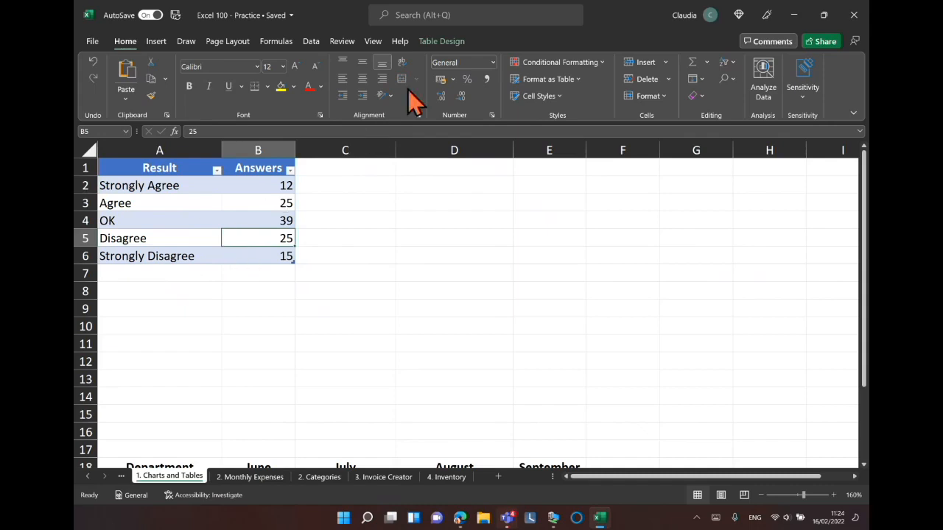
left_click(439, 42)
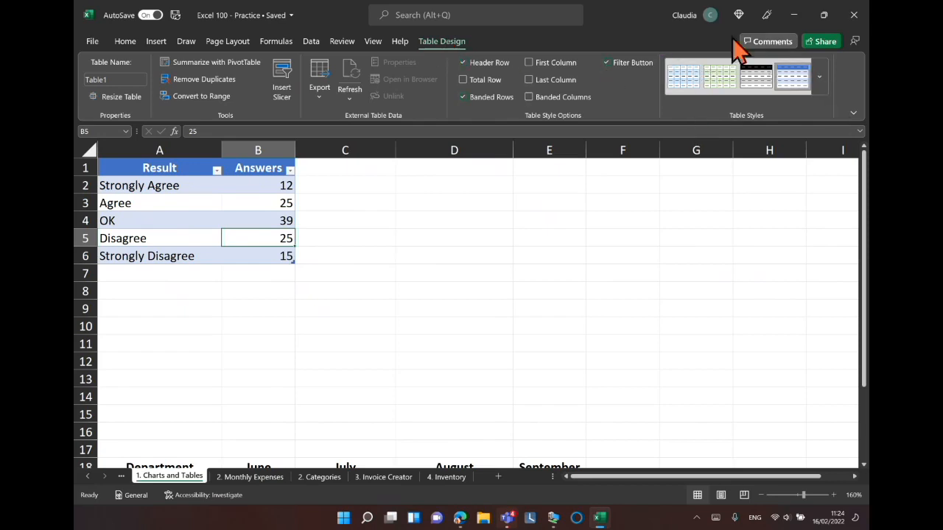
left_click(820, 81)
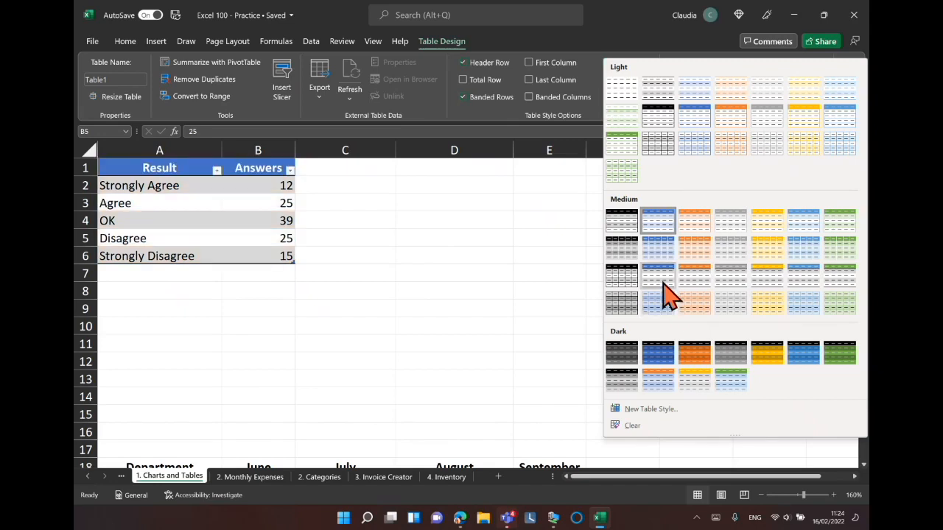
key("Escape")
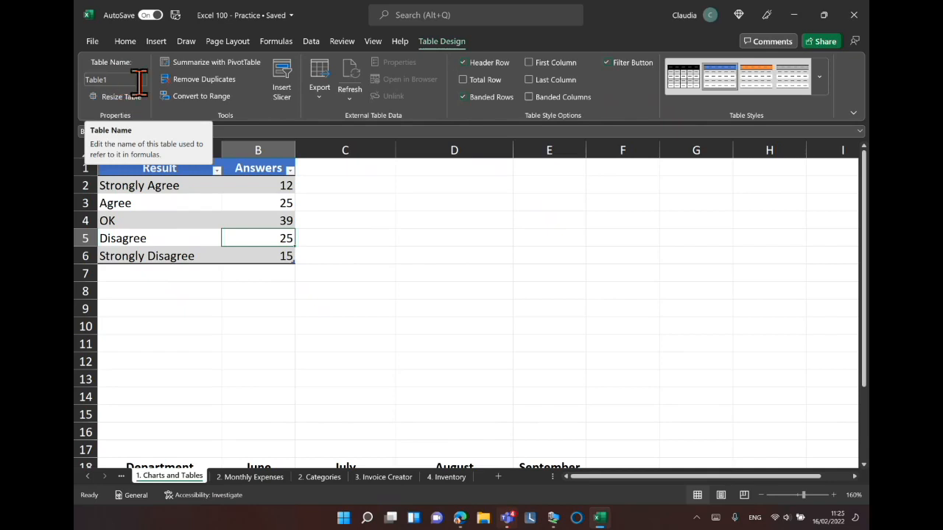
Rename the table Tech.
left_click(121, 78)
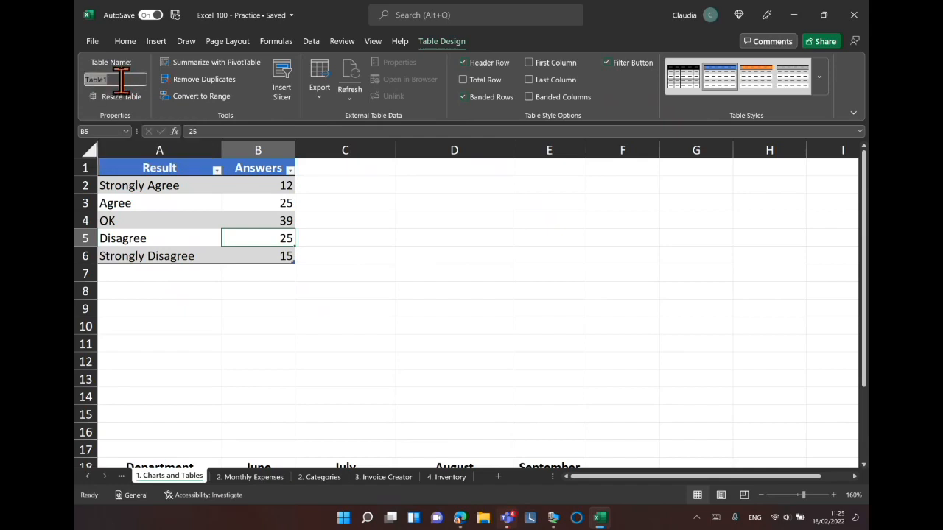
key("BackSpace")
type("Tech")
key("Return")
left_click(329, 242)
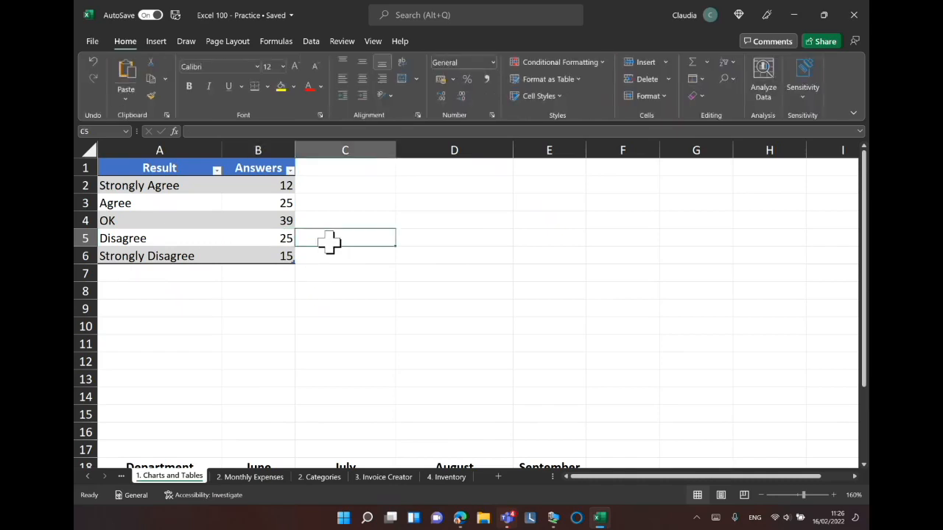
left_click(211, 189)
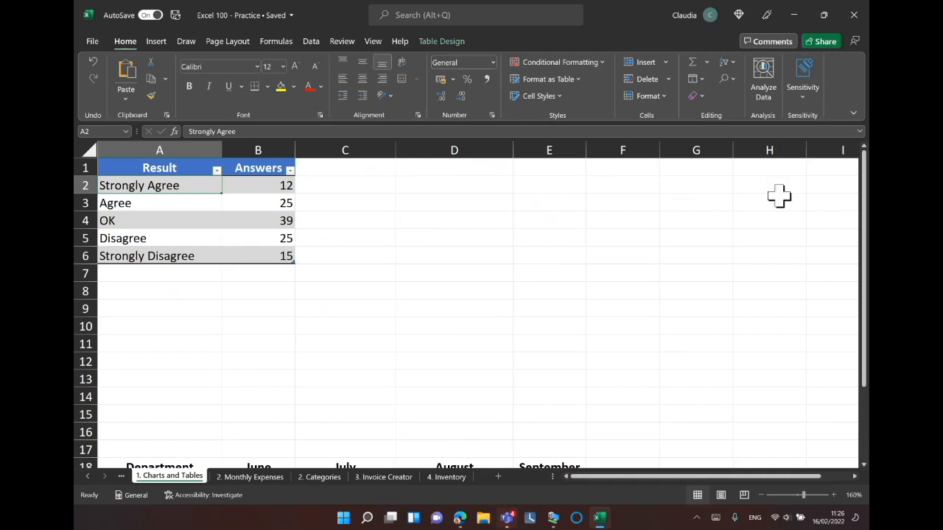
left_click_drag(865, 166, 867, 291)
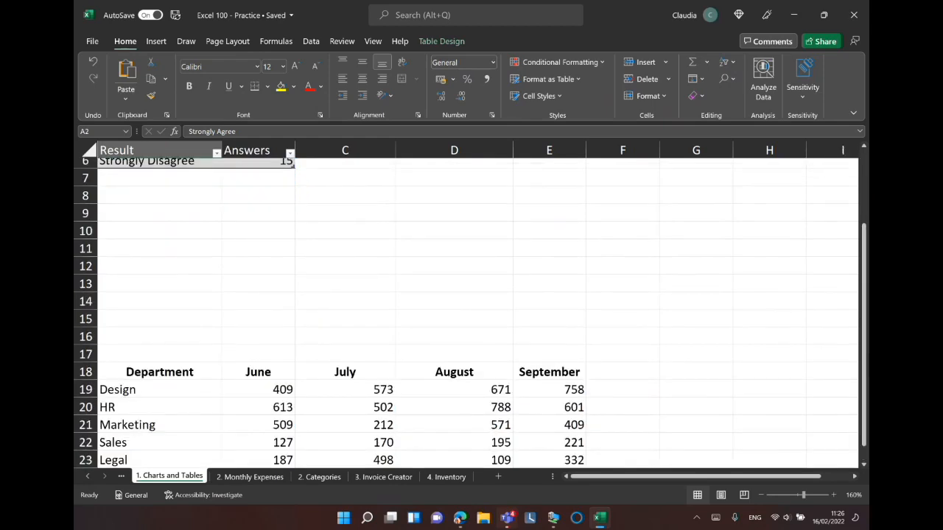
left_click(762, 495)
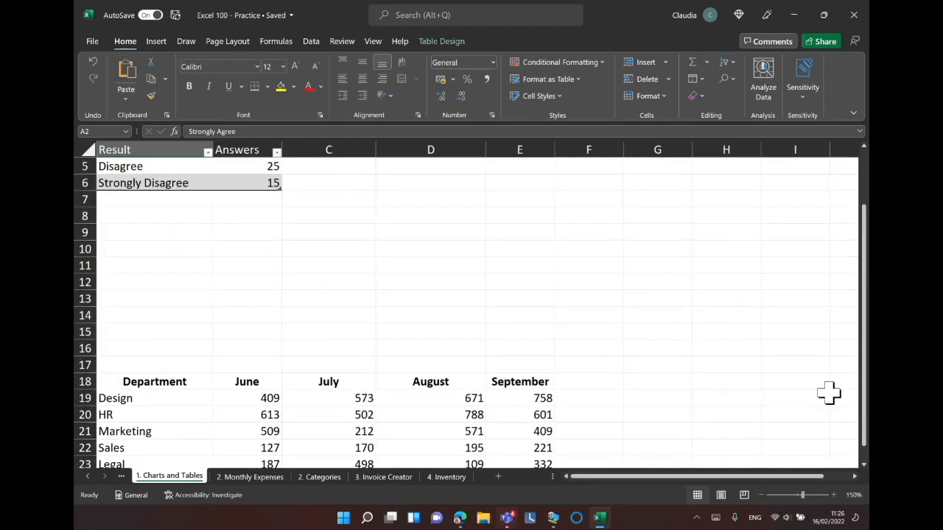
Select the department data range A18:E23 and open the recommended charts for it.
left_click_drag(867, 258, 867, 274)
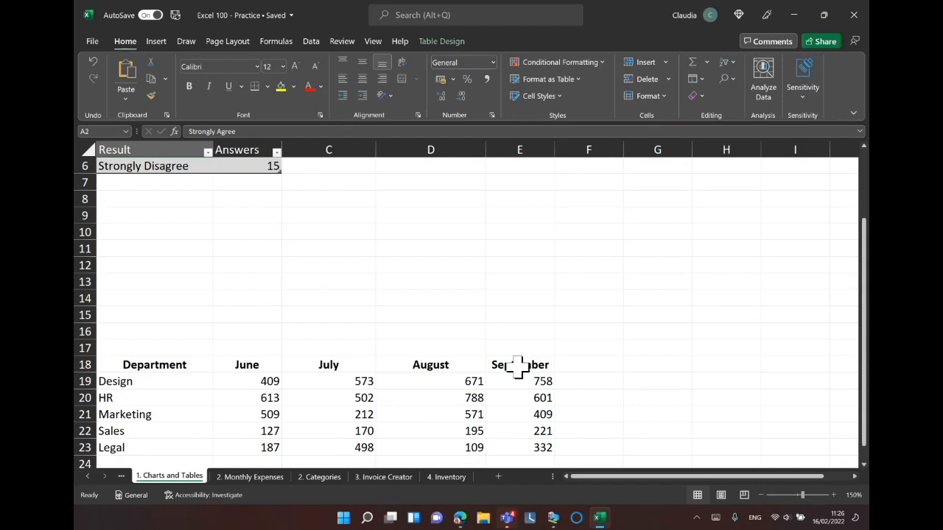
left_click(112, 365)
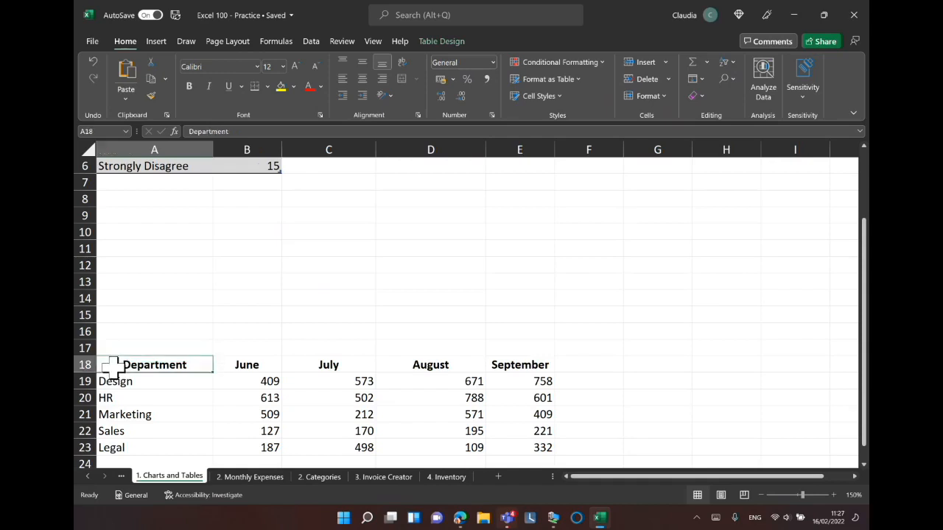
left_click_drag(114, 366, 521, 449)
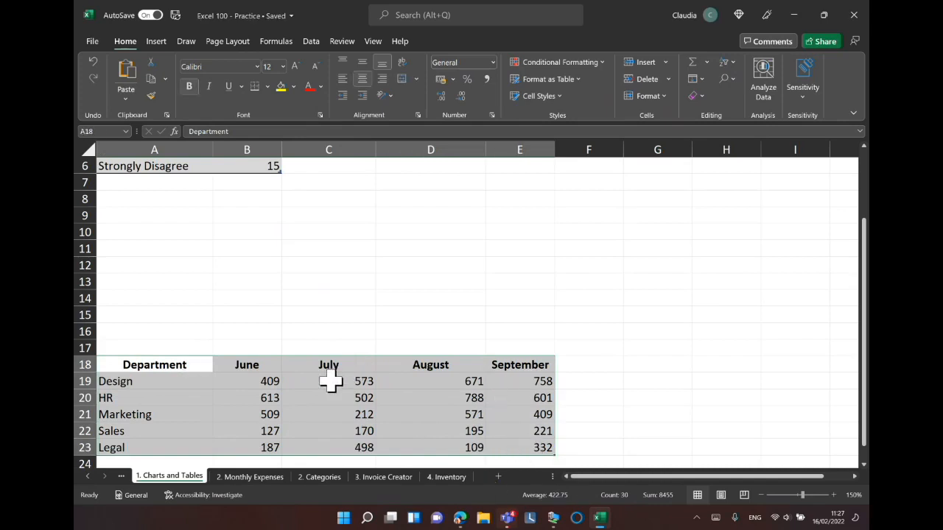
left_click(155, 42)
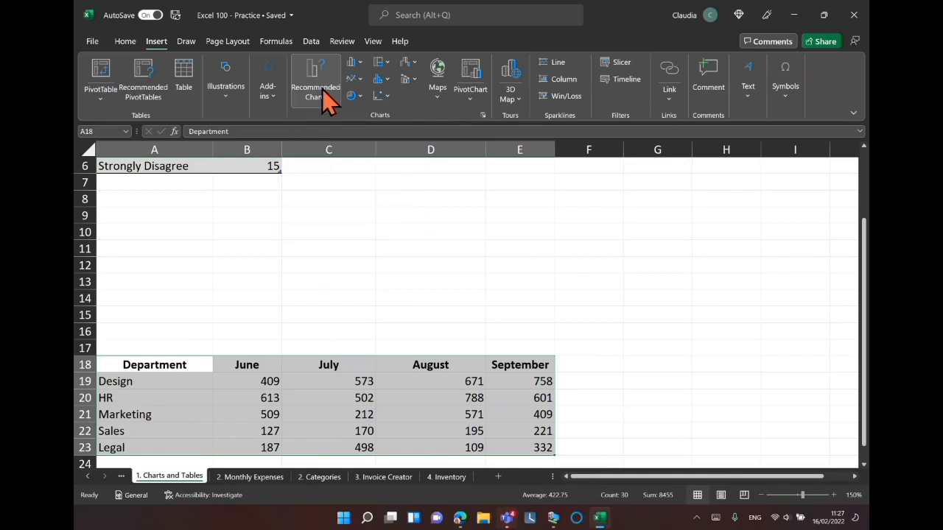
key("ctrl+q")
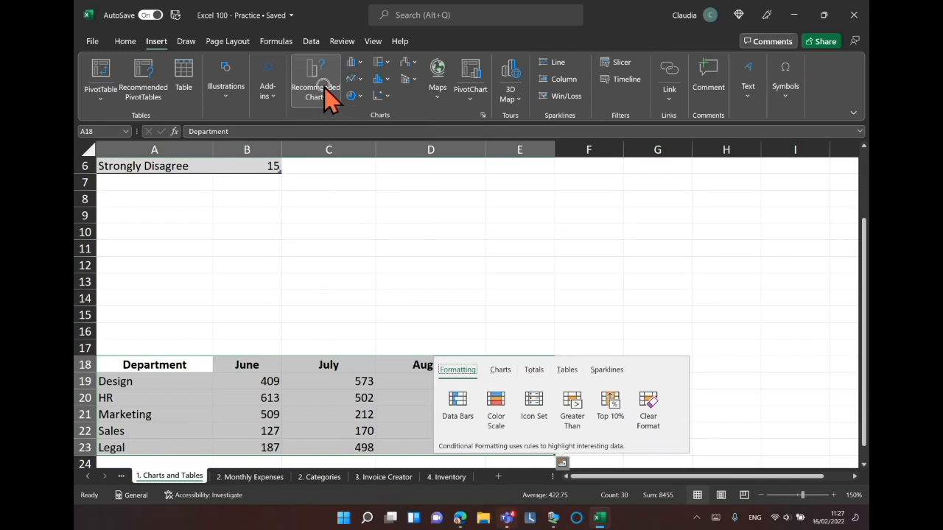
left_click(326, 93)
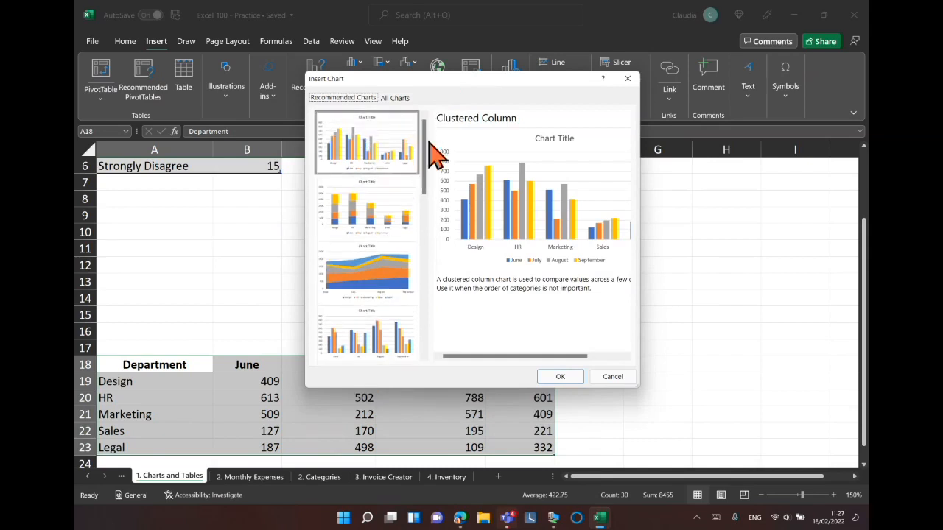
Browse the recommended chart options and the chart types listed under All Charts.
left_click(362, 214)
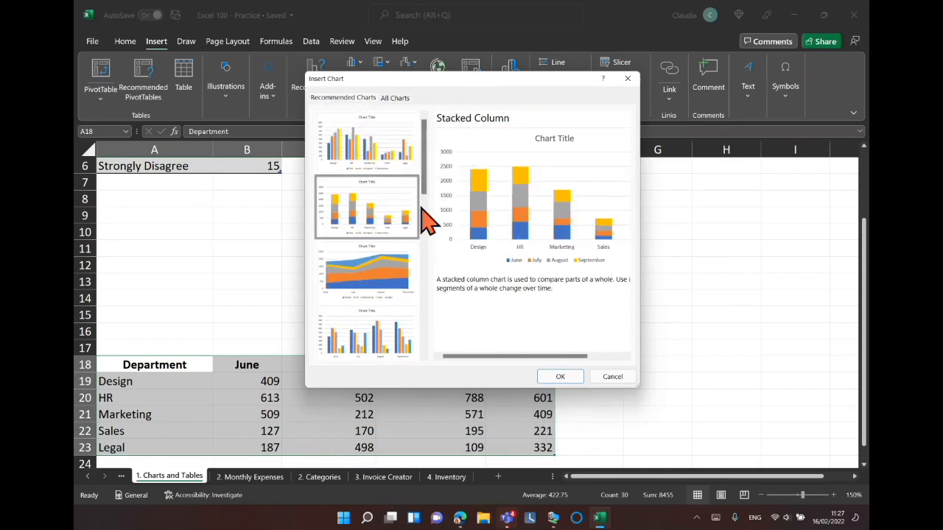
key("Down")
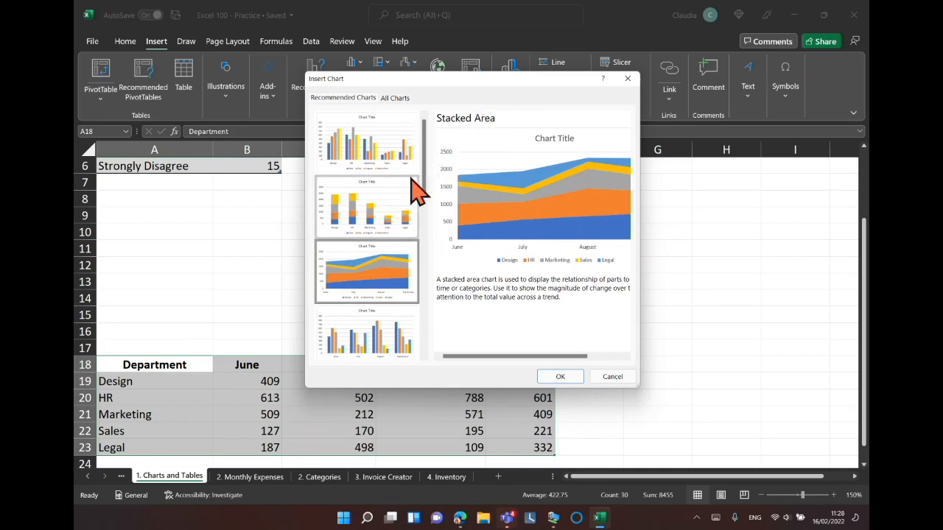
left_click(396, 157)
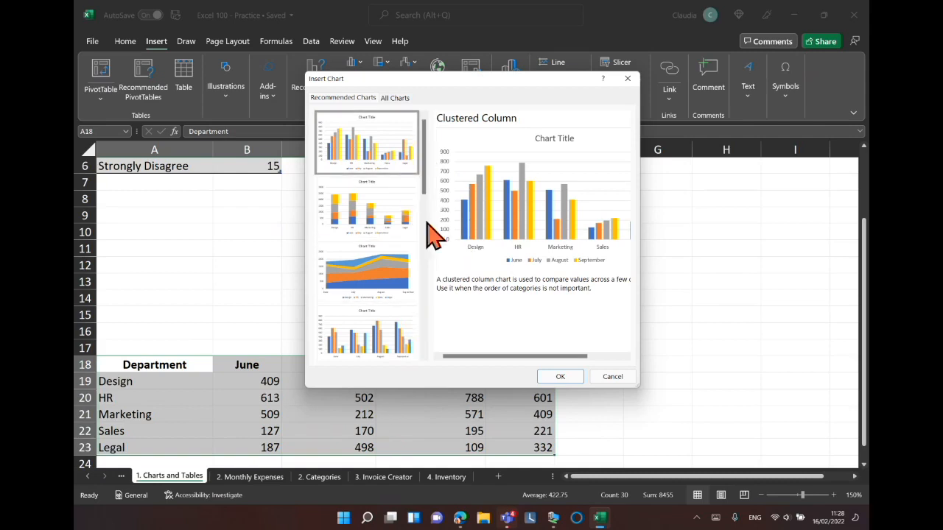
left_click(395, 100)
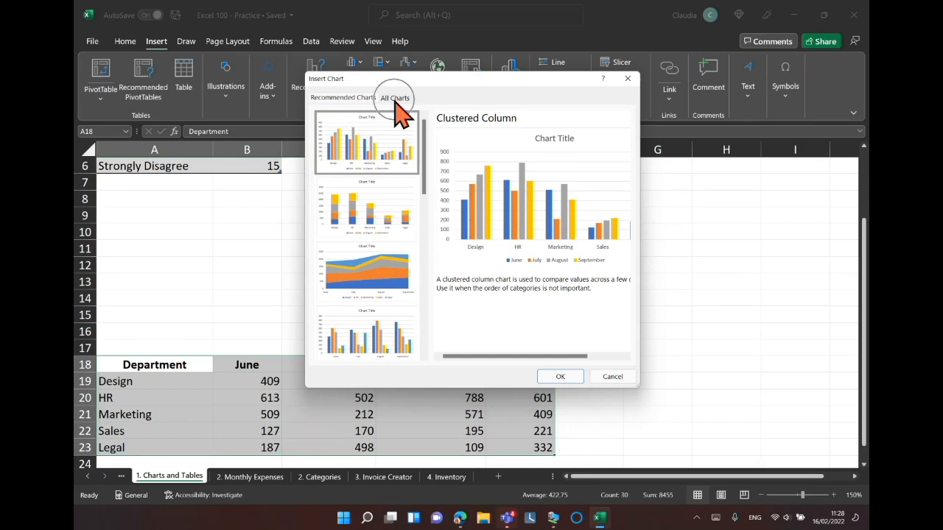
key("ctrl")
key("ctrl")
key("ctrl")
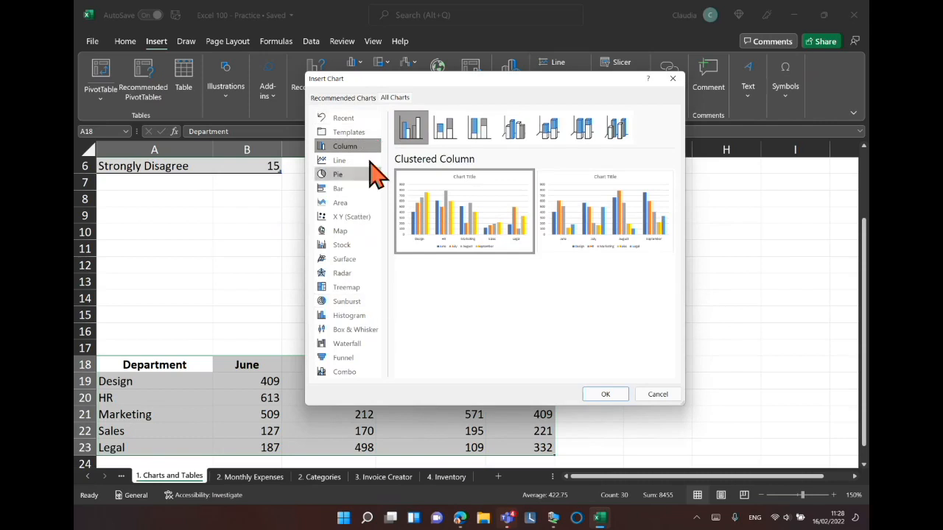
left_click(344, 233)
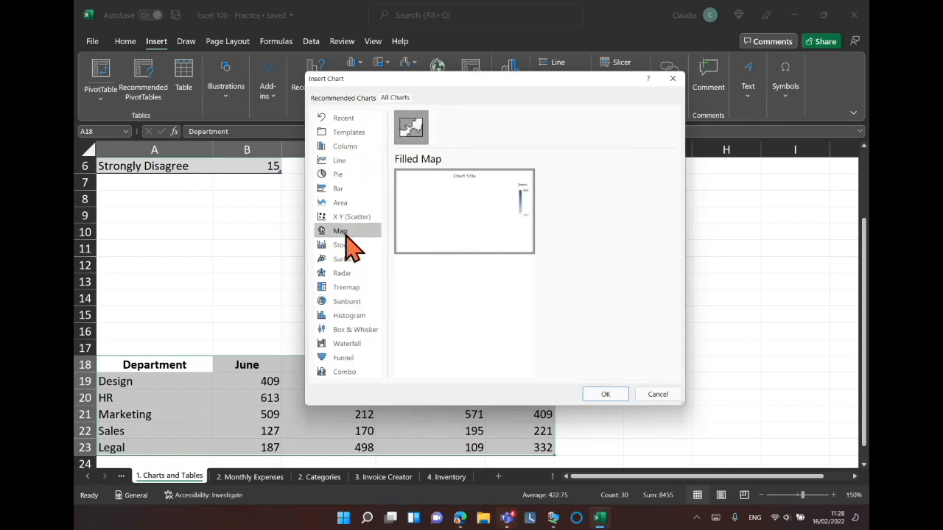
left_click(346, 246)
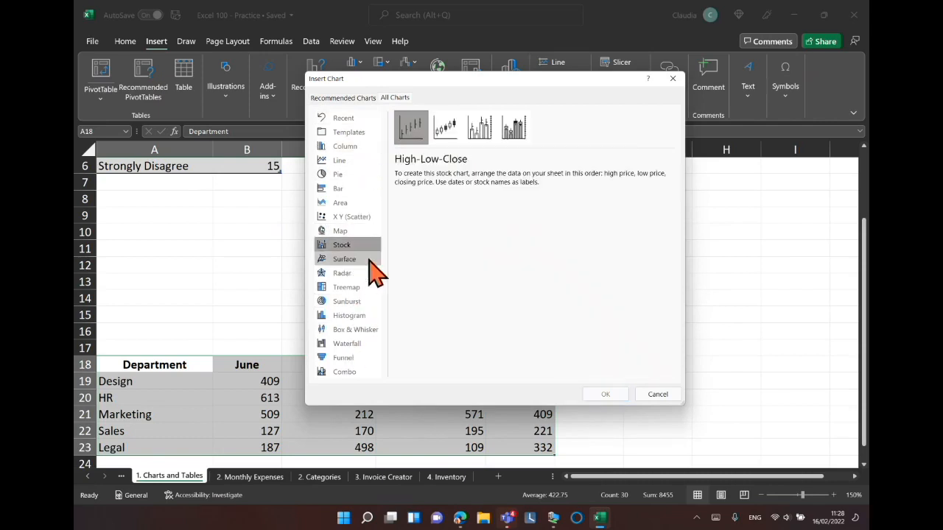
left_click(350, 271)
mouse_move(395, 249)
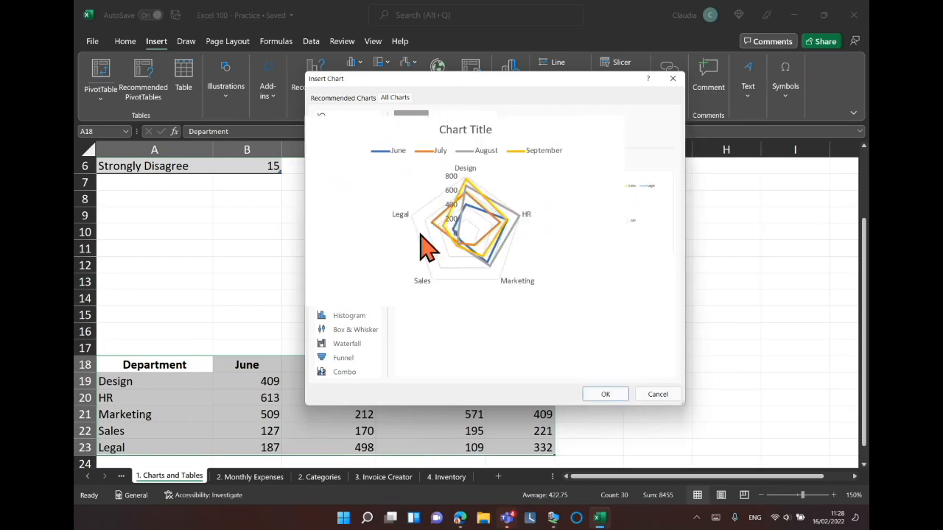
Insert a Clustered Column chart of the department data and resize it above the table.
left_click(343, 100)
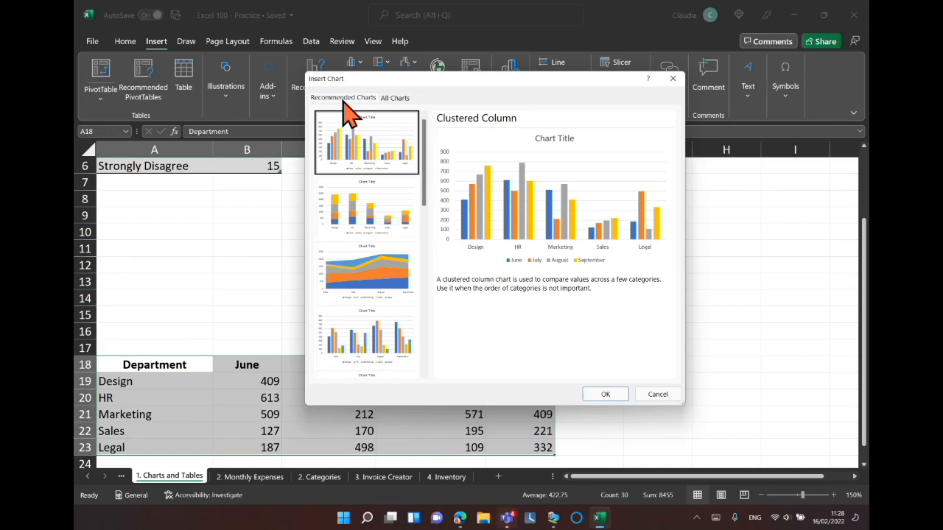
left_click(606, 394)
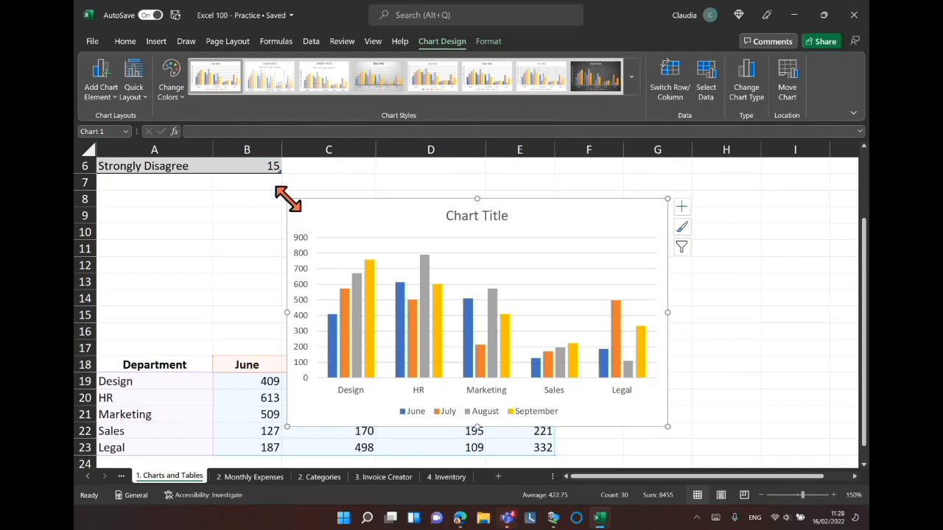
left_click_drag(287, 198, 363, 237)
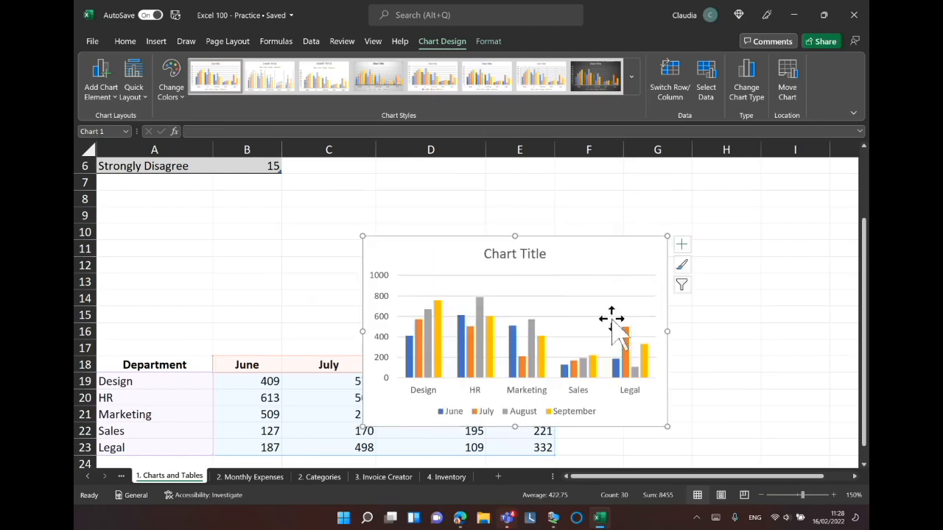
left_click(529, 290)
left_click_drag(529, 290, 532, 288)
left_click_drag(573, 253, 517, 173)
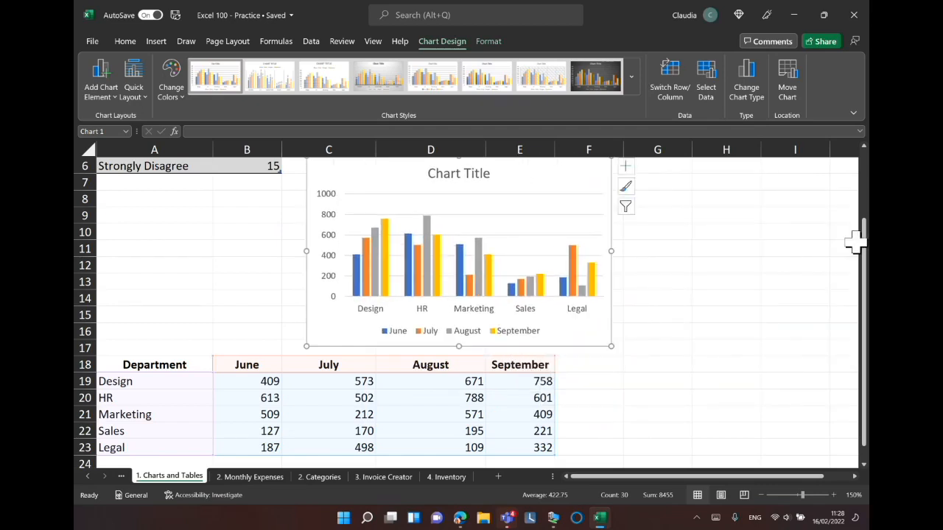
Move the chart to the right of the department data, beside columns F to J.
left_click_drag(865, 235, 865, 247)
left_click(506, 189)
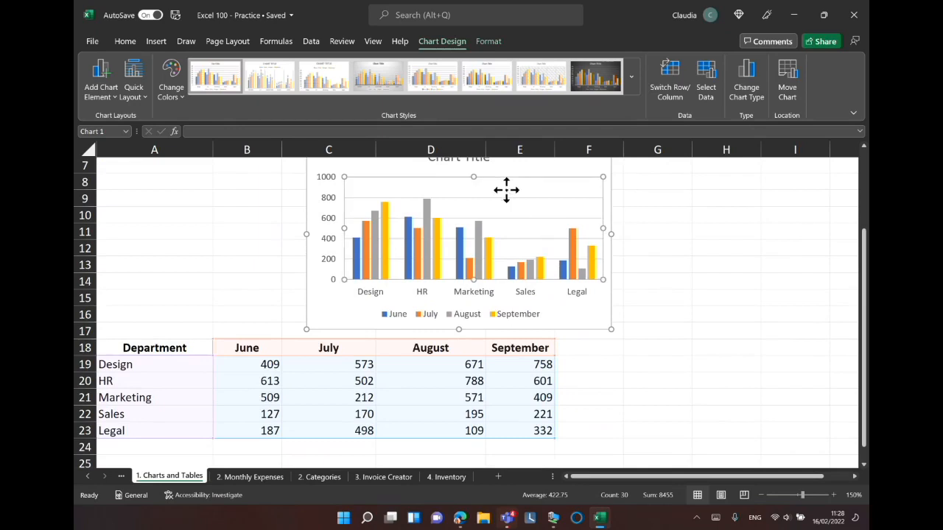
left_click_drag(498, 173, 492, 168)
left_click_drag(601, 322, 833, 393)
left_click_drag(616, 477, 648, 483)
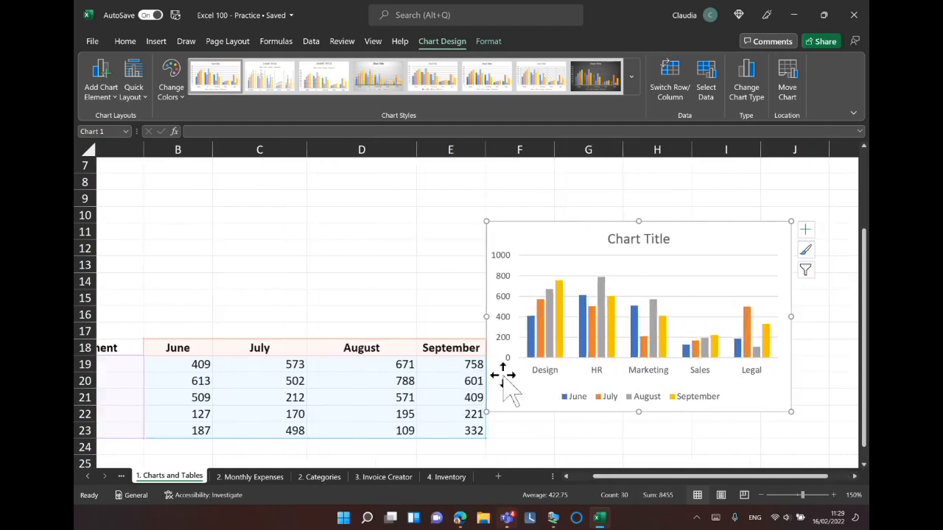
left_click_drag(557, 239, 562, 238)
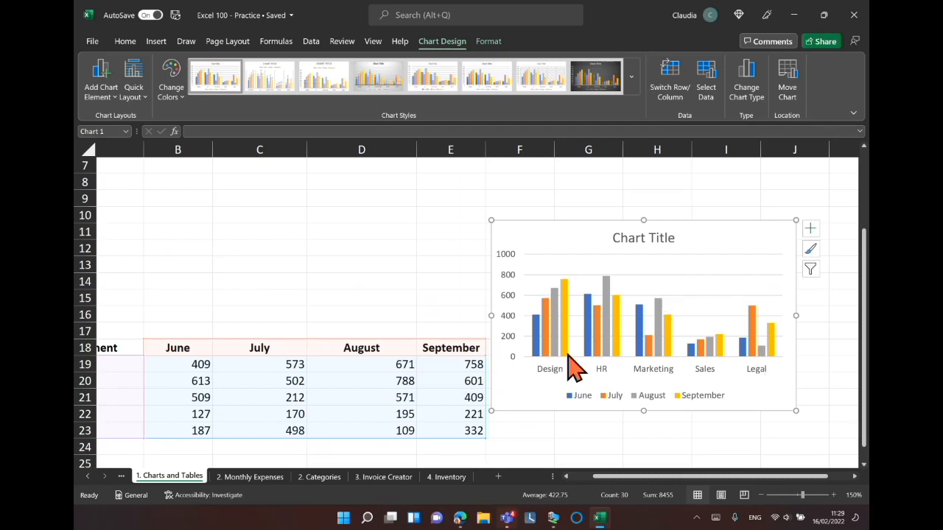
Apply a blue monochromatic colour palette to the chart.
mouse_move(565, 360)
mouse_move(559, 315)
key("ctrl+q")
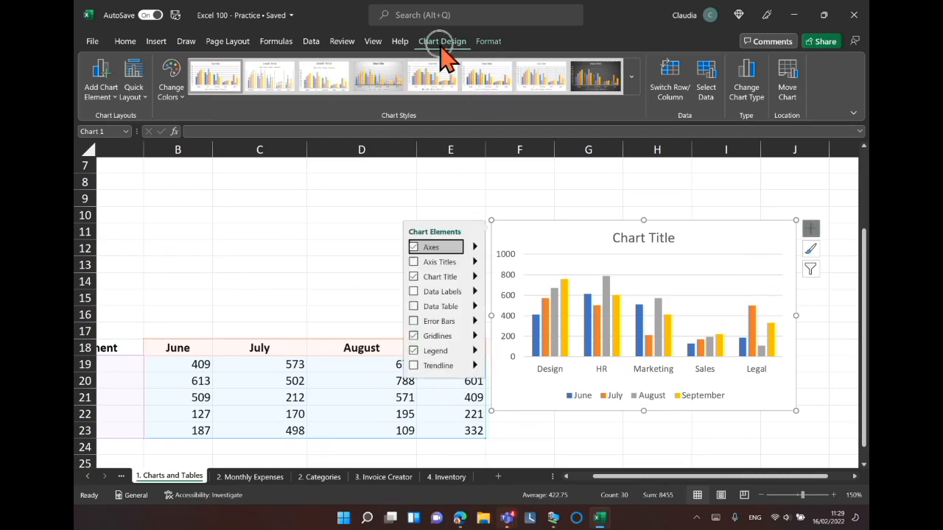
key("ctrl")
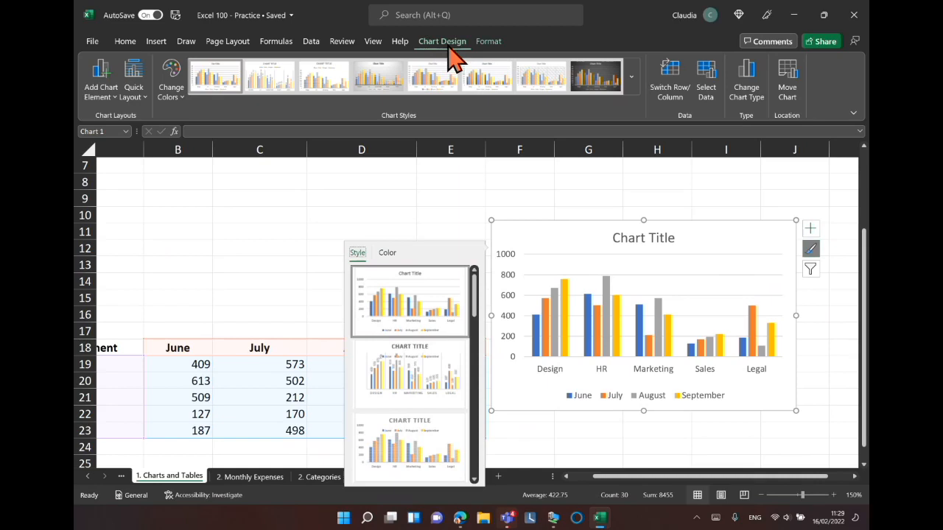
left_click(186, 103)
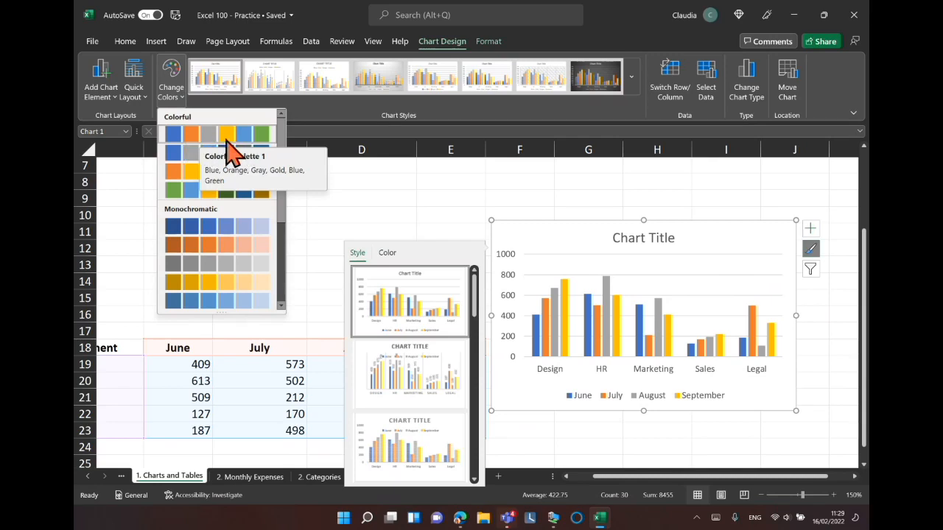
left_click(227, 229)
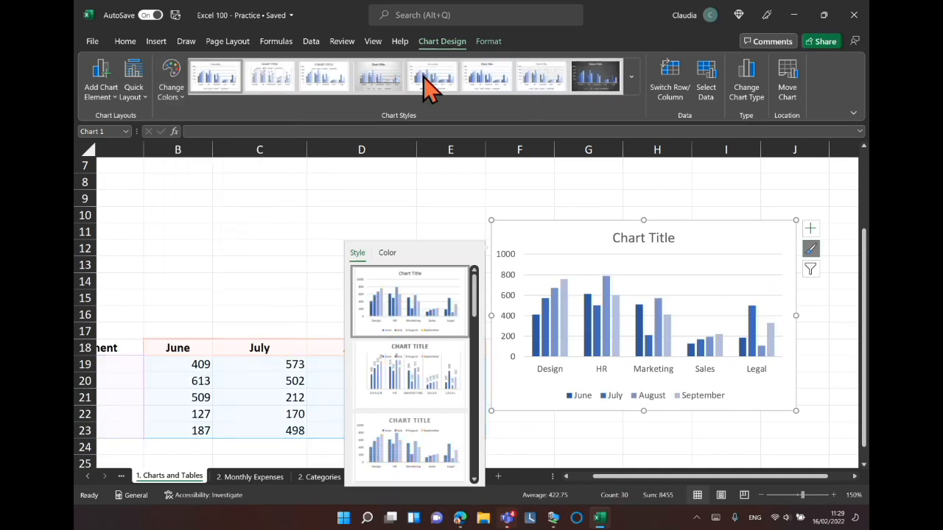
Apply chart Style 8 to the chart.
left_click(174, 102)
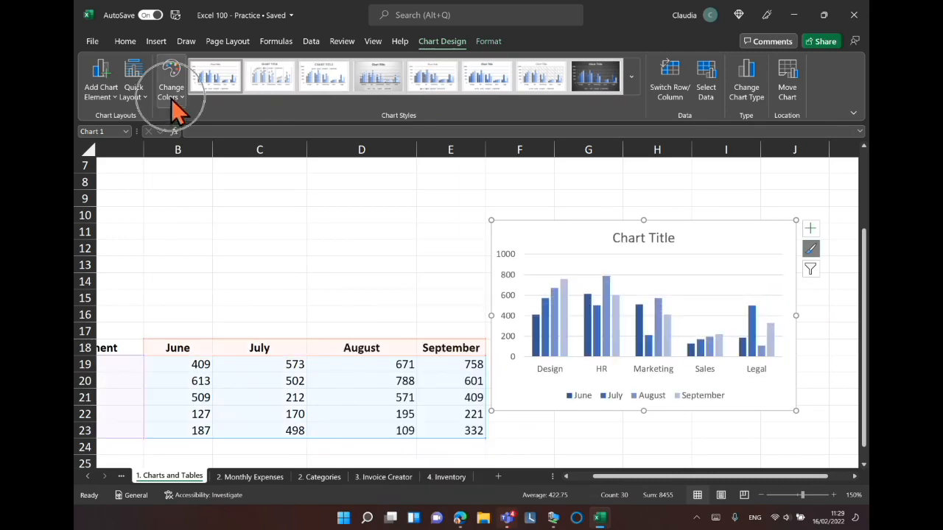
key("ctrl")
key("ctrl")
key("ctrl")
key("ctrl")
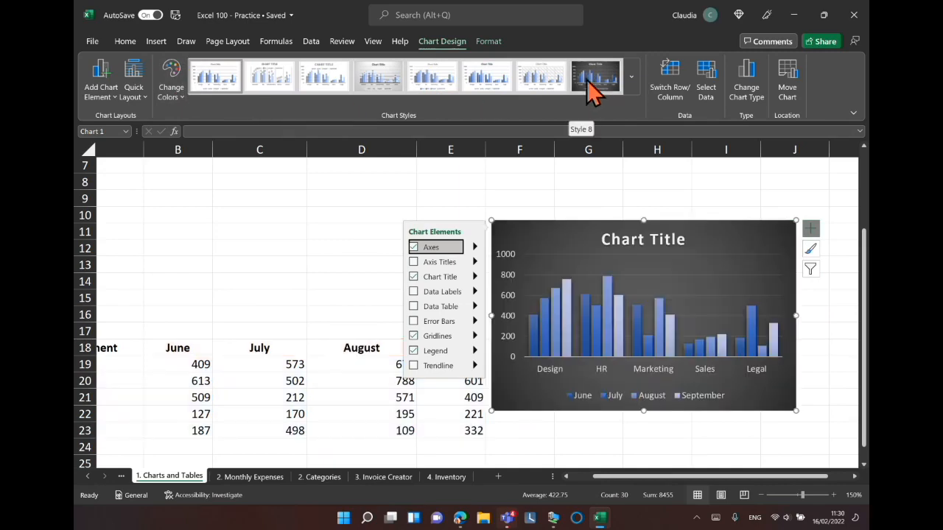
left_click(588, 86)
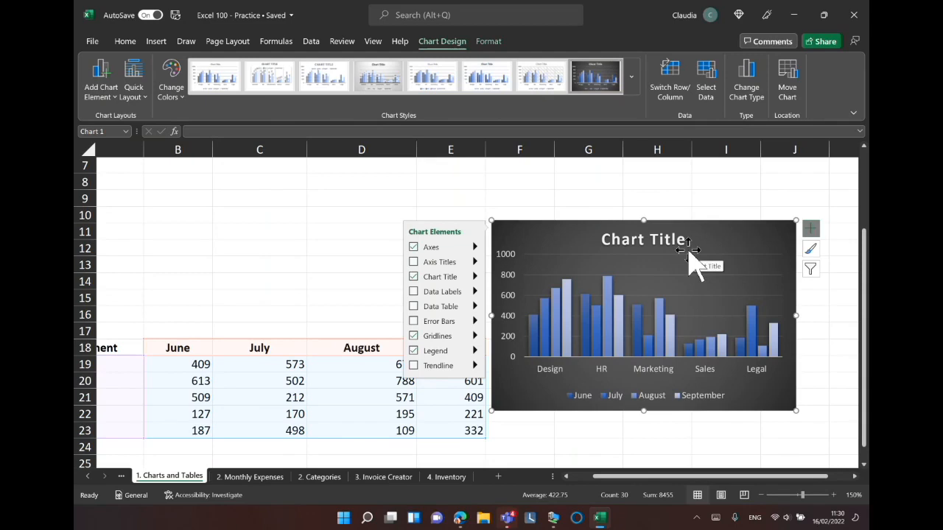
mouse_move(726, 235)
left_mouse_down()
mouse_move(733, 231)
mouse_move(726, 227)
left_mouse_up()
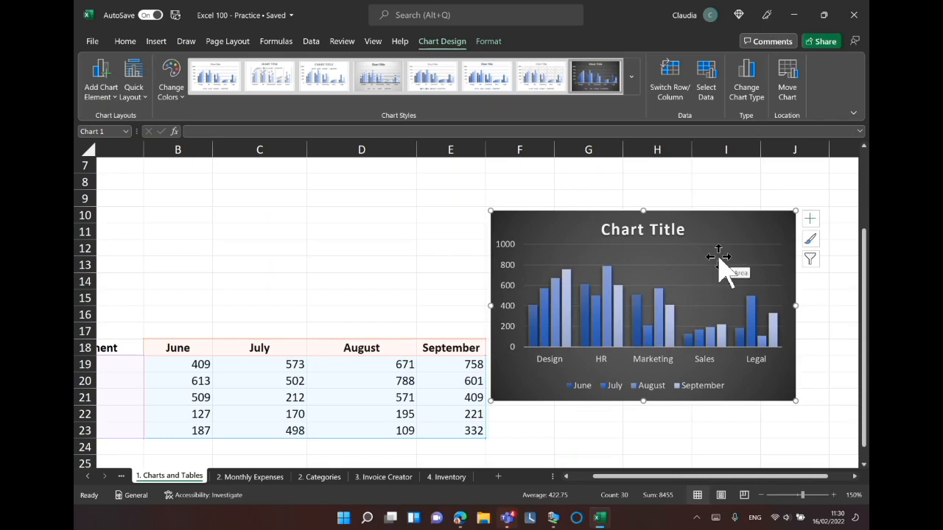
left_click(631, 78)
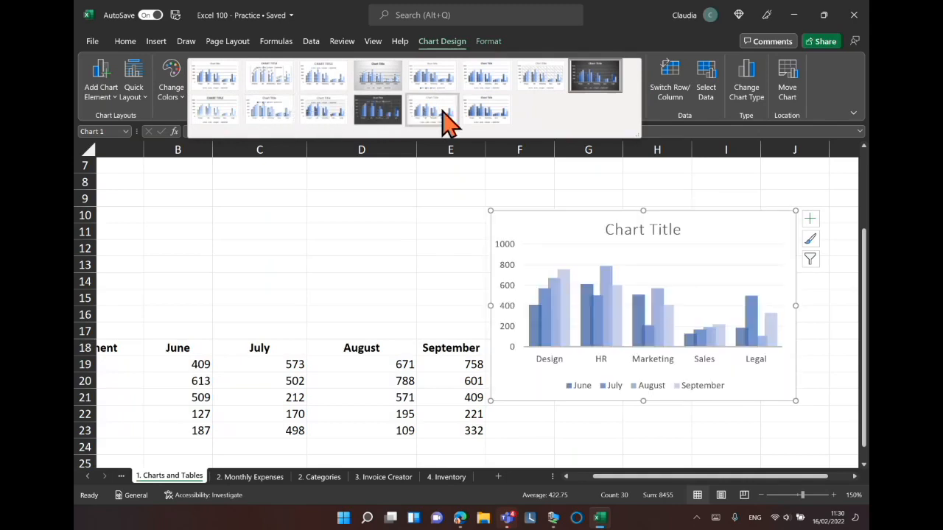
left_click(588, 84)
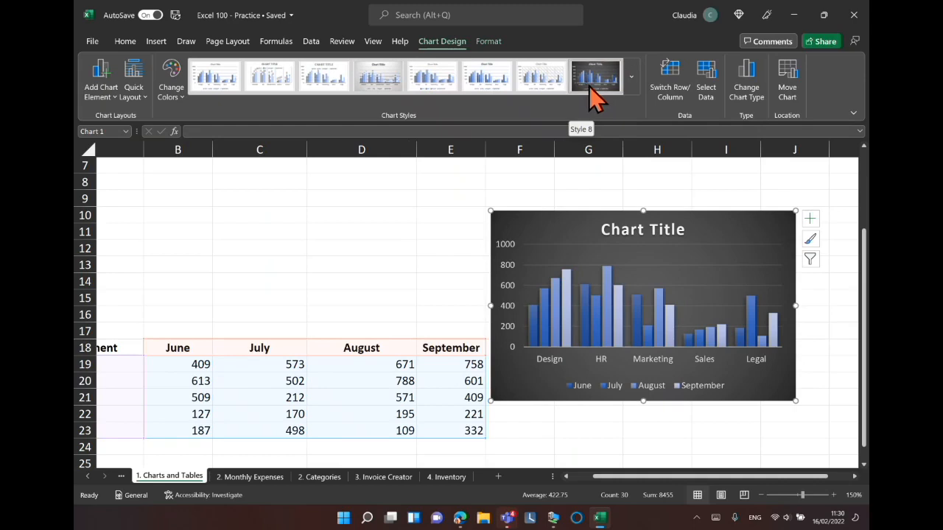
Open the chart's style, elements and filter option panes to review what each offers.
left_click(811, 237)
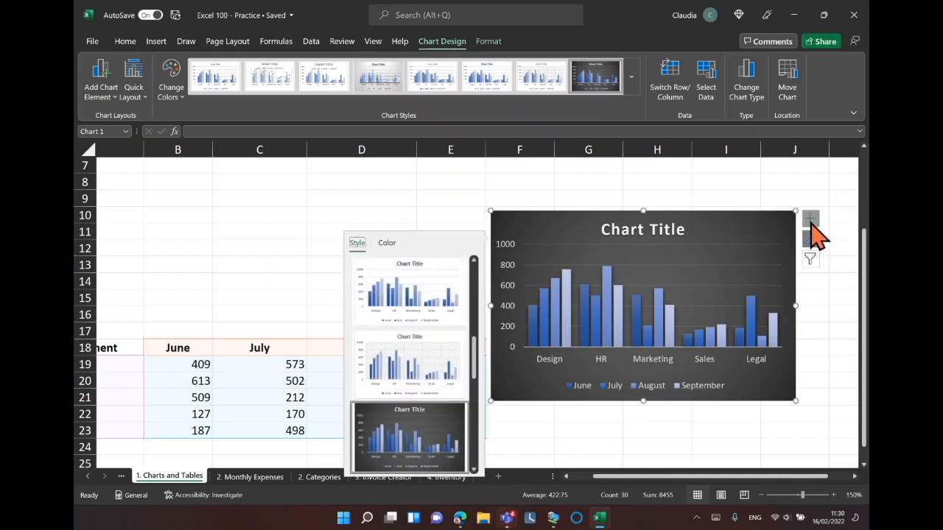
left_click(810, 220)
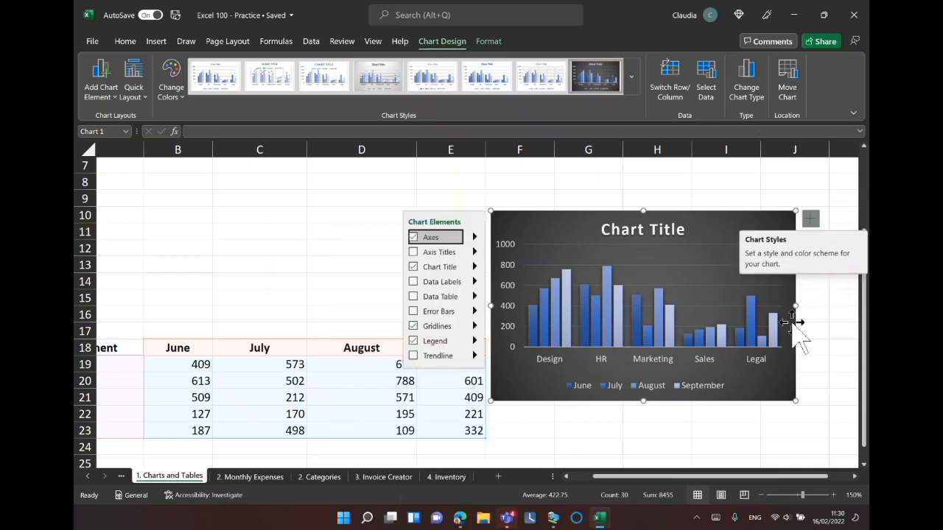
left_click(810, 259)
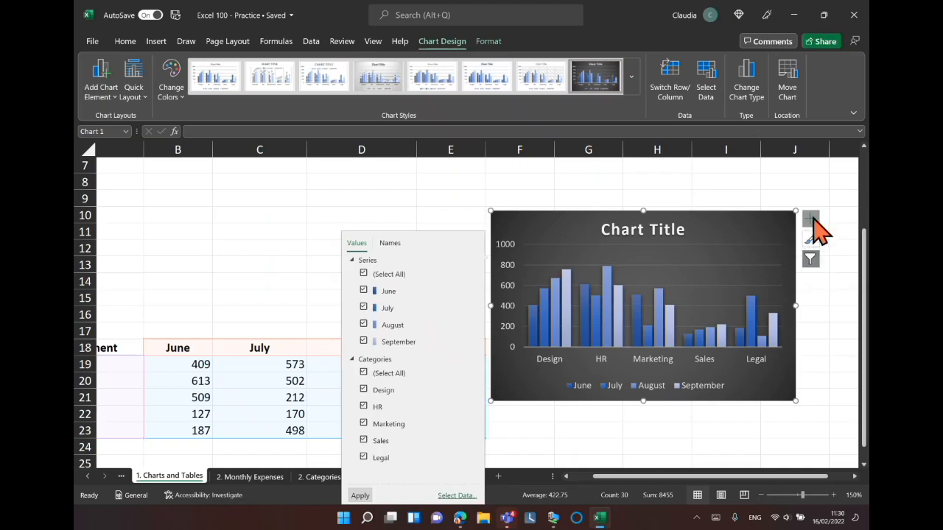
Rename the chart title to Office Hours.
left_click(628, 233)
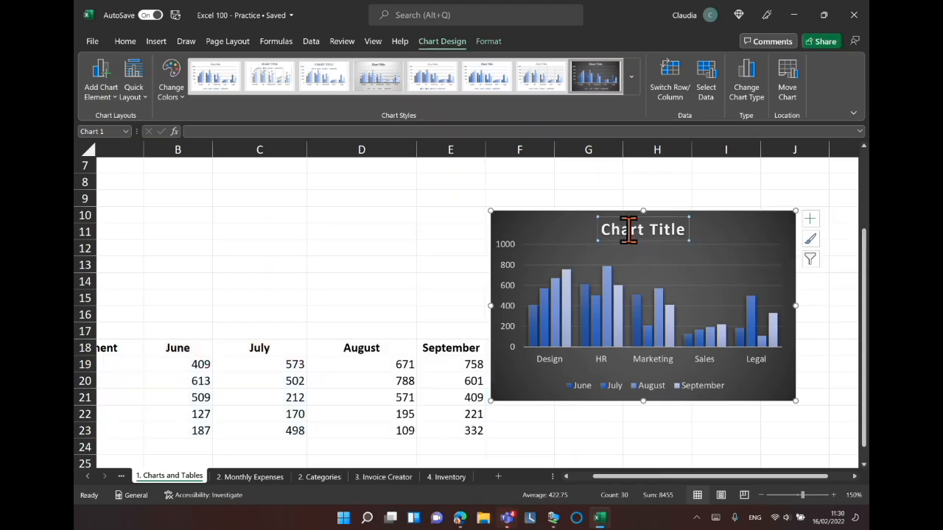
triple_click(681, 230)
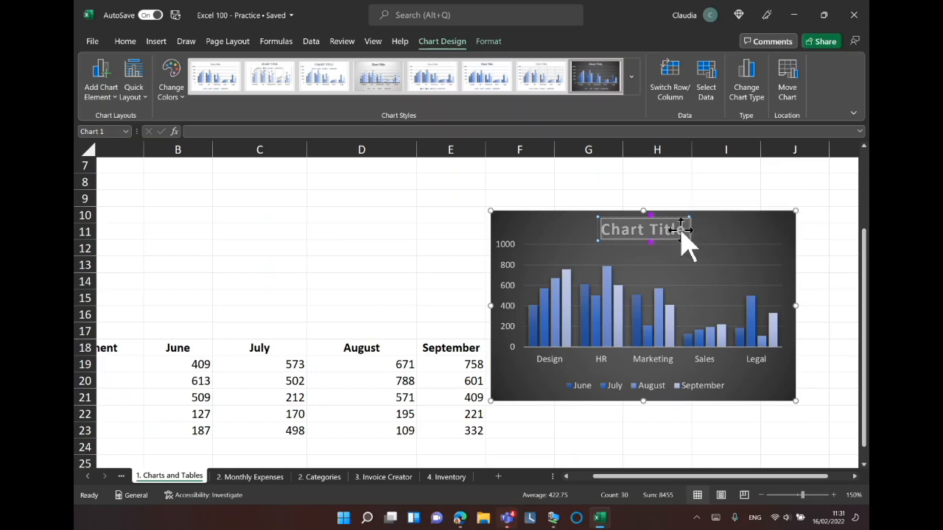
type("Office Hours")
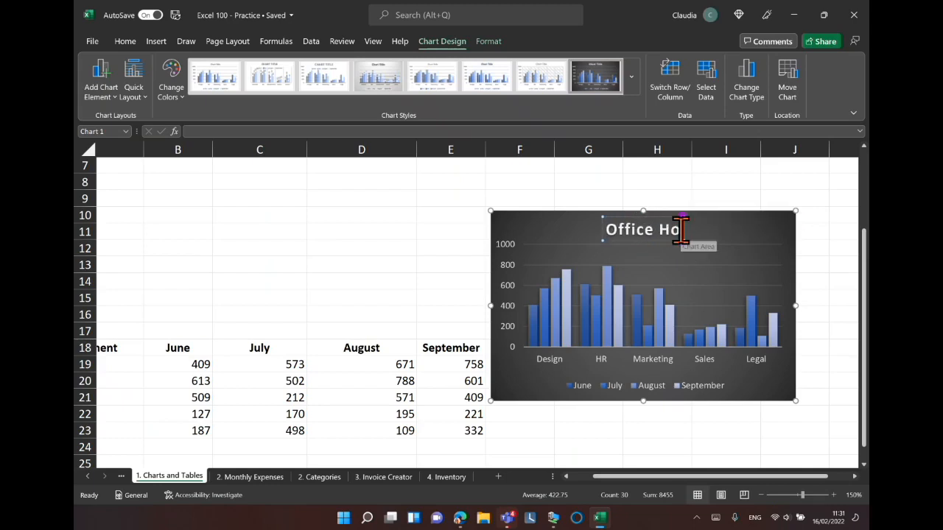
left_click(742, 231)
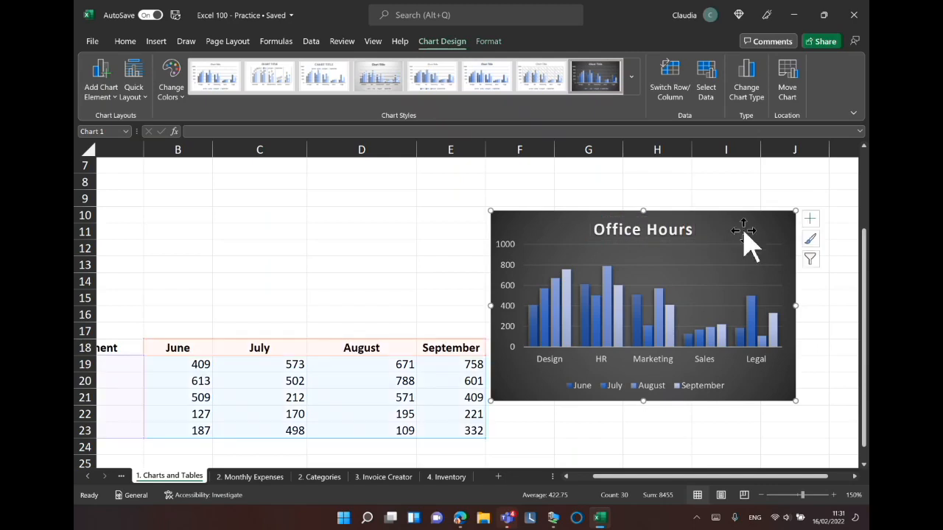
Add data labels and a data table to the chart, then enlarge the chart down and to the right.
left_click(811, 236)
left_click(810, 219)
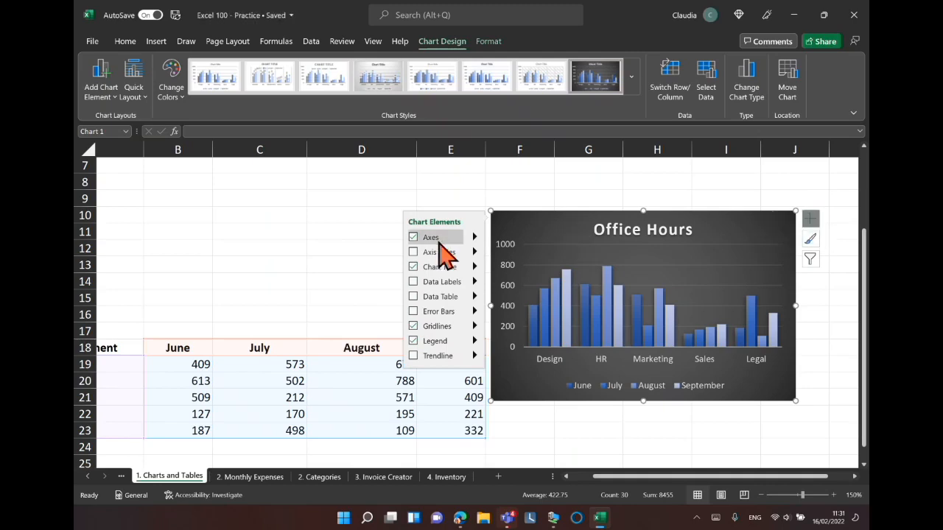
scroll(441, 240, "down", 2)
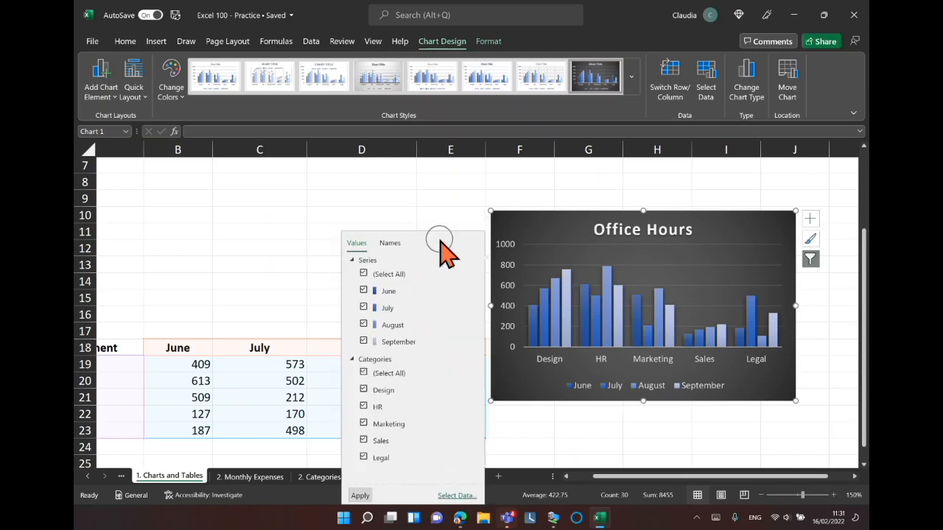
left_click(811, 218)
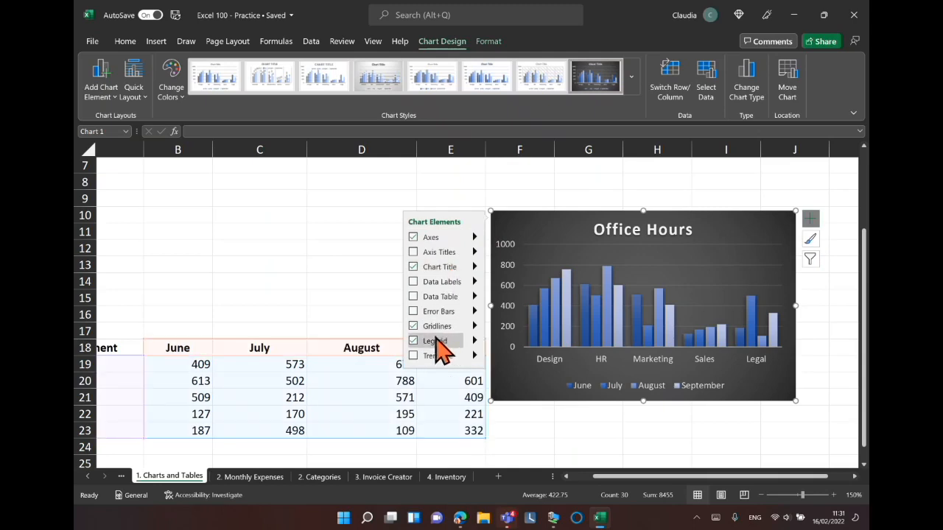
left_click(416, 287)
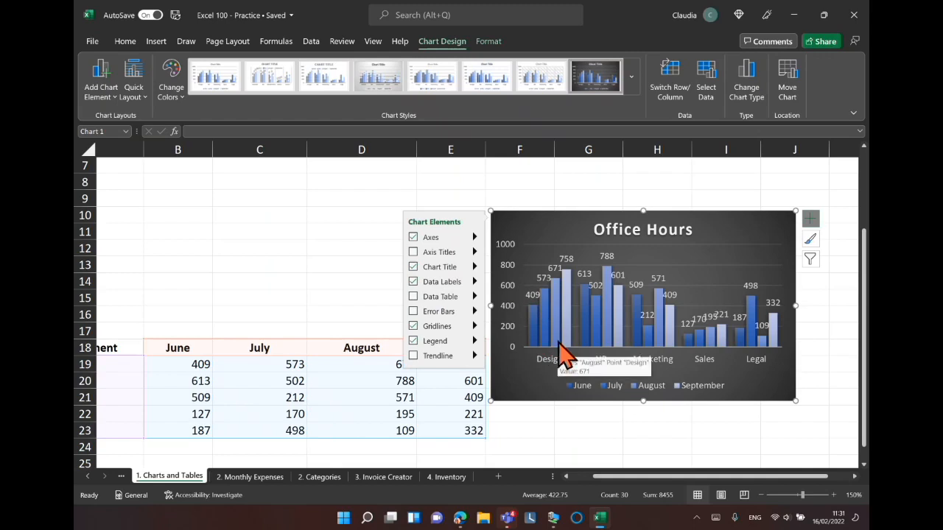
left_click(412, 282)
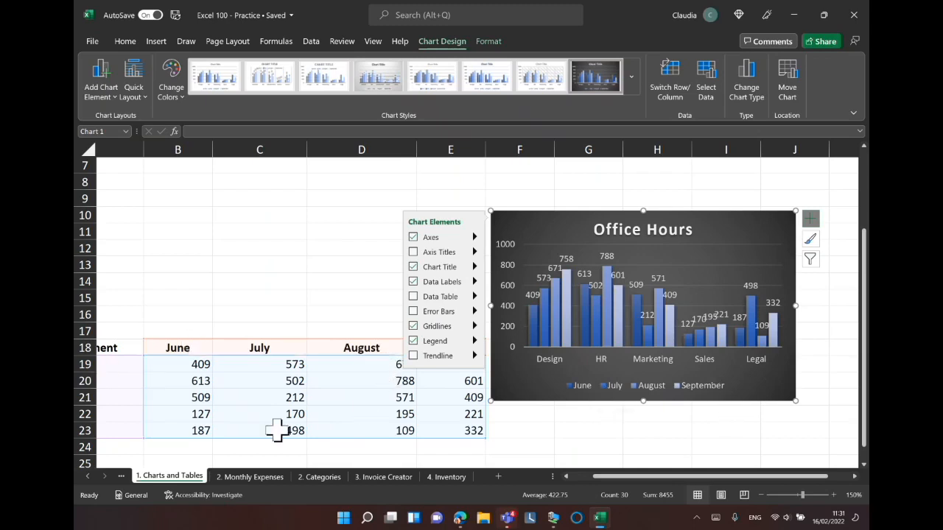
left_click(414, 297)
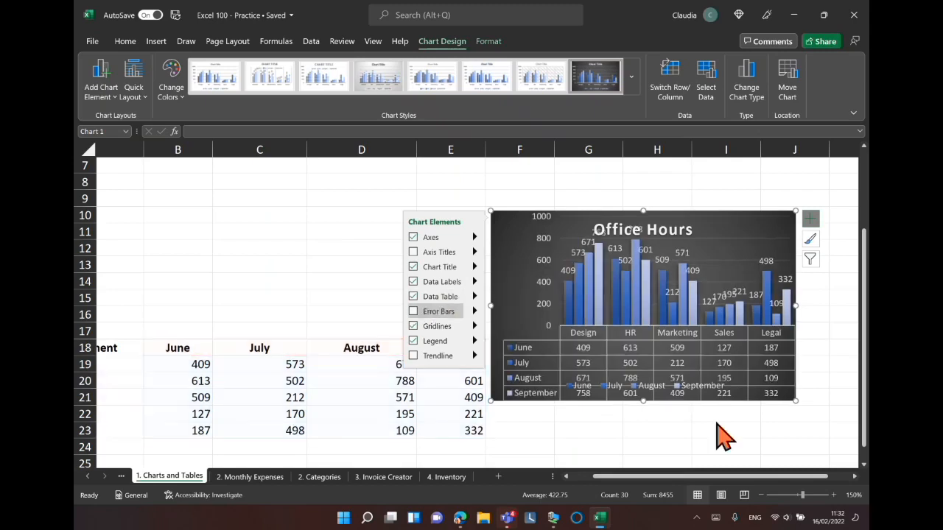
left_click_drag(796, 400, 823, 445)
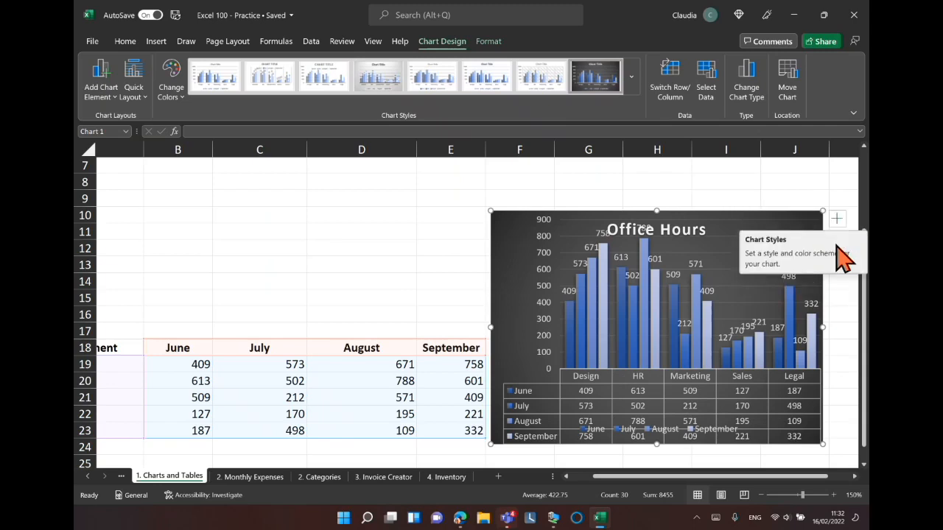
Browse the chart style previews and the chart filter options for series and categories.
left_click(837, 242)
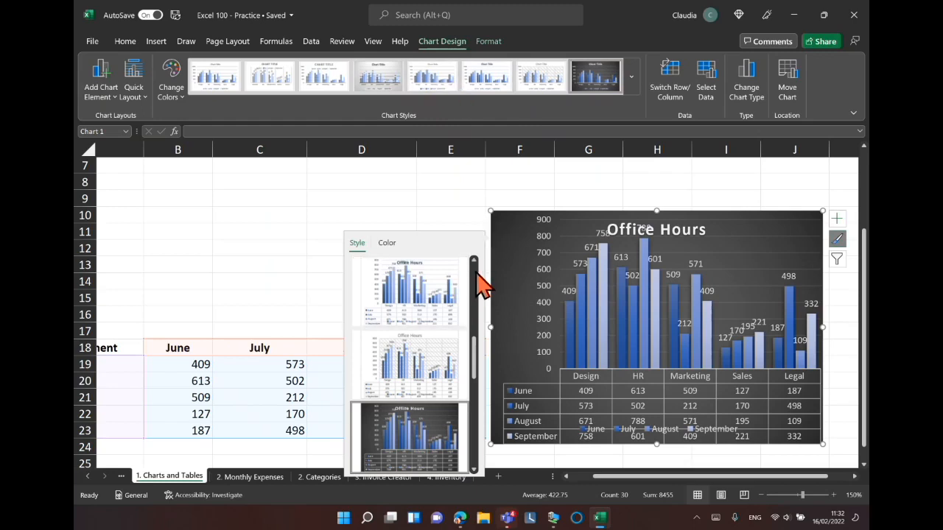
left_click_drag(475, 338, 475, 293)
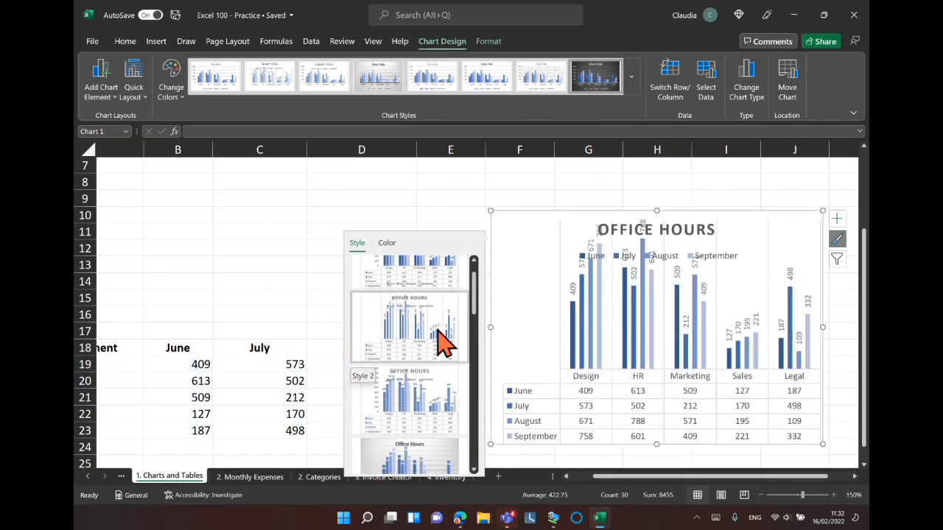
left_click(837, 258)
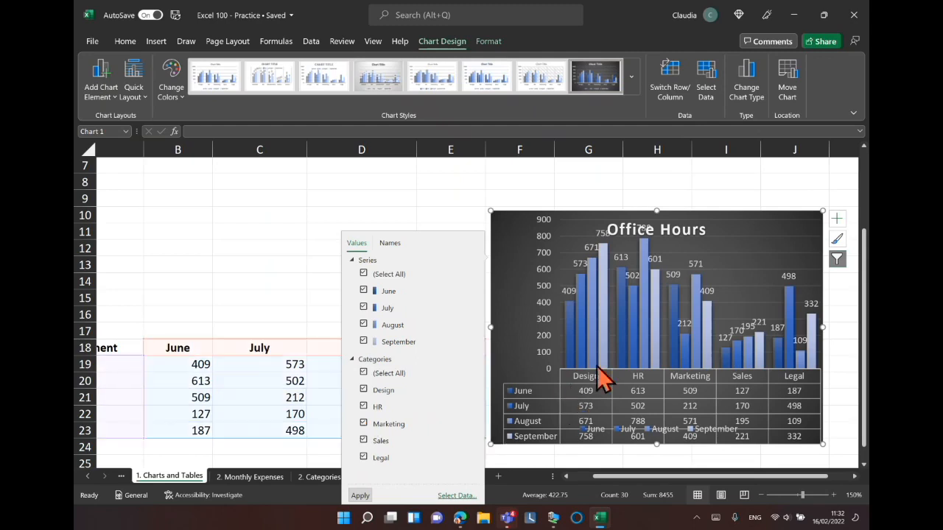
mouse_move(604, 298)
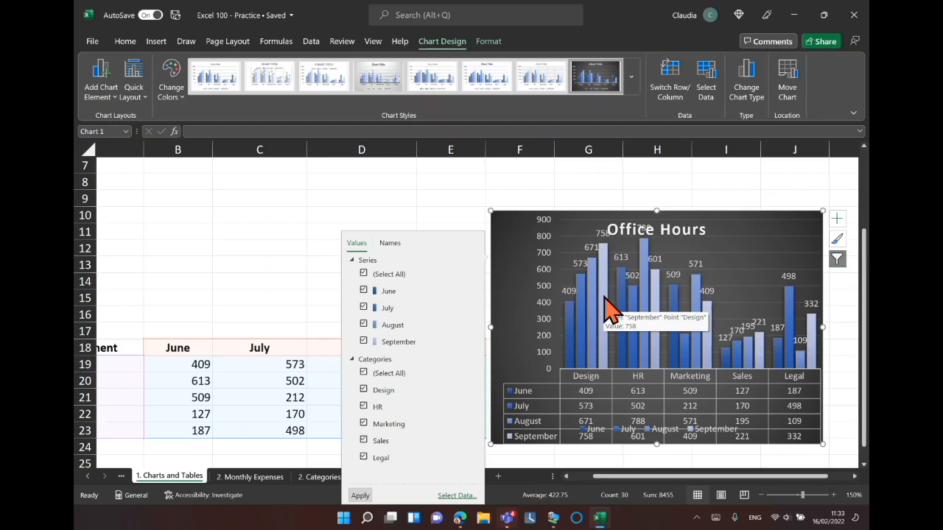
Select the September bar for Design and fill it with standard red.
left_click(605, 295)
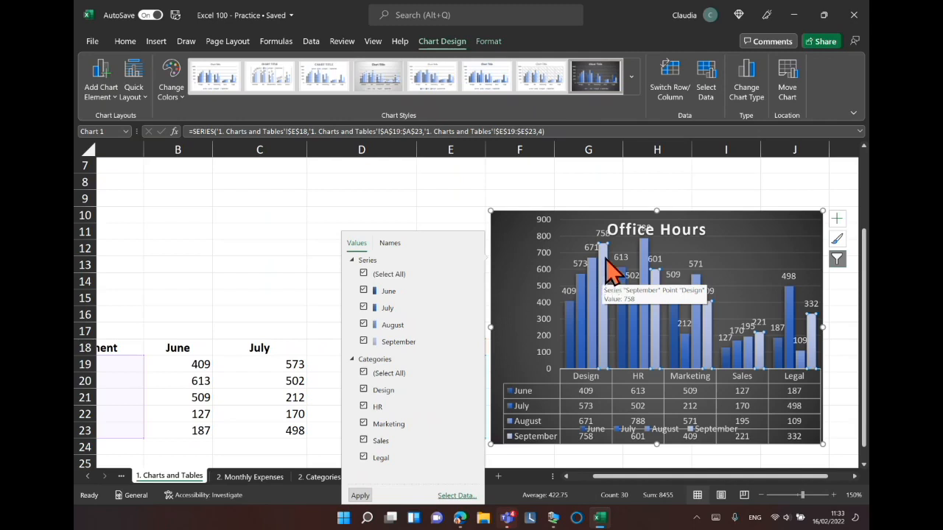
left_click(605, 260)
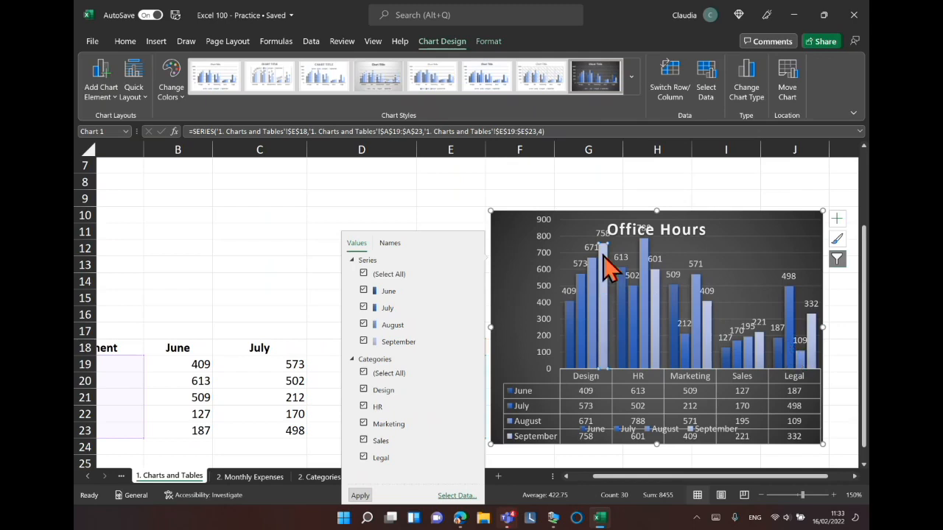
mouse_move(600, 313)
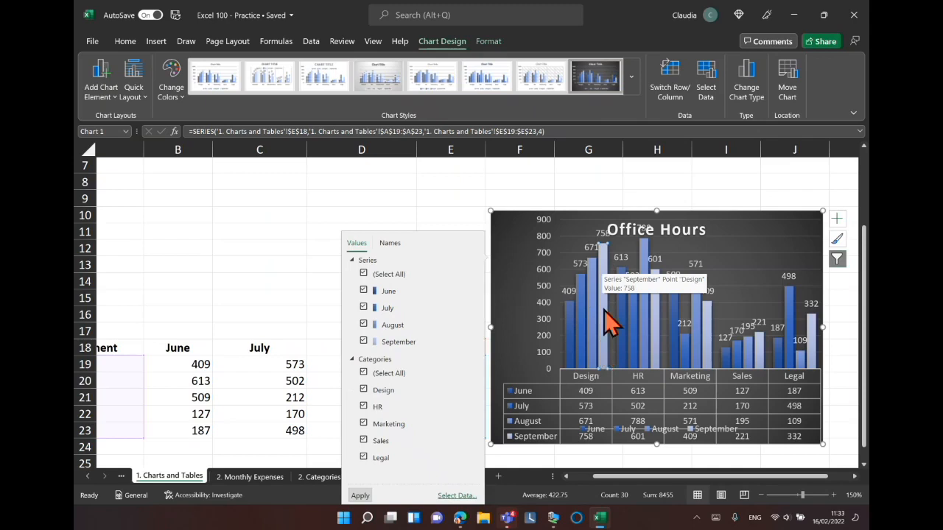
key("Down")
key("Down")
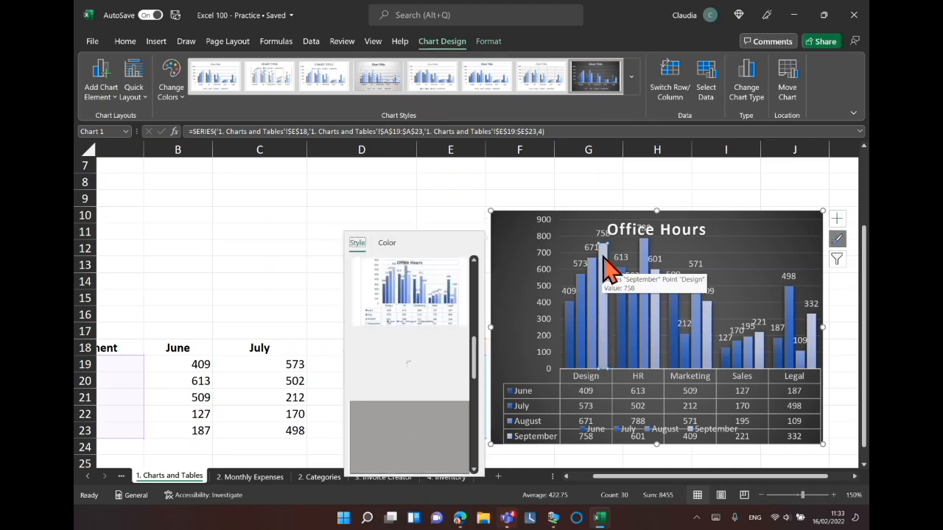
right_click(605, 267)
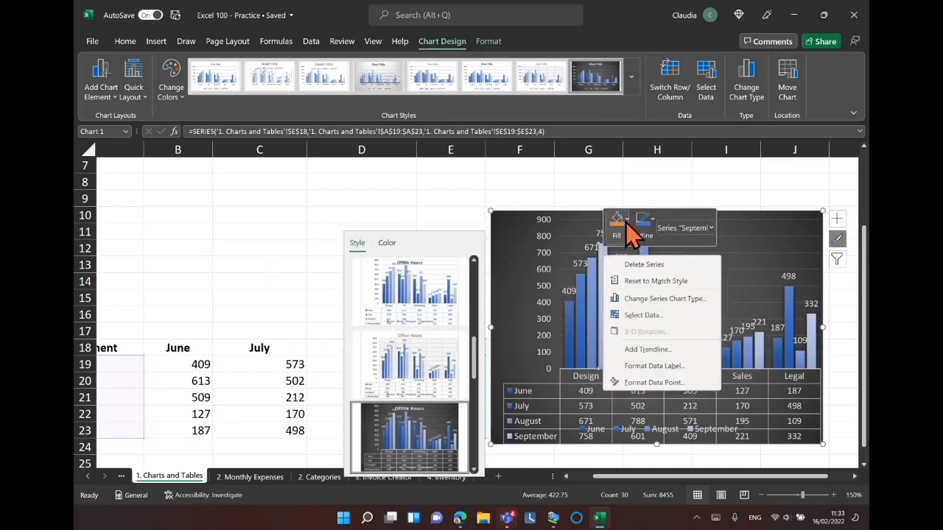
left_click(626, 223)
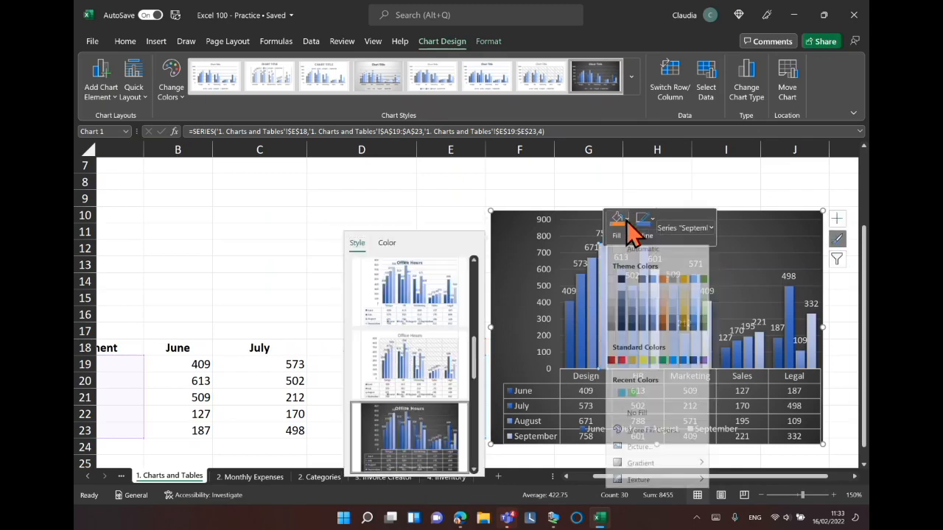
left_click(621, 365)
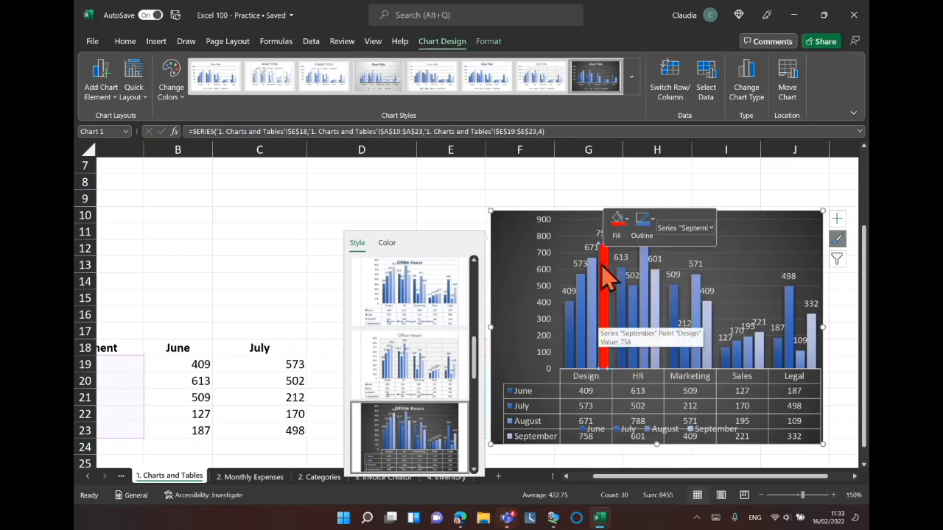
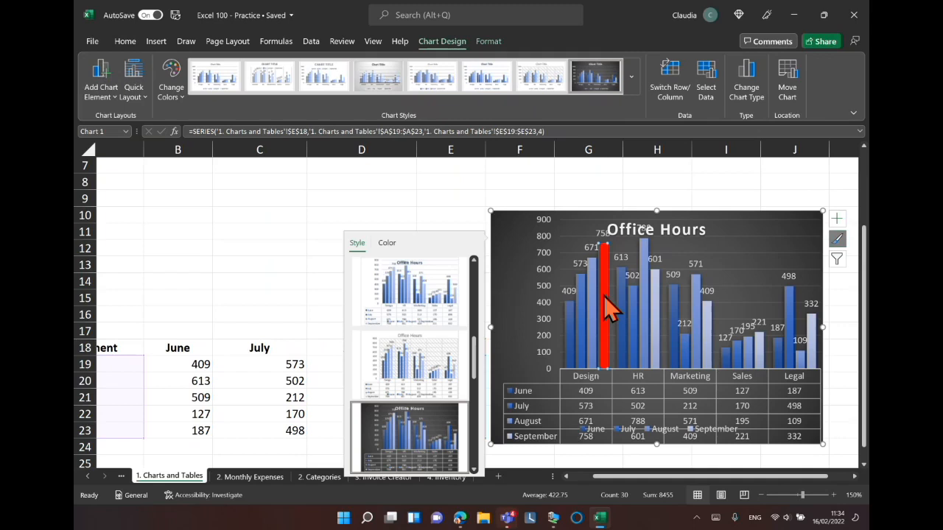
Select the Result and Answers survey table and browse the pie chart types without inserting one.
scroll(603, 296, "up", 2)
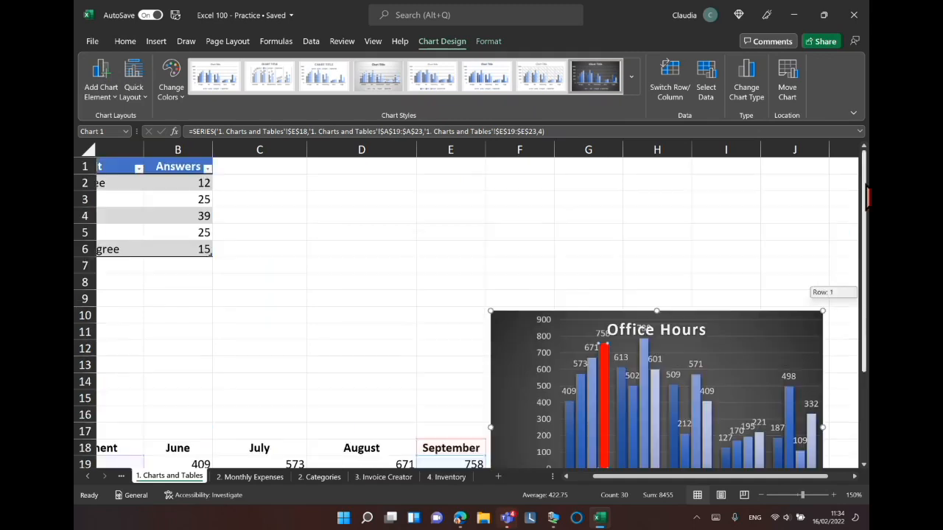
left_click(567, 476)
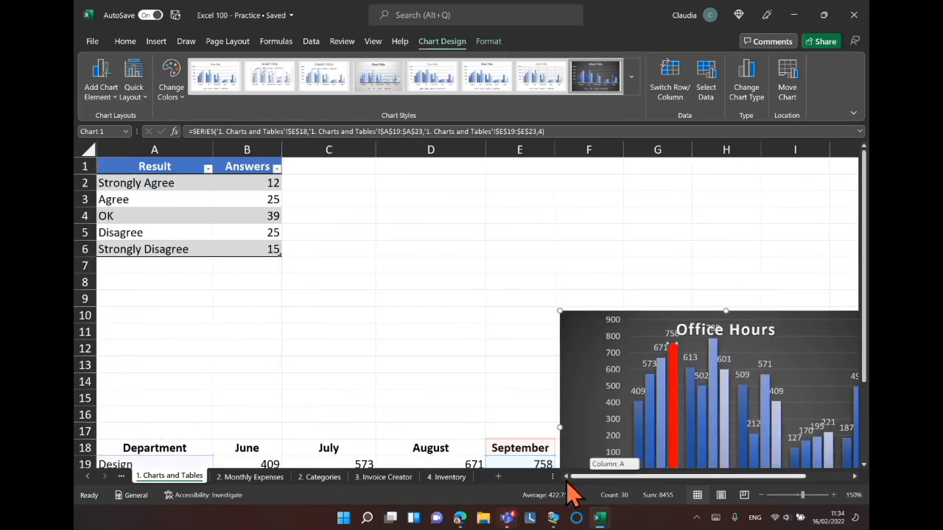
left_click(267, 252)
left_click_drag(270, 252, 130, 164)
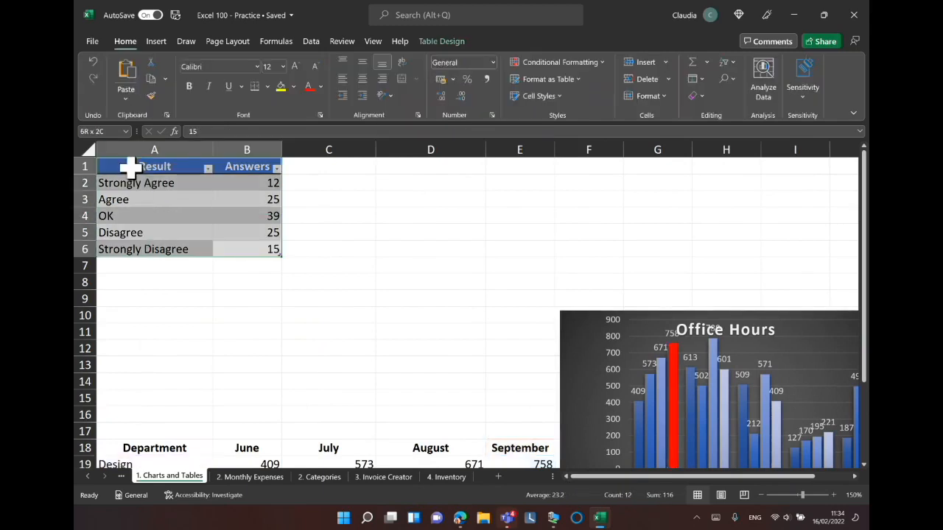
left_click(156, 43)
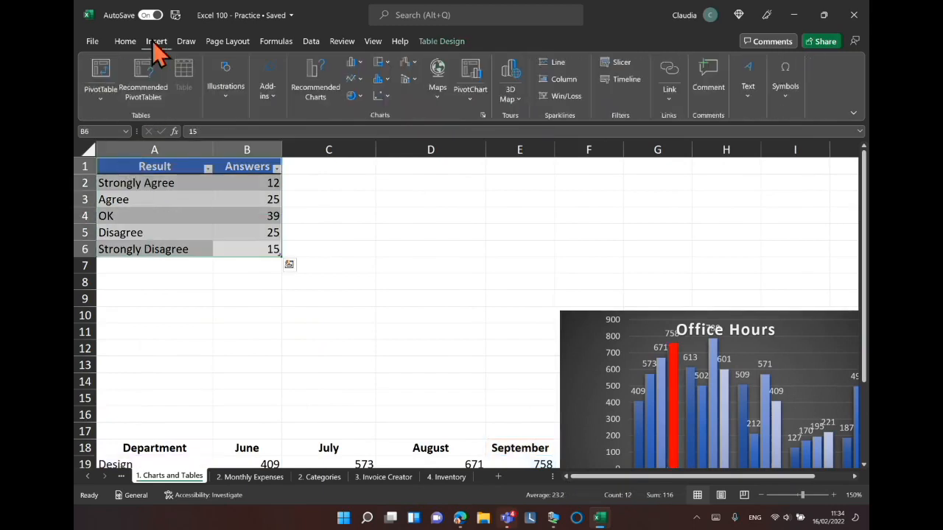
left_click(353, 96)
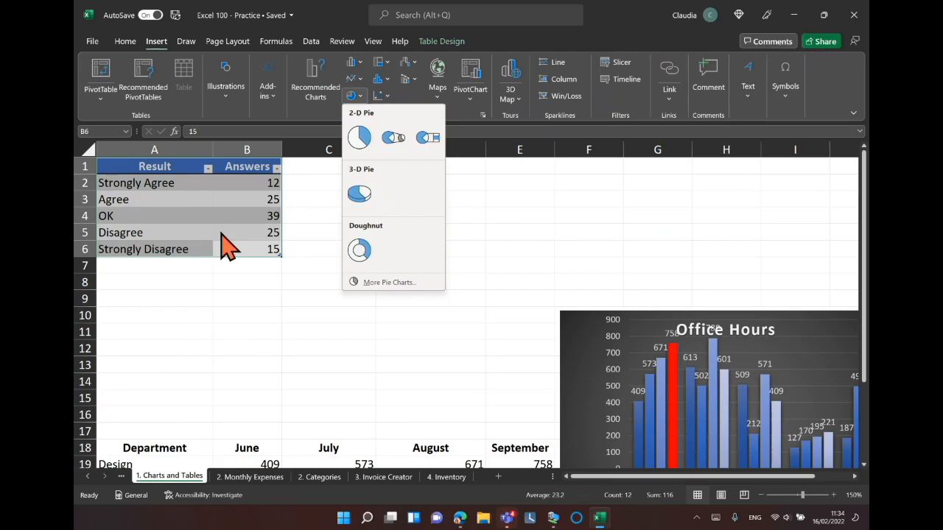
left_click(299, 238)
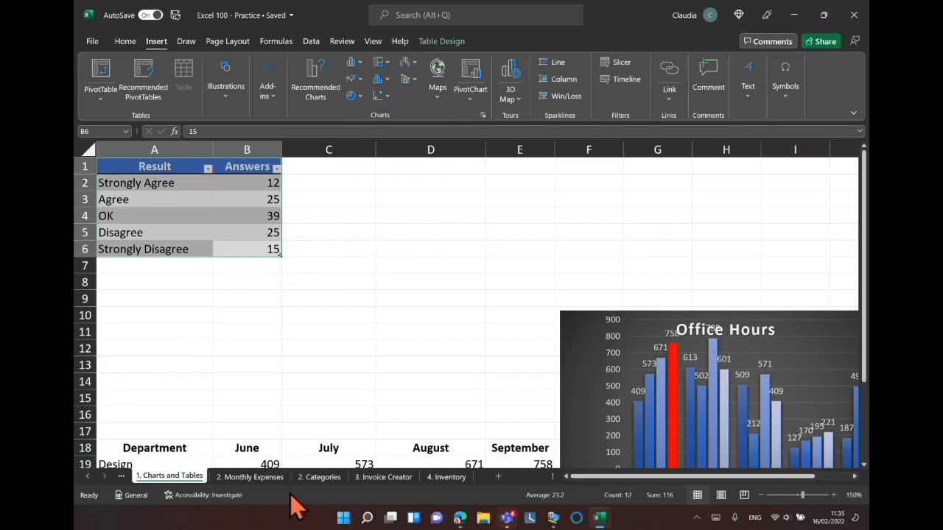
Insert a new empty column before the Description column on the Monthly Expenses sheet.
left_click(238, 479)
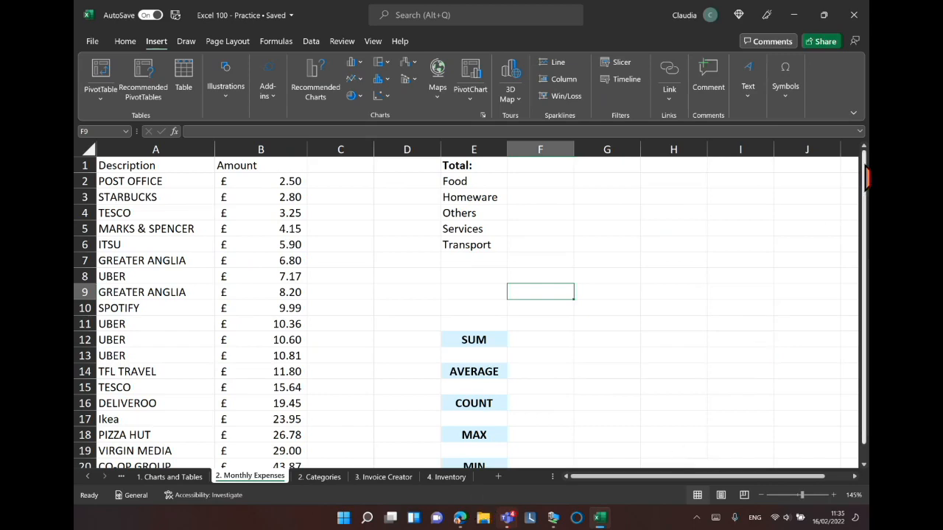
left_click_drag(868, 176, 867, 203)
left_click_drag(866, 170, 866, 210)
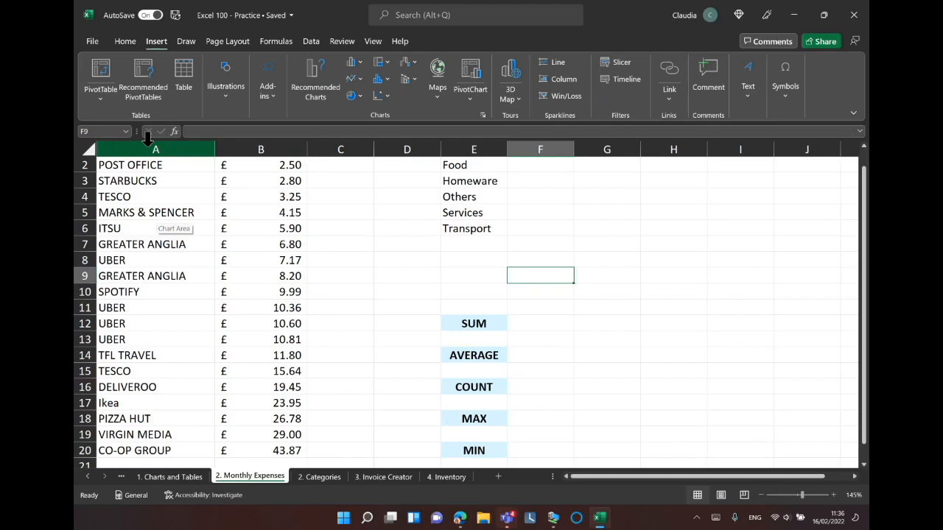
left_click(147, 140)
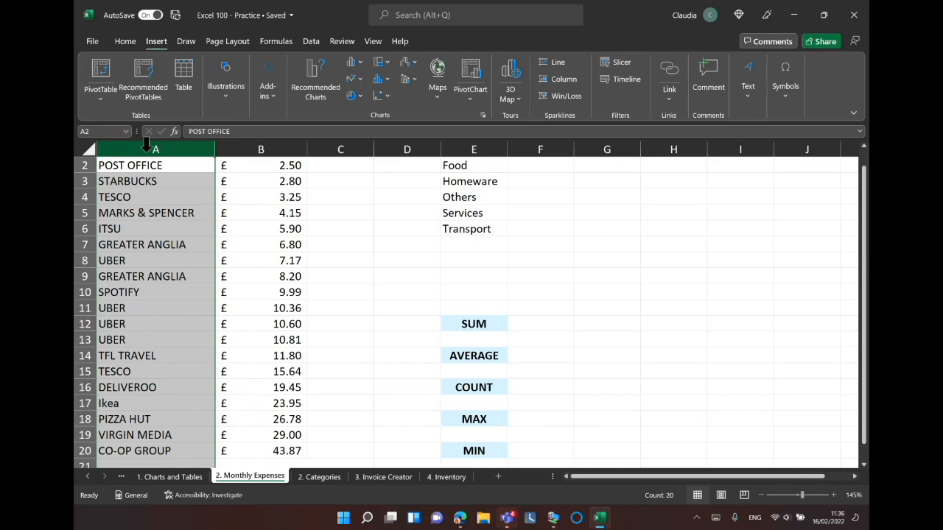
right_click(153, 150)
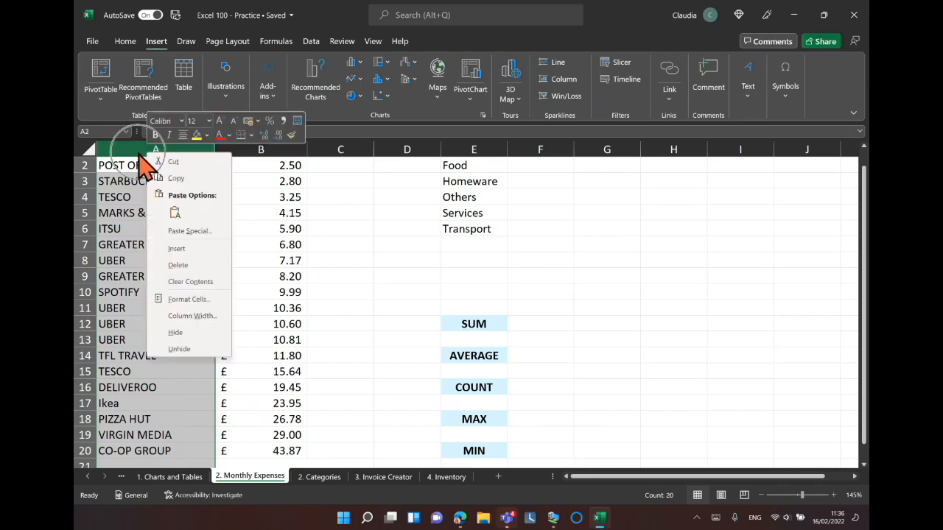
left_click(180, 249)
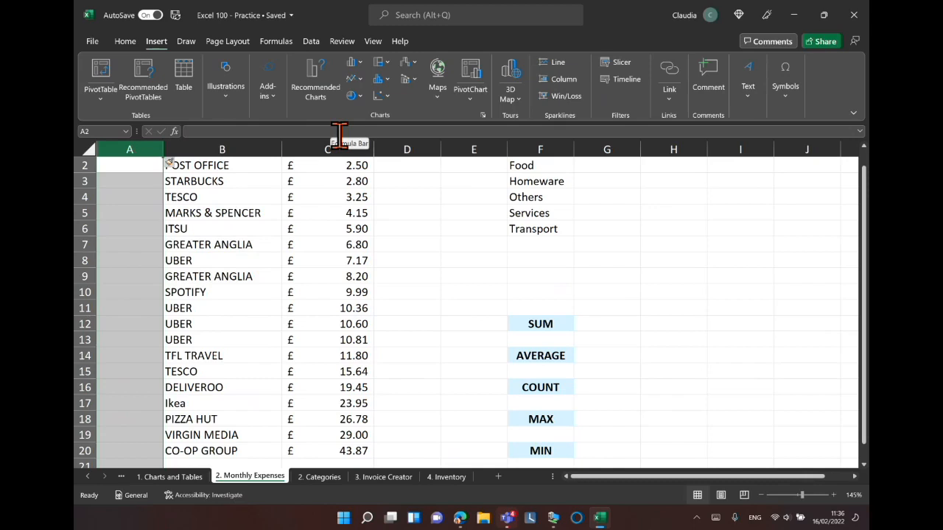
Enter Categories in cell A2 and view the category list on the Categories sheet.
left_click(128, 166)
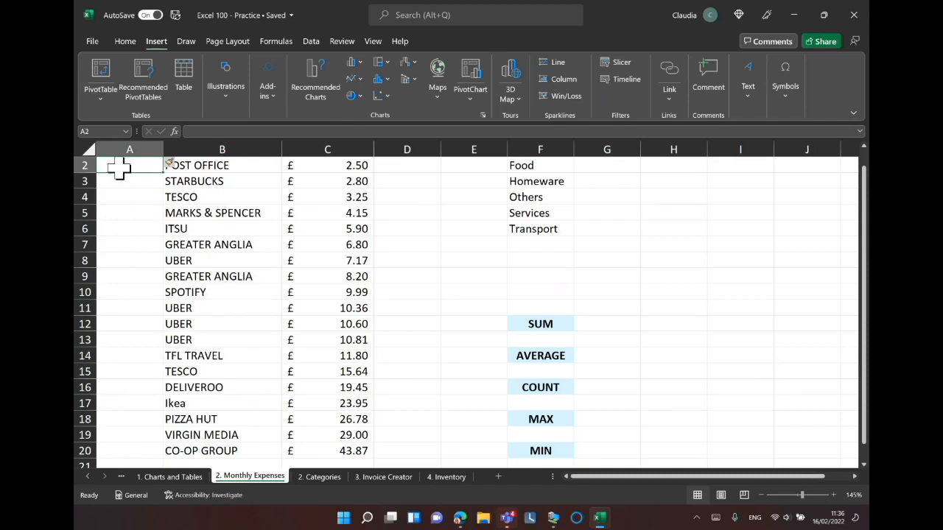
type("Cate")
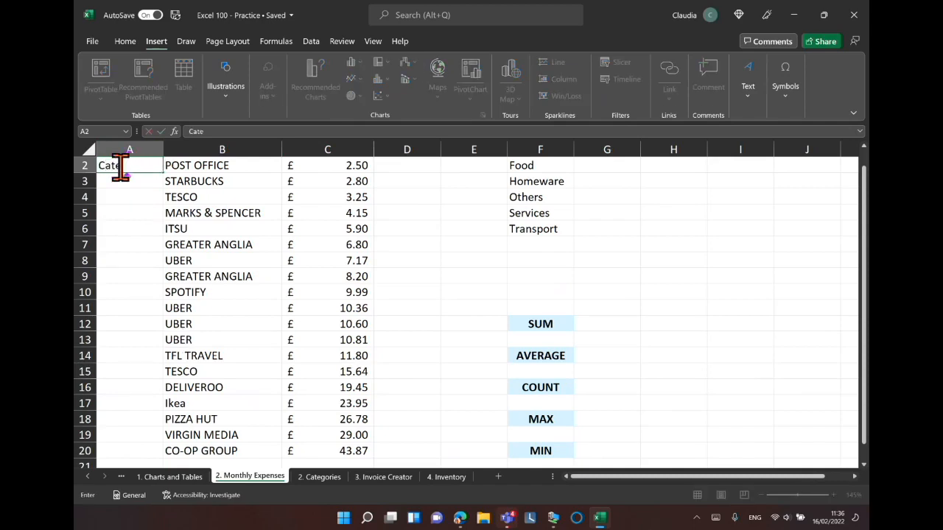
type("gories")
key("Return")
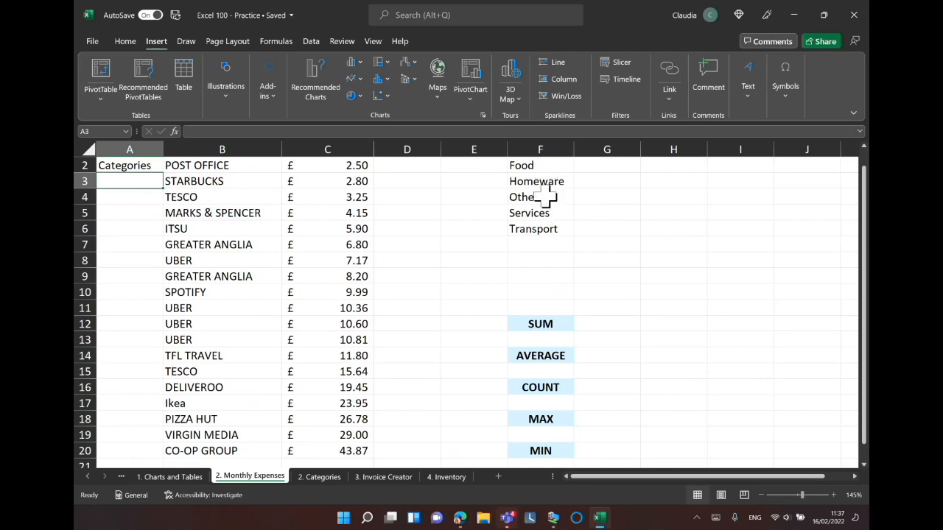
left_click(318, 477)
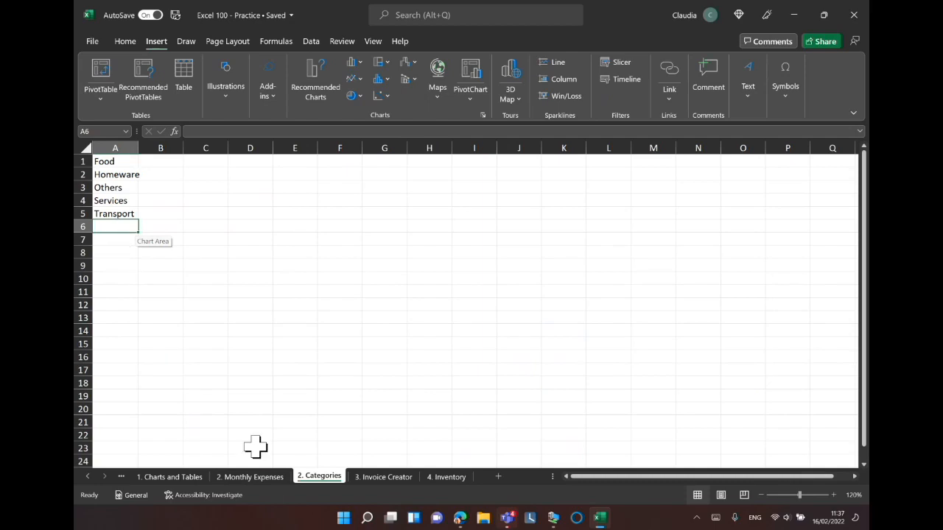
left_click(254, 477)
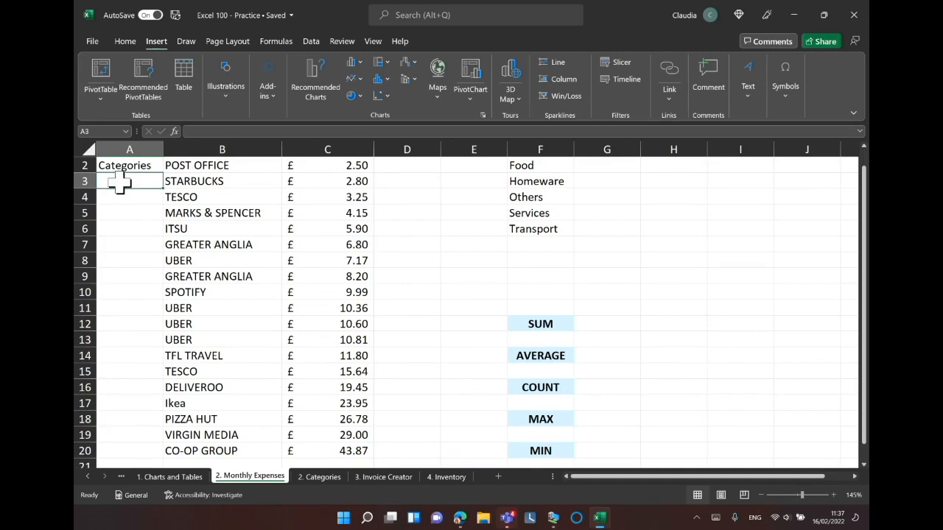
Enter the categories Food, Others, Homeware, Food and Transport in cells A3 to A7.
type("Food")
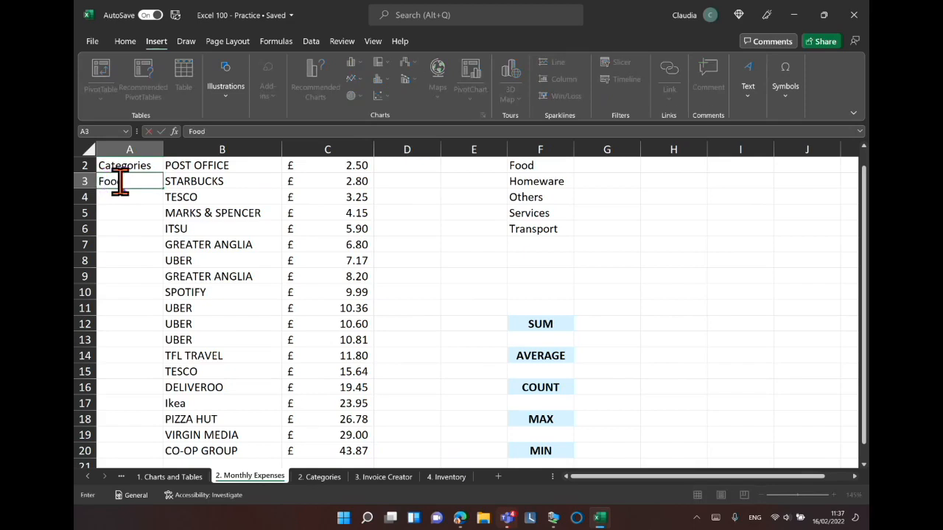
key("Return")
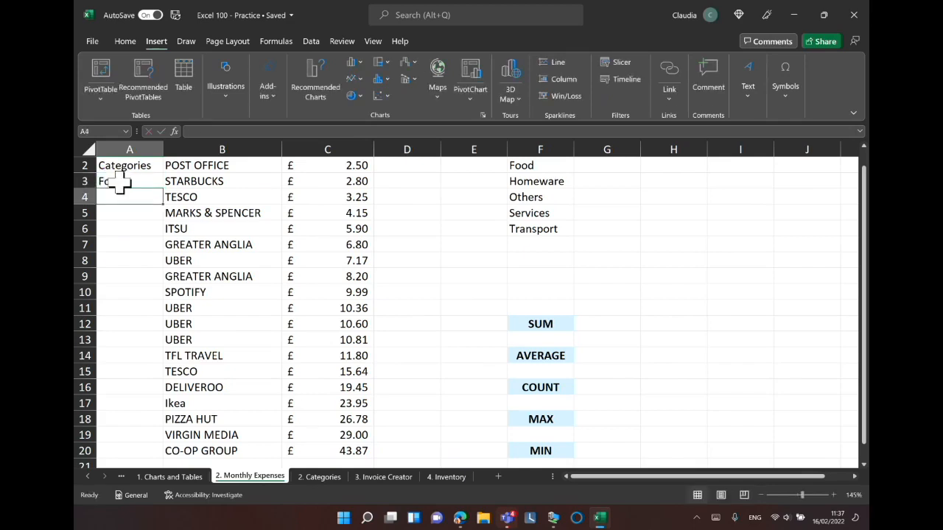
type("Others")
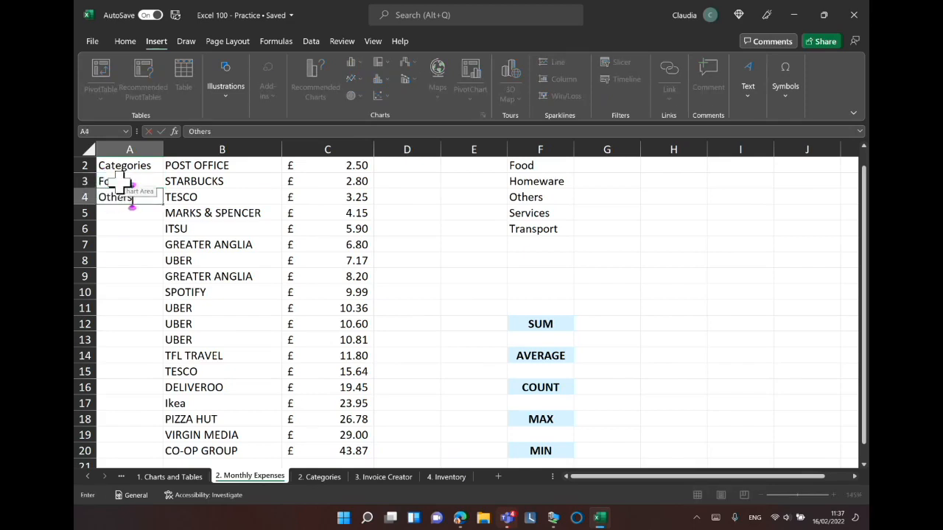
key("Return")
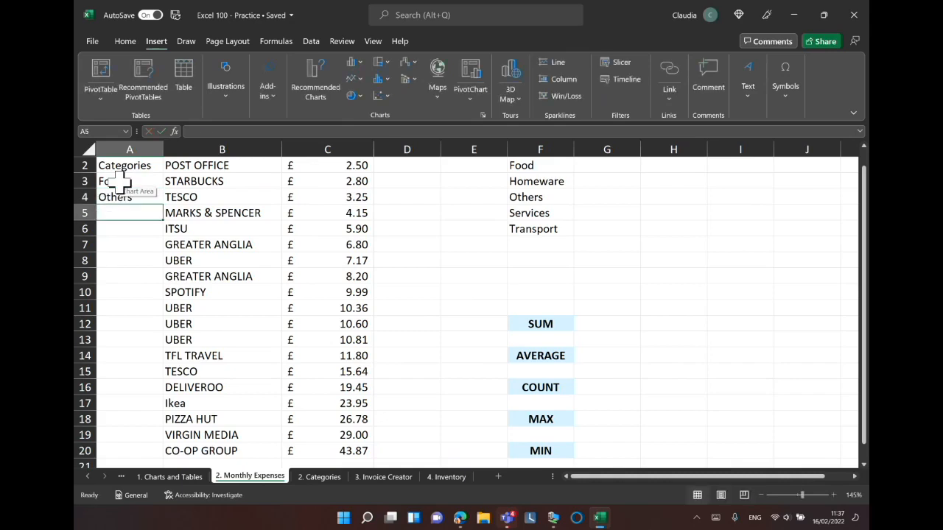
type("Homew")
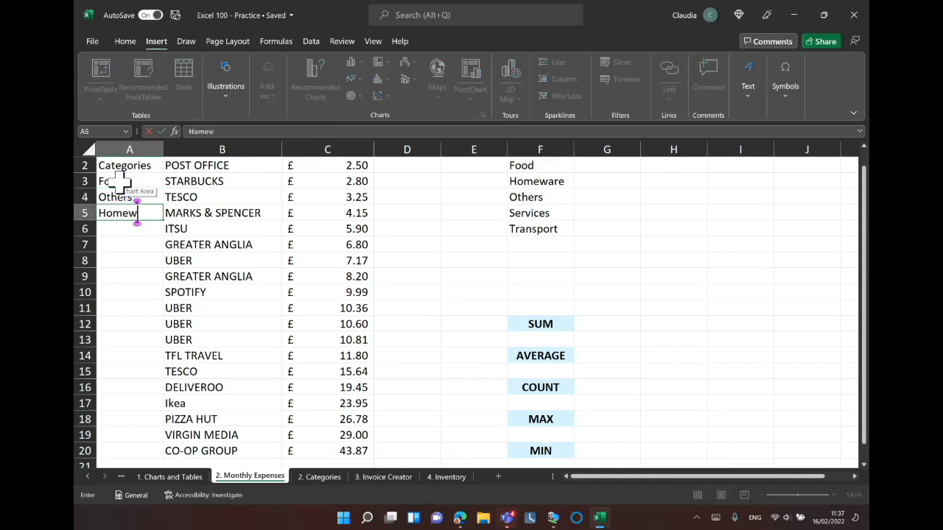
type("are")
key("Return")
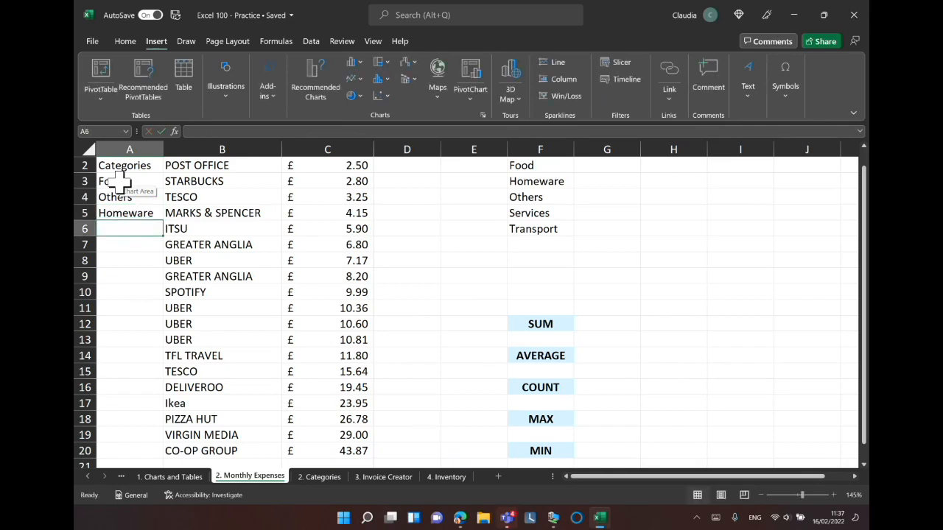
type("Food")
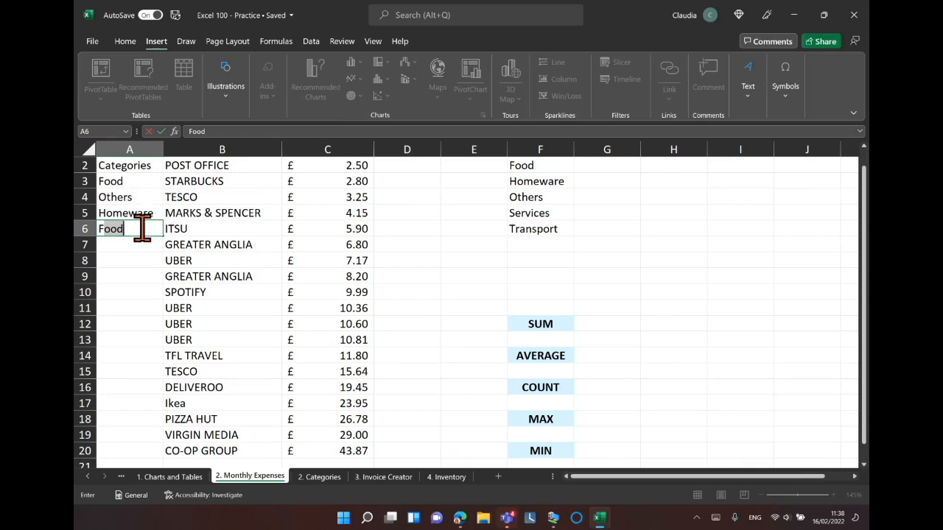
key("Return")
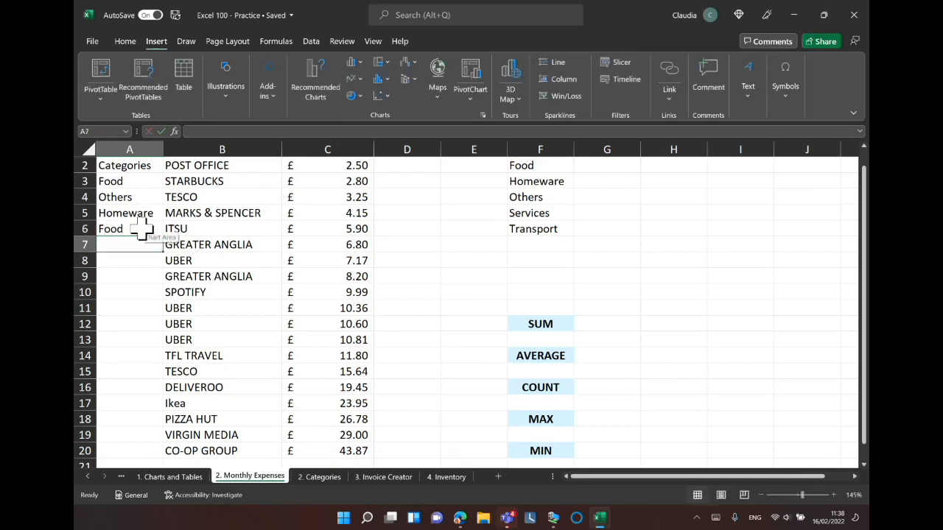
type("Trans")
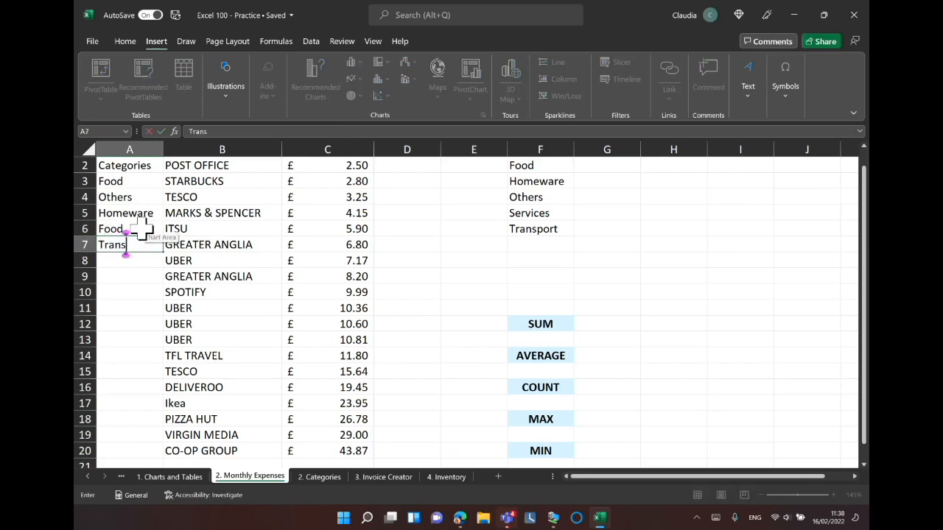
type("port")
key("Return")
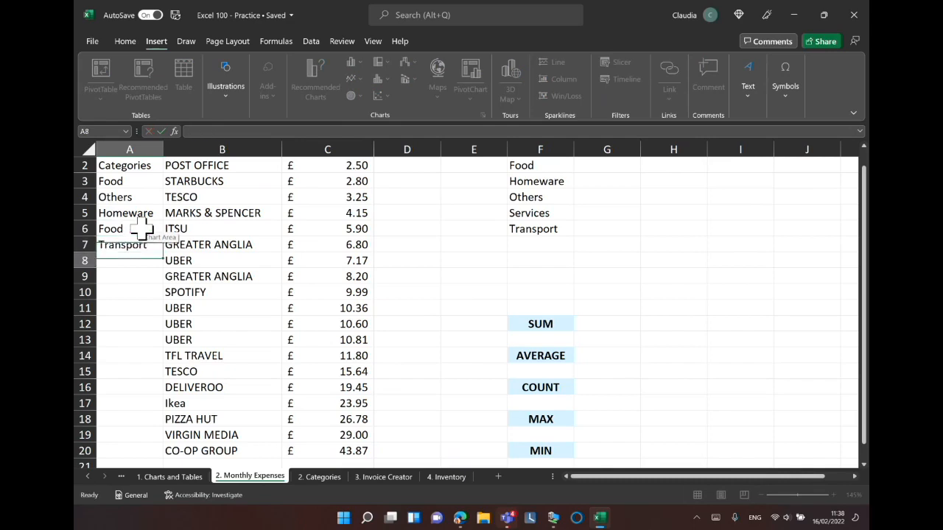
Enter Transport, Transport, Services, Transport, Food, Food, Transport in A8 to A14, then select the empty cells A15 to A20.
type("Transport")
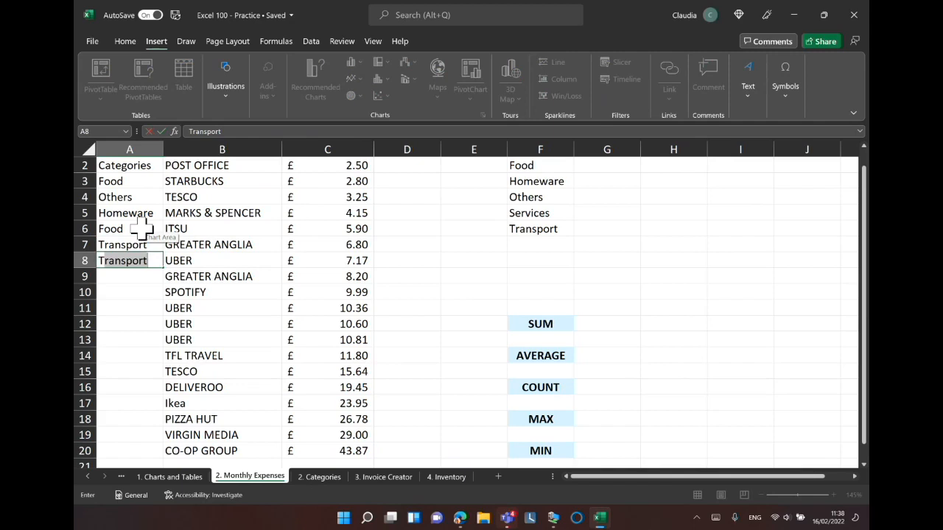
key("Return")
type("Transport")
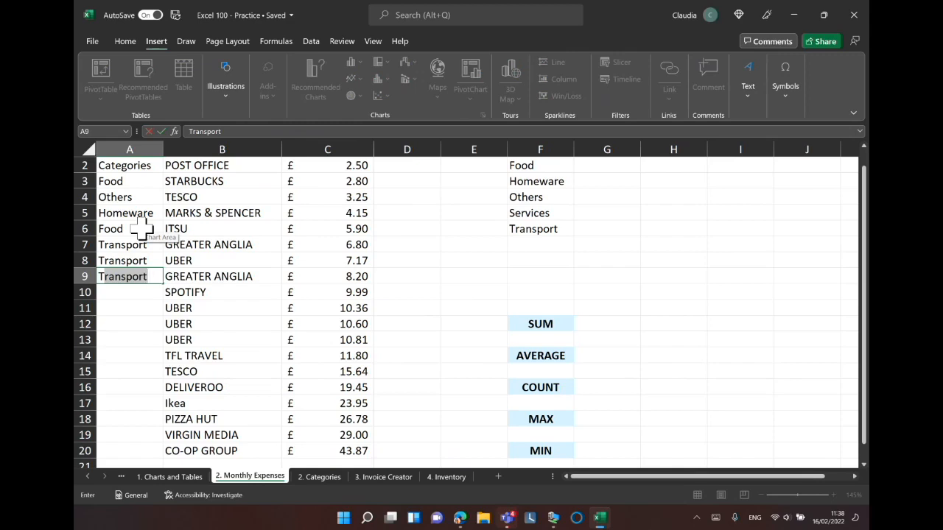
key("Return")
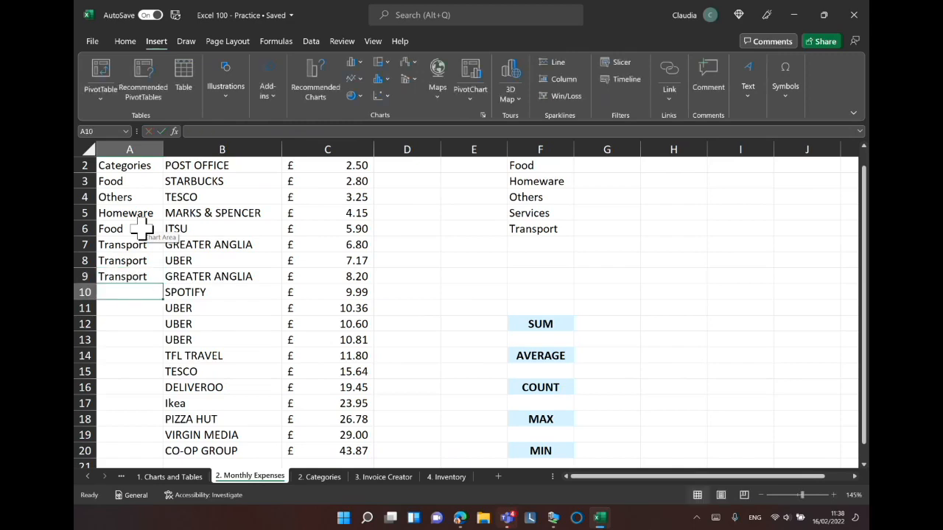
type("Ser")
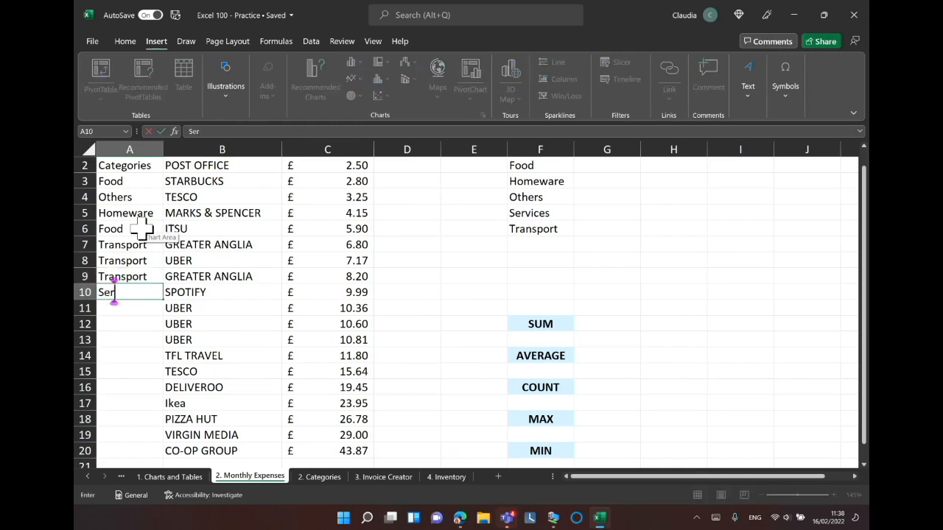
type("vices")
key("Return")
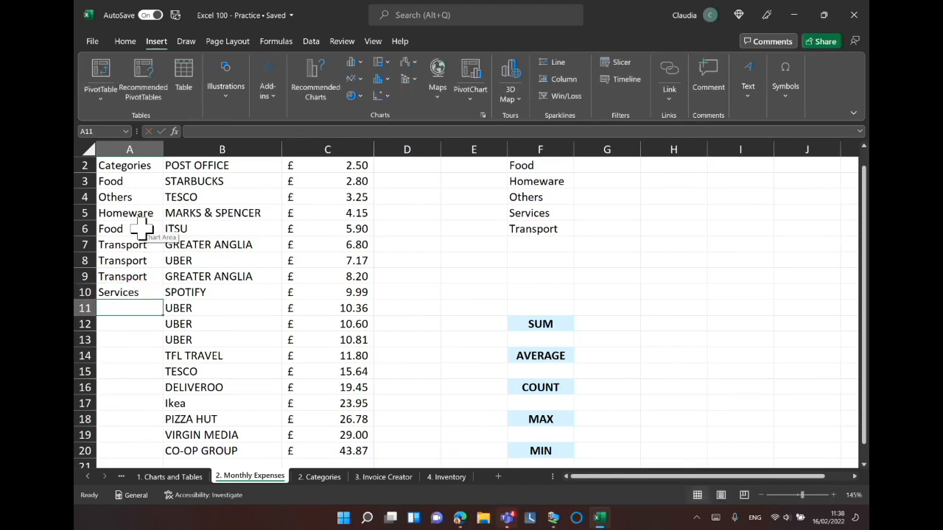
type("Transport")
key("Return")
type("Food")
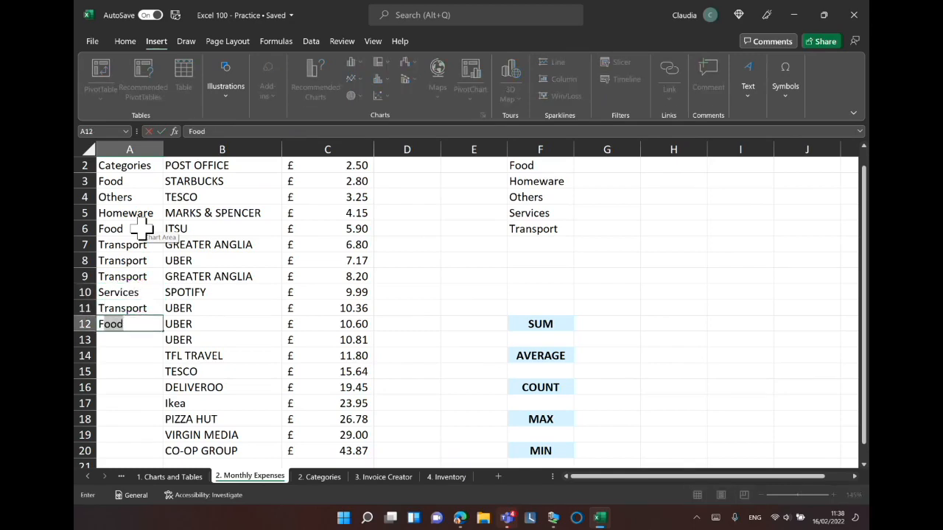
key("Return")
type("Food")
key("Return")
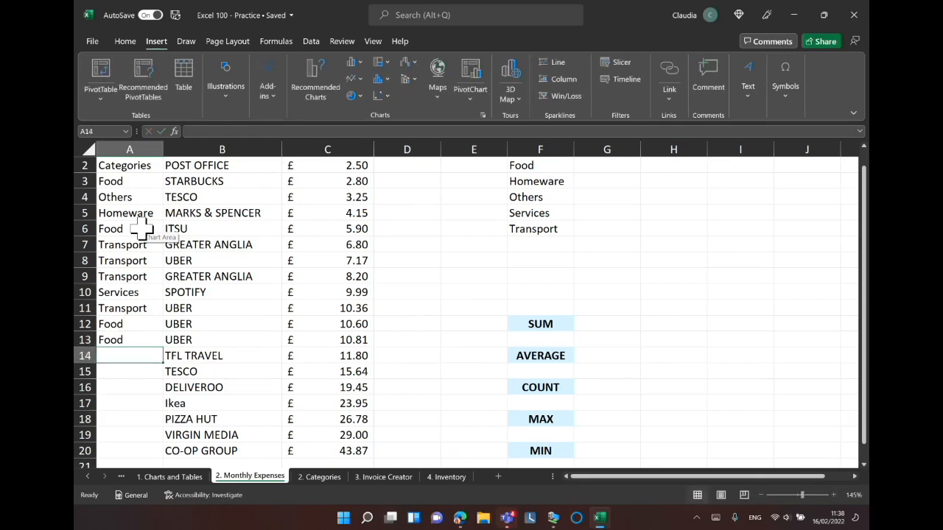
type("Transport")
key("Return")
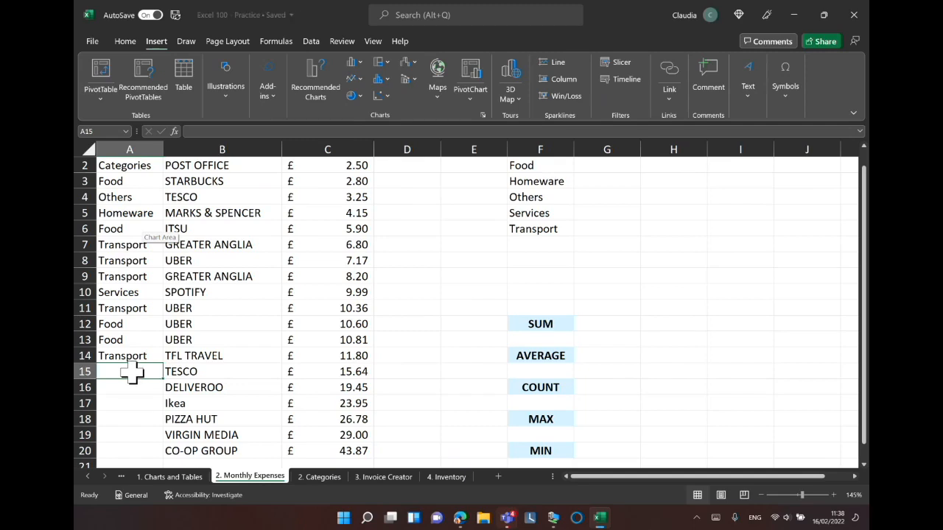
left_click_drag(125, 372, 124, 450)
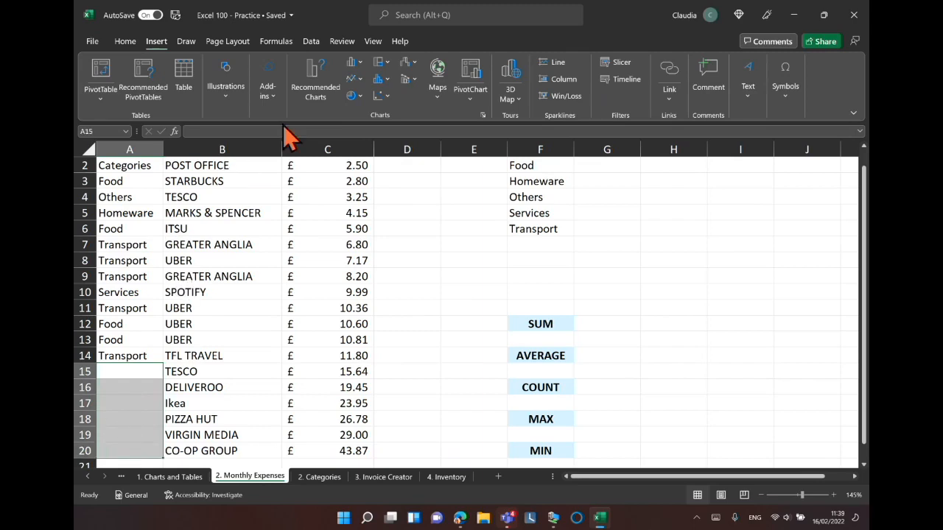
Add List data validation to cells A15:A20 using column A of the Categories sheet as the source.
left_click(315, 59)
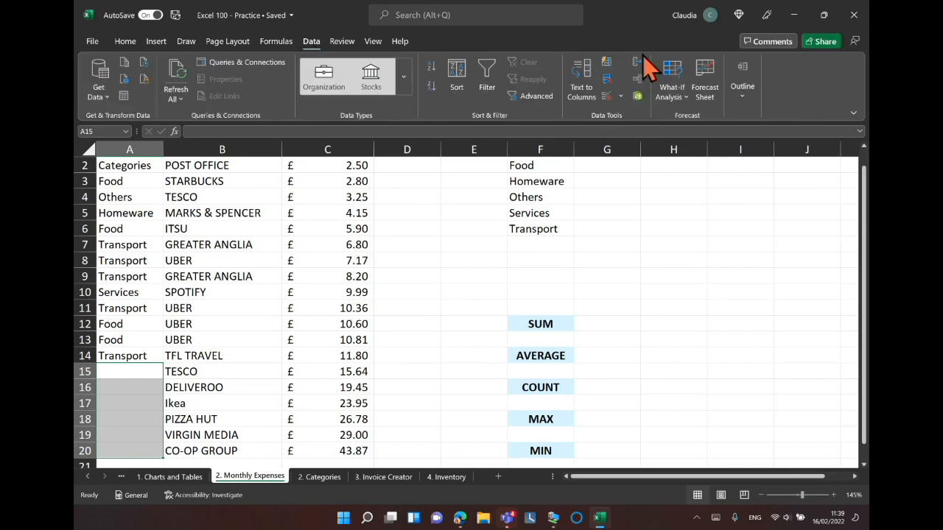
left_click(609, 100)
key("ctrl")
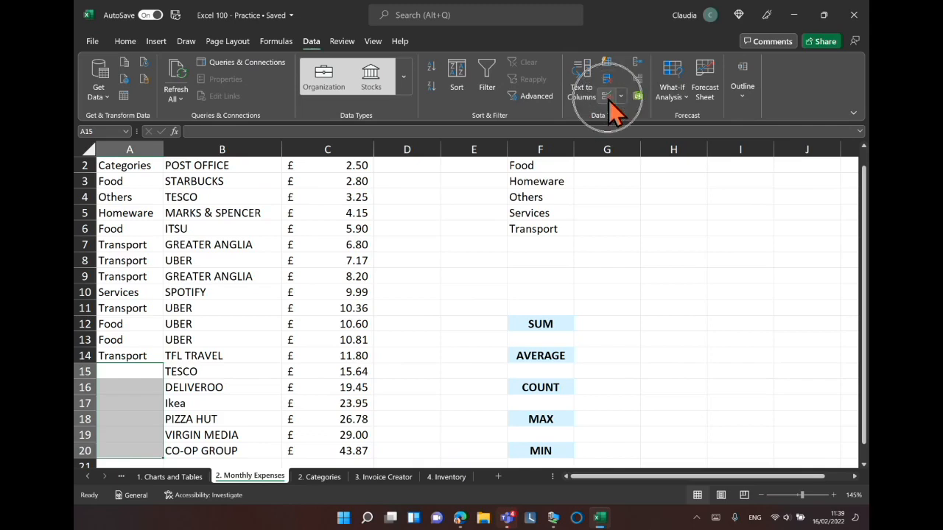
key("ctrl")
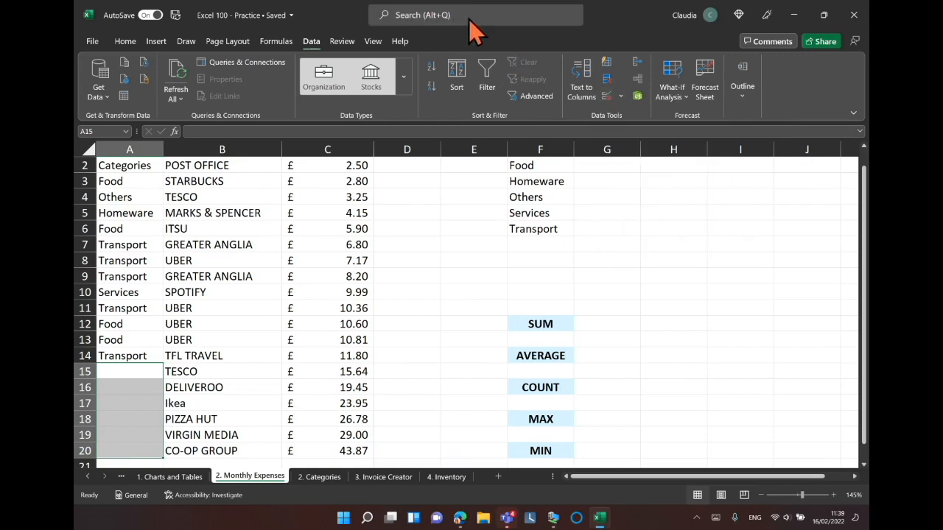
left_click(607, 98)
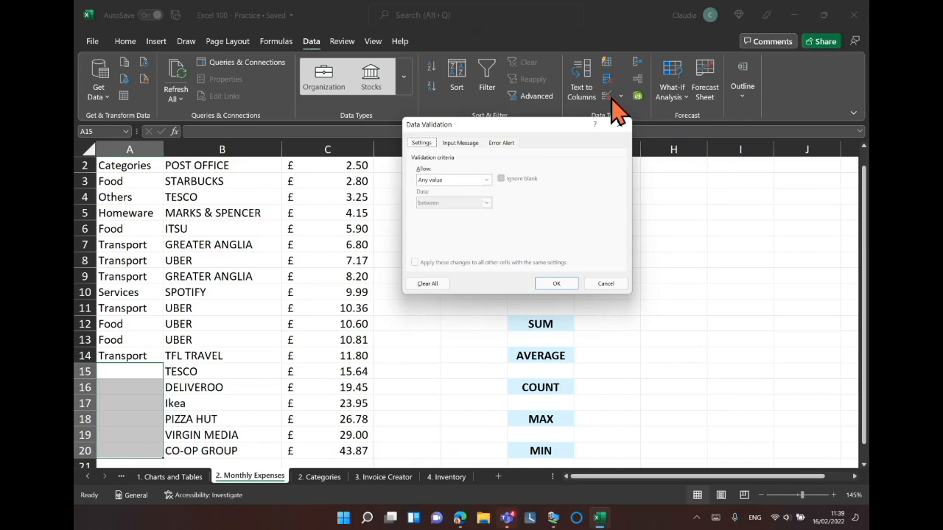
left_click_drag(543, 127, 551, 94)
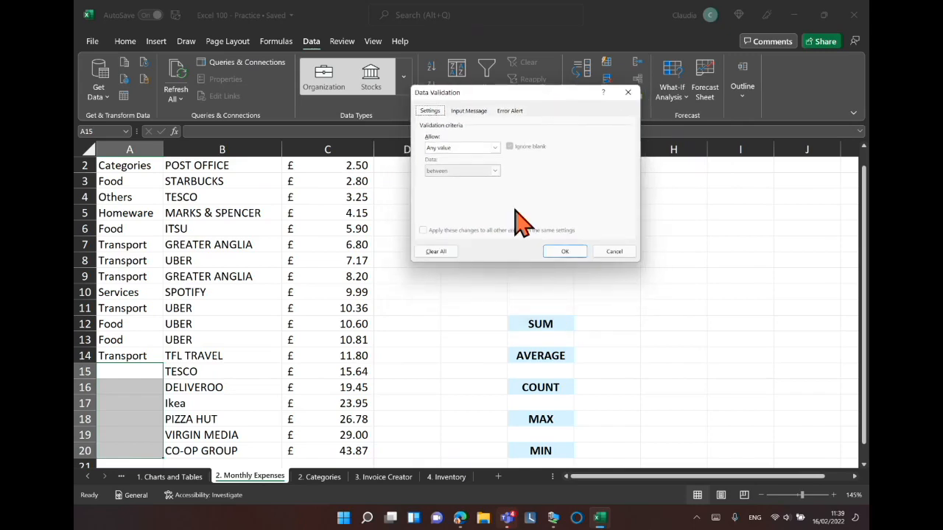
left_click(495, 148)
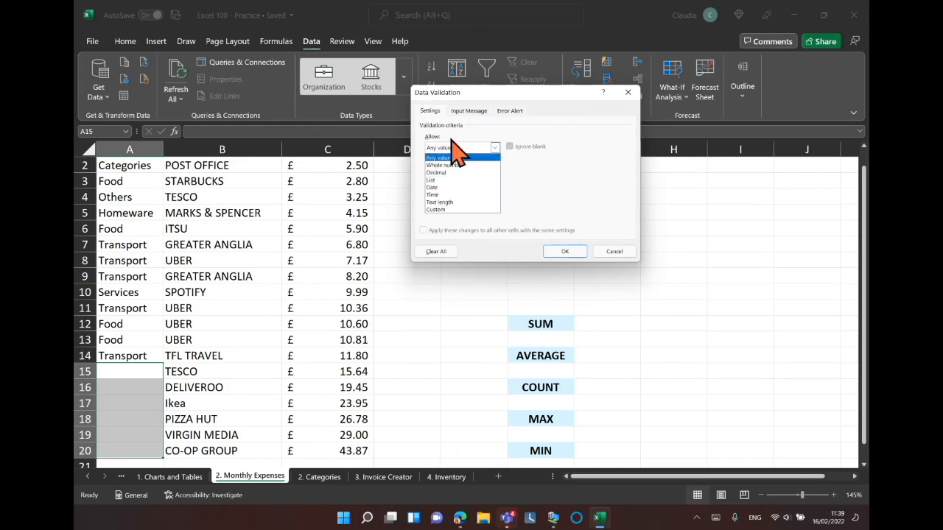
left_click(448, 181)
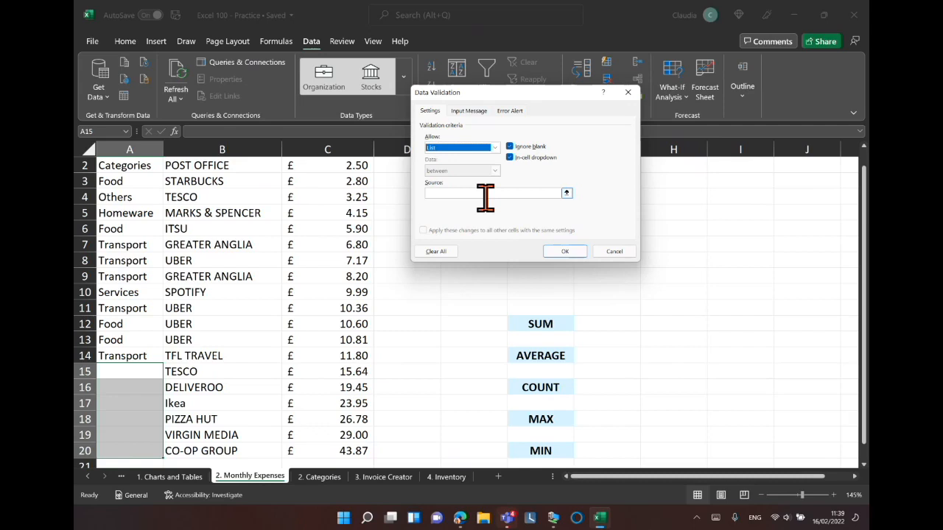
left_click(480, 193)
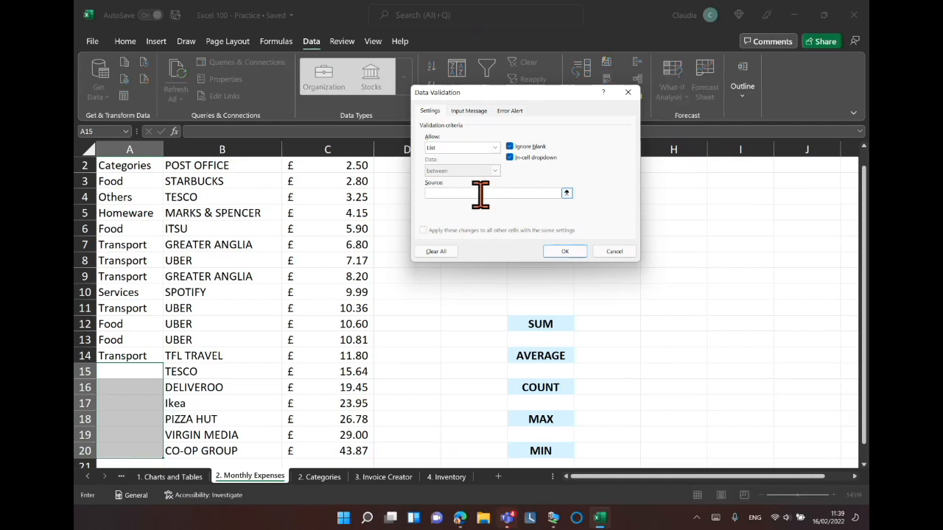
left_click(315, 477)
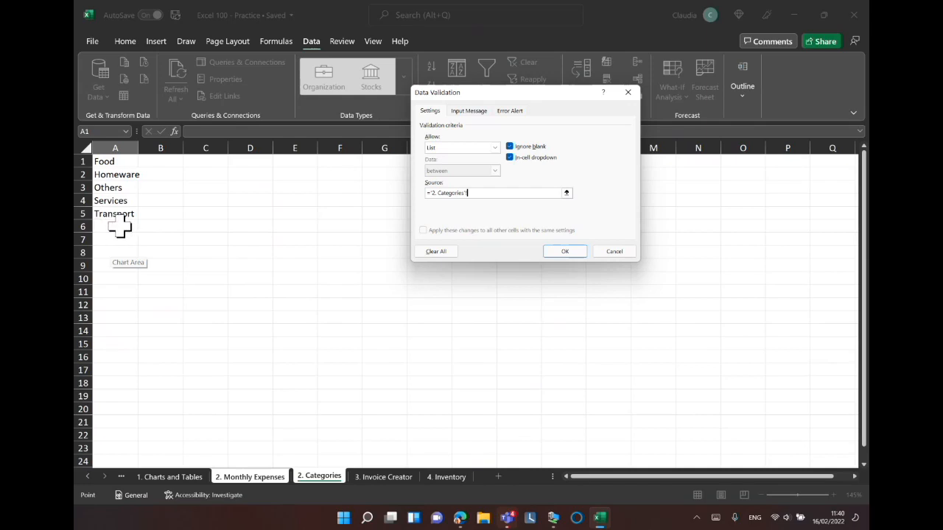
left_click(114, 144)
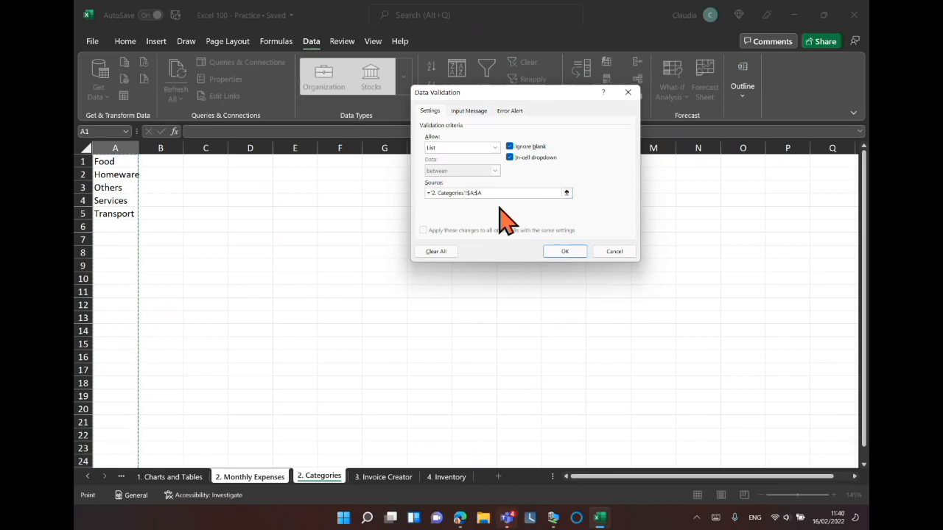
left_click(570, 254)
left_click(565, 251)
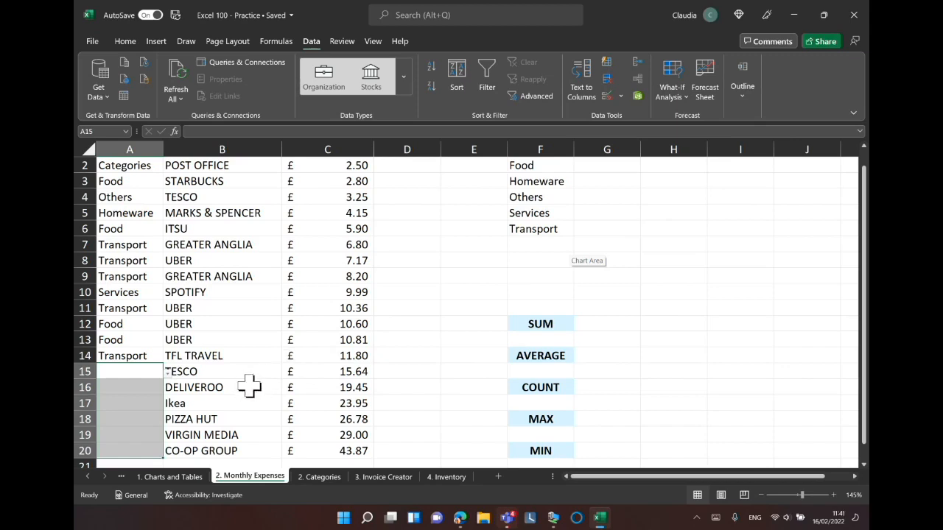
Pick Others, Services, Homeware, Food and Services from the category dropdowns in cells A15 to A19.
left_click(169, 374)
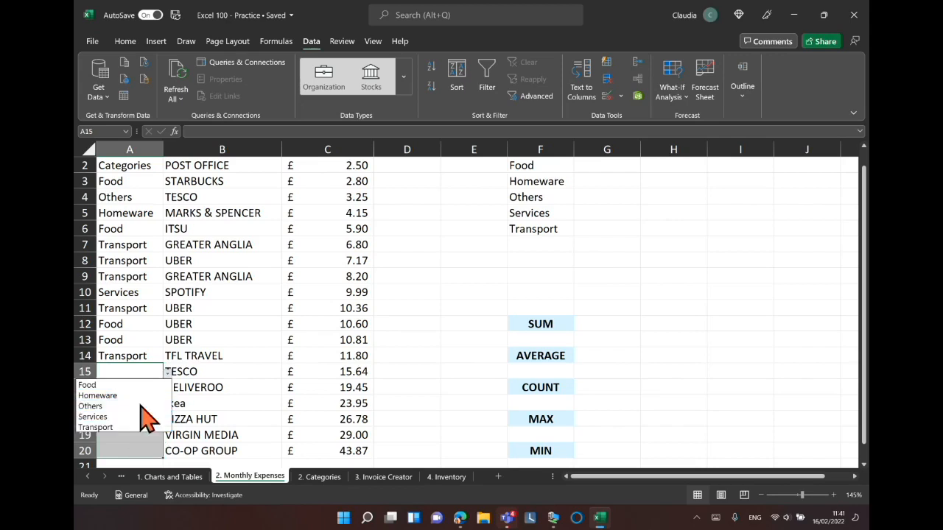
left_click(102, 406)
left_click(149, 388)
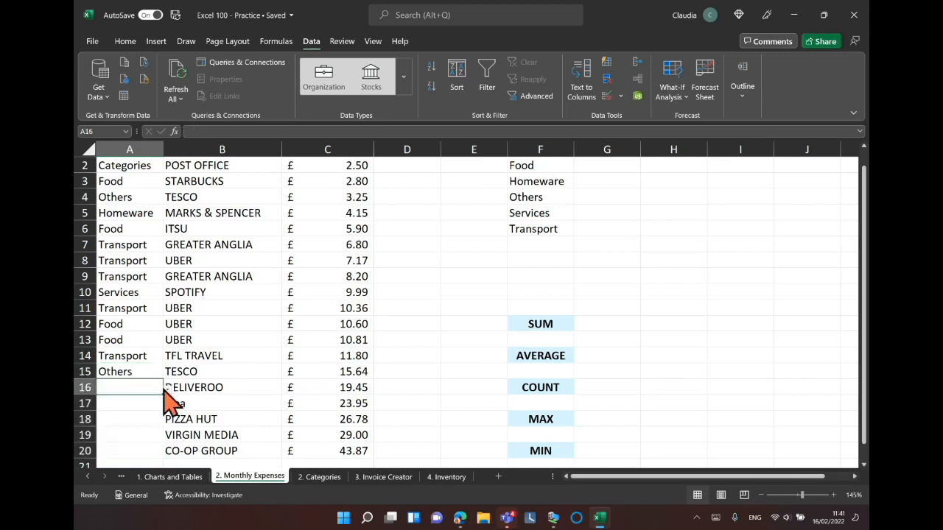
left_click(168, 388)
left_click(136, 433)
left_click(142, 405)
left_click(168, 404)
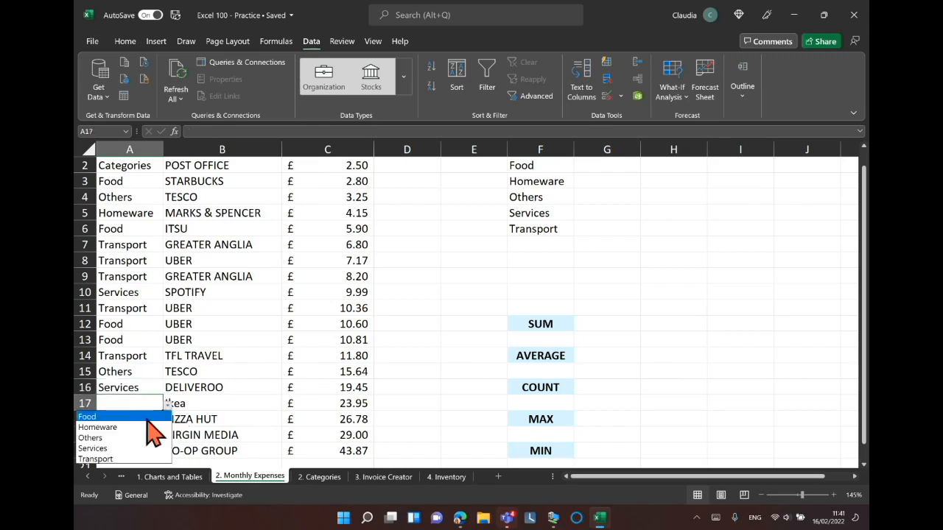
left_click(137, 425)
left_click(138, 420)
left_click(168, 421)
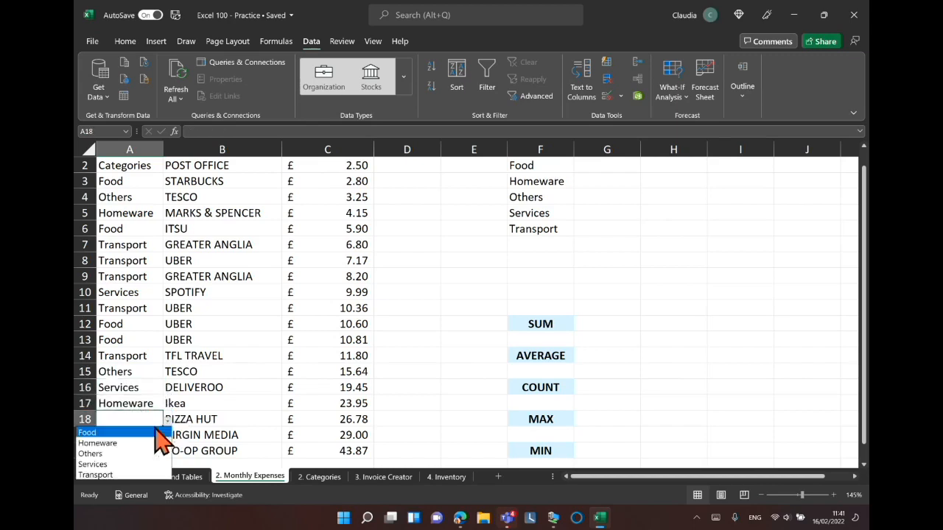
left_click(134, 432)
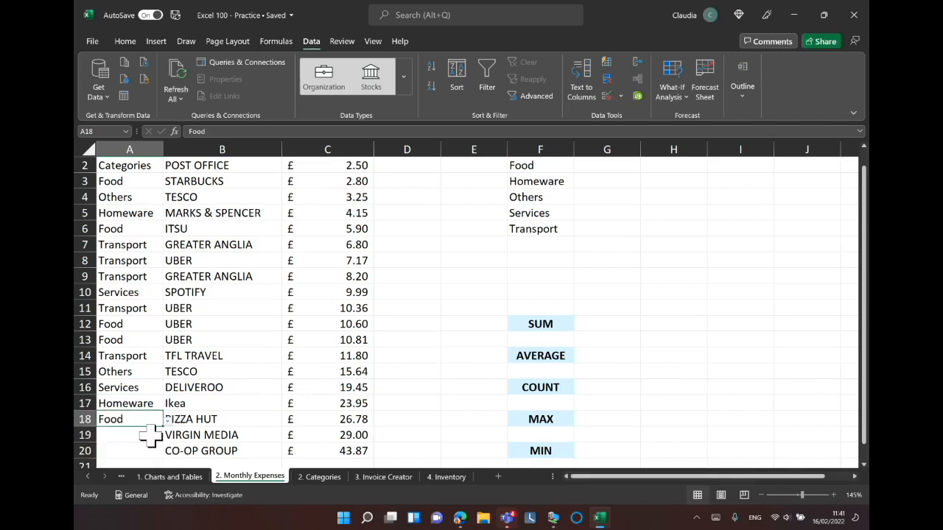
left_click(150, 437)
left_click(167, 435)
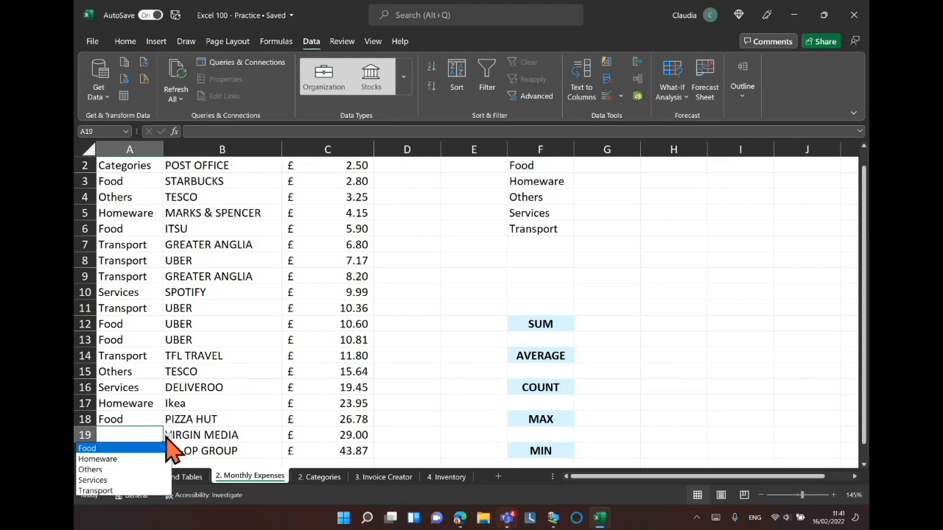
left_click(129, 479)
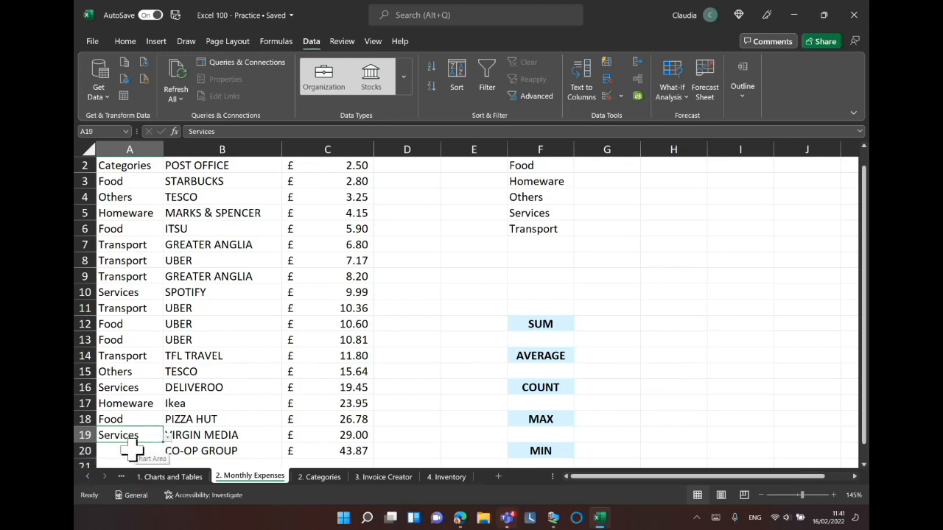
Try to type Pet into cell A20, which is not in the category list.
scroll(131, 449, "down", 2)
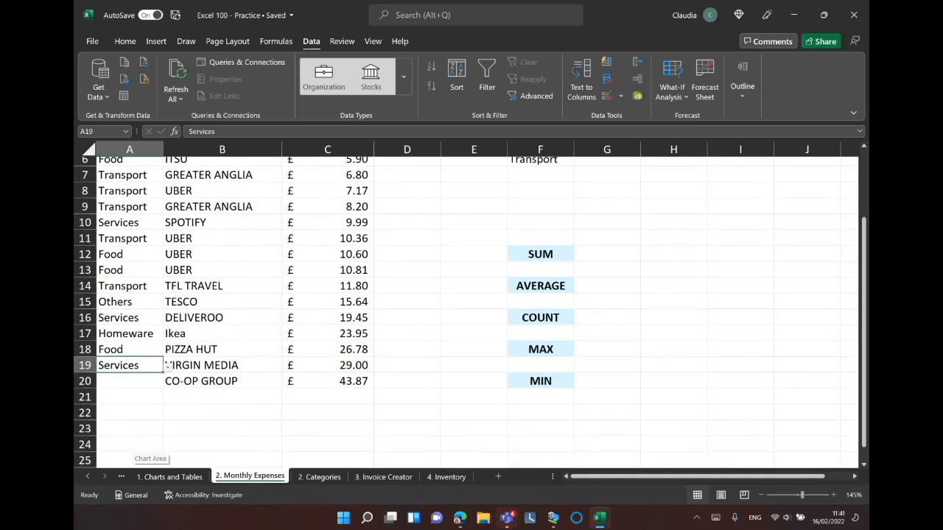
left_click(123, 384)
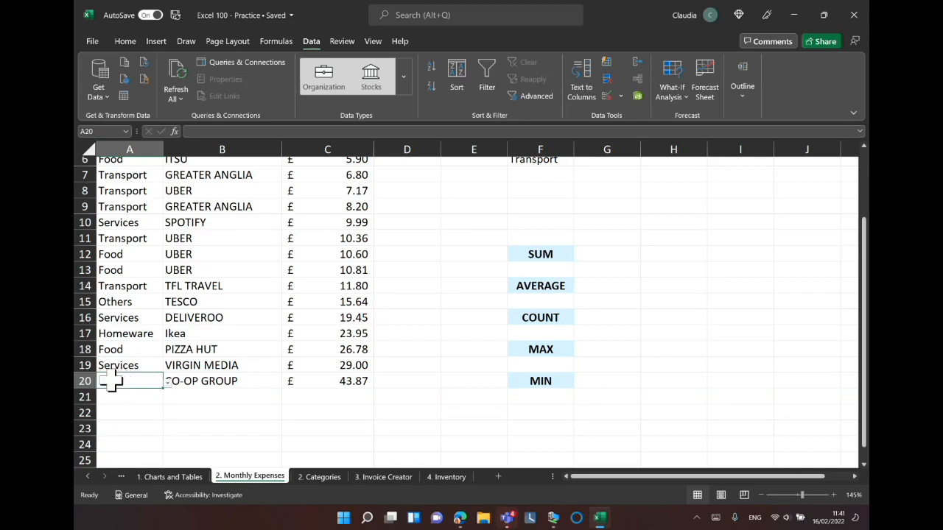
double_click(126, 381)
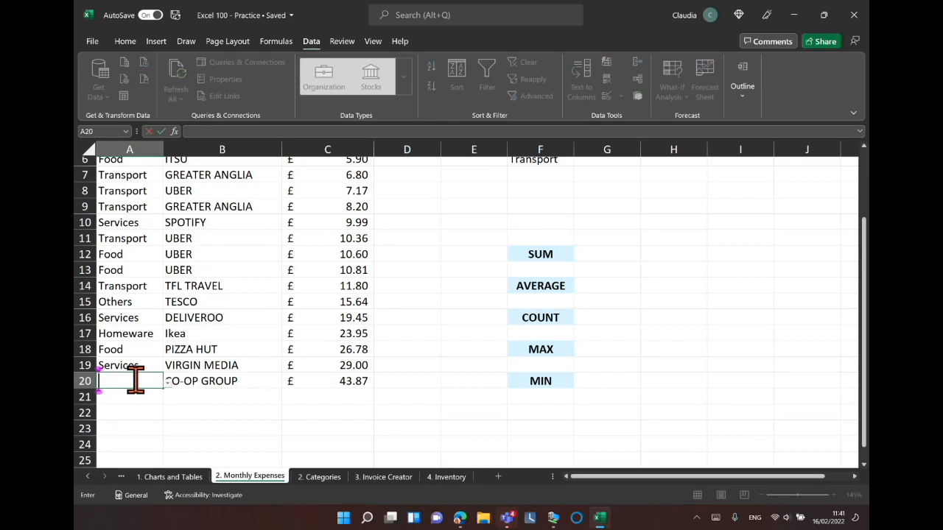
type("Pet")
key("Return")
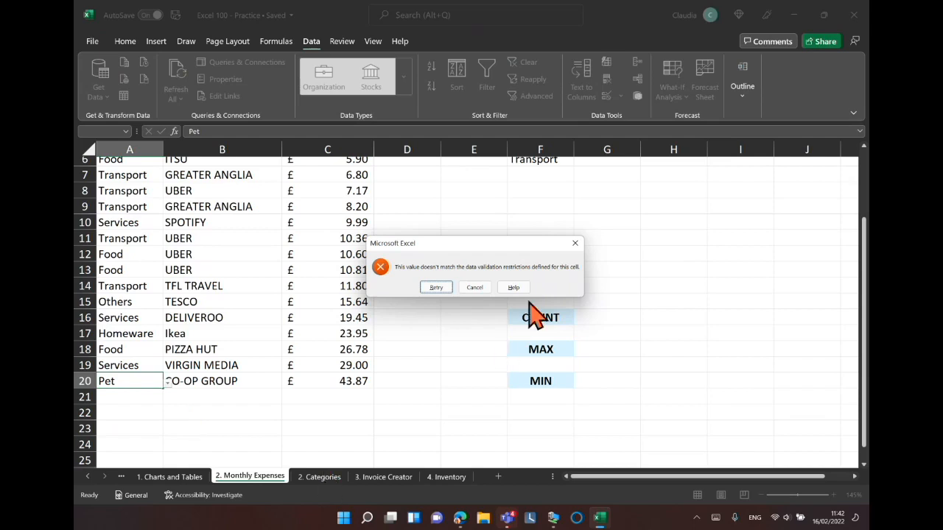
left_click(576, 243)
Add Pet to the category list in A6 of the Categories sheet, then choose Pet for cell A20.
left_click(319, 477)
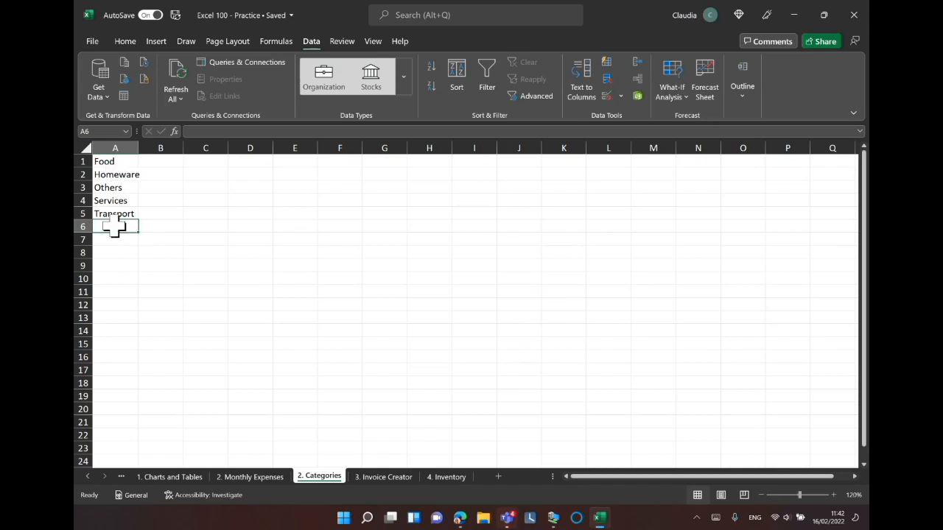
type("Pet")
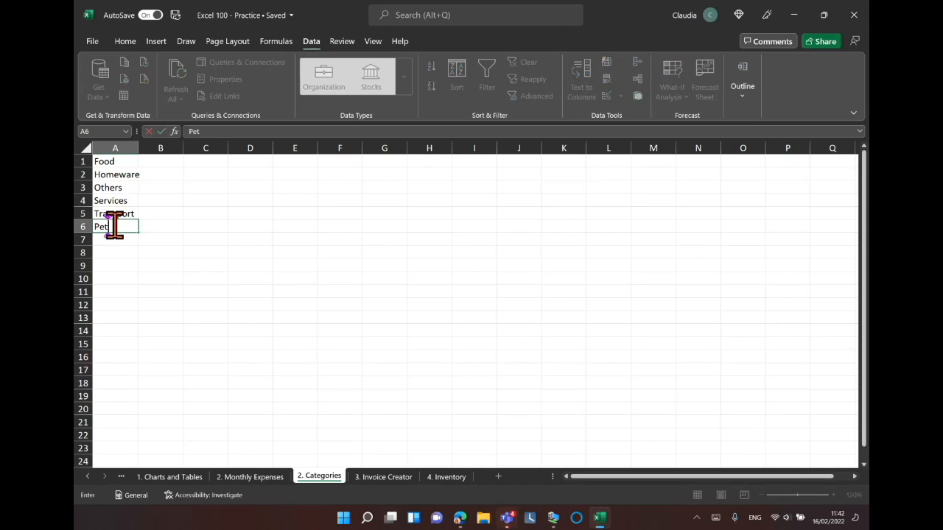
left_click(248, 477)
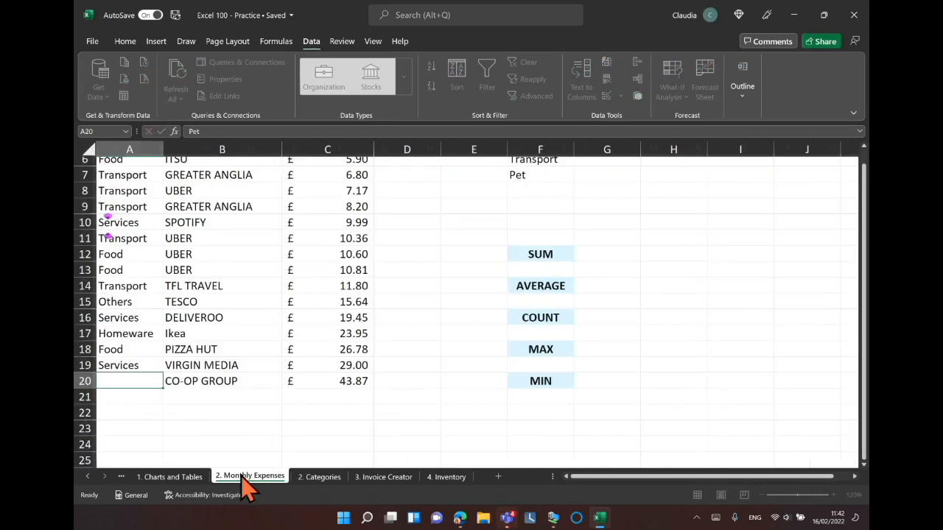
left_click(168, 389)
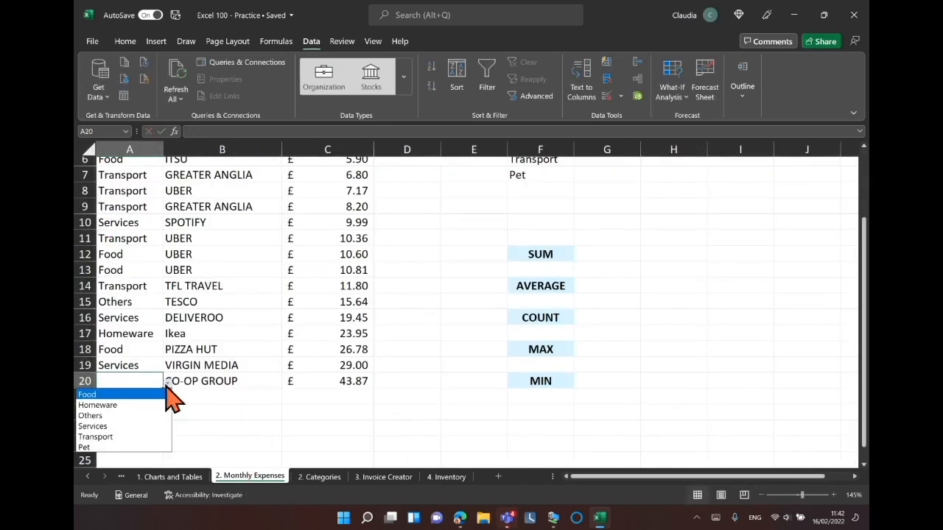
left_click(103, 448)
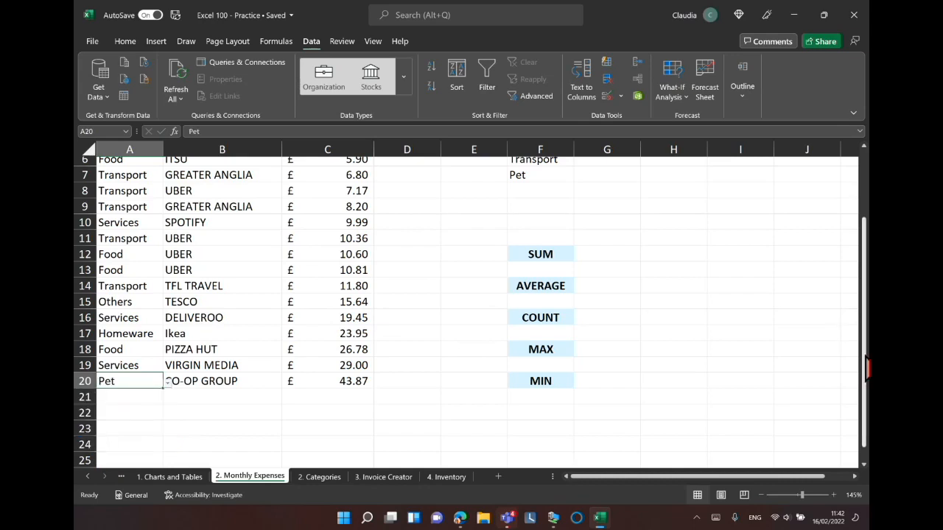
Enter the heading Categories in cell A1 and replace the entry in A2 with Services.
left_click_drag(867, 369, 867, 252)
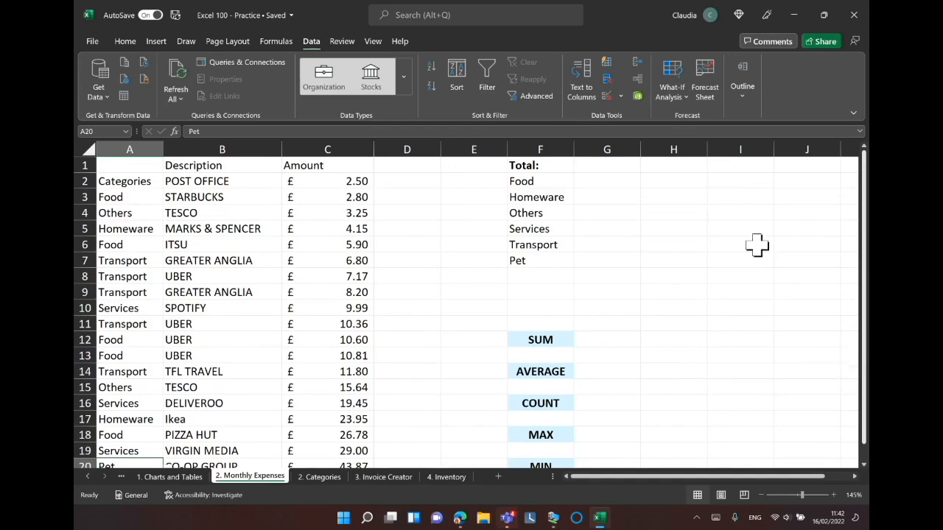
left_click(140, 169)
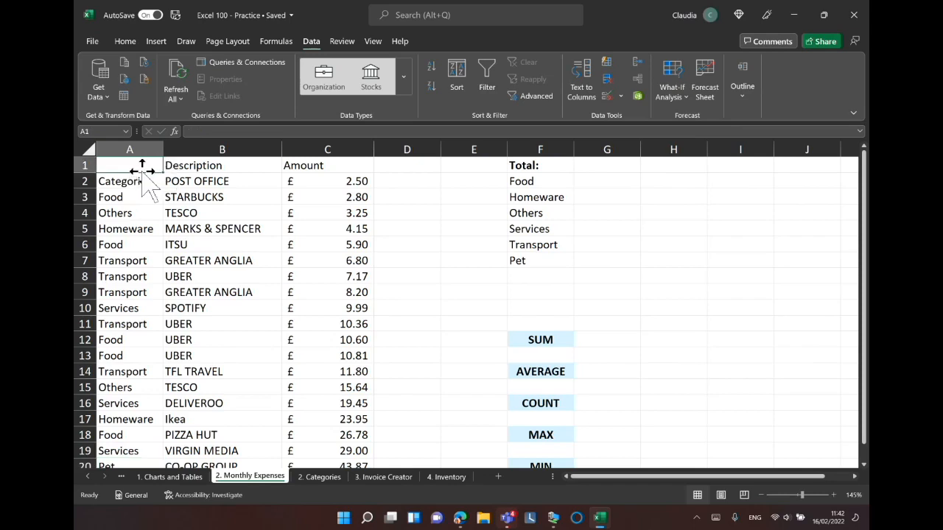
type("Categoried")
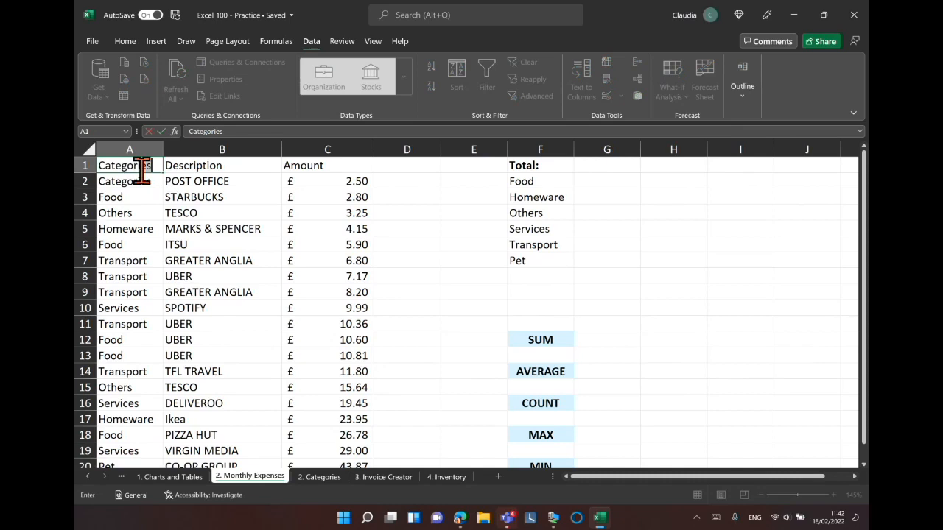
key("BackSpace")
type("s")
key("Return")
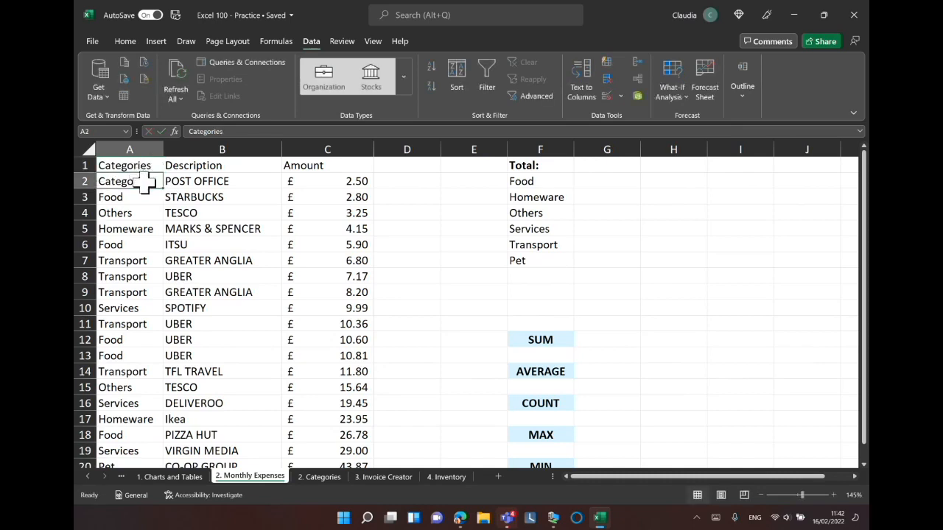
type("Servic")
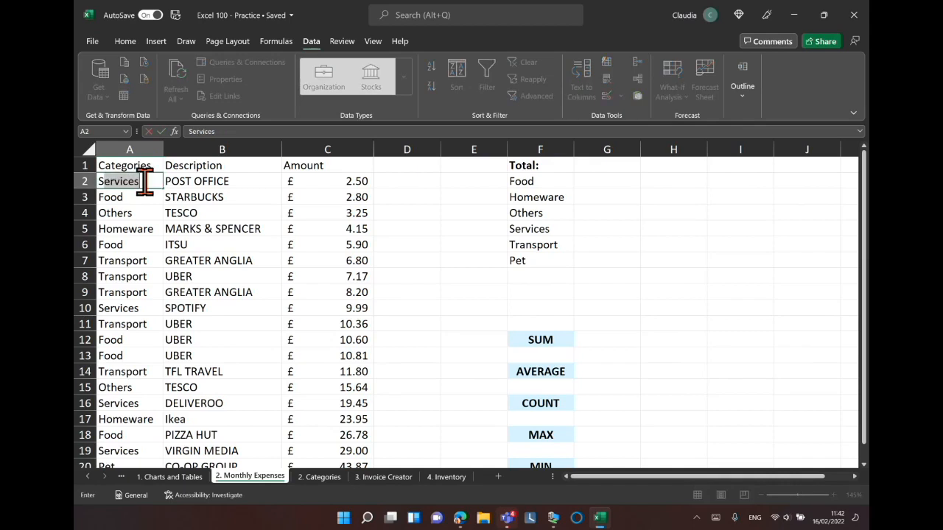
key("Return")
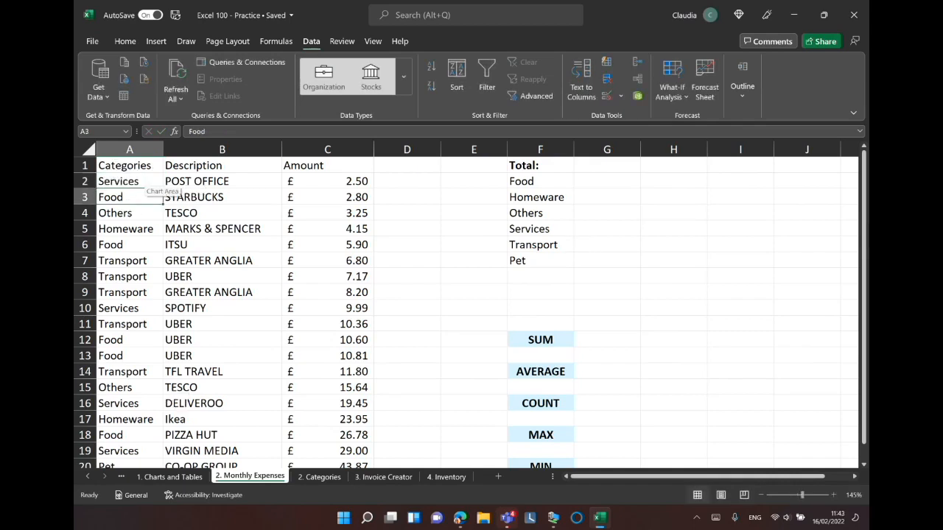
left_click_drag(864, 215, 846, 151)
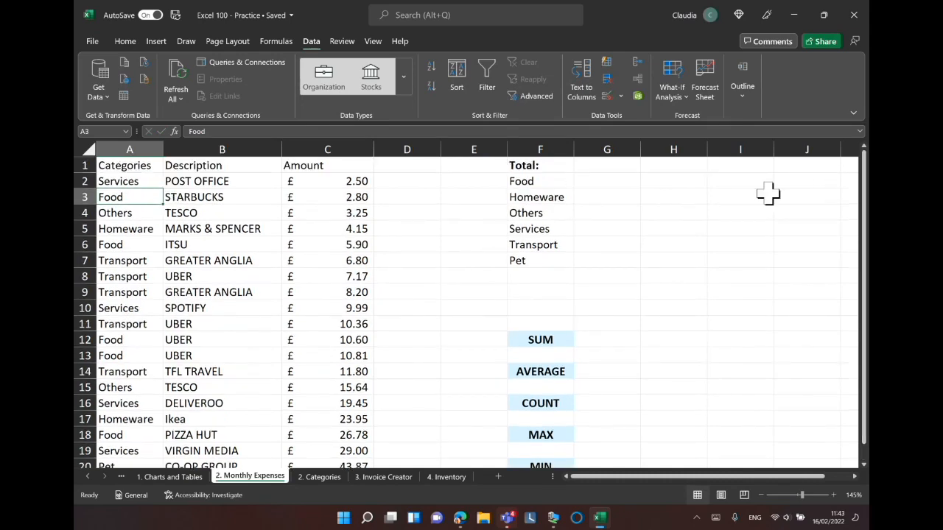
left_click_drag(126, 163, 336, 435)
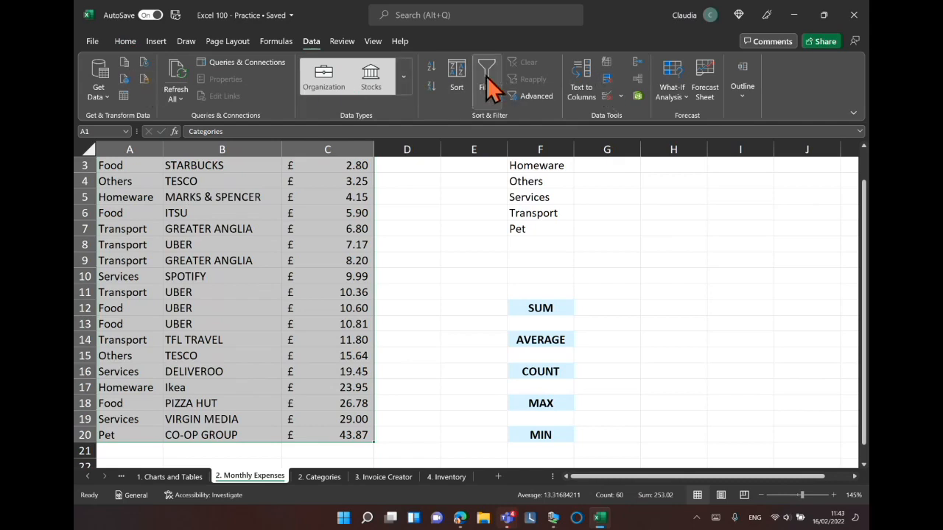
key("ctrl+q")
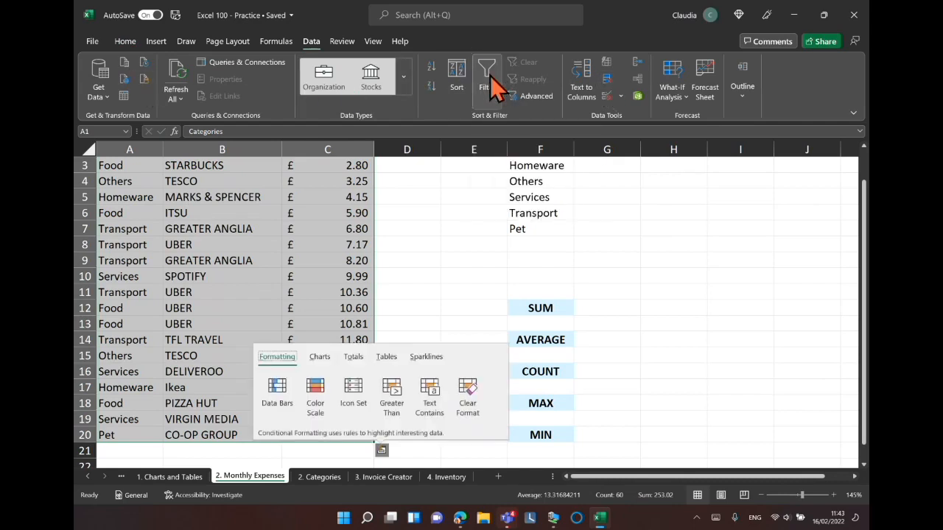
key("Escape")
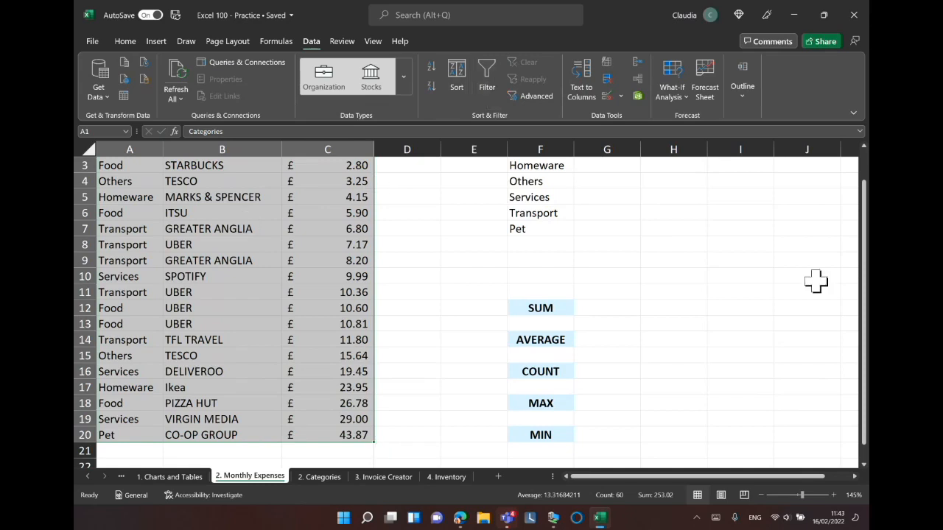
left_click_drag(866, 250, 866, 210)
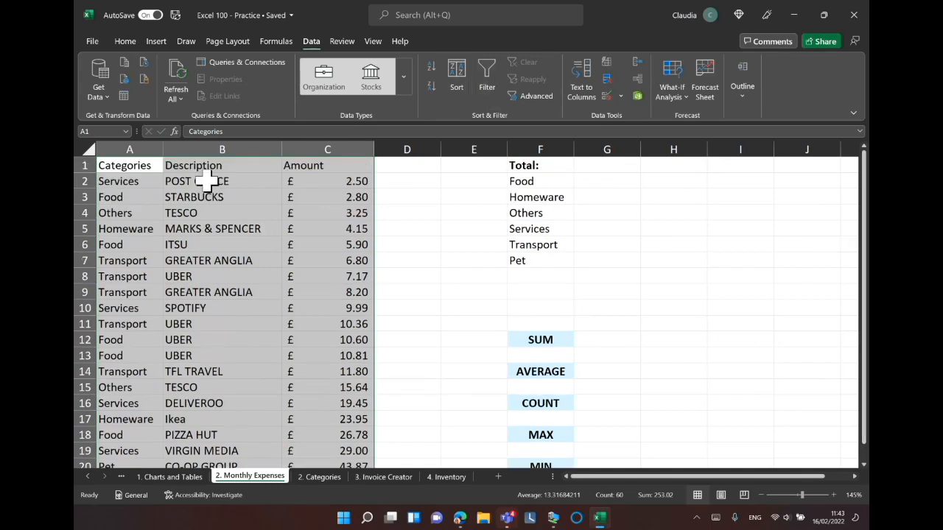
left_click(398, 184)
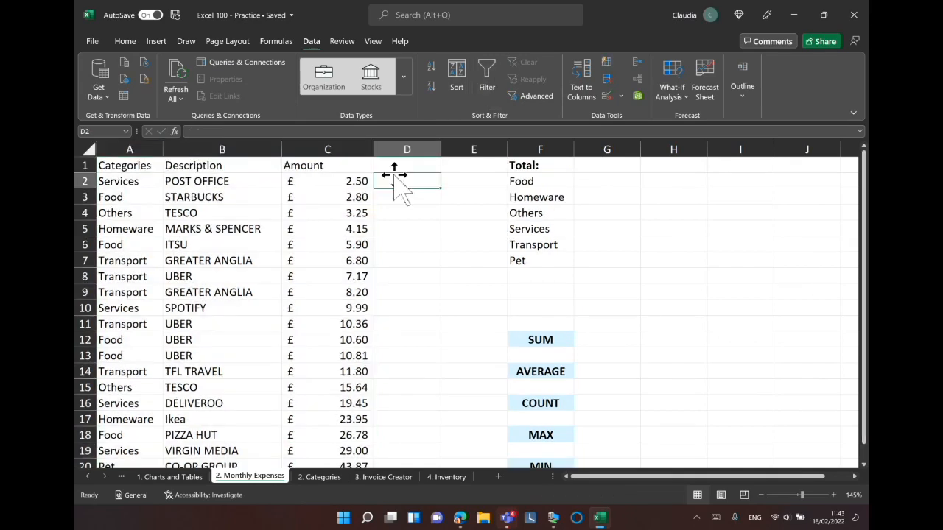
Apply filters to the expense data in A1:C20.
left_click_drag(130, 165, 343, 435)
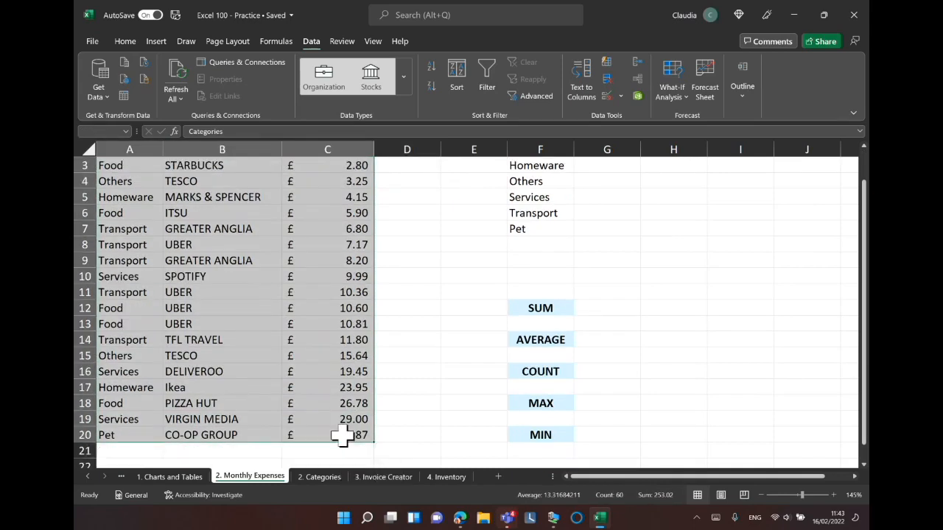
left_click(487, 76)
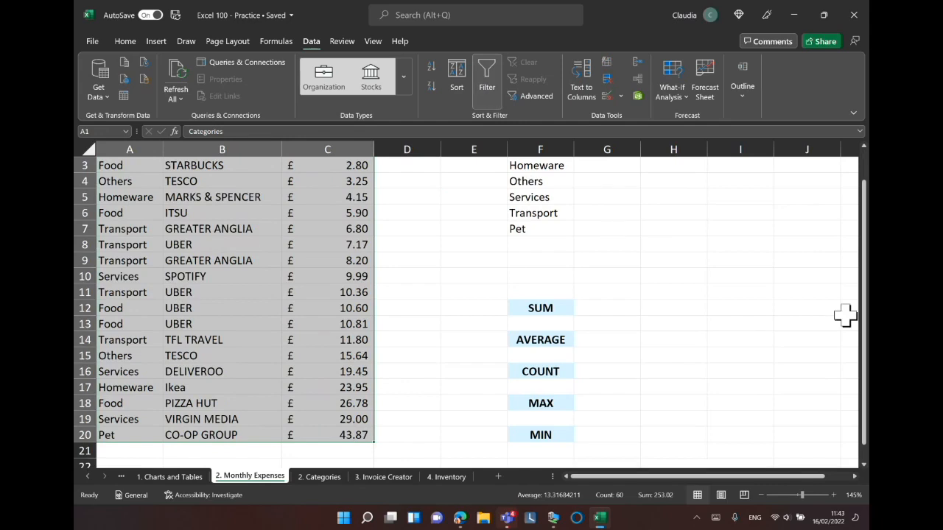
scroll(845, 315, "up", 1)
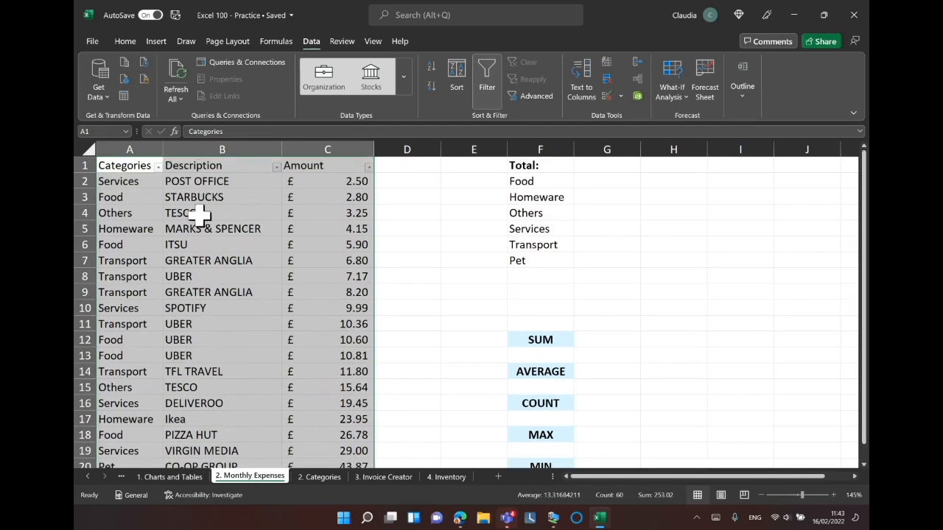
Sort the Categories column from A to Z.
key("ctrl")
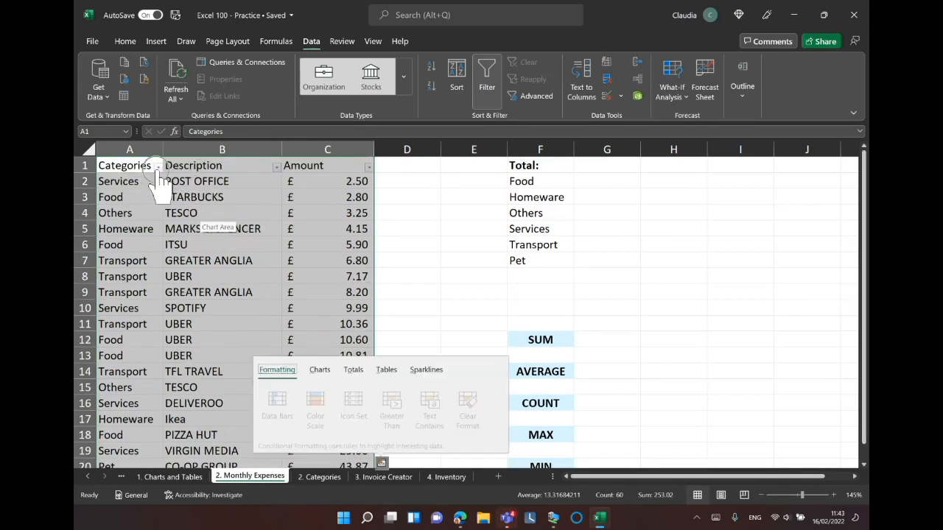
left_click(158, 167)
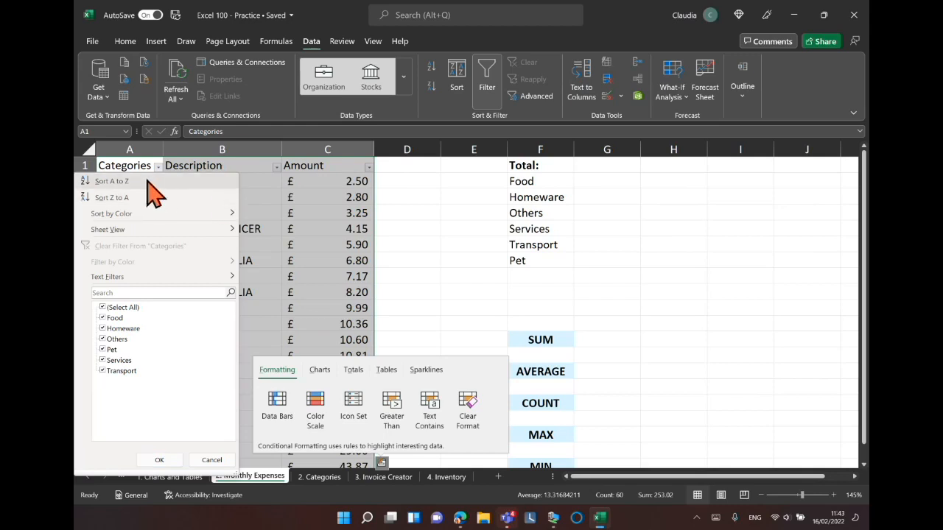
left_click(110, 181)
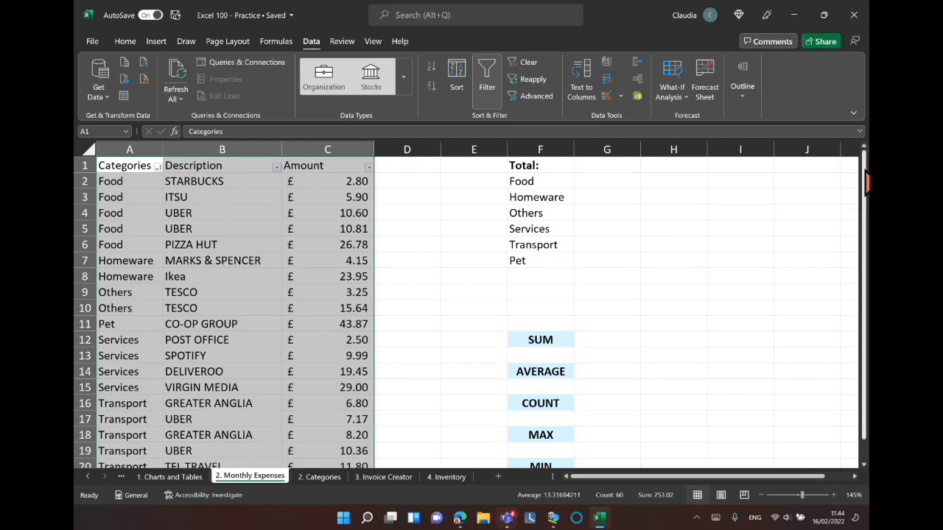
Enter the formula =SUM(C:C) in cell G12 to total the Amount column.
left_click_drag(866, 185, 867, 189)
left_click(407, 176)
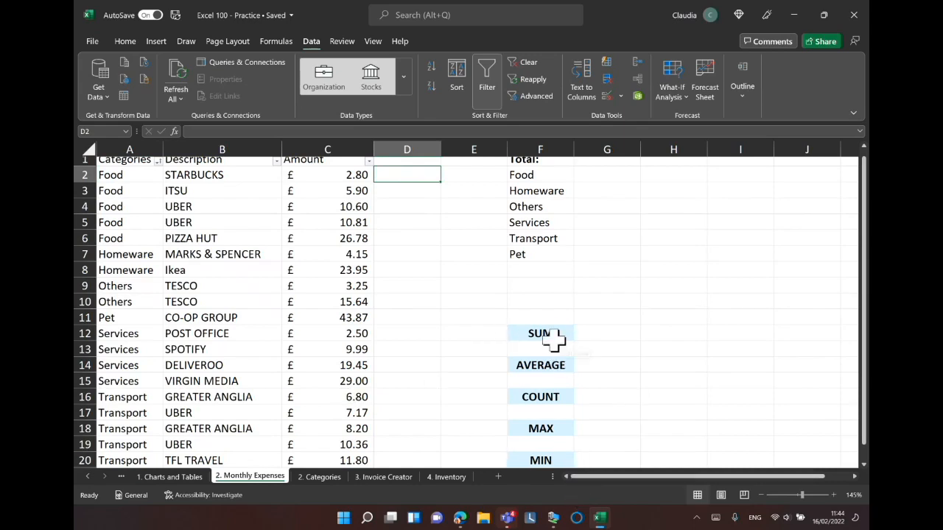
left_click(604, 337)
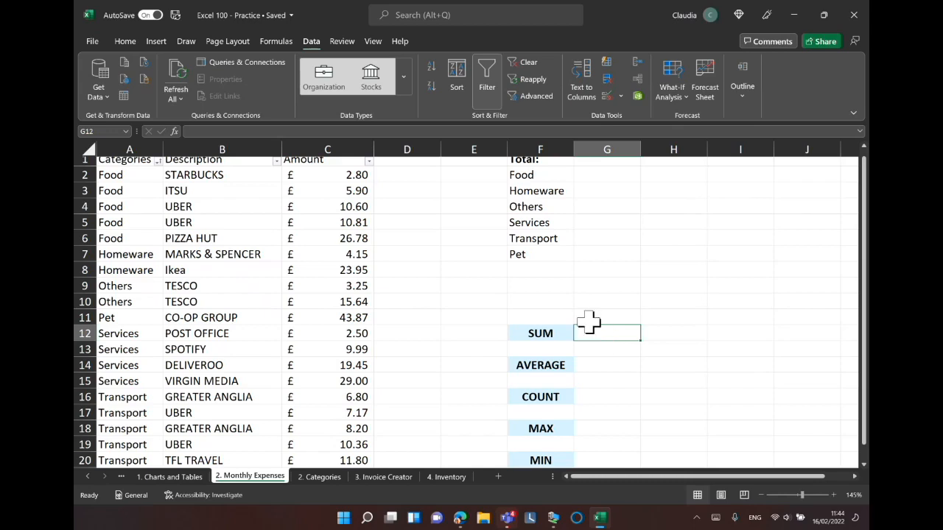
key("ctrl")
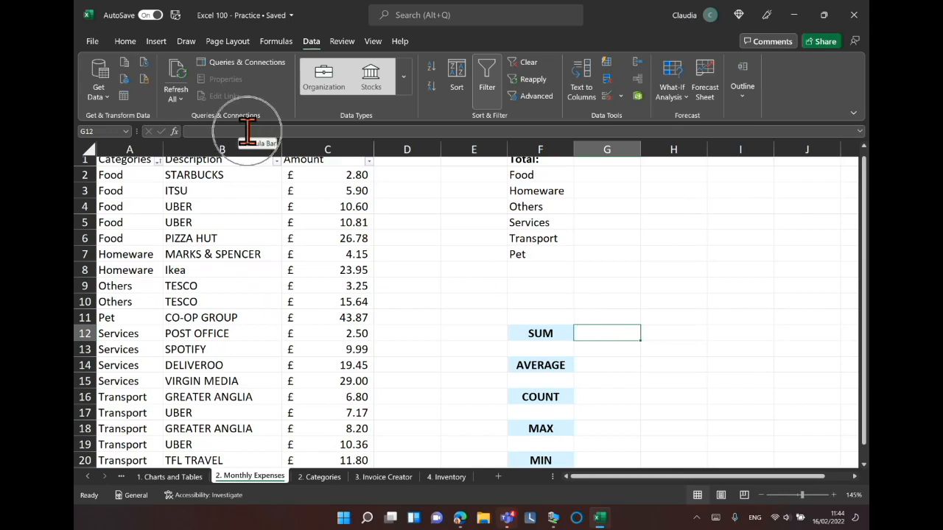
left_click(276, 43)
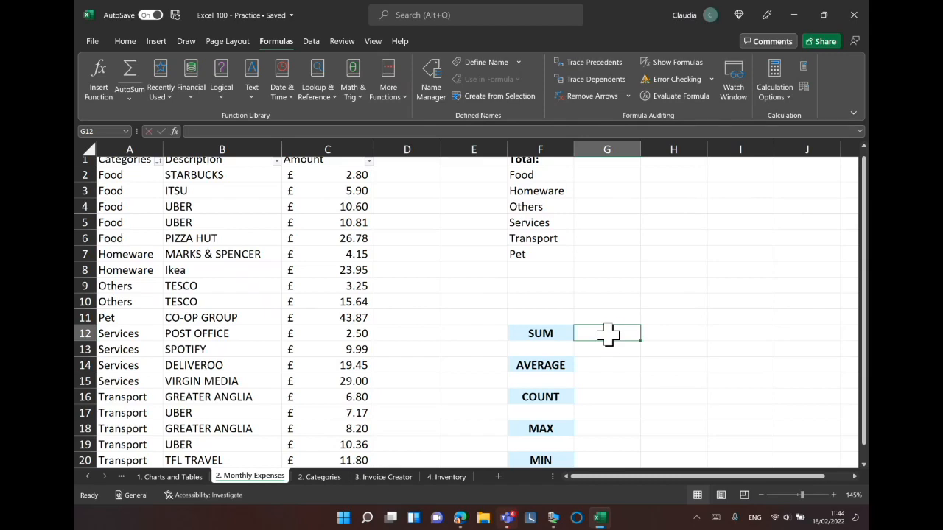
type("=")
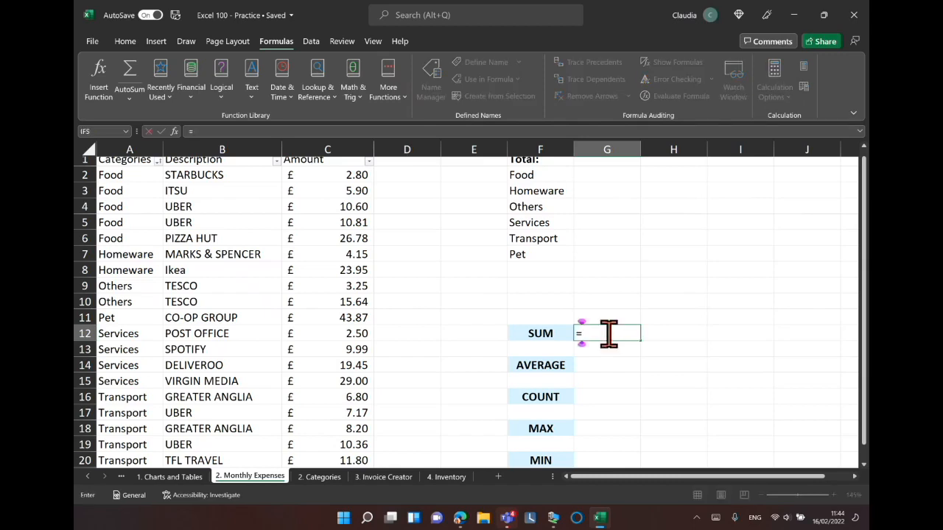
type("sum")
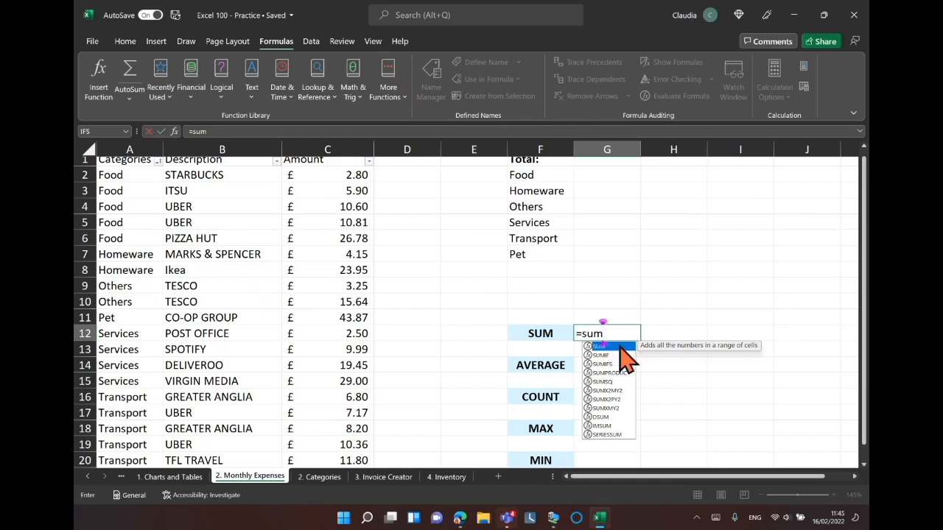
left_click(620, 346)
double_click(619, 347)
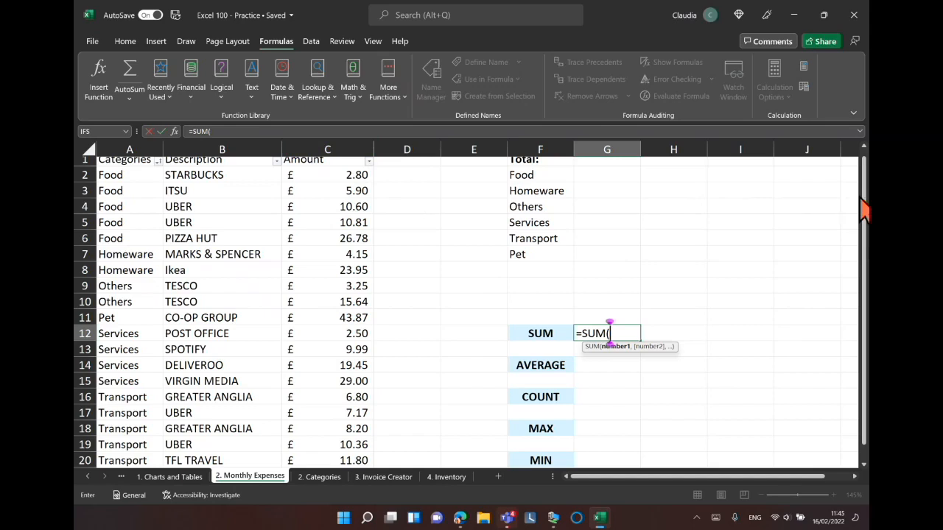
left_click_drag(863, 200, 866, 166)
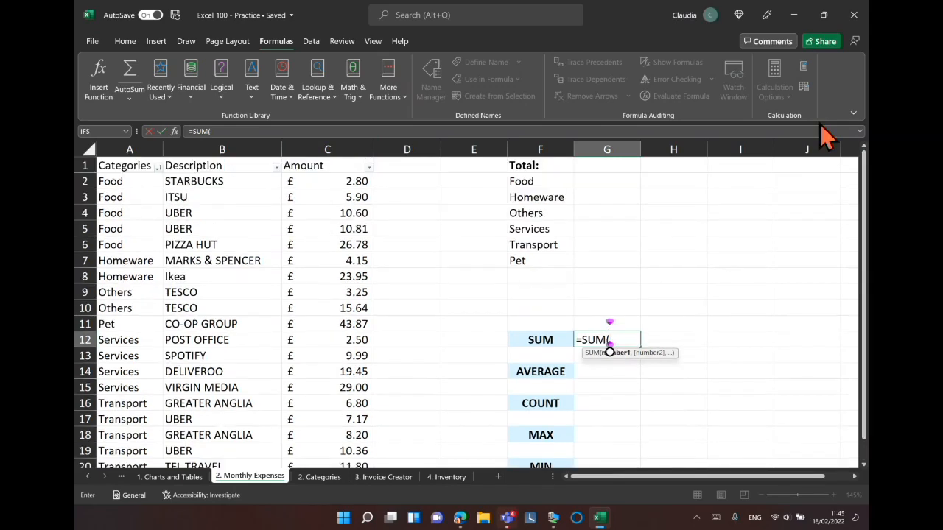
left_click(333, 146)
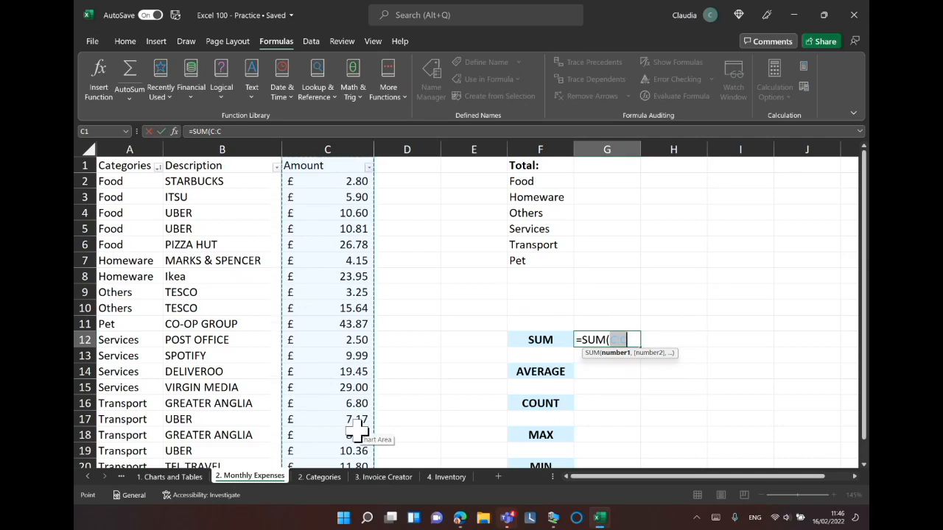
type(")")
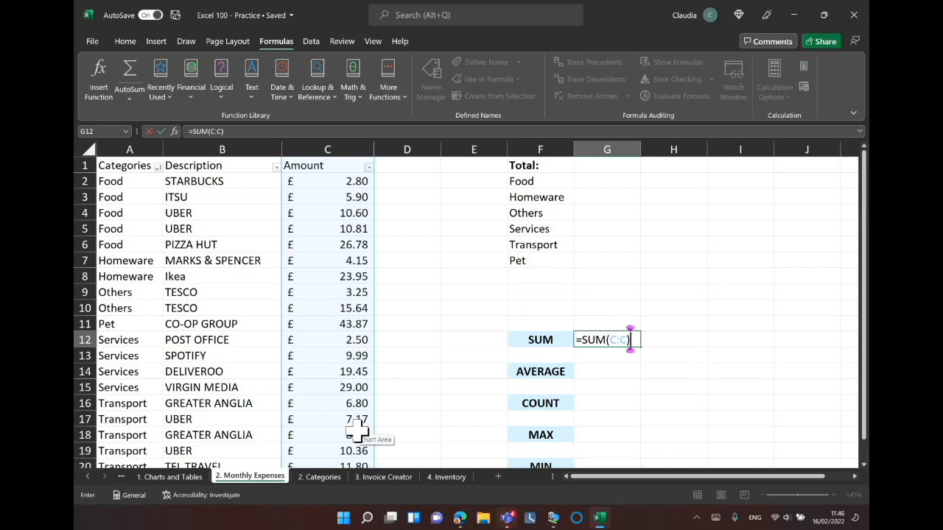
key("Return")
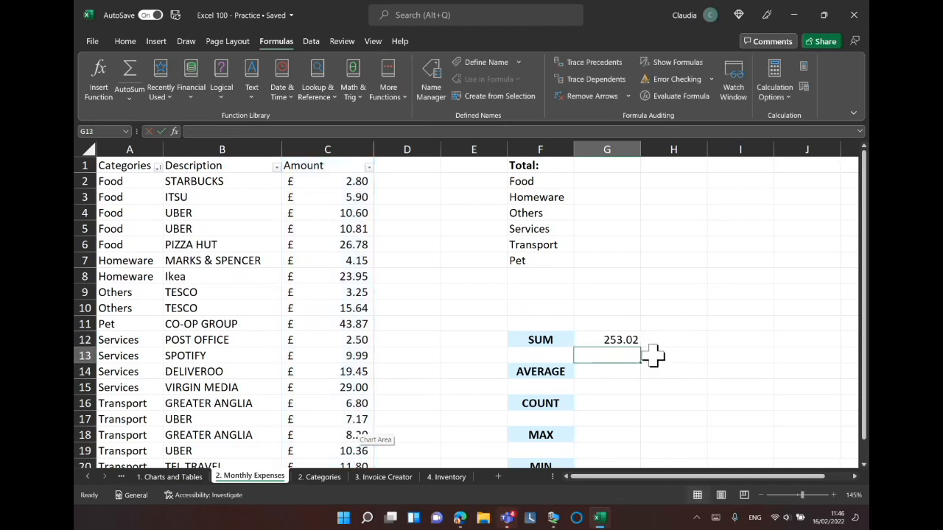
Format the total in G12 as Currency, then switch it to Accounting format.
left_click(600, 340)
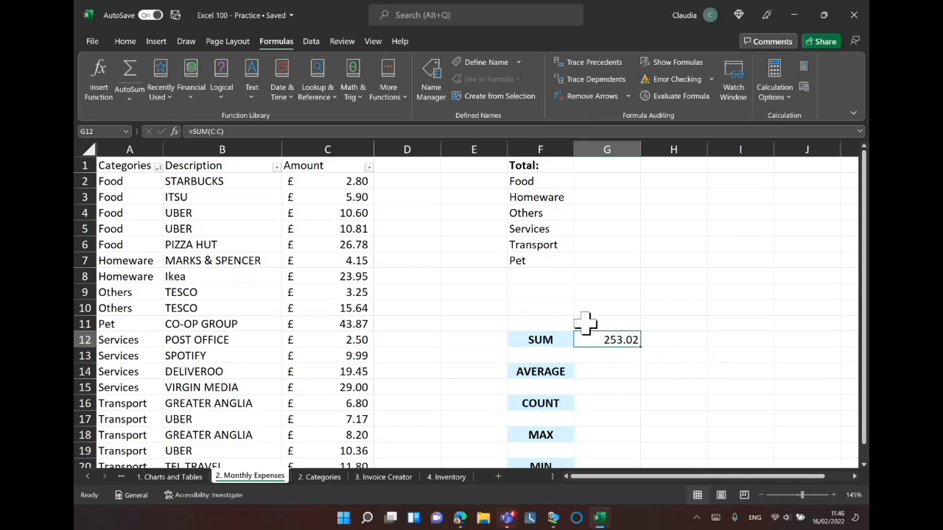
left_click(127, 44)
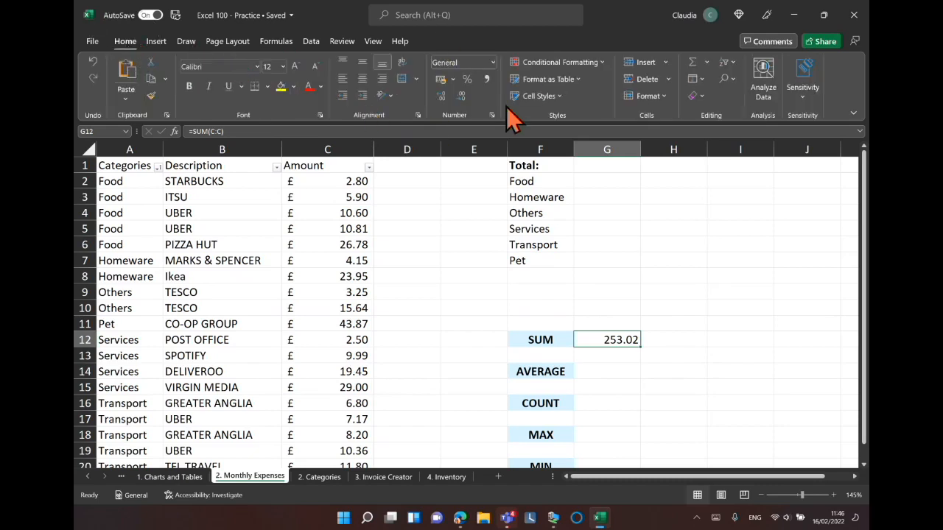
left_click(493, 63)
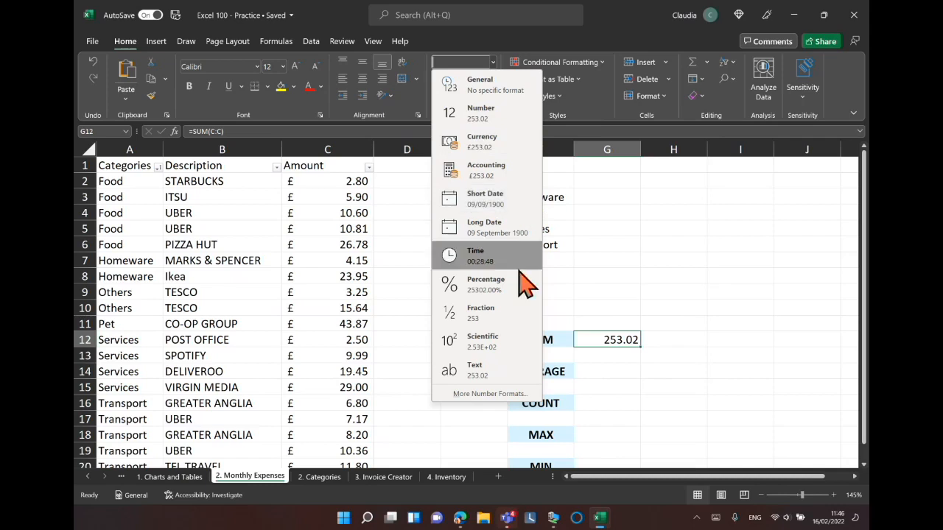
left_click(509, 155)
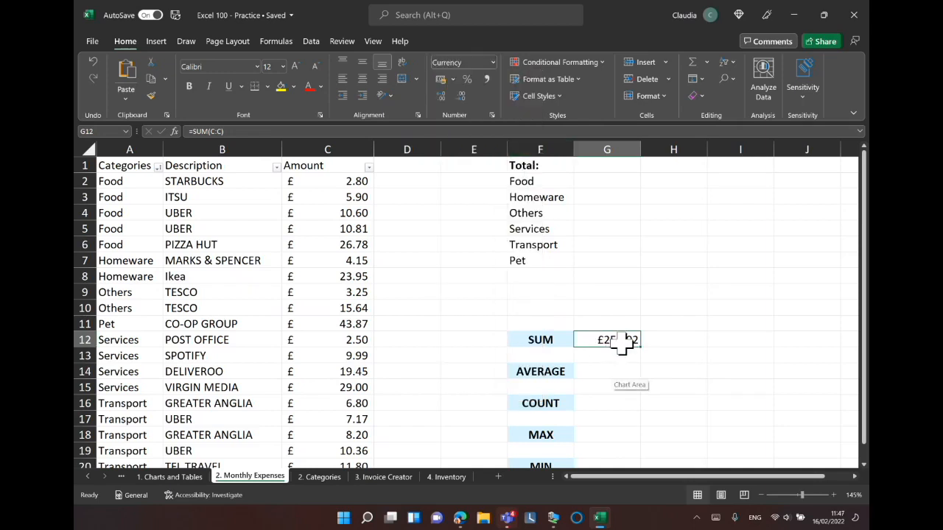
left_click(492, 63)
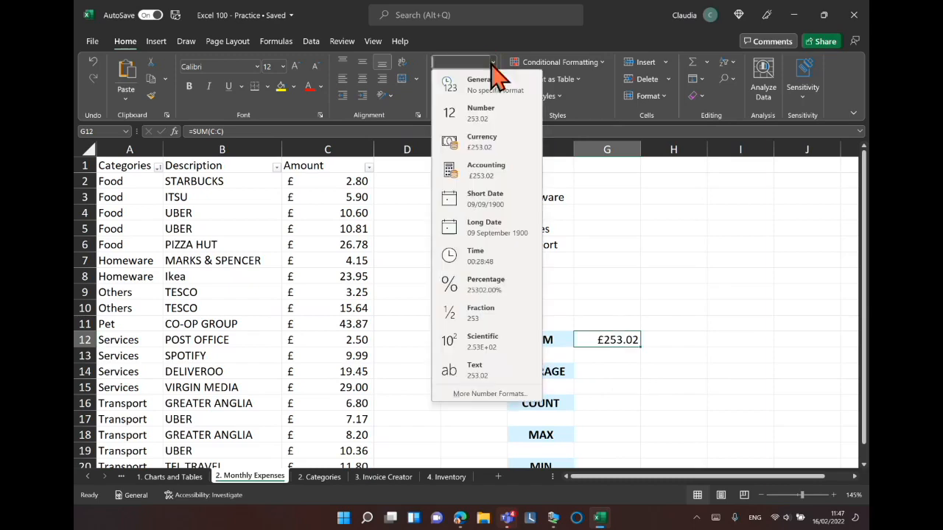
left_click(503, 184)
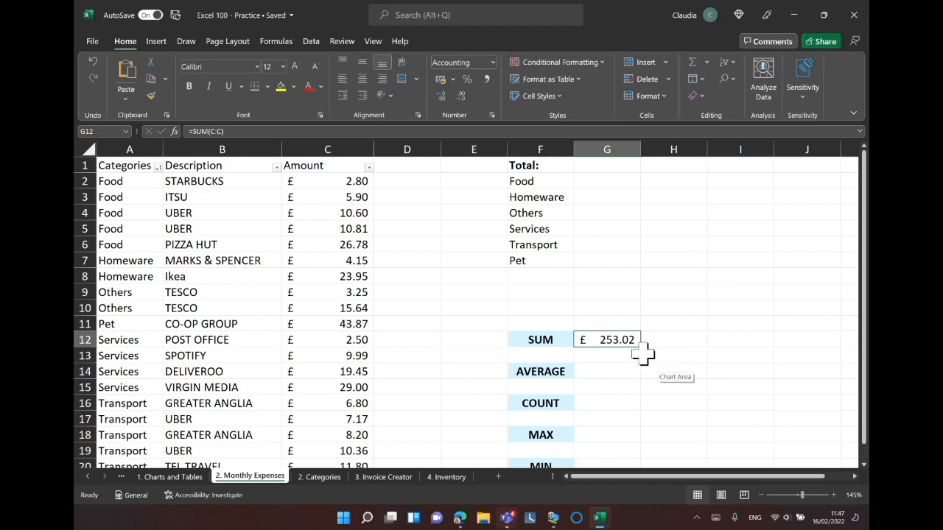
Enter the formula =AVERAGE(C2:C20) in cell G14 beside AVERAGE.
left_click(599, 371)
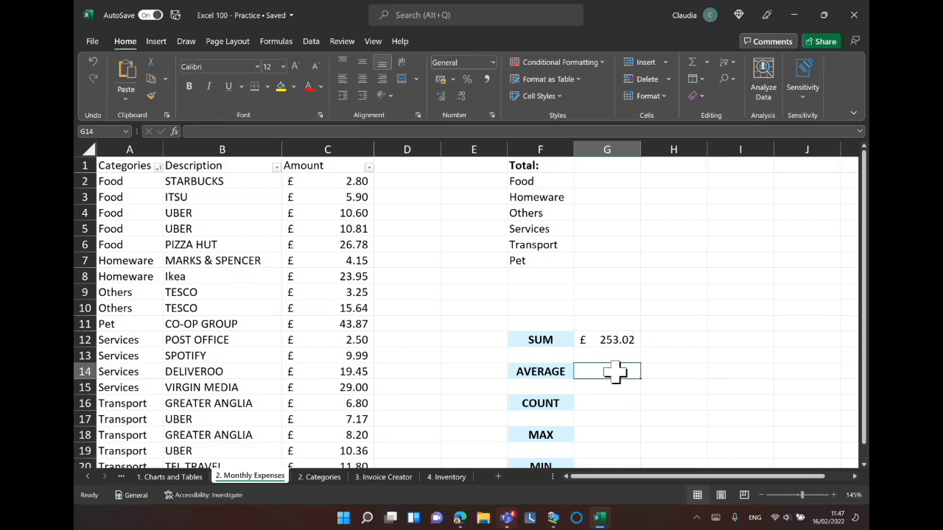
type("=aver")
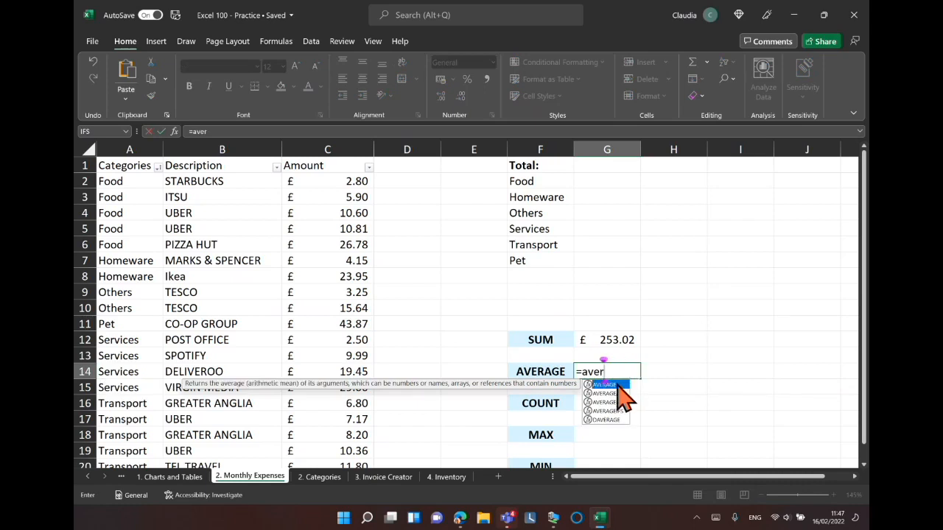
double_click(617, 386)
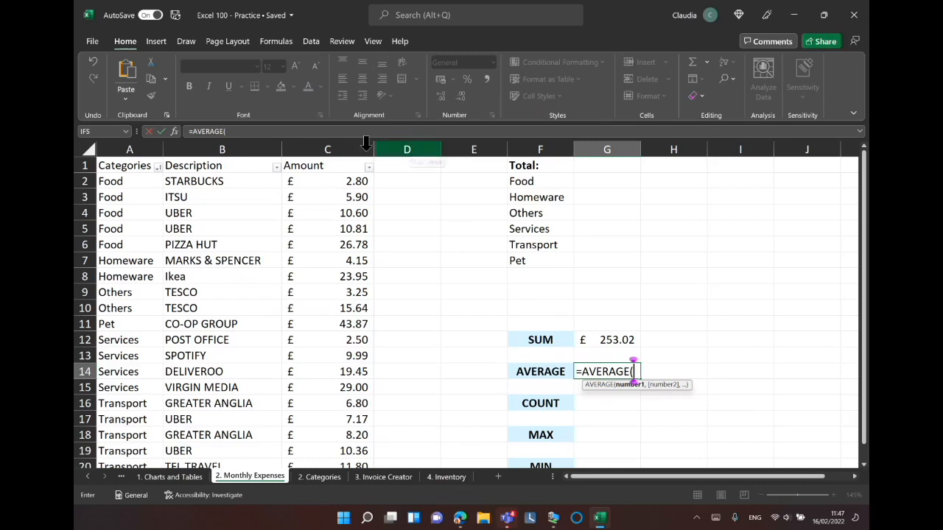
left_click(324, 181)
left_click_drag(324, 181, 329, 435)
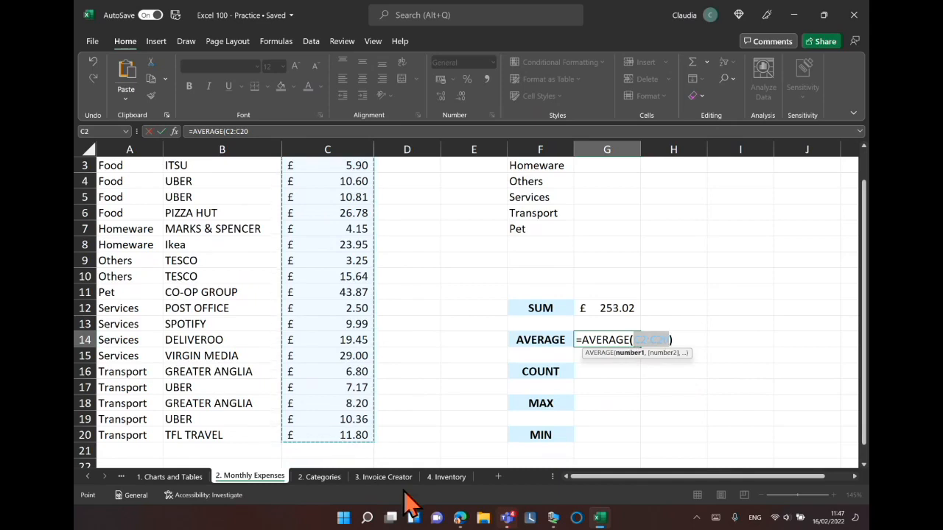
type(")")
key("Return")
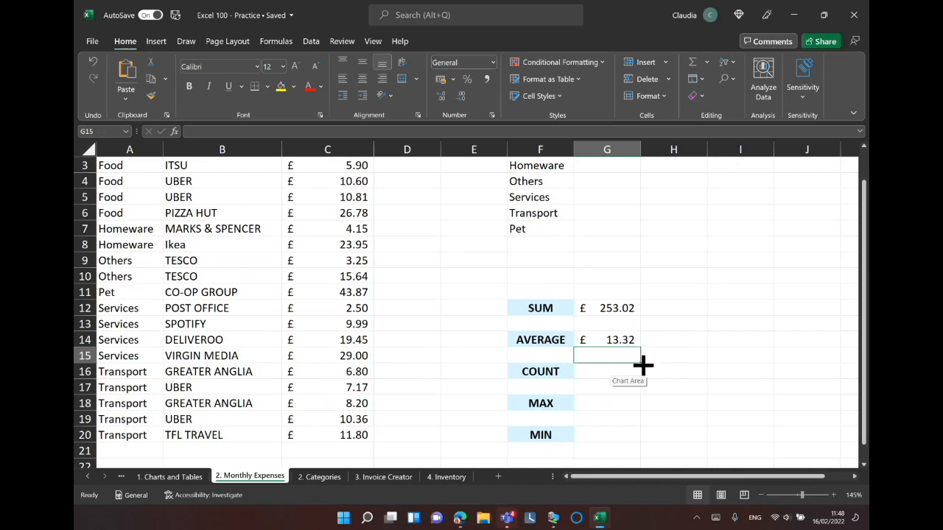
Enter the formula =COUNT(C:C) in cell G16 beside COUNT to count the Amount entries.
left_click(595, 372)
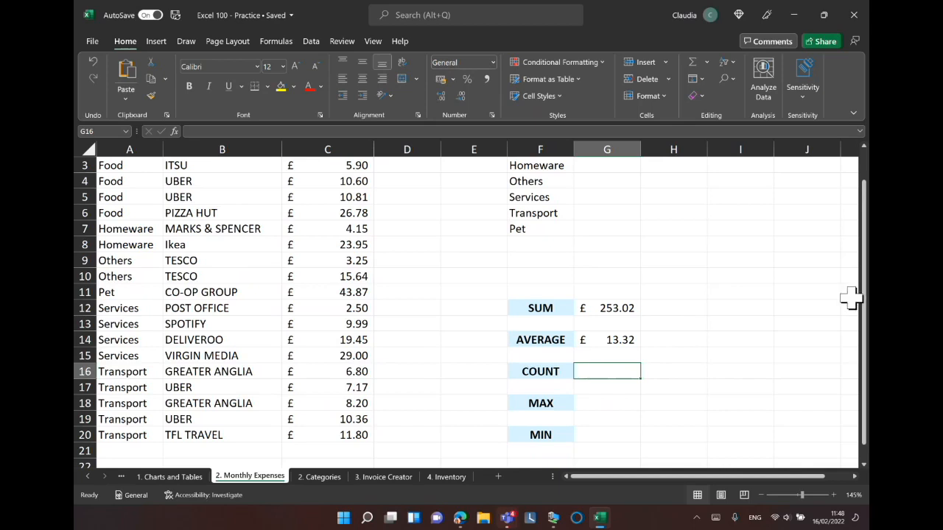
left_click_drag(864, 297, 864, 288)
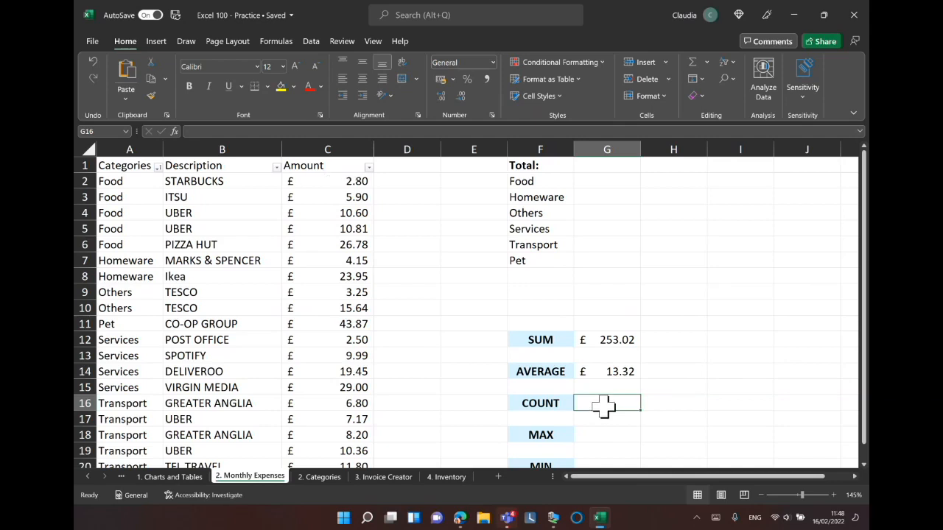
type("=count")
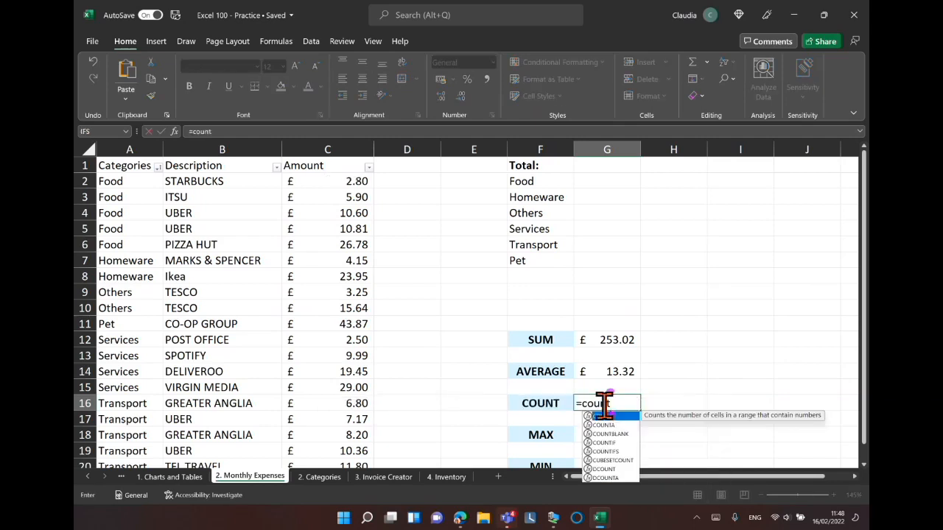
double_click(611, 417)
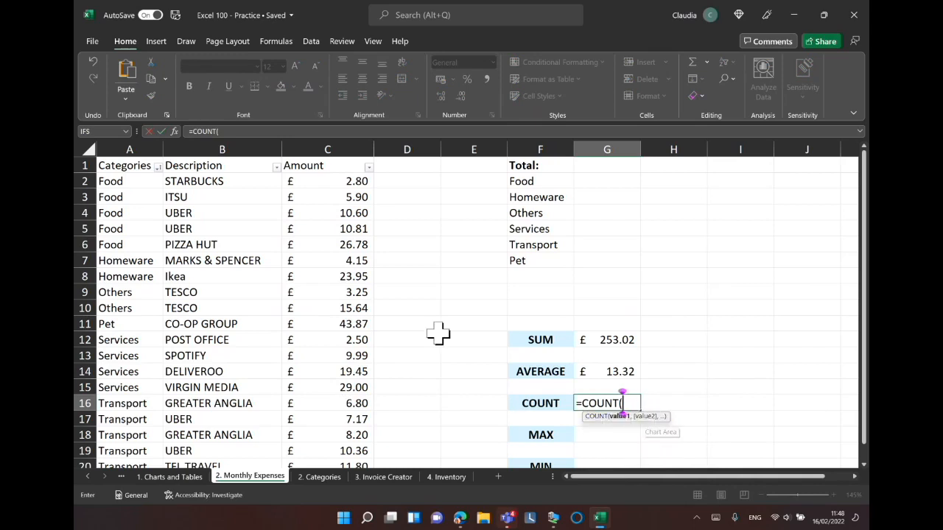
left_click(335, 138)
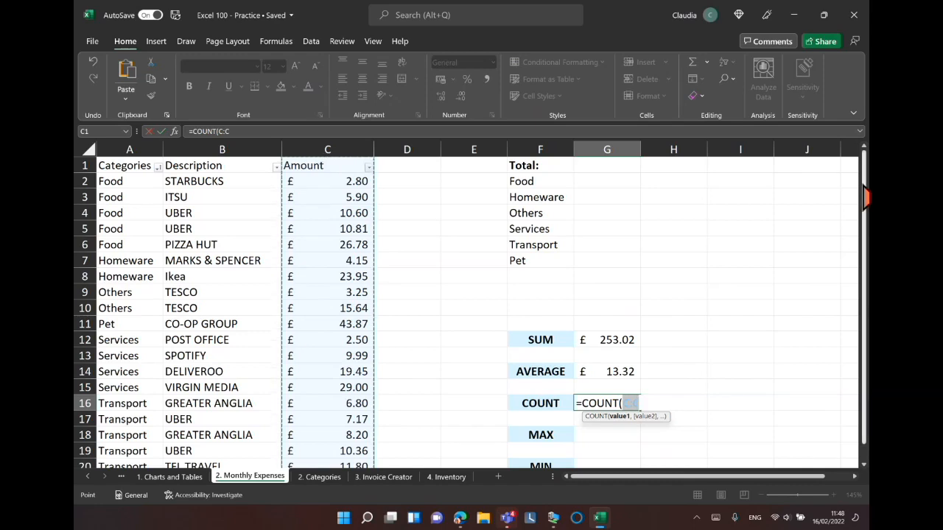
left_click_drag(866, 195, 866, 265)
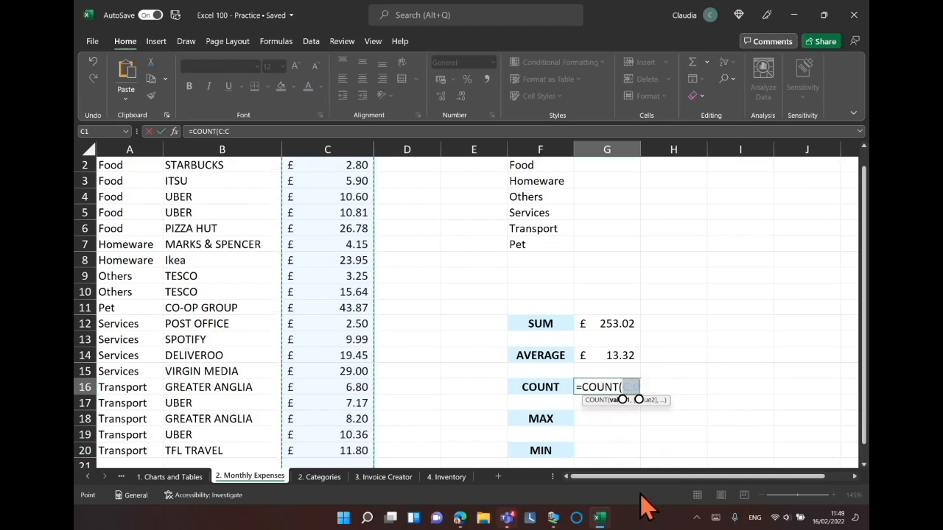
type(")")
key("Return")
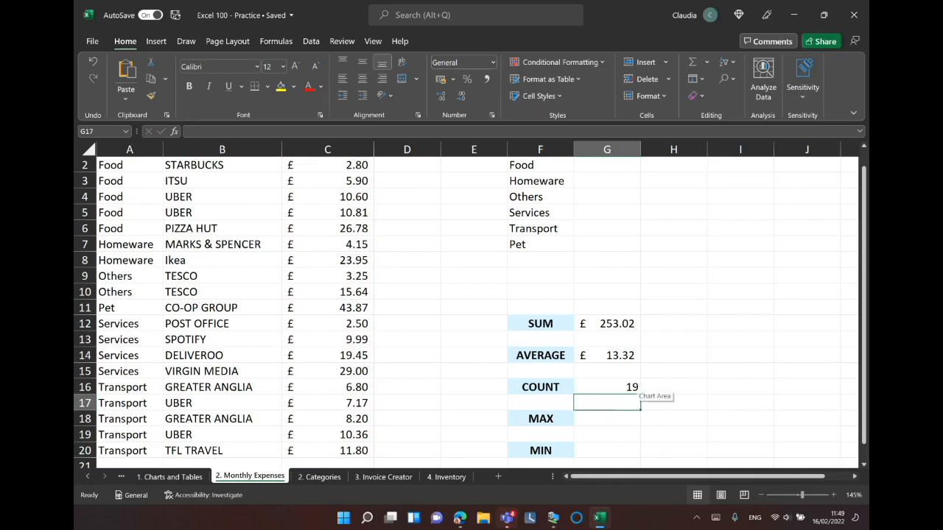
Enter the formula =MAX(C:C) in cell G18 beside MAX to find the largest amount.
left_click_drag(866, 297, 866, 282)
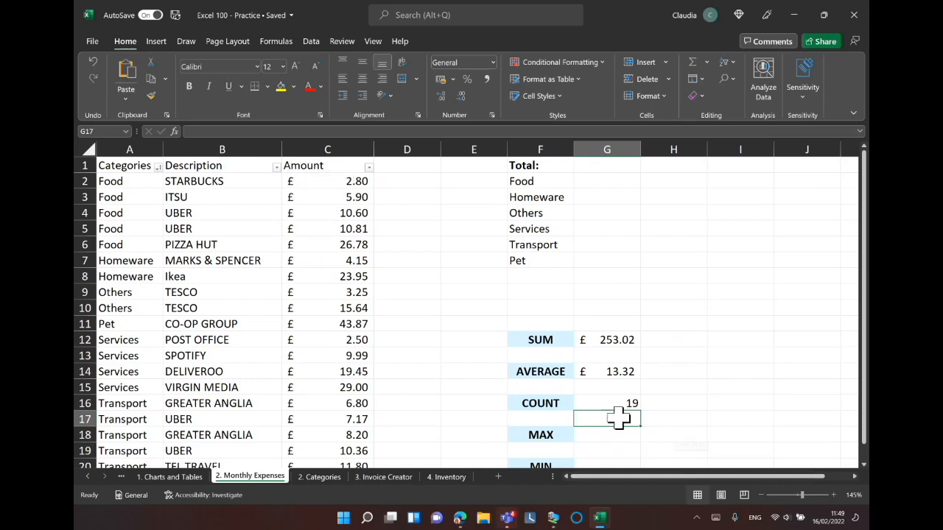
left_click_drag(865, 220, 864, 265)
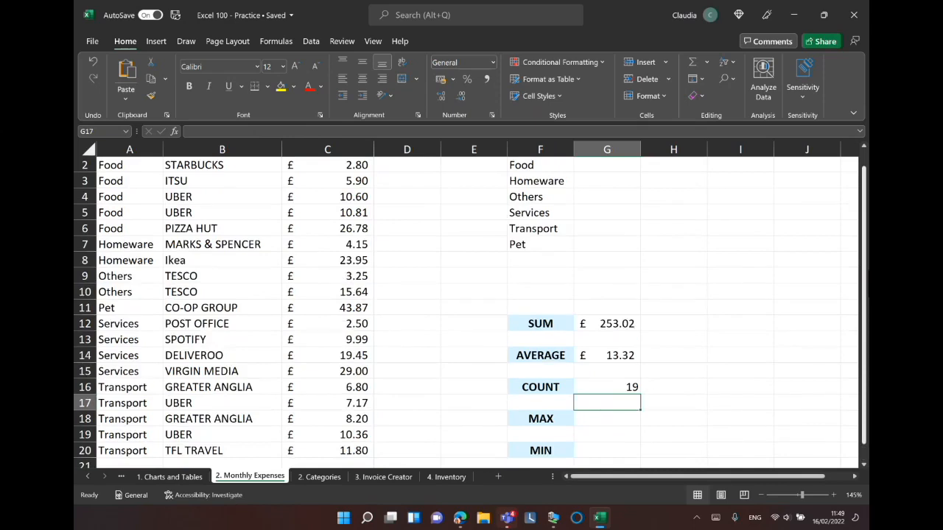
left_click(598, 420)
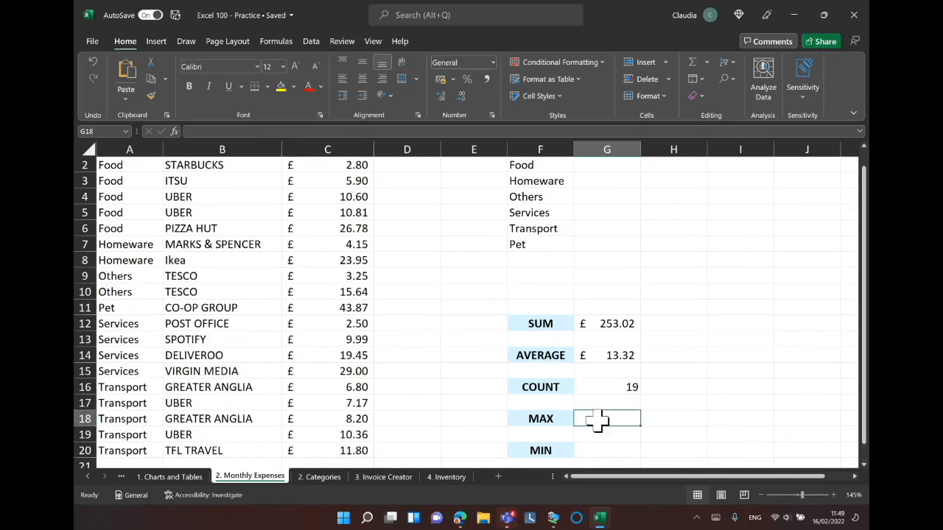
type("=max")
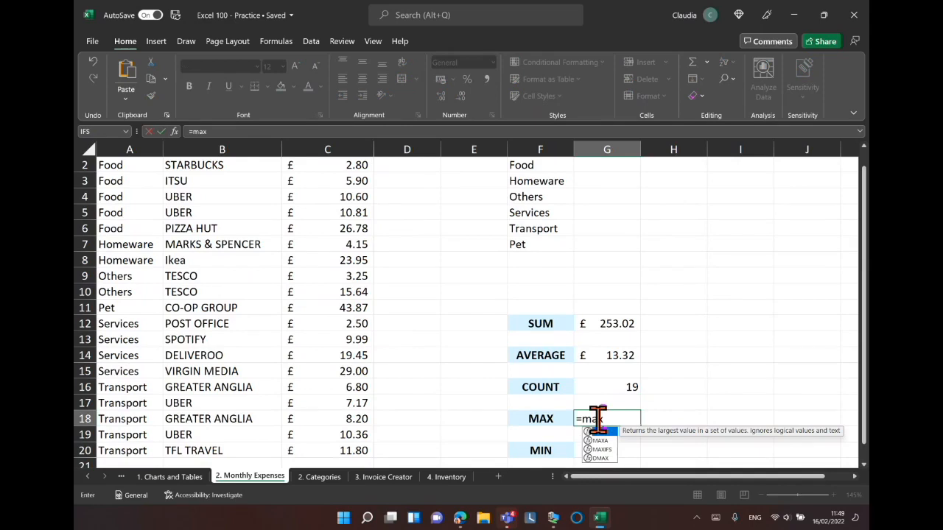
key("Tab")
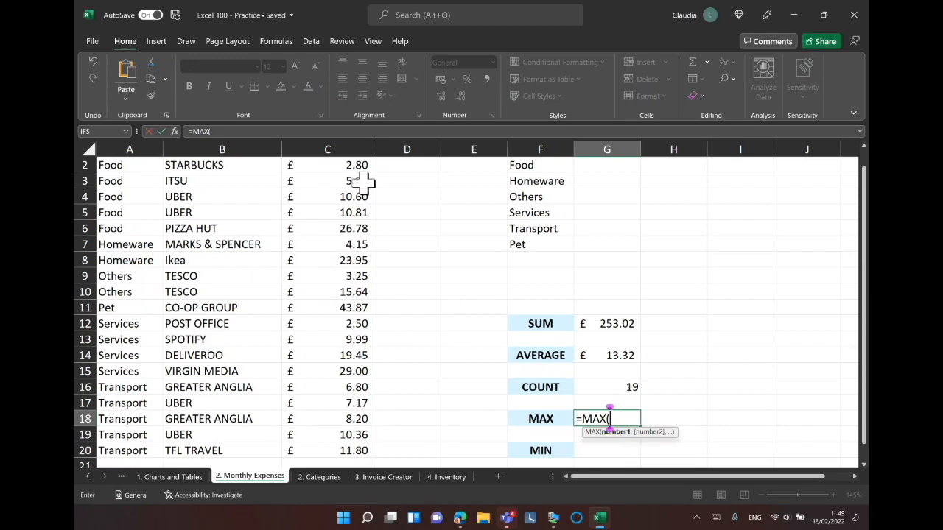
left_click(347, 142)
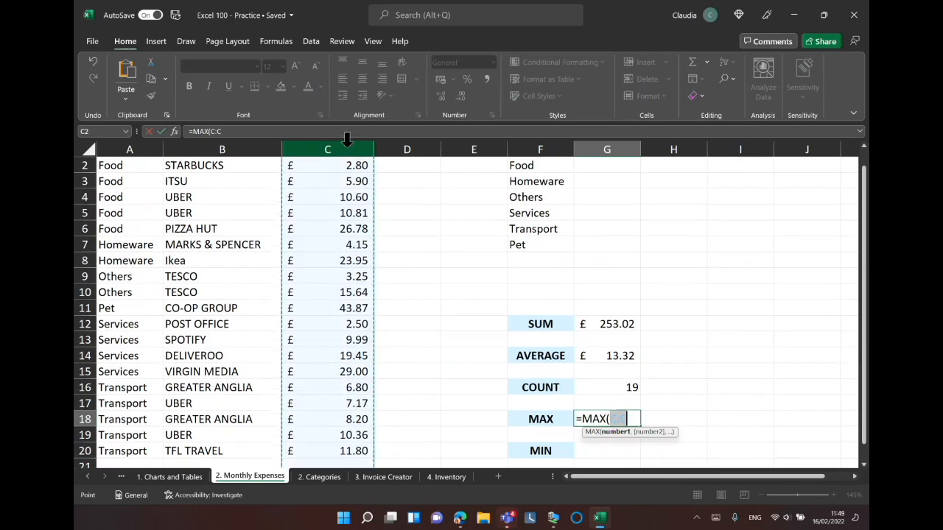
type(")")
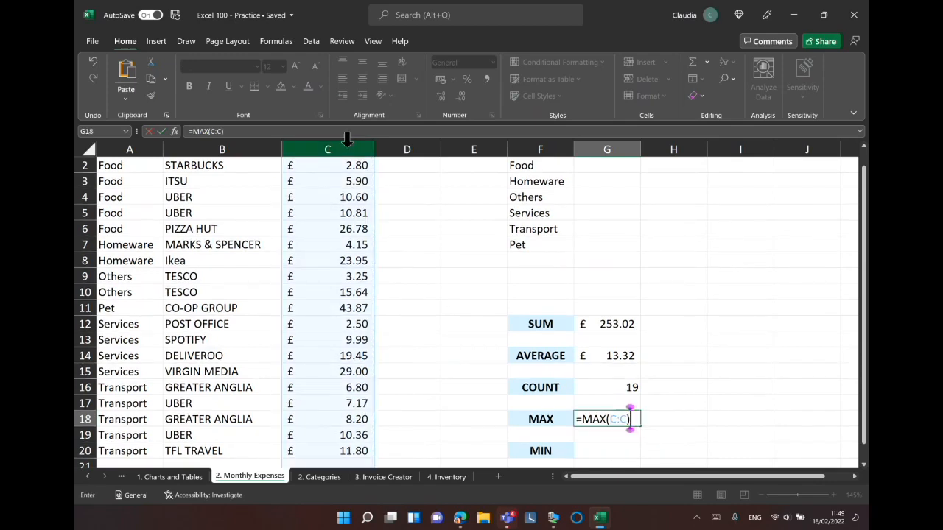
key("Return")
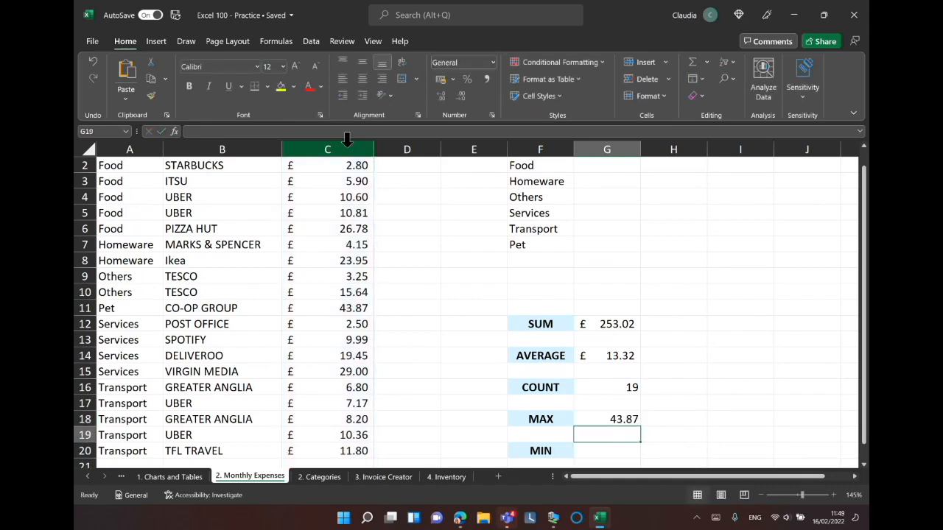
Apply Accounting number format to the MAX result in G18 and compare it with the Pet amount in C11.
left_click(602, 419)
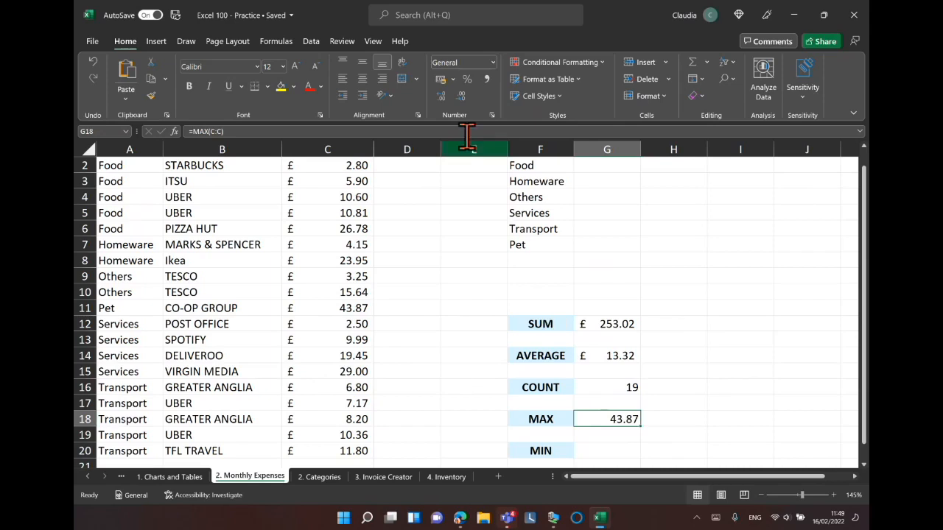
left_click(440, 83)
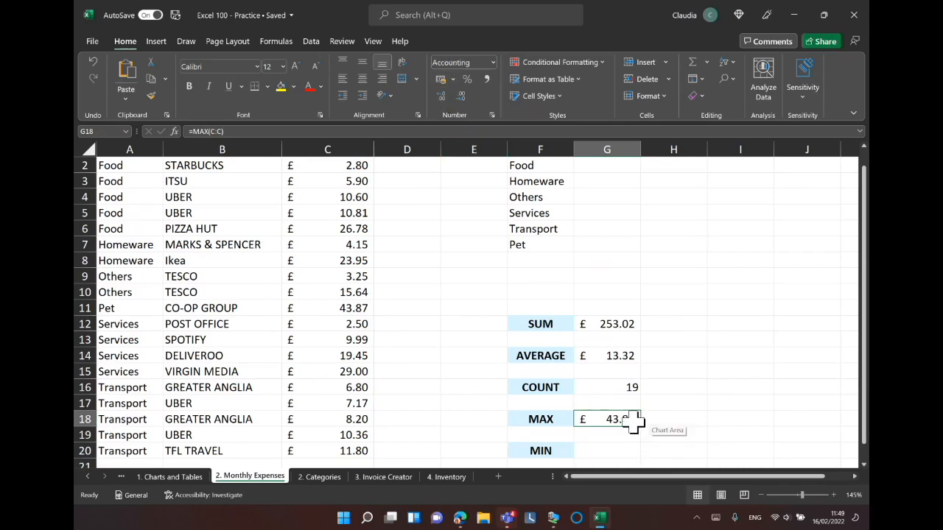
left_click(339, 307)
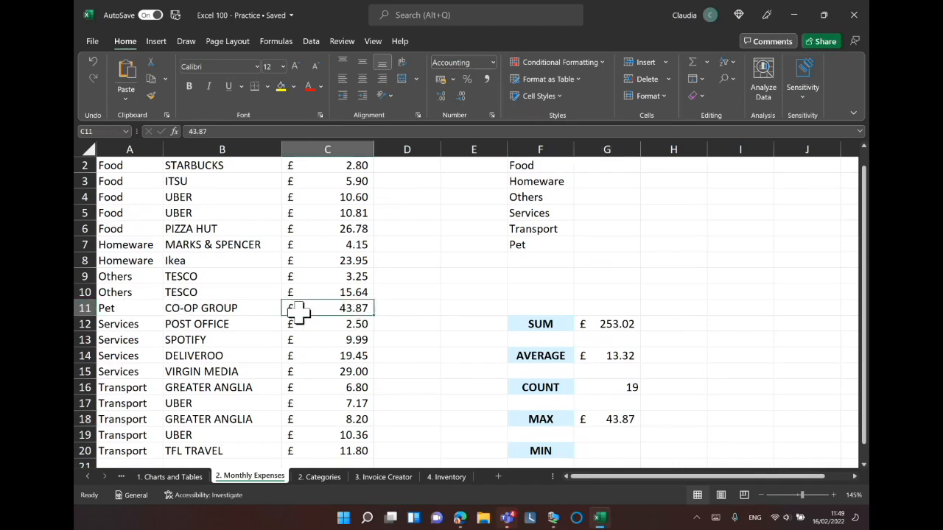
Enter the formula =MIN(C:C) in cell G20 beside MIN to find the smallest amount.
left_click(608, 450)
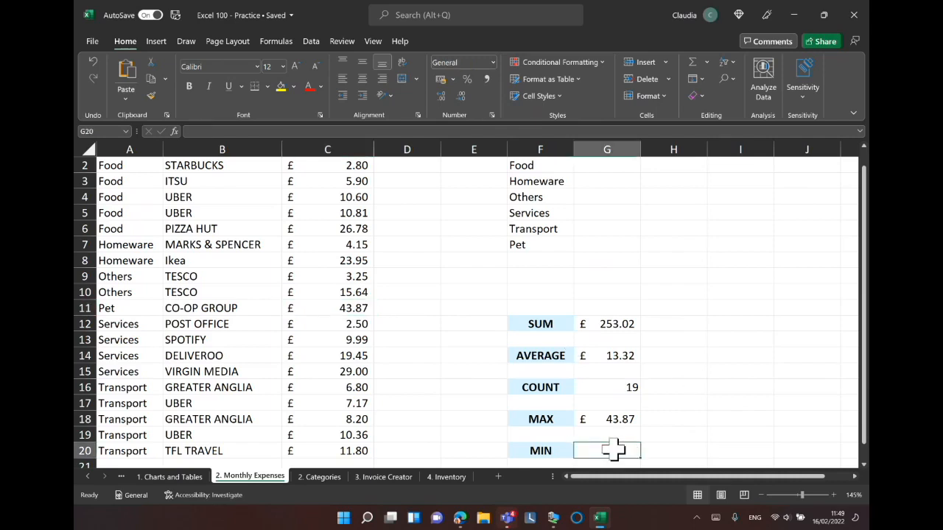
type("=min")
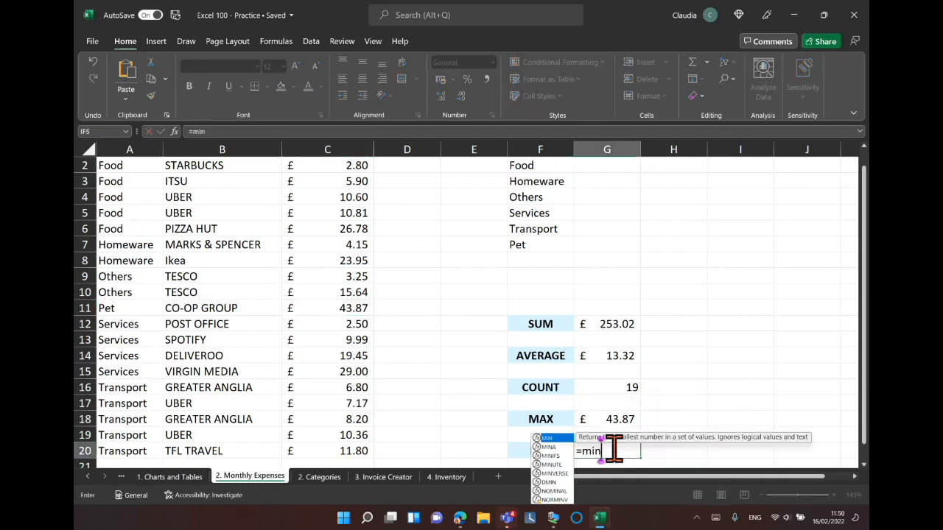
double_click(553, 439)
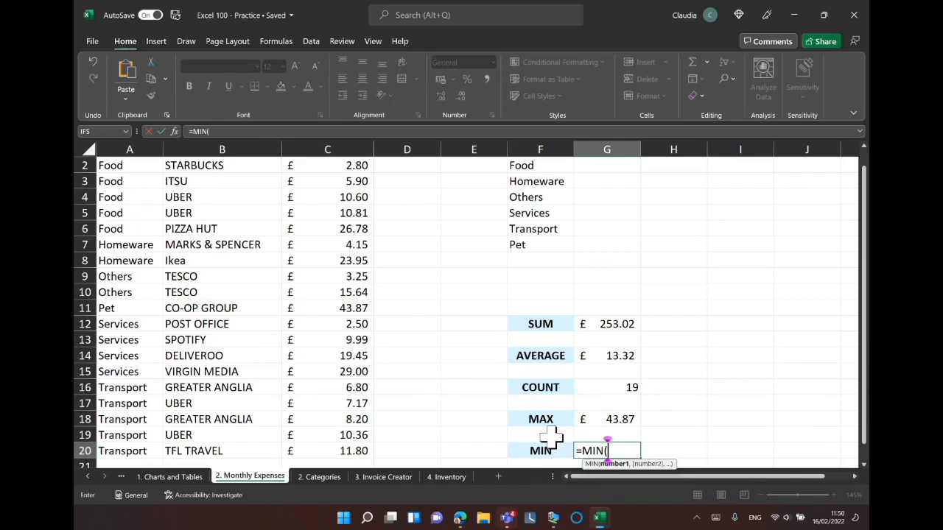
left_click(346, 140)
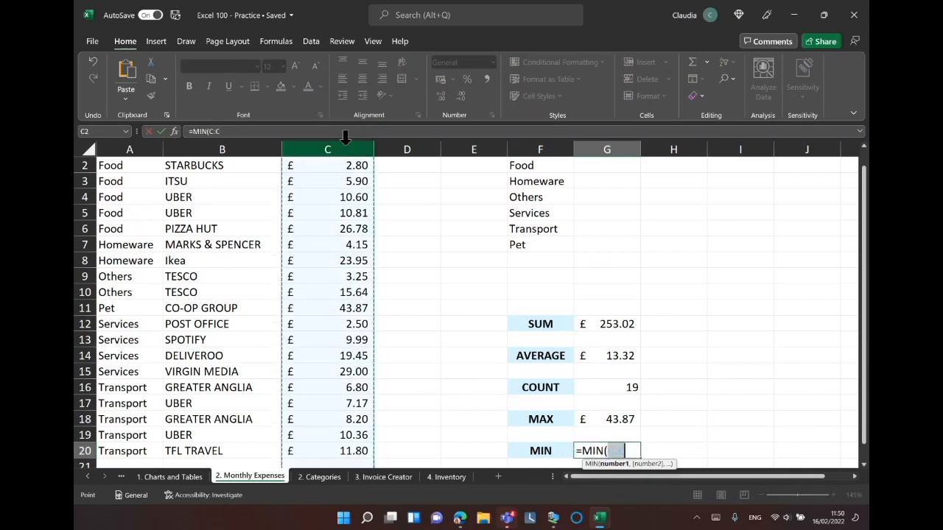
type(")")
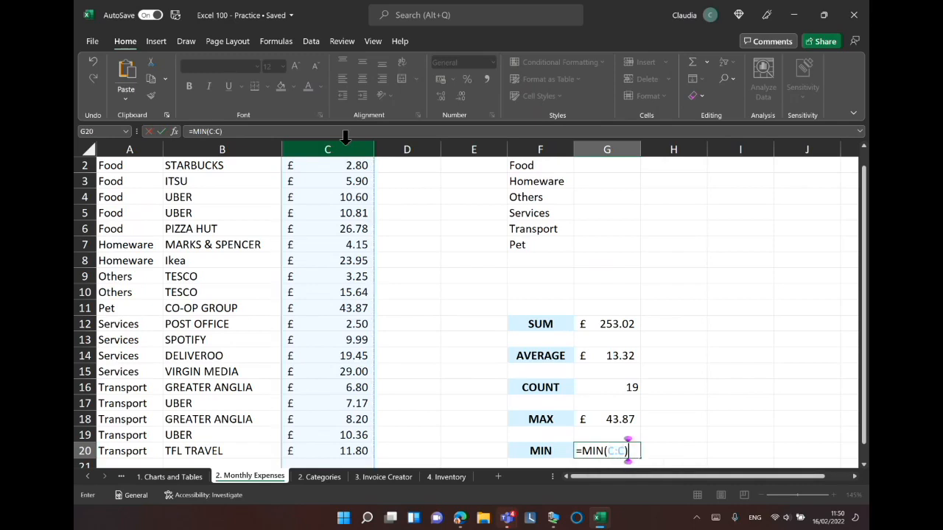
key("Return")
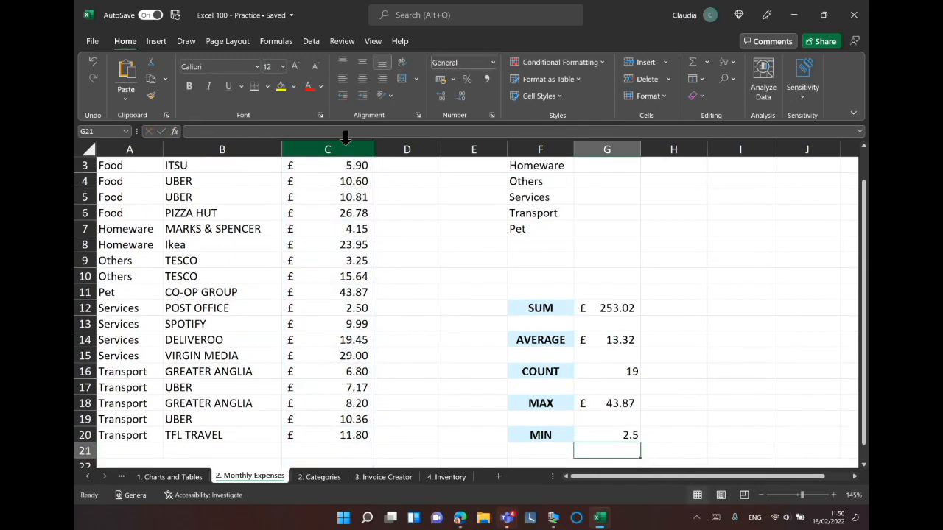
Apply Accounting number format to the MIN result in G20 and compare it with the Post Office amount in C12.
left_click(604, 434)
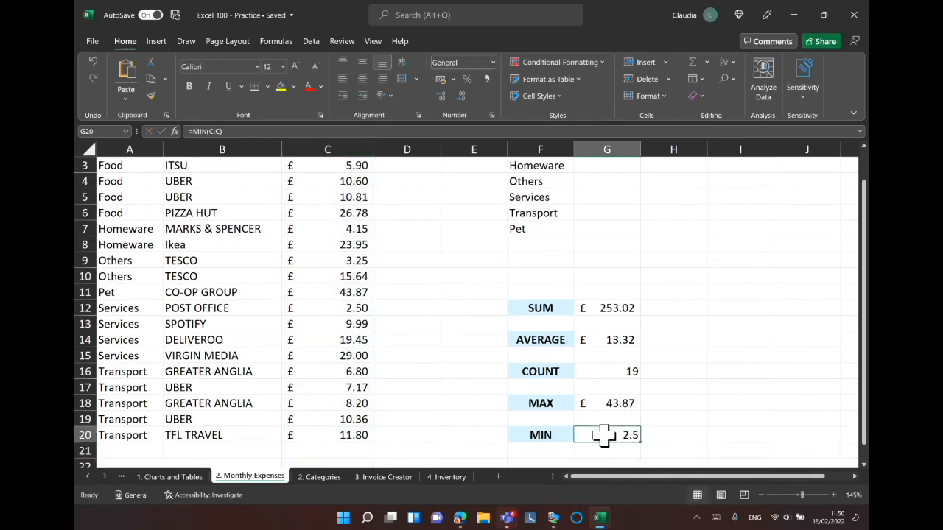
left_click(441, 80)
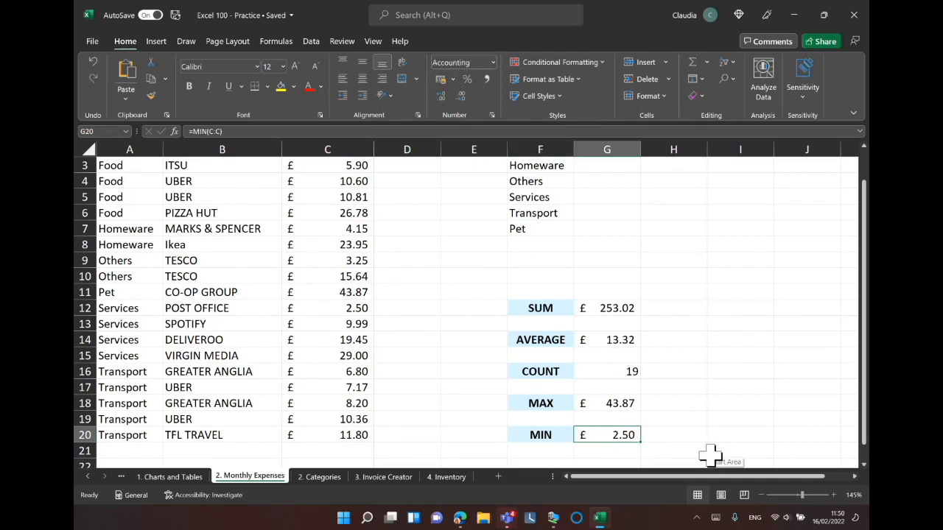
left_click_drag(865, 367, 865, 335)
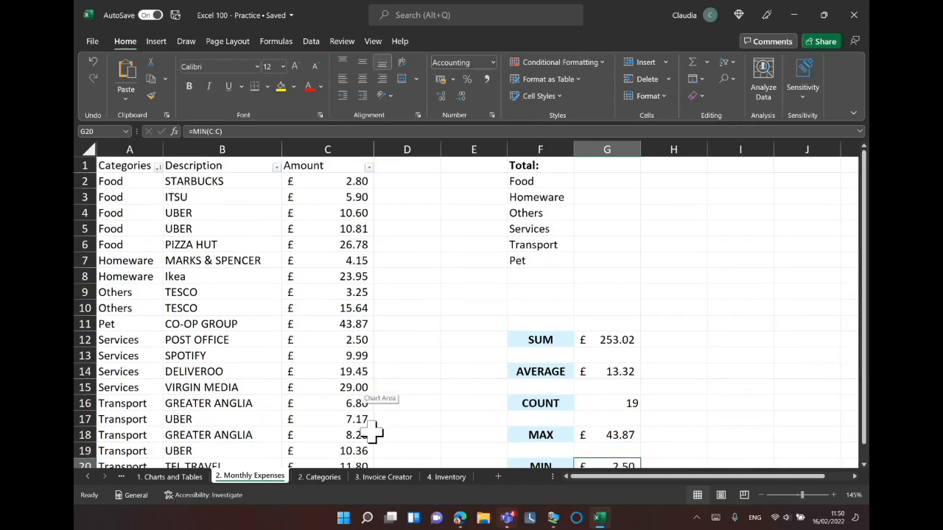
left_click(324, 339)
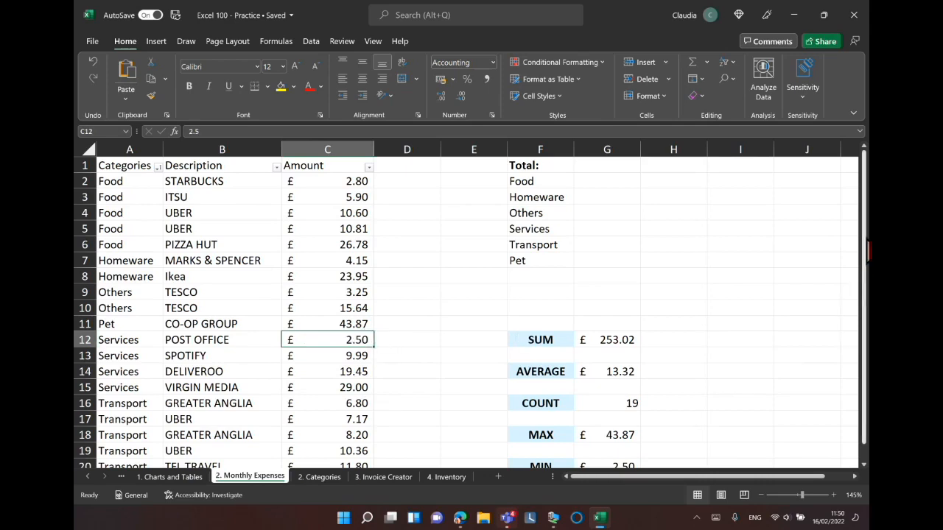
left_click_drag(867, 254, 868, 302)
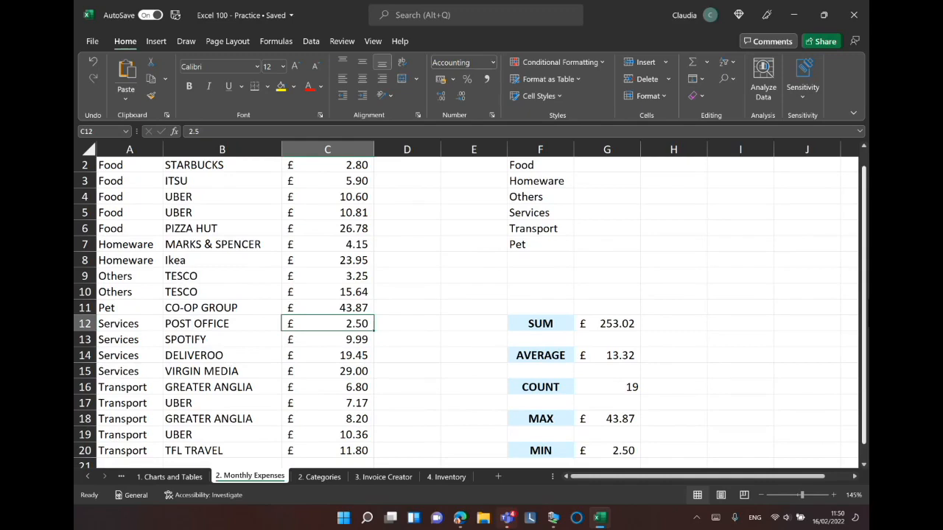
left_click_drag(867, 269, 868, 295)
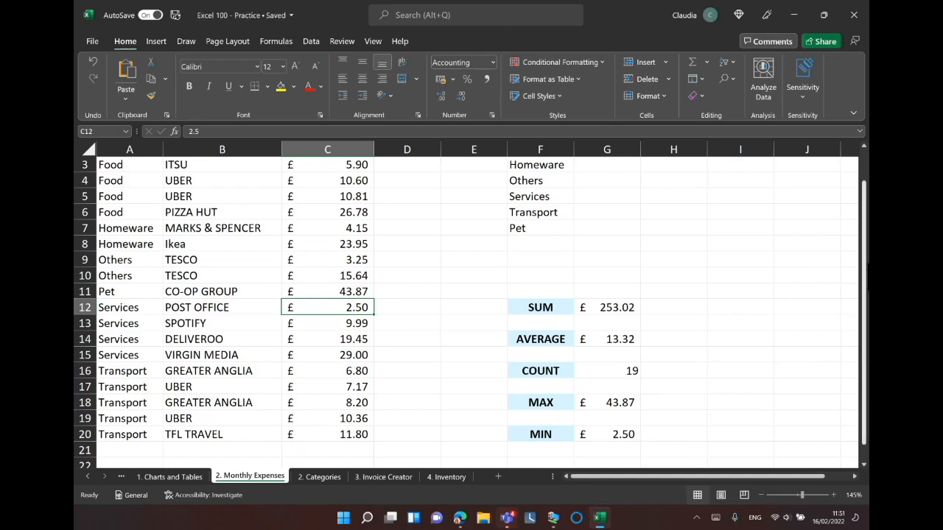
Open the Invoice Creator sheet and enter a quantity of 6 for Red Velvet Doughnut.
left_click(379, 477)
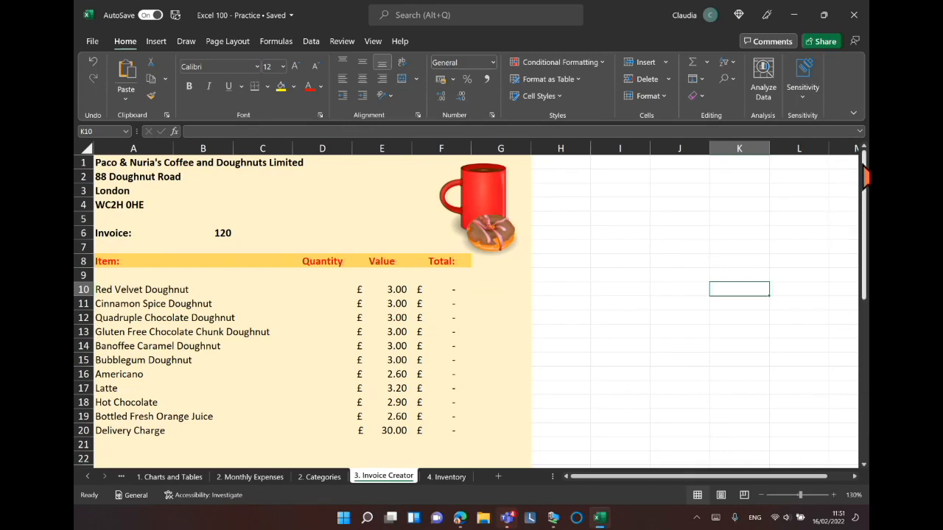
mouse_move(866, 174)
left_mouse_down()
mouse_move(868, 326)
mouse_move(864, 184)
left_mouse_up()
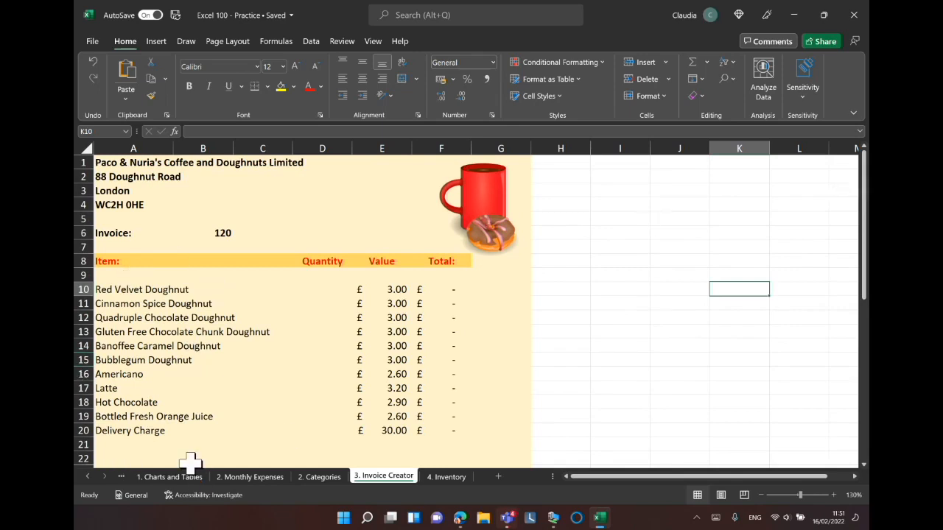
left_click(326, 290)
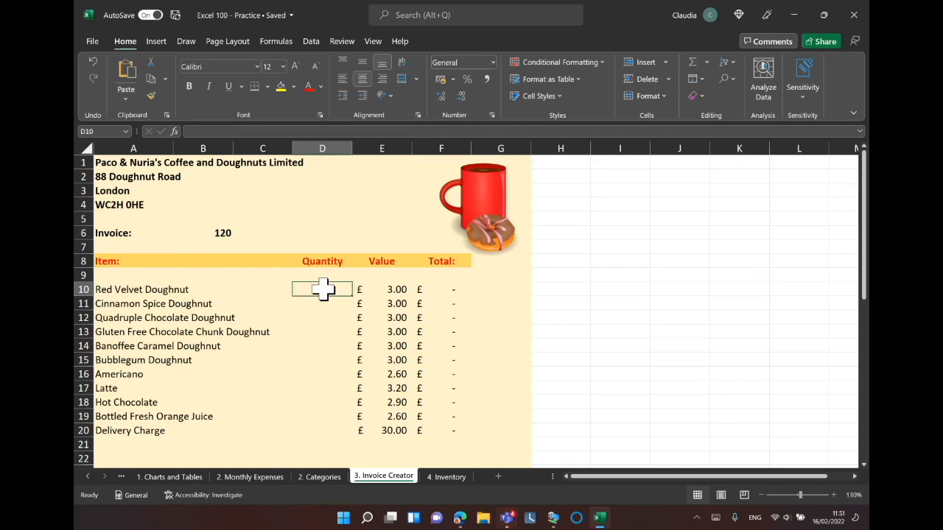
type("6")
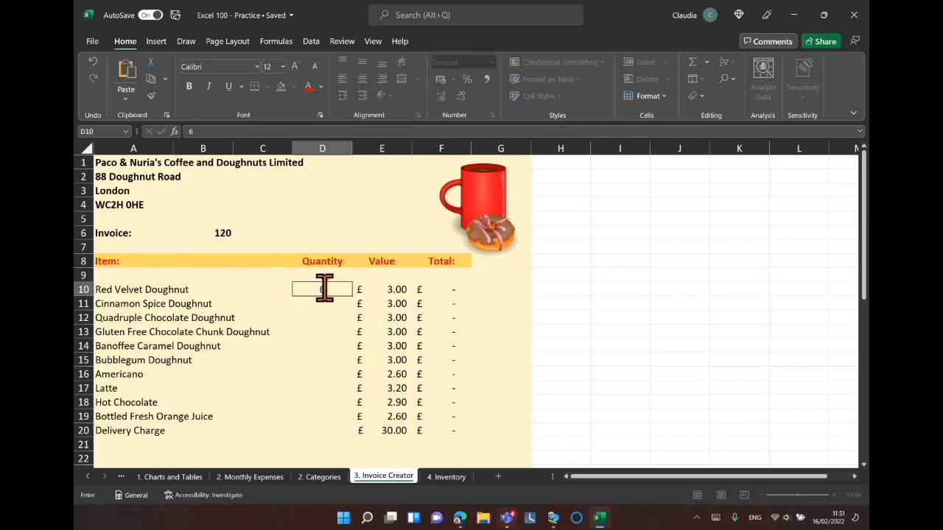
key("Return")
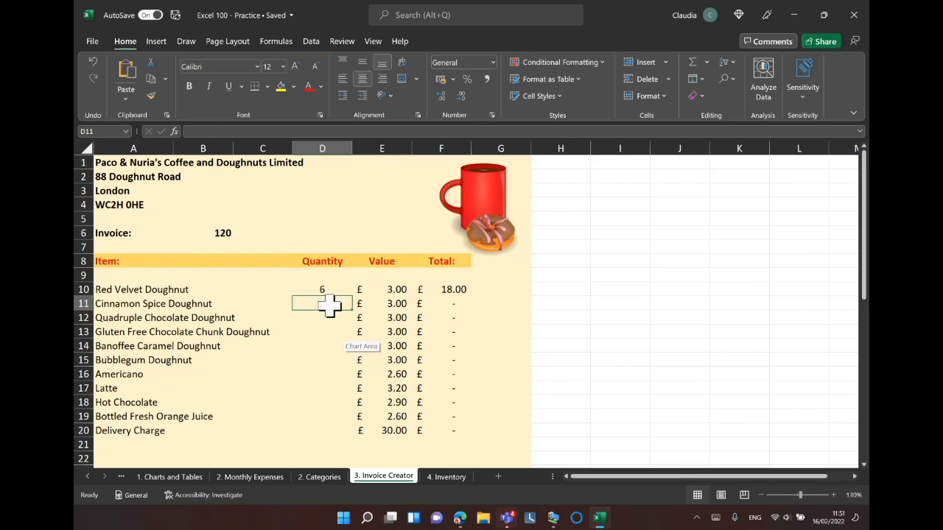
Enter quantities of 12, 15 and 17 for the Cinnamon Spice, Quadruple Chocolate and Gluten Free Chocolate Chunk doughnuts.
type("12")
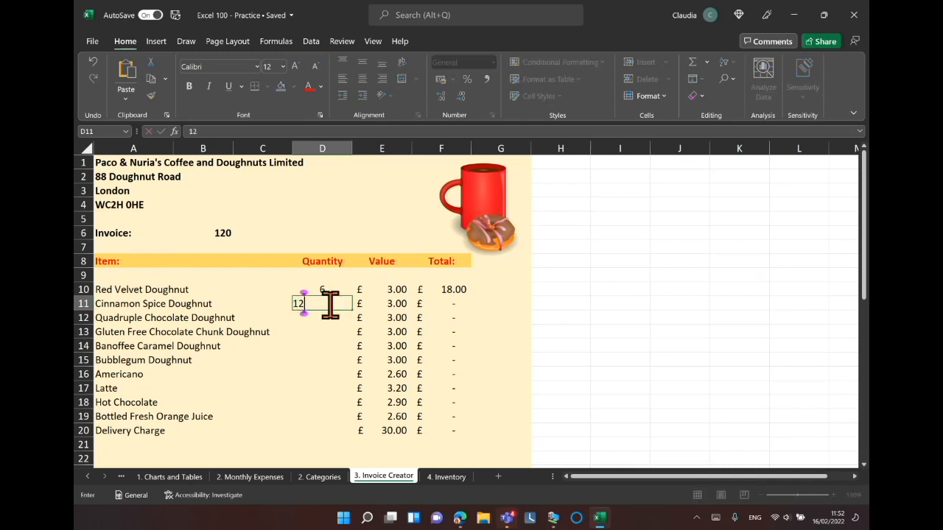
key("Return")
key("Return")
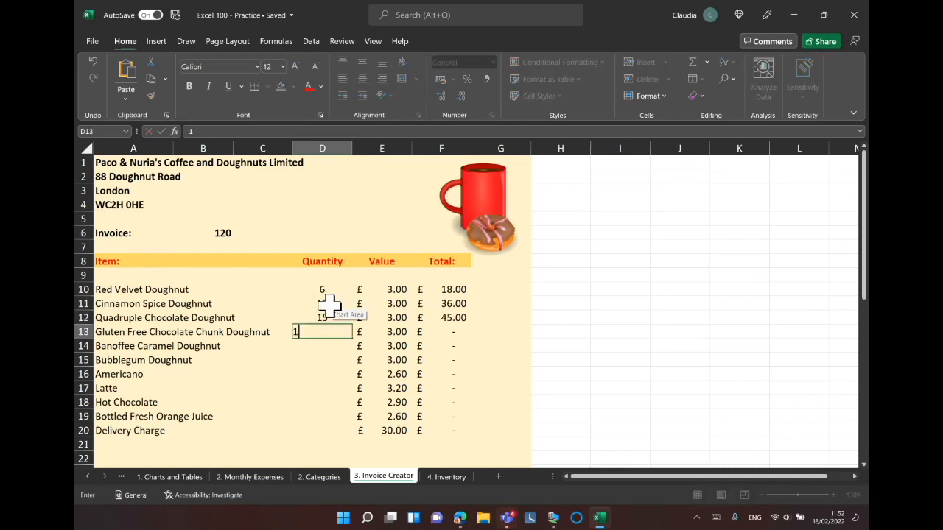
type("17")
key("Return")
type("1111111114")
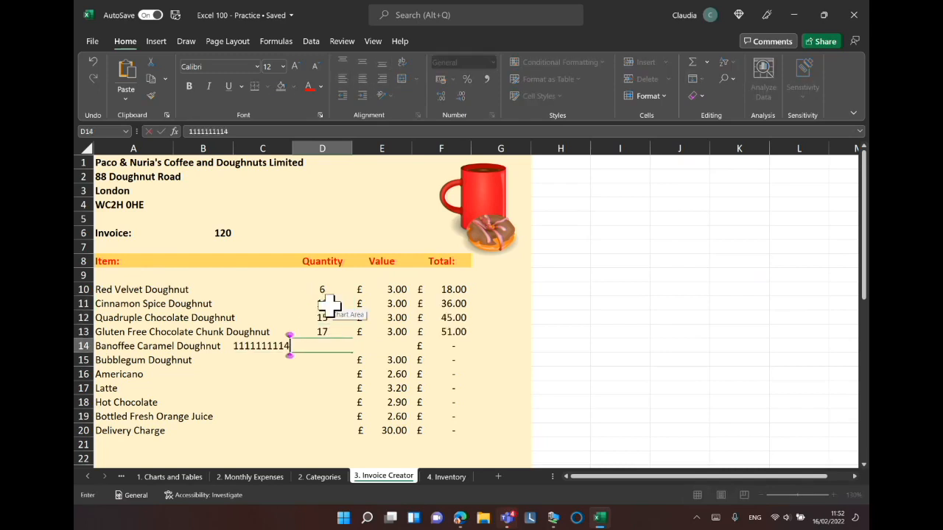
key("BackSpace")
key("BackSpace")
key("BackSpace")
key("BackSpace")
key("BackSpace")
key("BackSpace")
key("BackSpace")
key("BackSpace")
key("BackSpace")
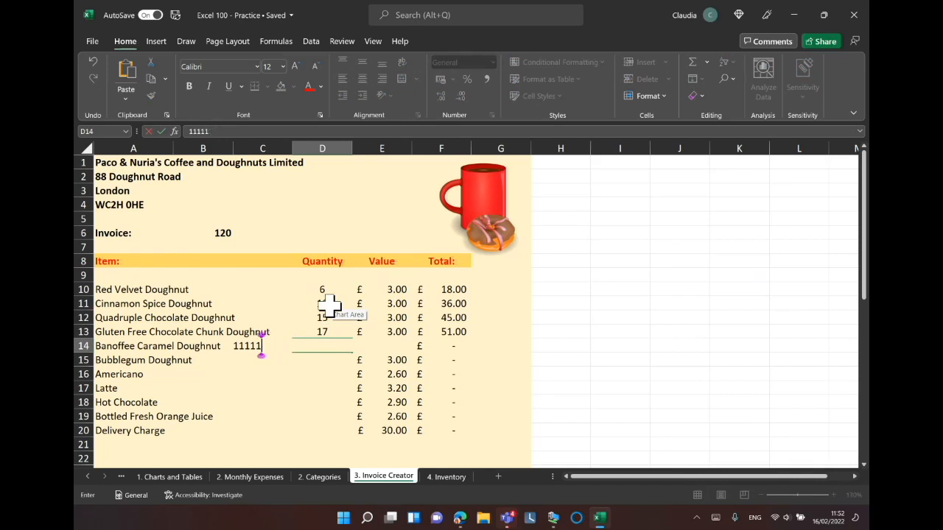
key("BackSpace")
left_click(331, 343)
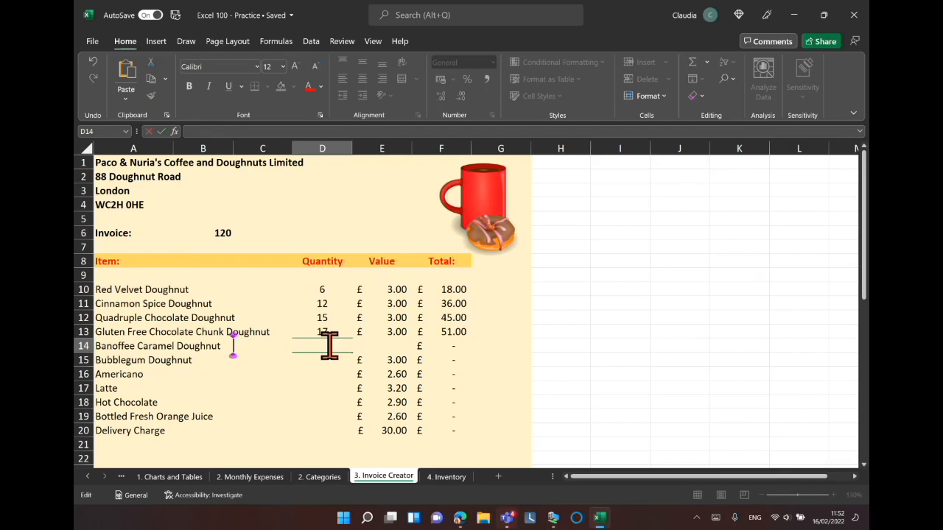
key("Escape")
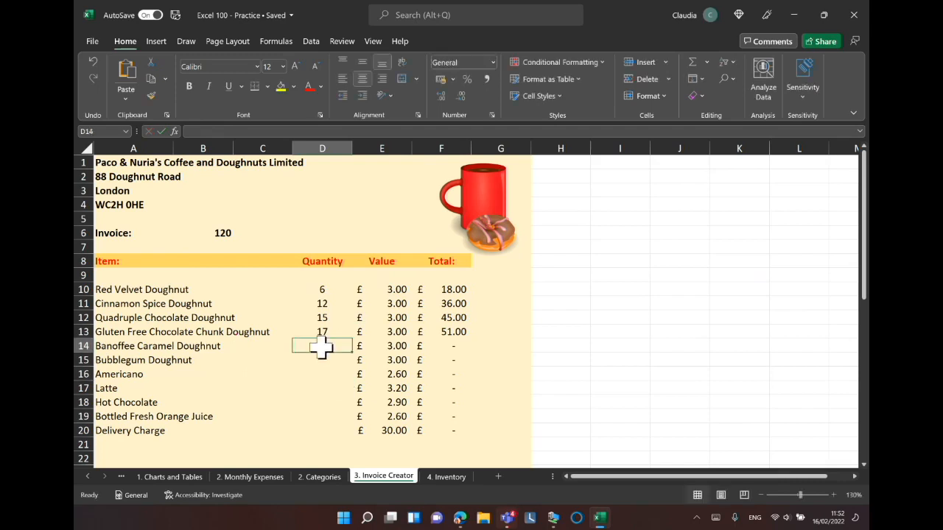
Enter quantities of 6, 7, 18 and 9 for Banoffee Caramel Doughnut, Bubblegum Doughnut, Americano and Latte.
type("6")
key("Return")
type("7")
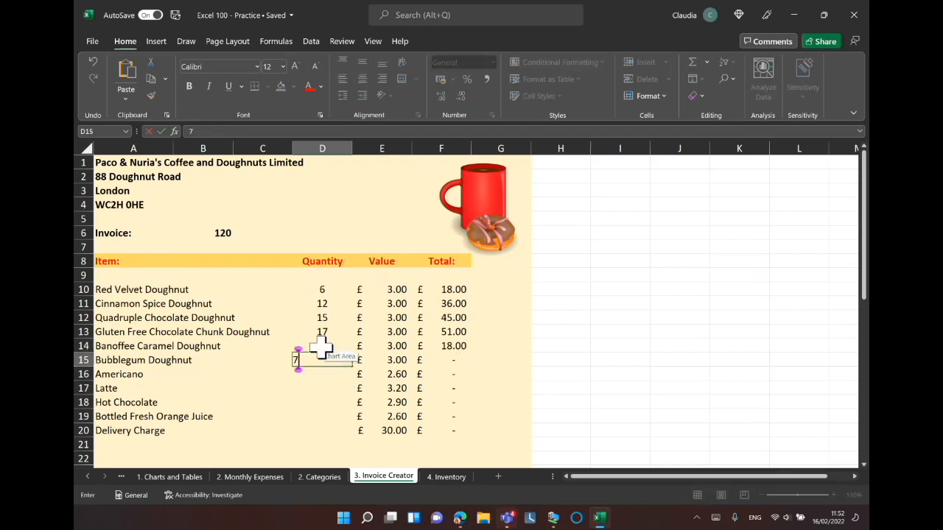
key("Return")
type("18")
key("Return")
type("9")
key("Return")
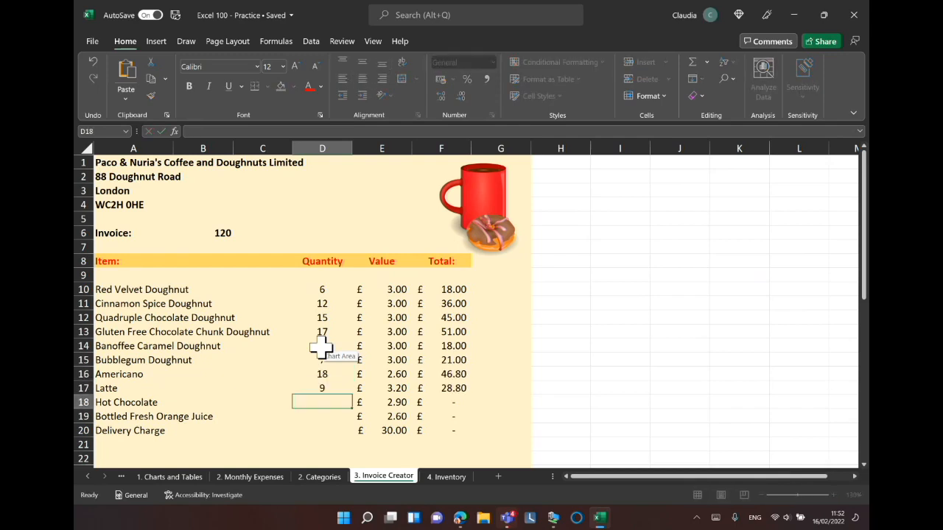
Enter quantities of 11, 10 and 15 for Hot Chocolate, Bottled Fresh Orange Juice and Delivery Charge.
type("11")
key("Return")
type("10")
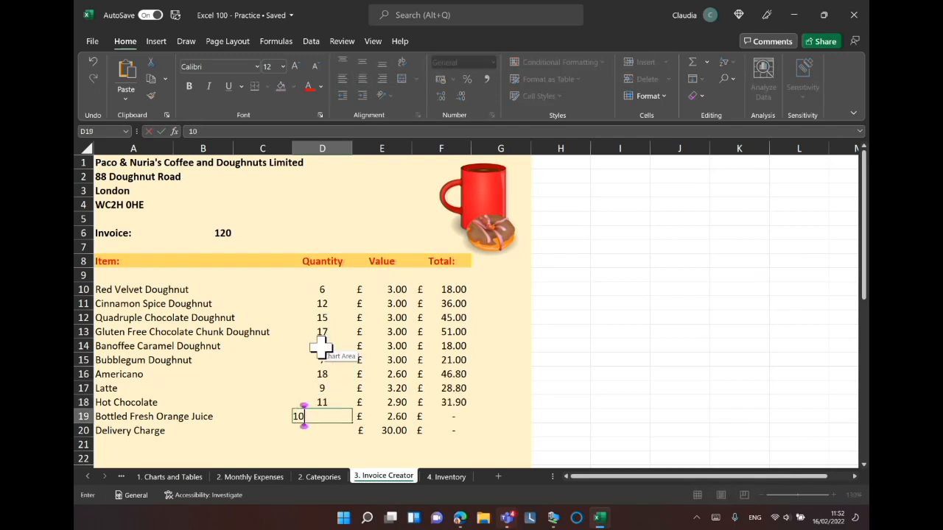
key("Return")
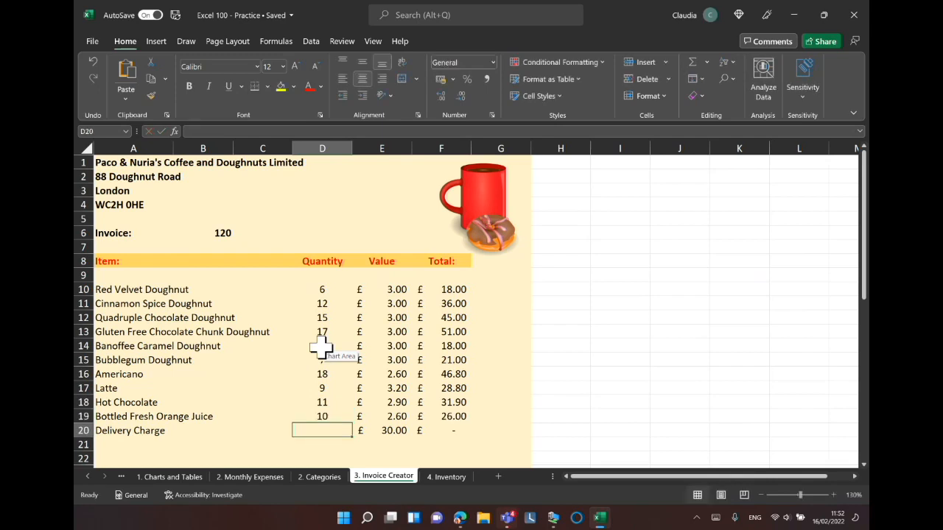
type("15")
key("Return")
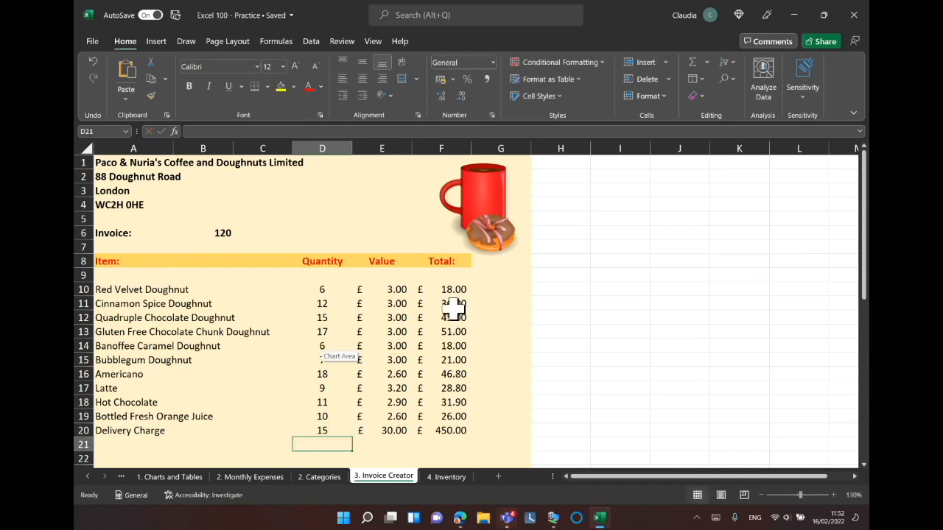
Clear all the existing total formulas in F10 to F20.
left_click_drag(451, 305, 458, 433)
key("BackSpace")
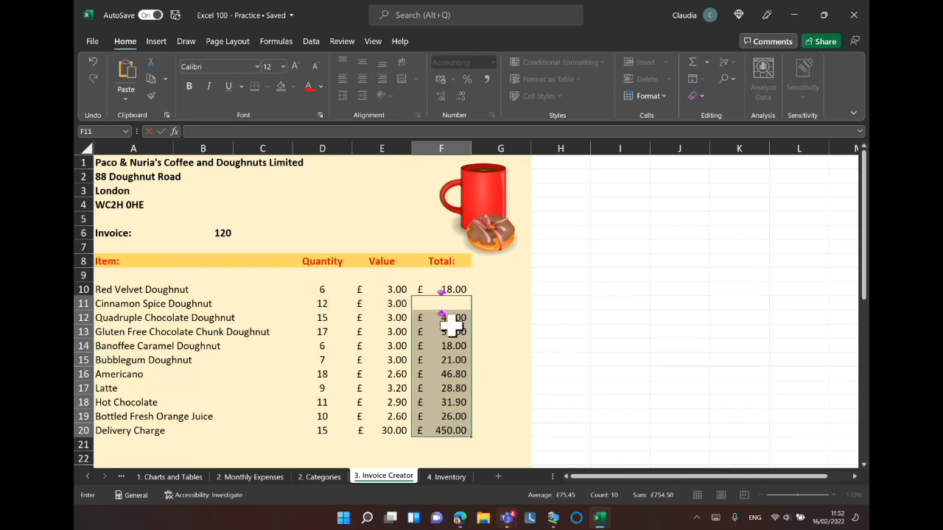
left_click_drag(451, 324, 457, 432)
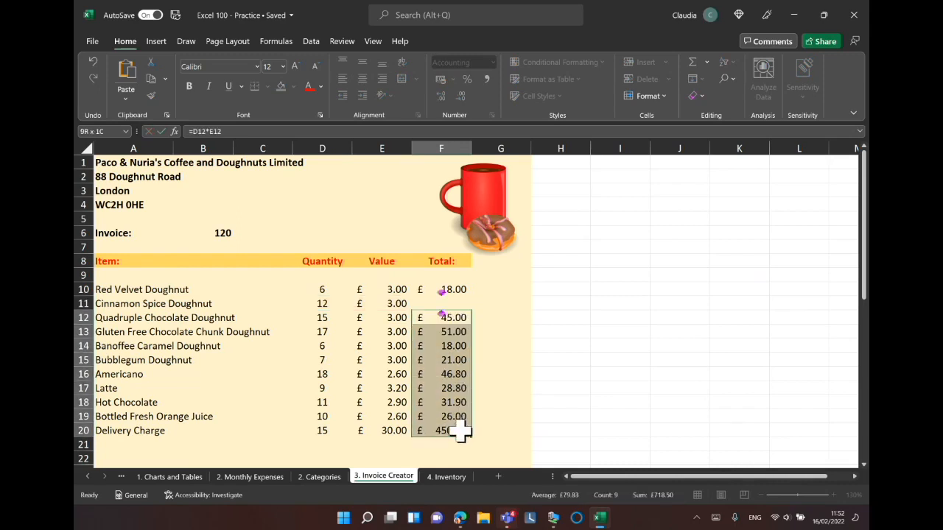
key("Delete")
left_click(602, 387)
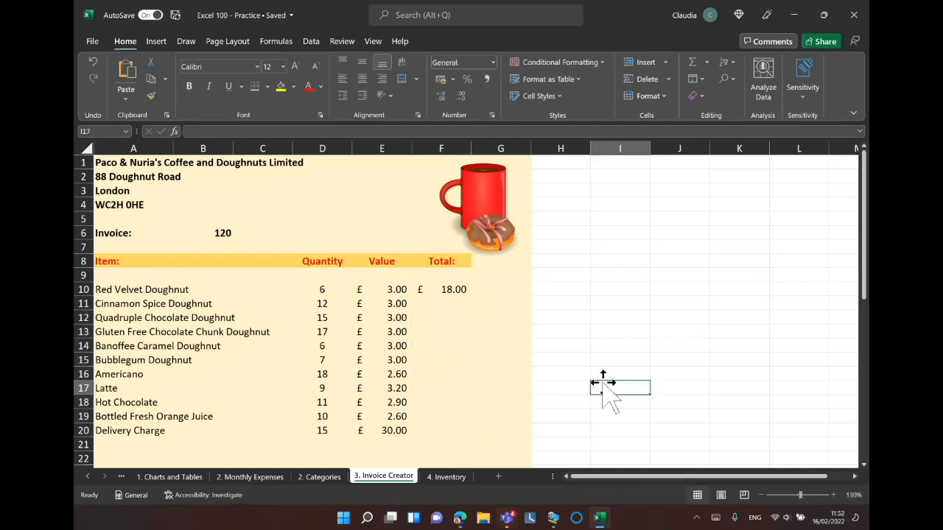
left_click(463, 293)
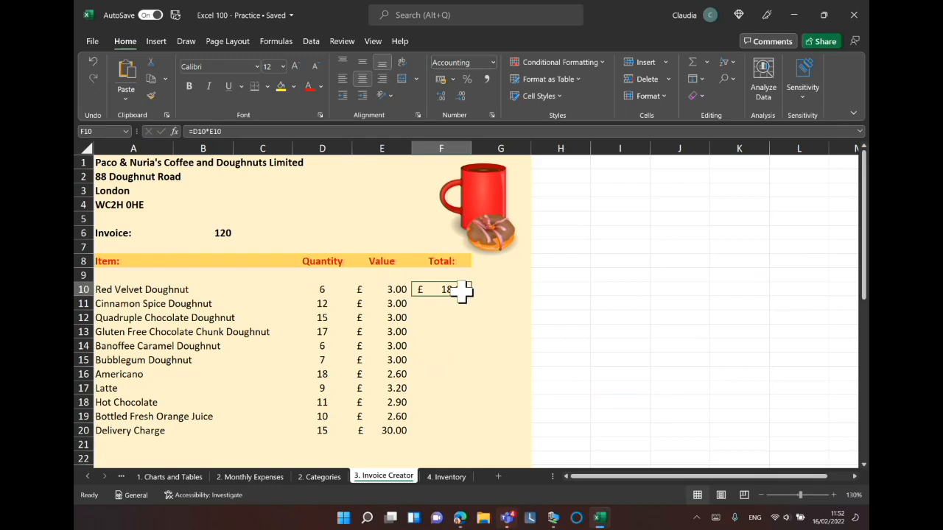
key("BackSpace")
left_click(495, 288)
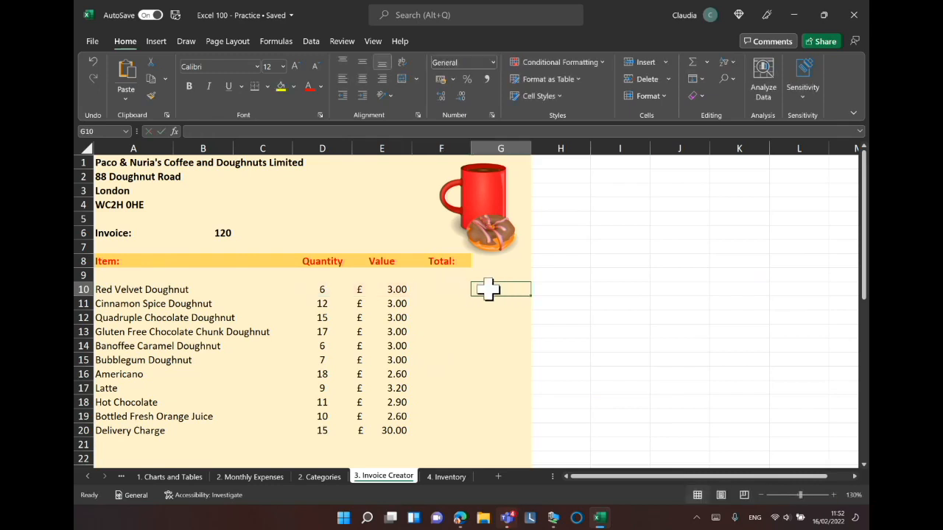
Enter the formula =D10*E10 in F10 to multiply the Red Velvet quantity by its value.
left_click(444, 290)
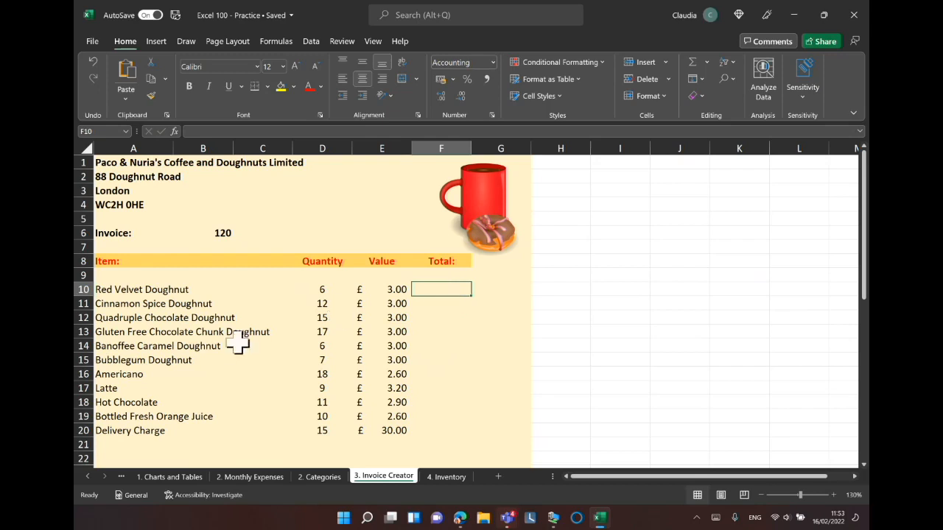
key("ctrl")
type("=")
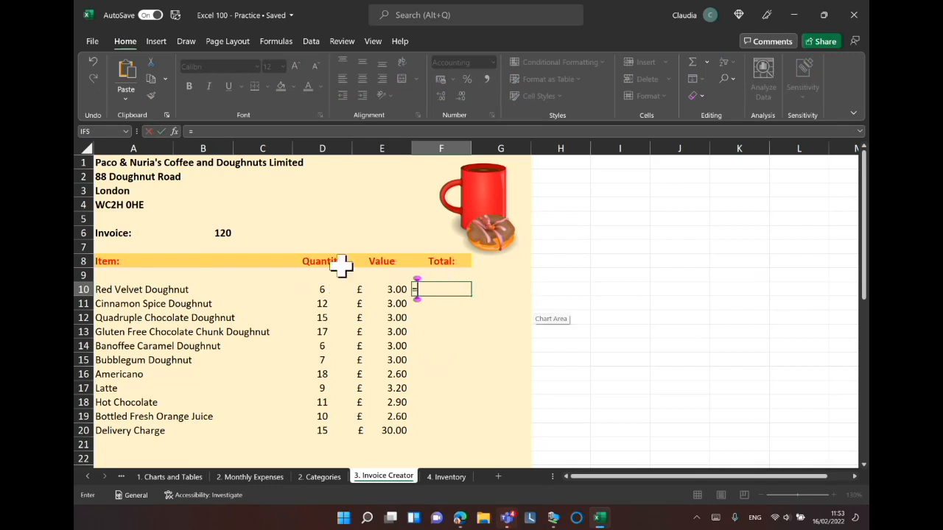
left_click(335, 290)
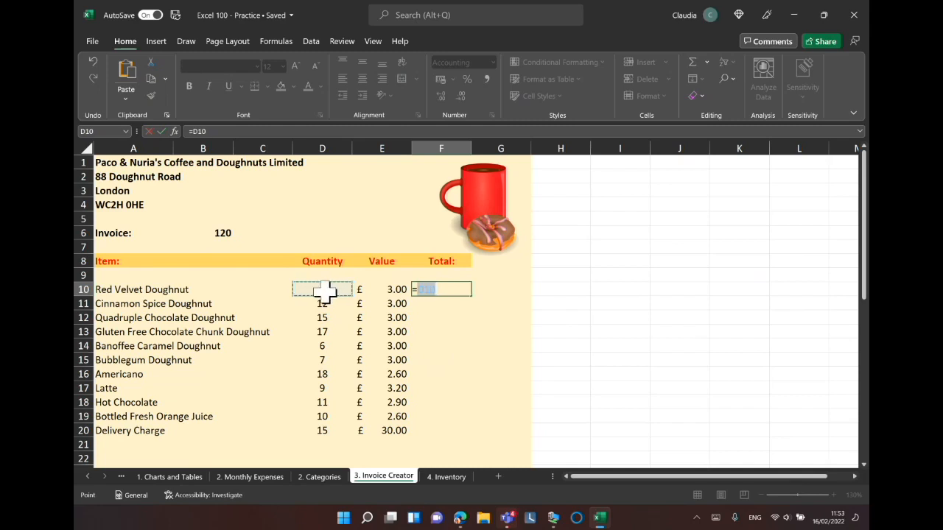
type("*")
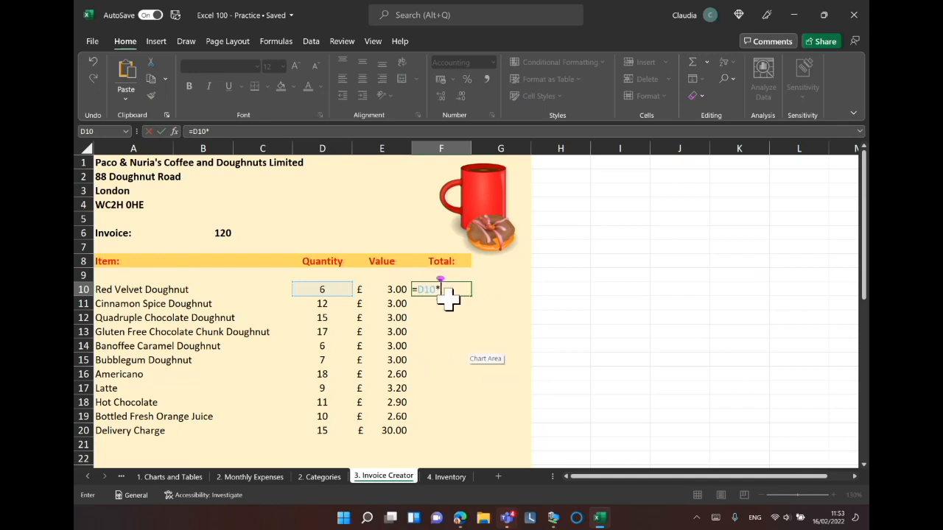
left_click(377, 290)
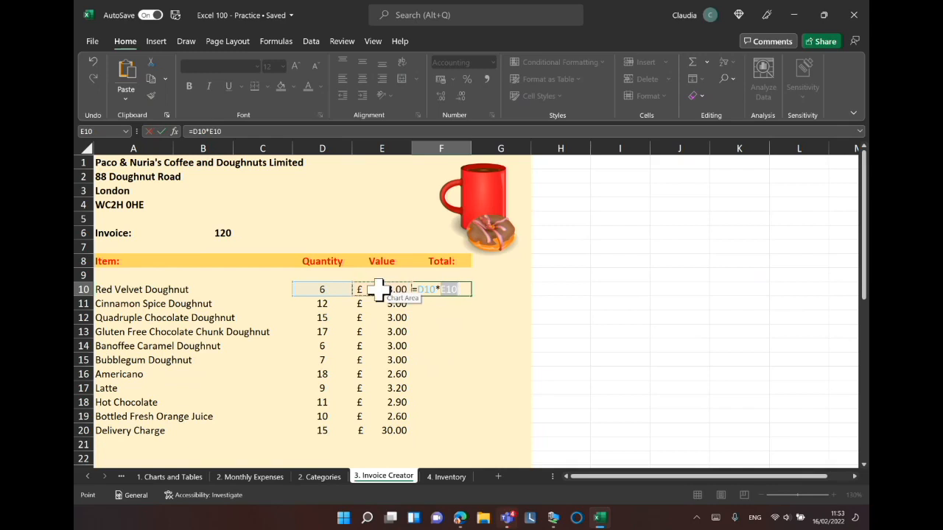
key("Return")
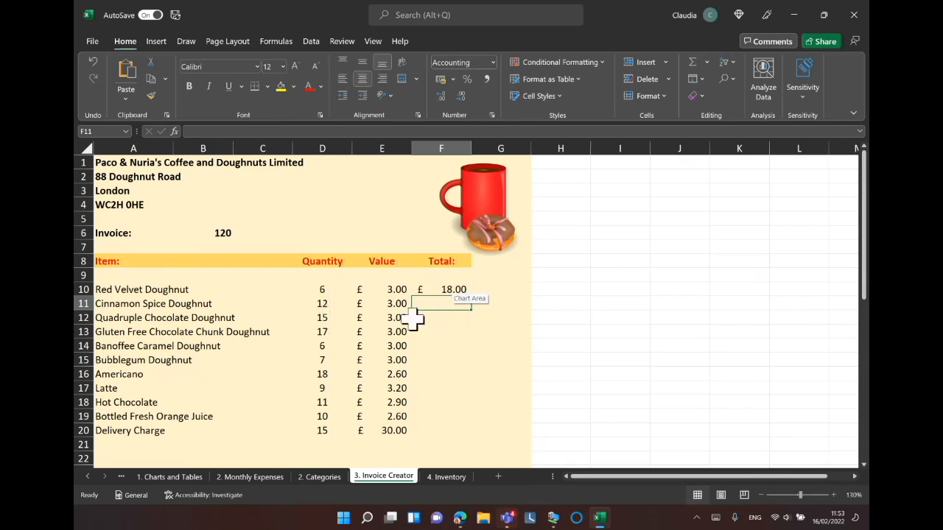
Enter the formula =D11*E11 in F11 for the Cinnamon Spice Doughnut total.
left_click(326, 305)
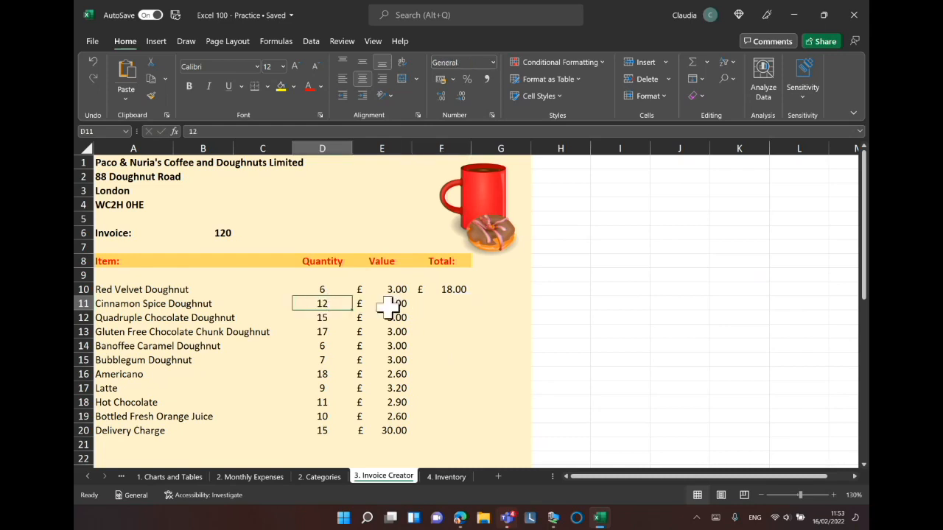
left_click(432, 306)
type("=")
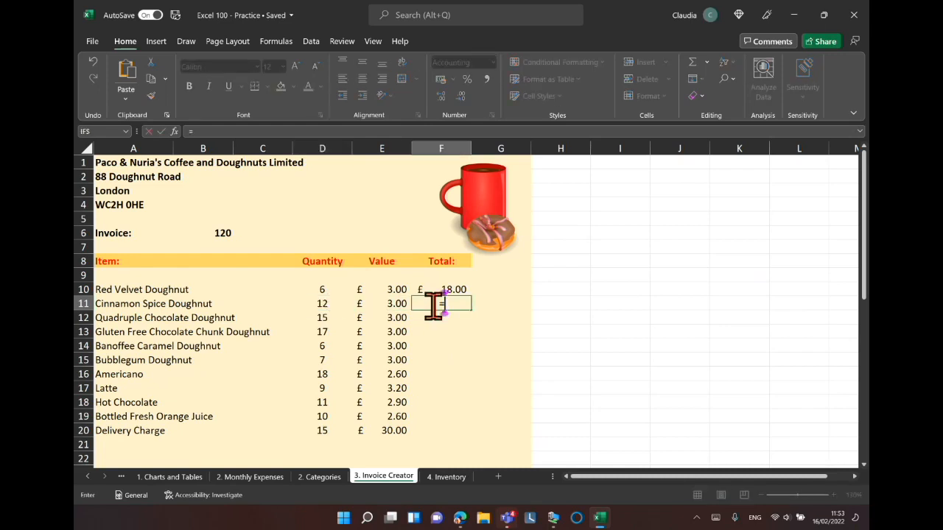
left_click(330, 304)
type("*")
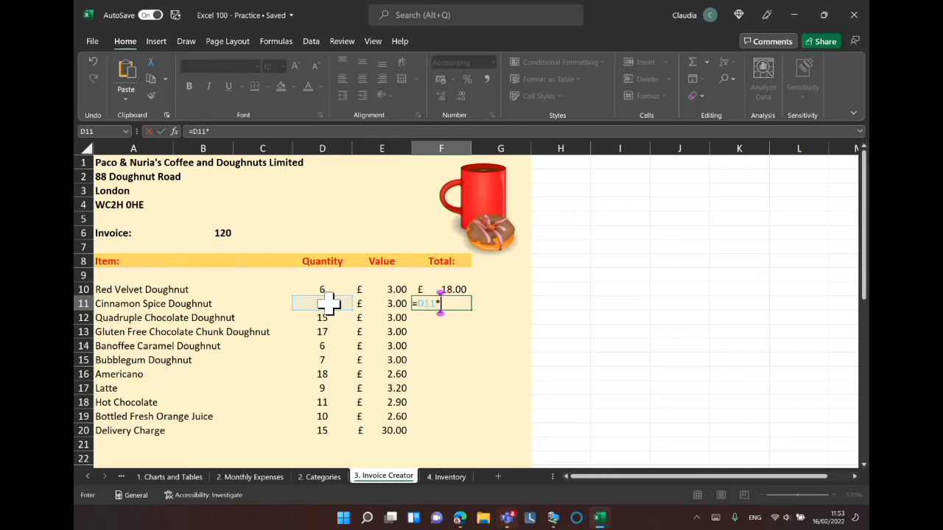
left_click(386, 304)
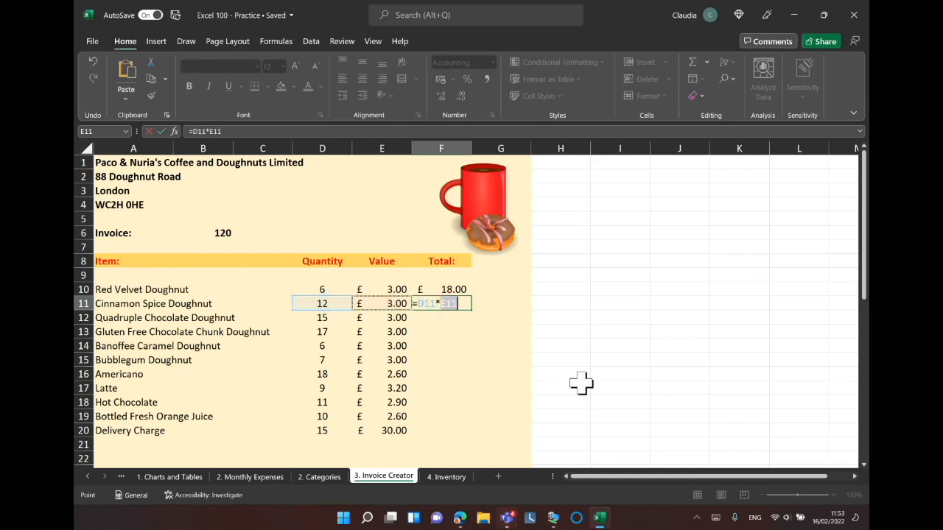
key("Return")
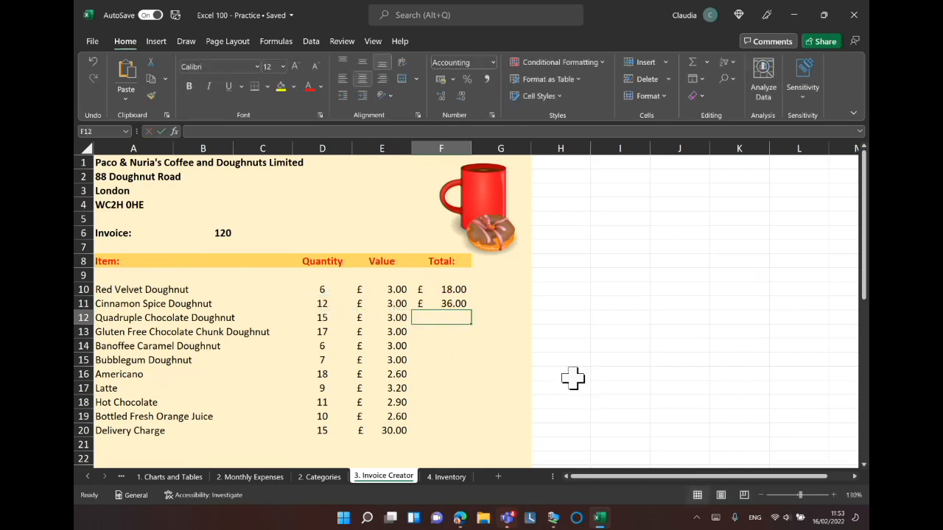
Copy the F11 total formula down through F20 with the fill handle.
left_click(458, 304)
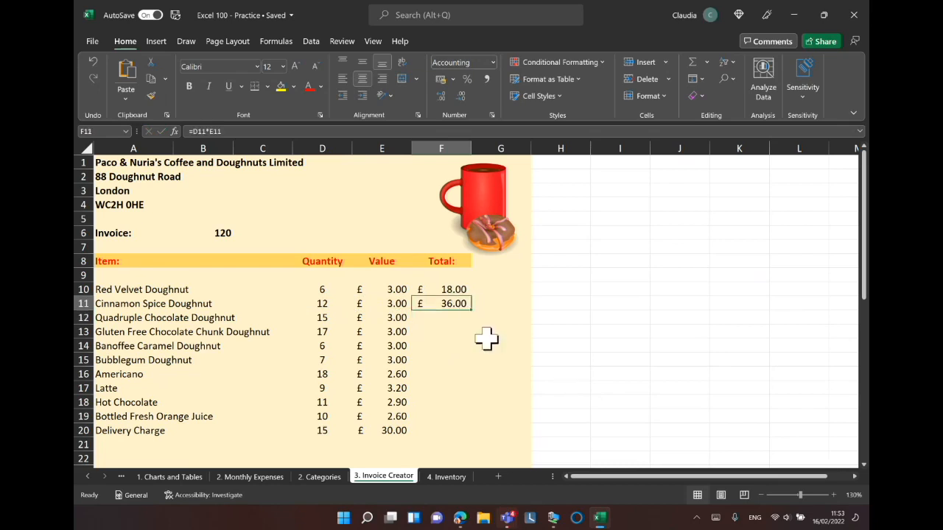
left_click(461, 293)
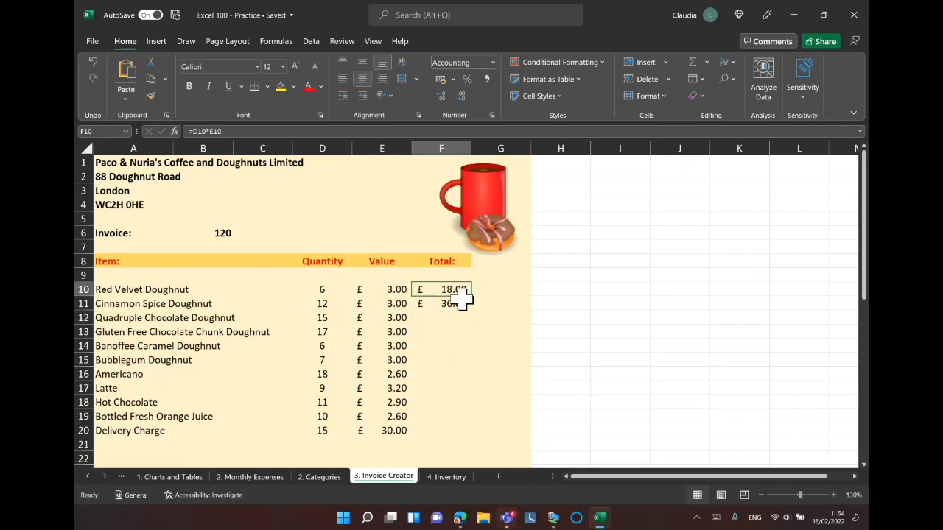
left_click(467, 296)
left_click(458, 304)
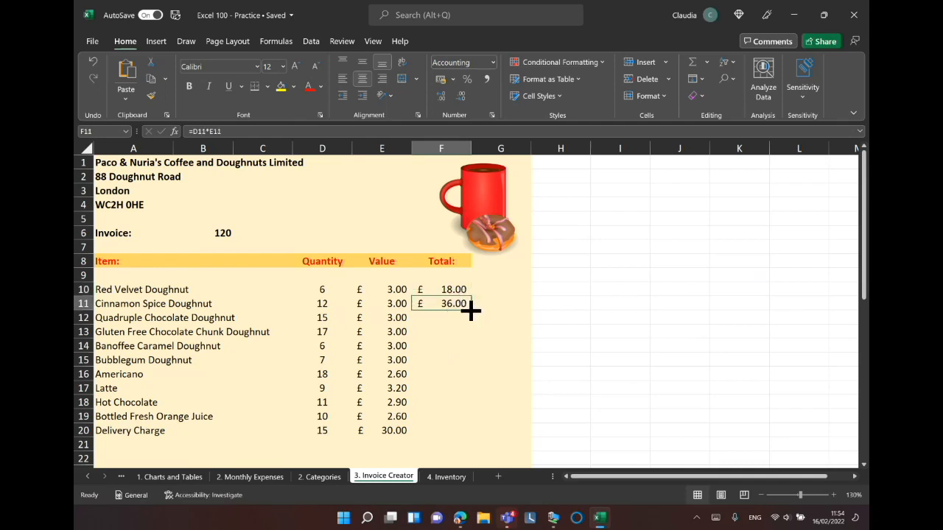
key("ctrl")
key("ctrl")
left_click_drag(472, 311, 464, 433)
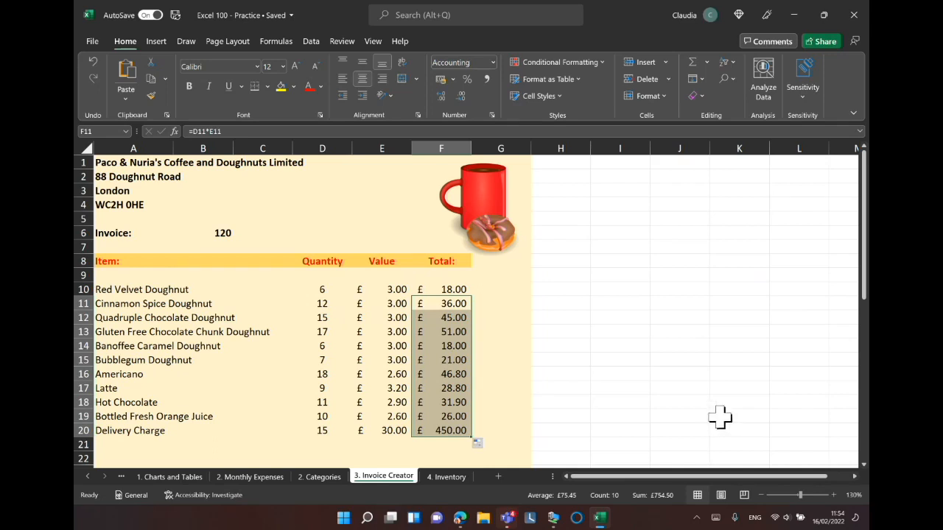
left_click(676, 191)
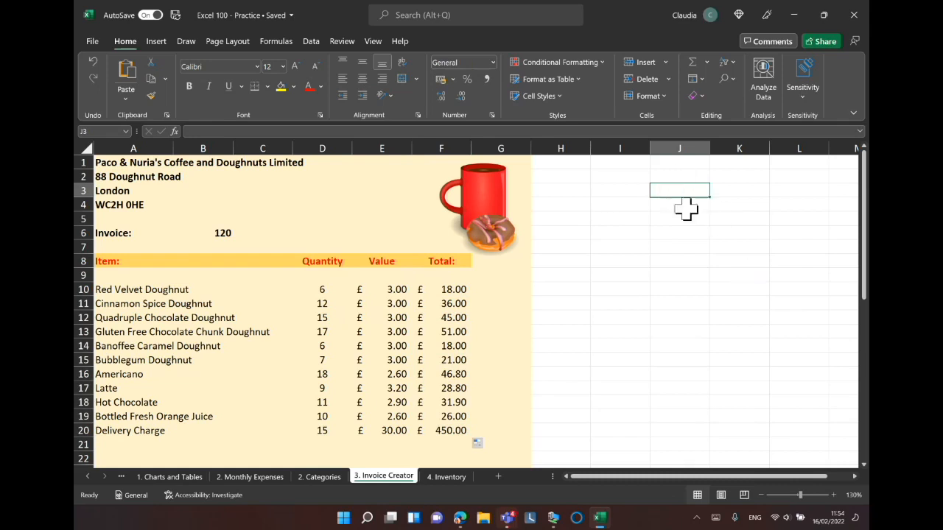
Enter the numbers 1, 2, 3 and 4 in cells J3 to J6 and select J6.
type("1")
key("Return")
type("2")
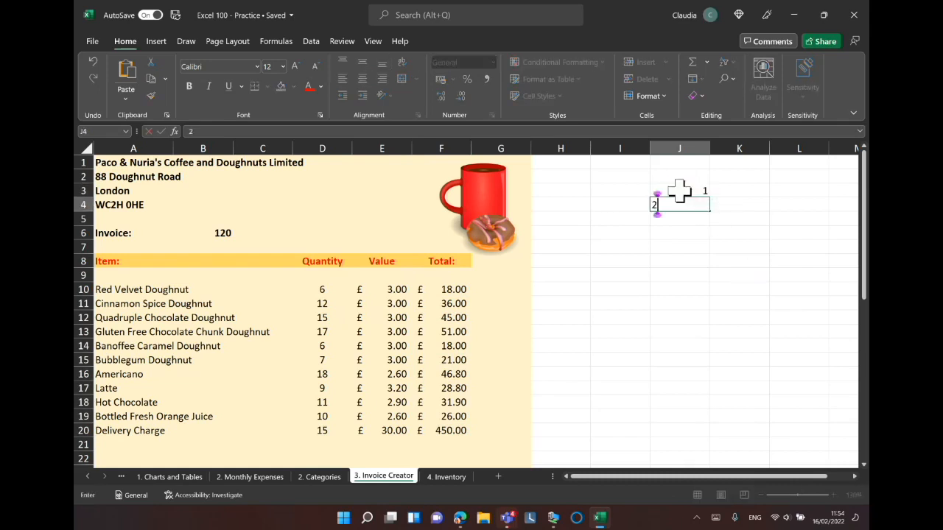
key("Return")
type("3")
key("Return")
type("4")
key("Return")
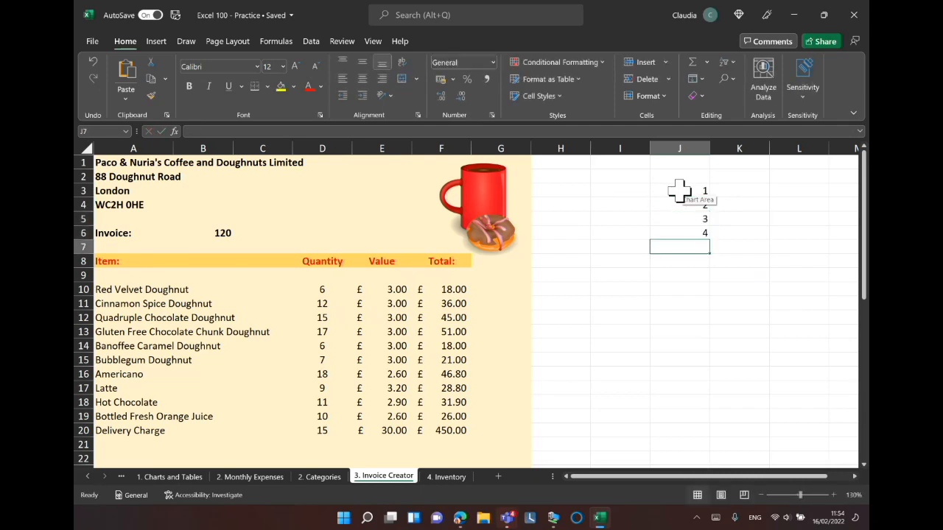
left_click(700, 229)
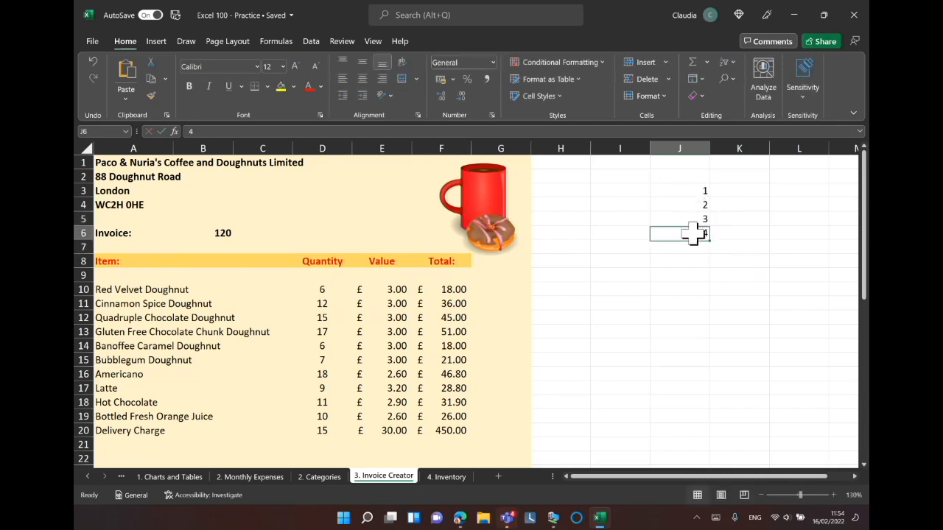
Extend the numbers 1 to 4 in column J into a series running 1 to 12 down to J14.
left_click(697, 191)
left_click_drag(697, 191, 709, 354)
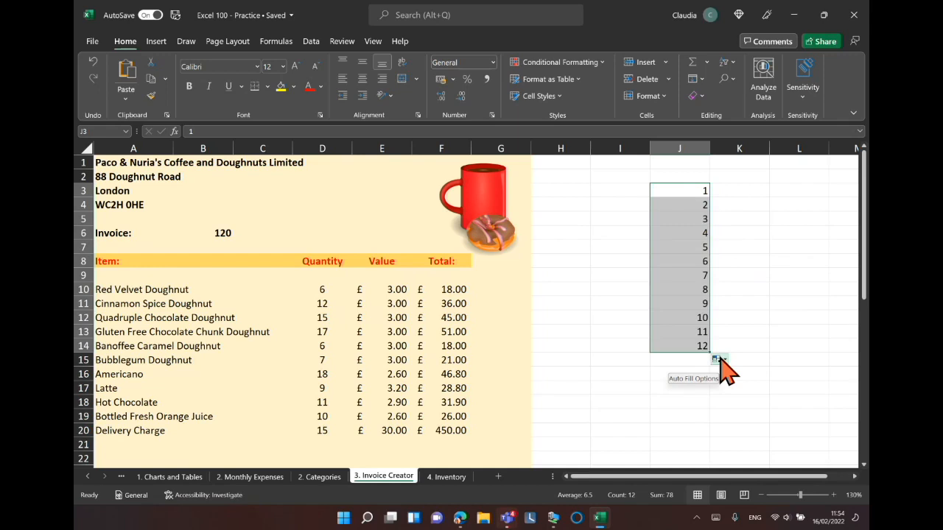
Enter the weekdays Monday, Tuesday and Wednesday in cells K3 to K5.
left_click(755, 193)
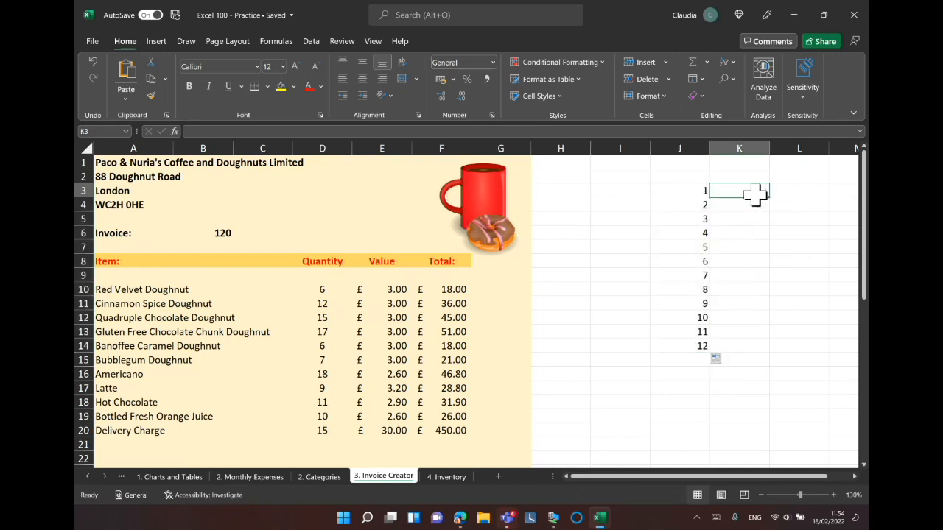
type("Monday")
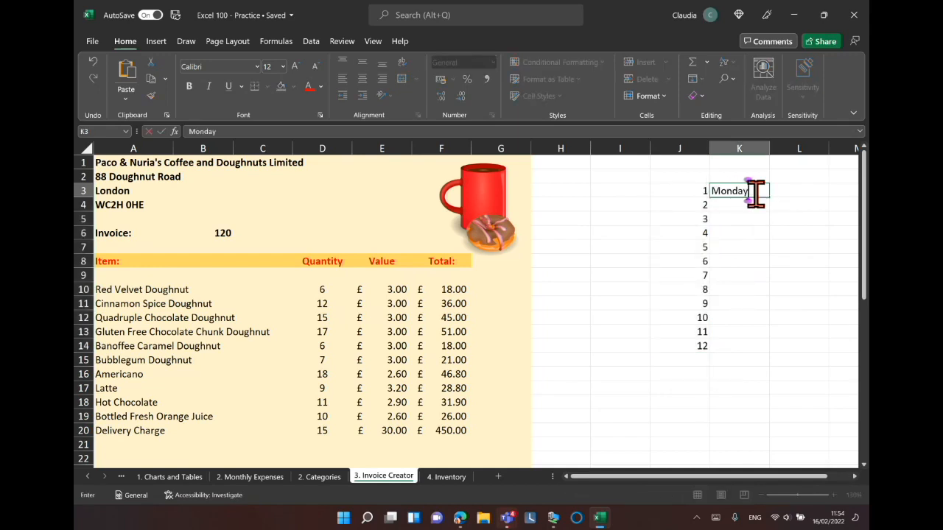
key("Return")
type("Tuesday")
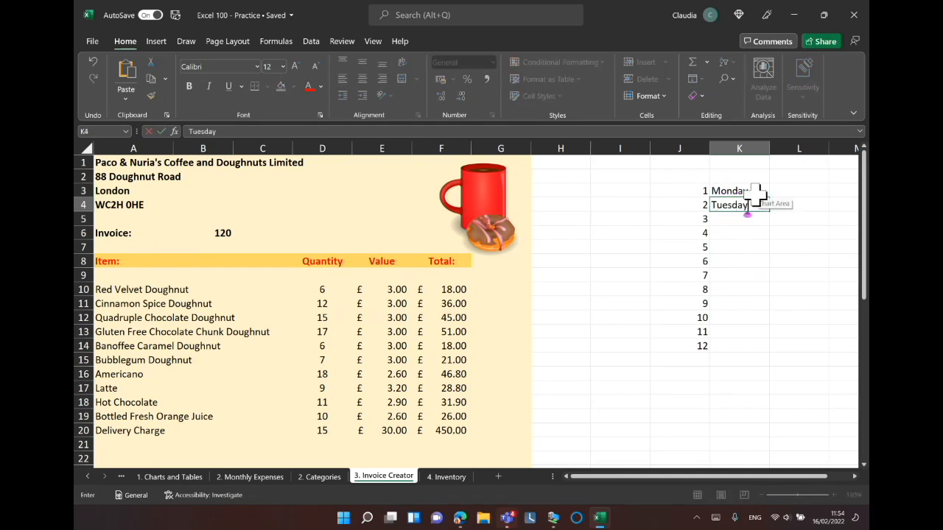
key("Return")
type("We")
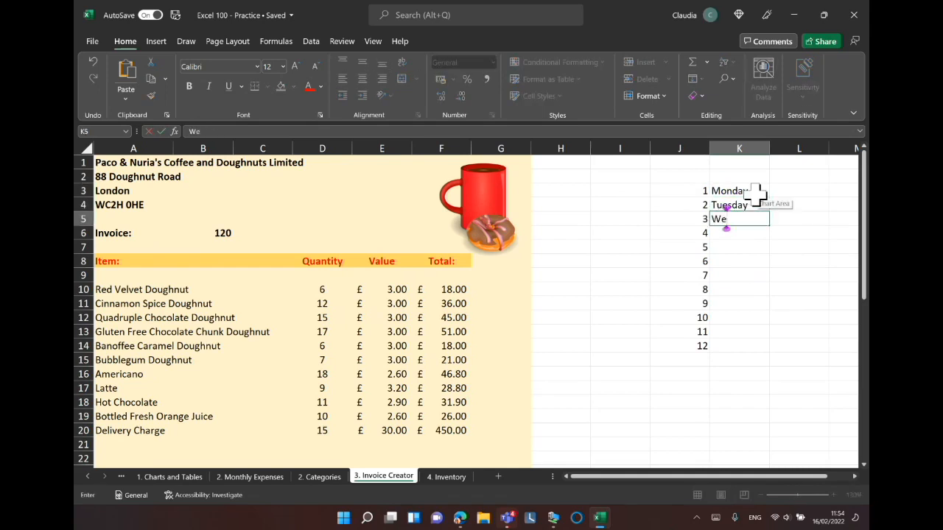
type("dnesday")
key("Return")
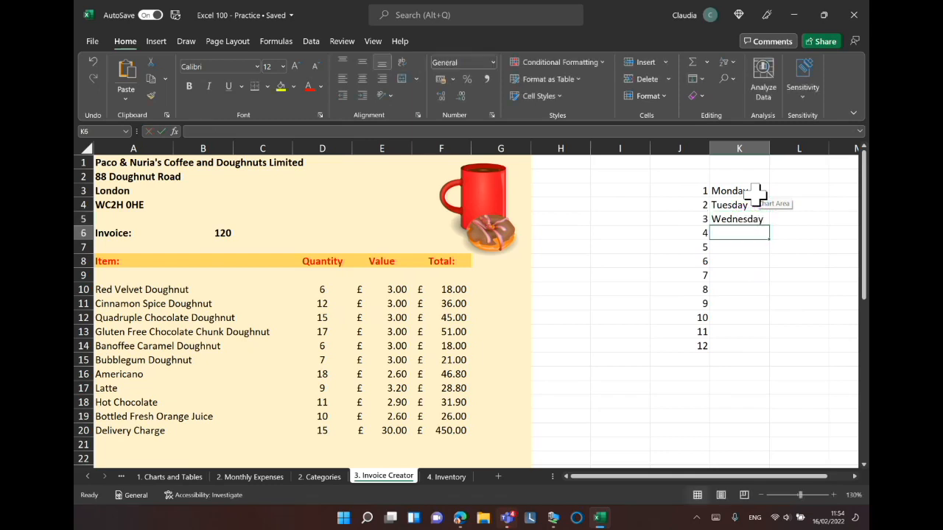
Select the three weekday cells and auto-fill the day names down column K through K14.
left_click(759, 206)
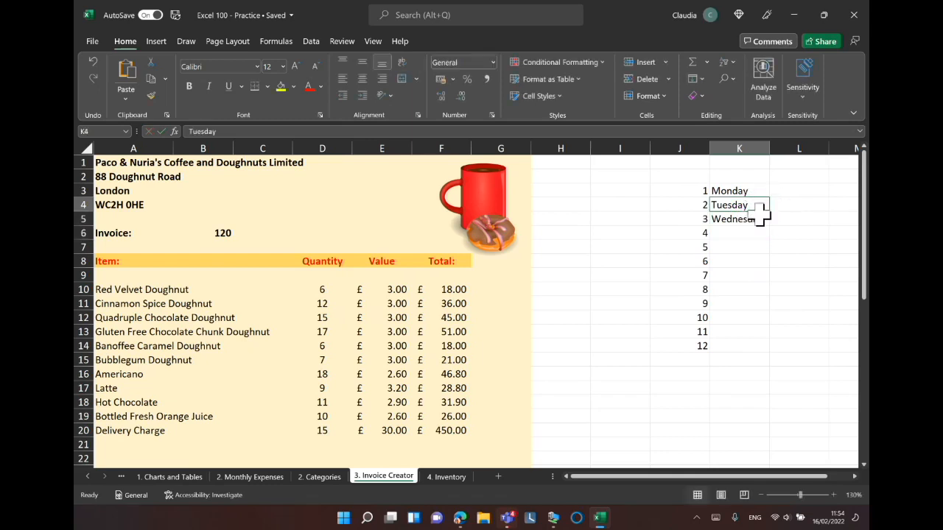
left_click(759, 219)
left_click_drag(757, 191, 764, 350)
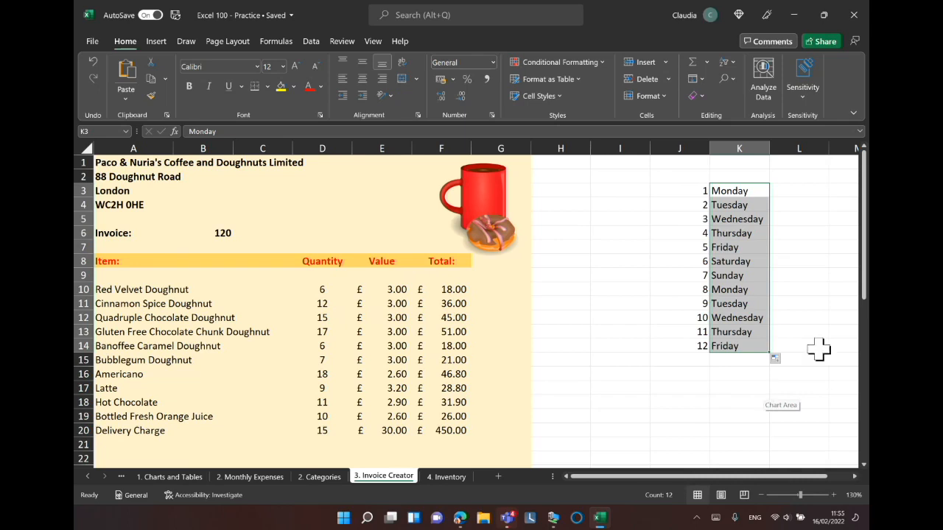
Write the note ALT+= in cell H31 beside the invoice totals area.
left_click_drag(865, 181, 856, 267)
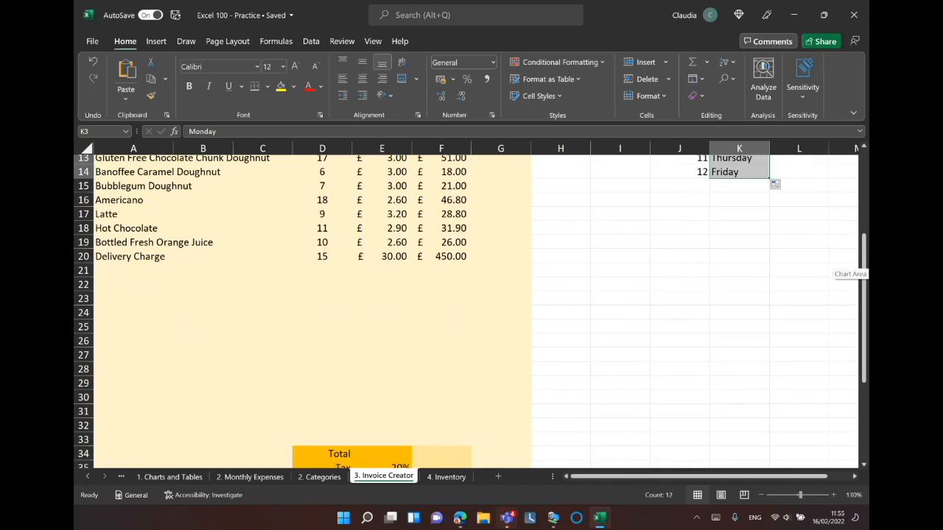
scroll(856, 266, "up", 3)
scroll(856, 266, "down", 3)
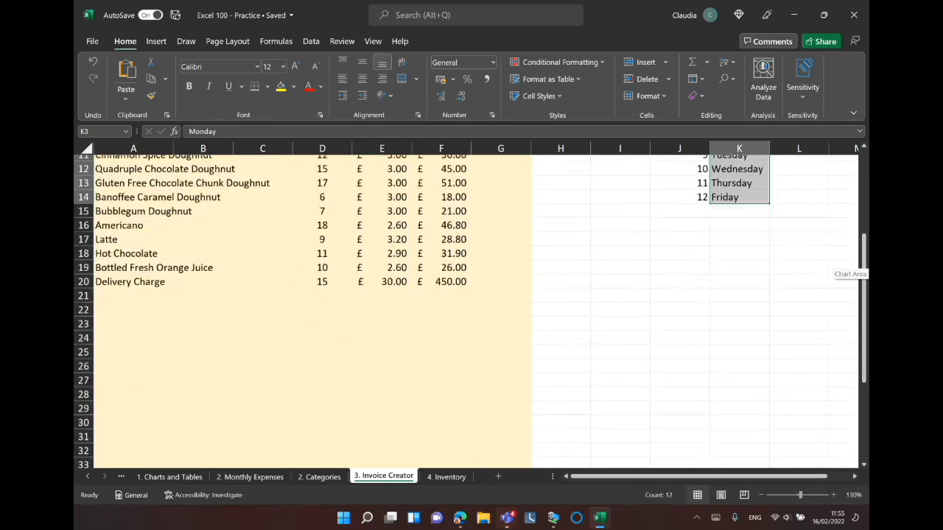
scroll(856, 267, "up", 1)
scroll(856, 267, "down", 1)
scroll(856, 267, "up", 1)
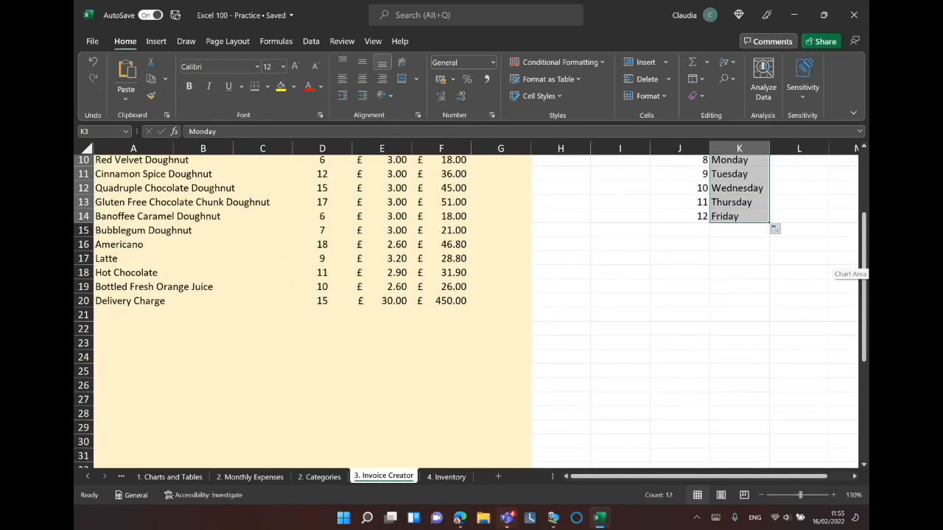
scroll(856, 267, "down", 3)
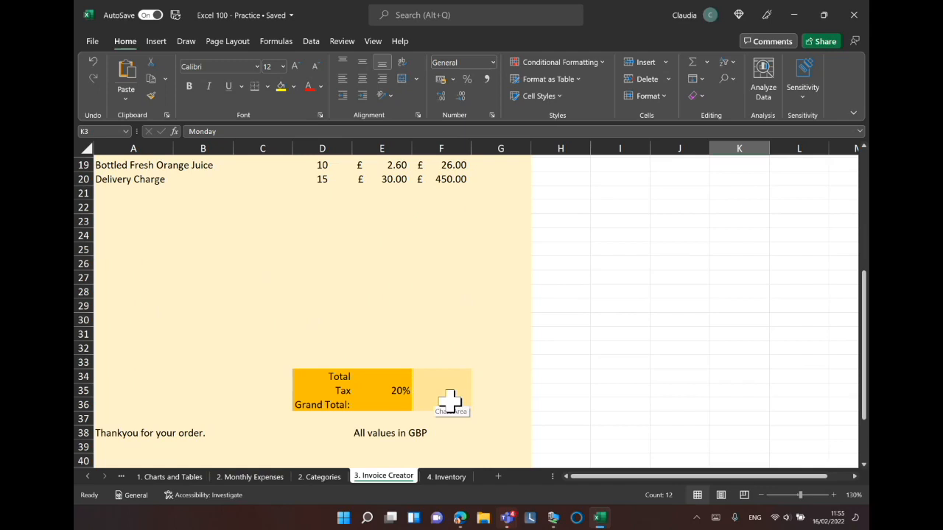
left_click(429, 377)
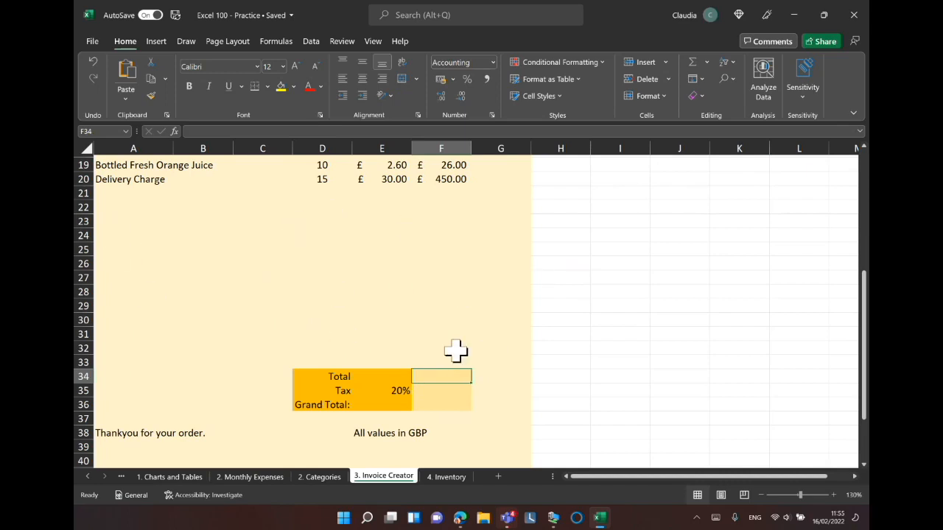
left_click(573, 335)
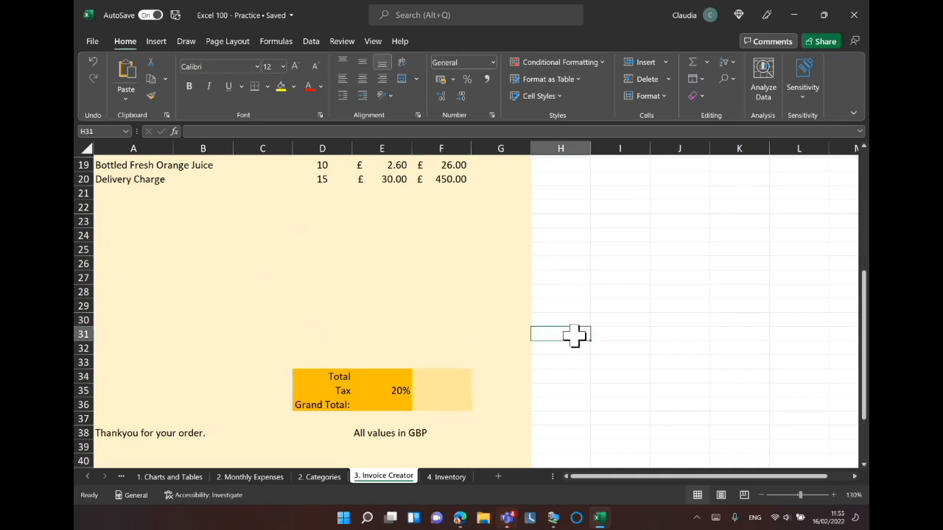
type("ALT")
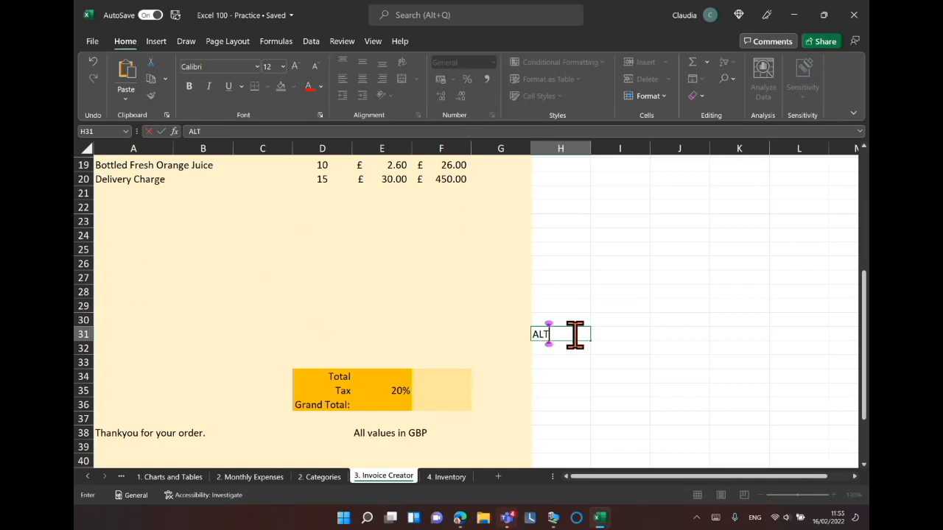
type("+=")
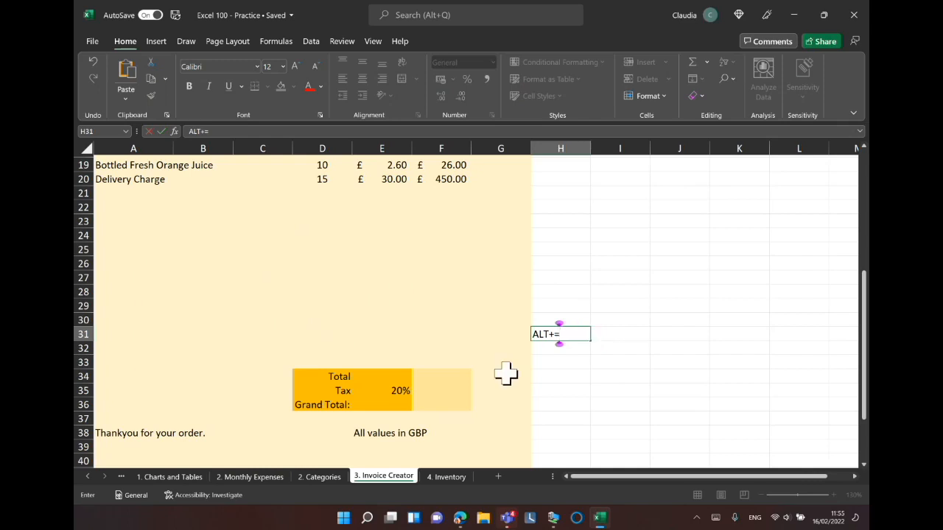
Use AutoSum in F34 to total the item amounts with =SUM(F10:F33).
left_click(443, 378)
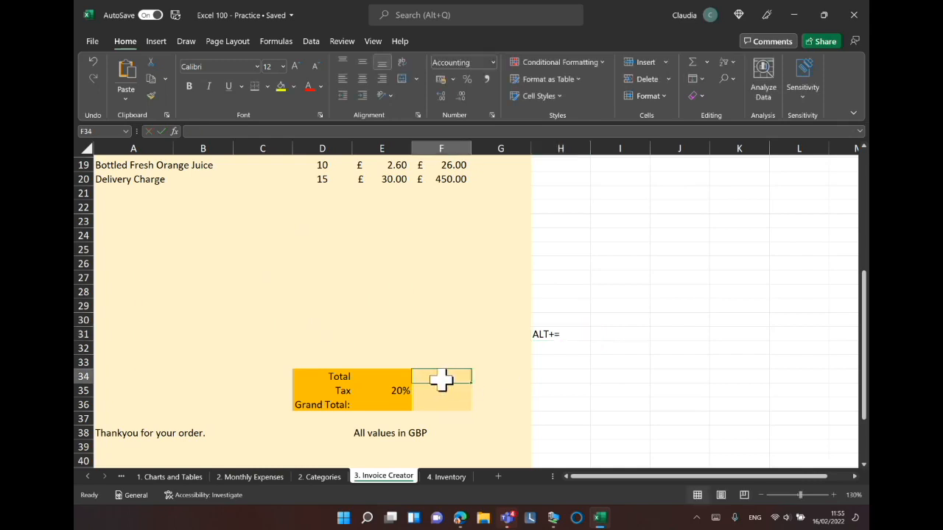
left_click(442, 379)
key("alt")
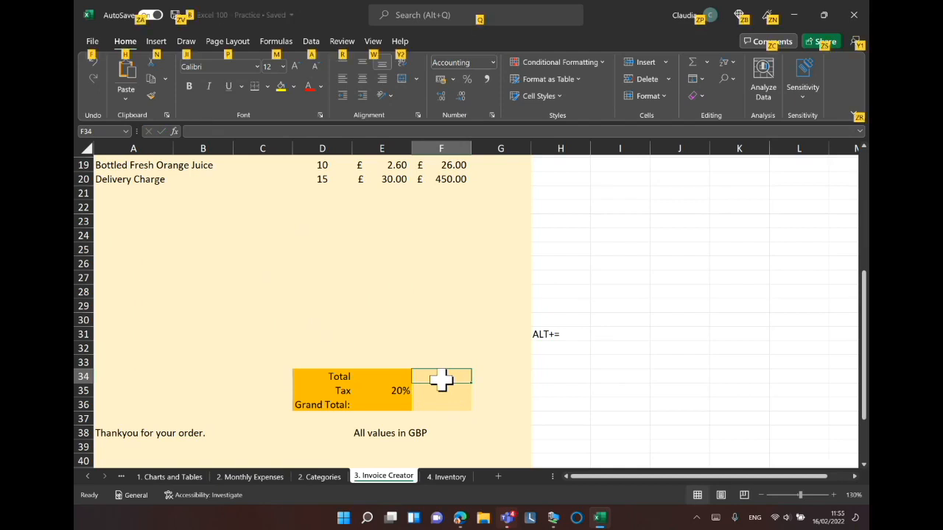
key("alt+=")
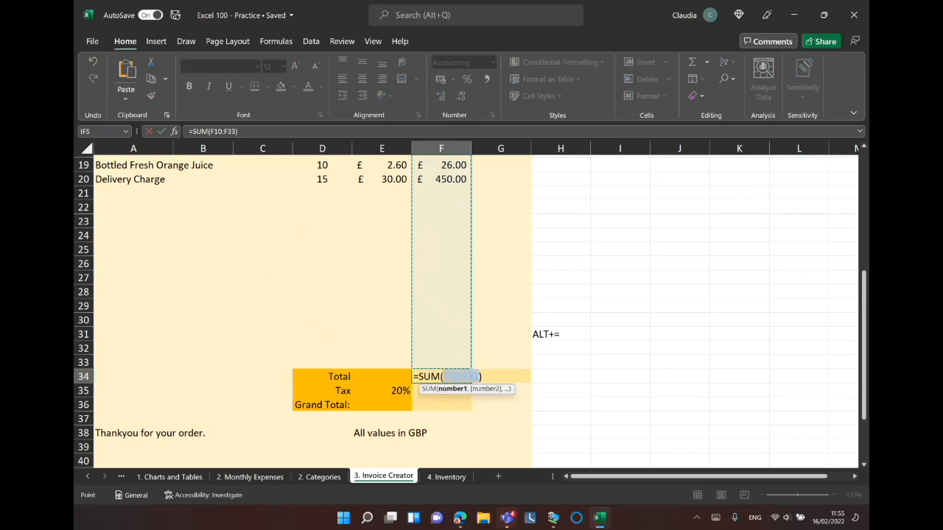
left_click_drag(865, 326, 868, 265)
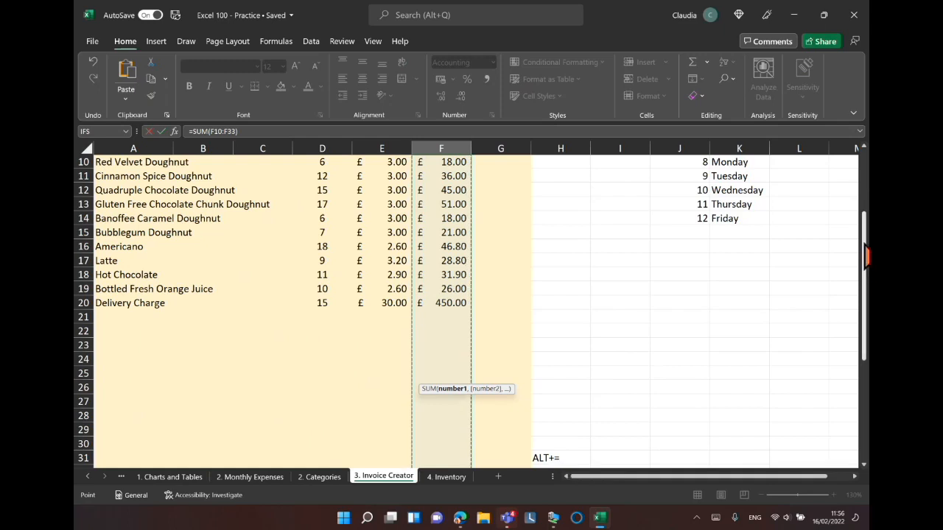
left_click_drag(867, 257, 867, 338)
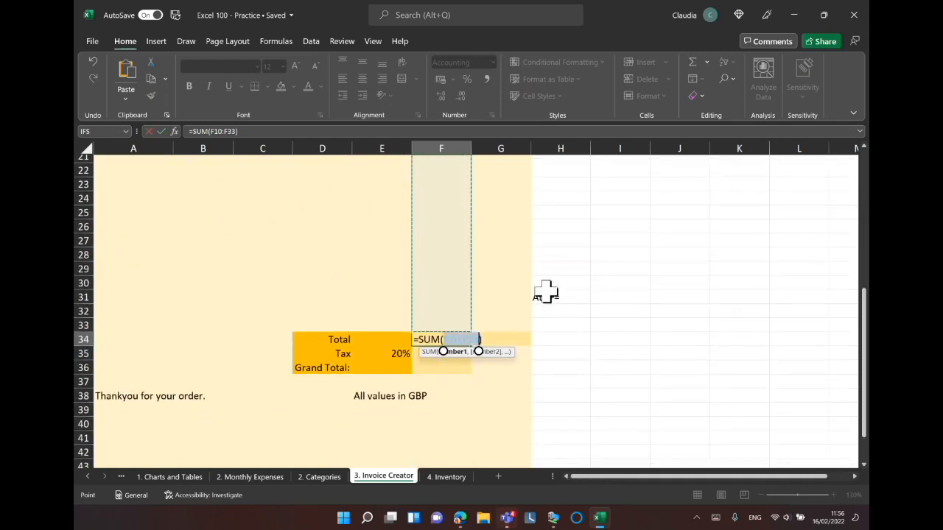
key("Return")
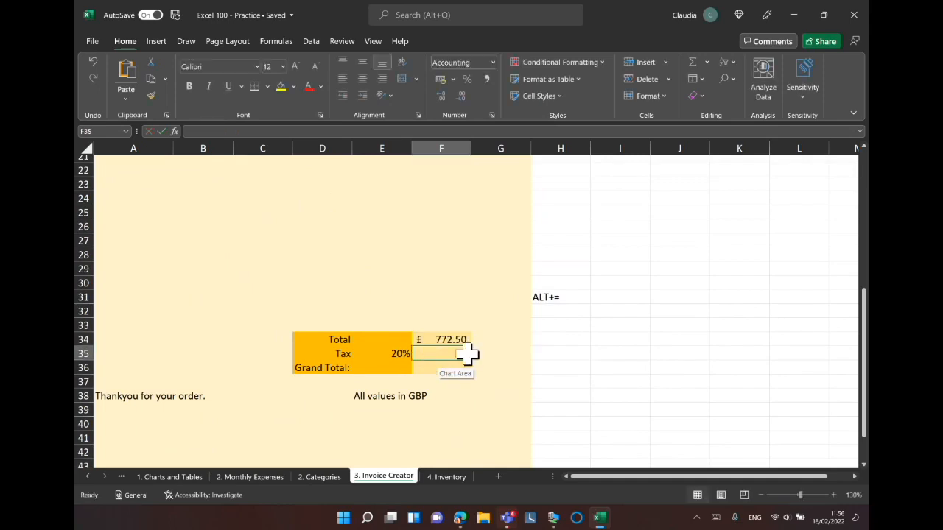
Enter the formula =F34*E35 in F35 to calculate the tax on the total.
left_click(451, 339)
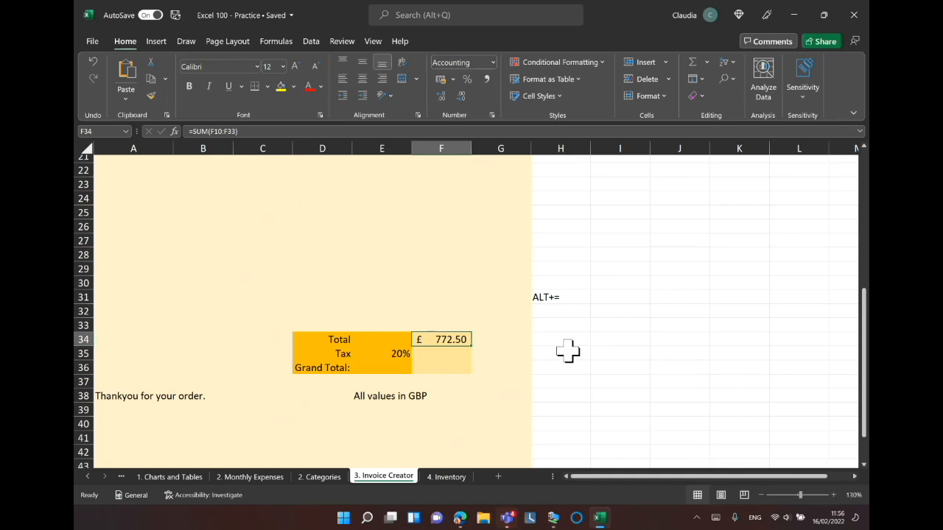
left_click(432, 353)
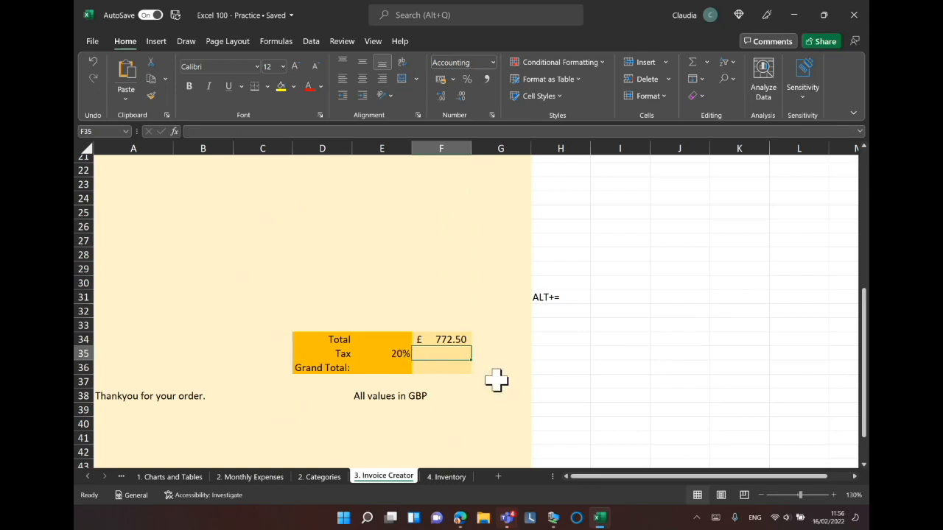
type("=")
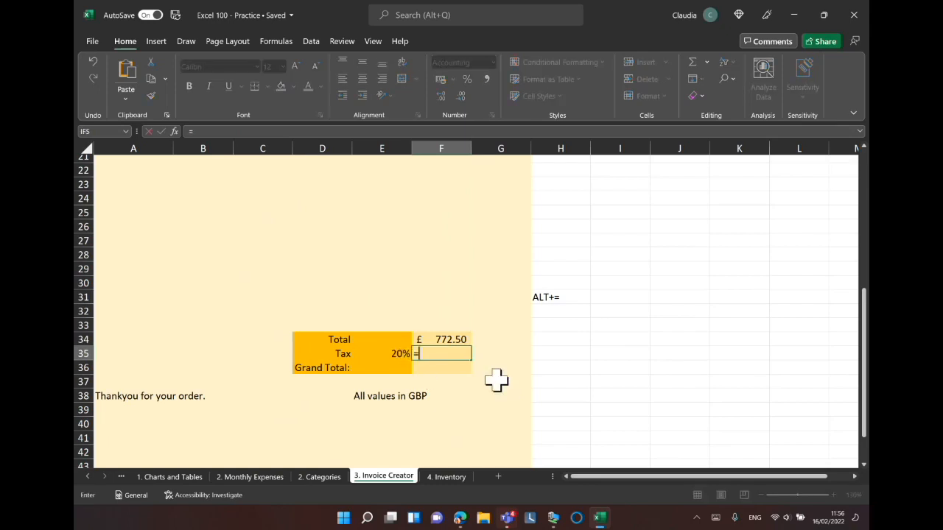
left_click(453, 338)
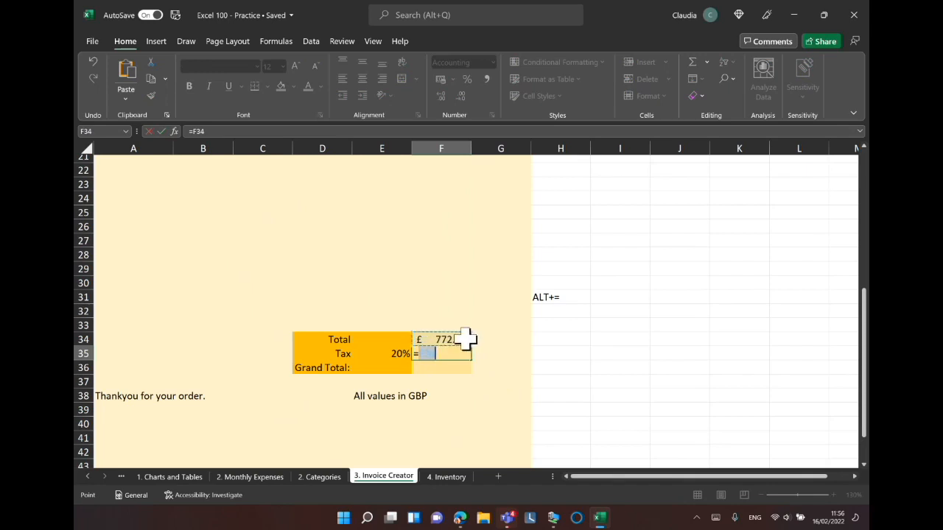
type("*")
left_click(388, 354)
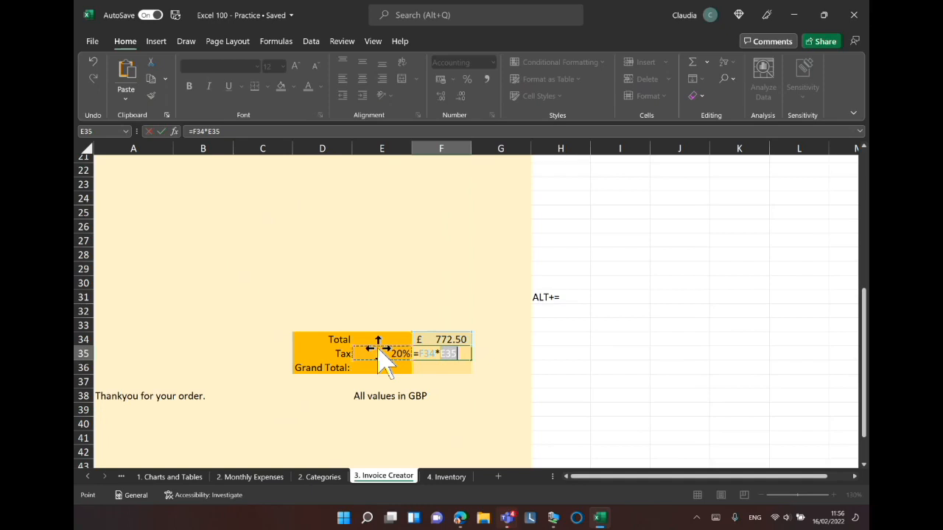
key("Return")
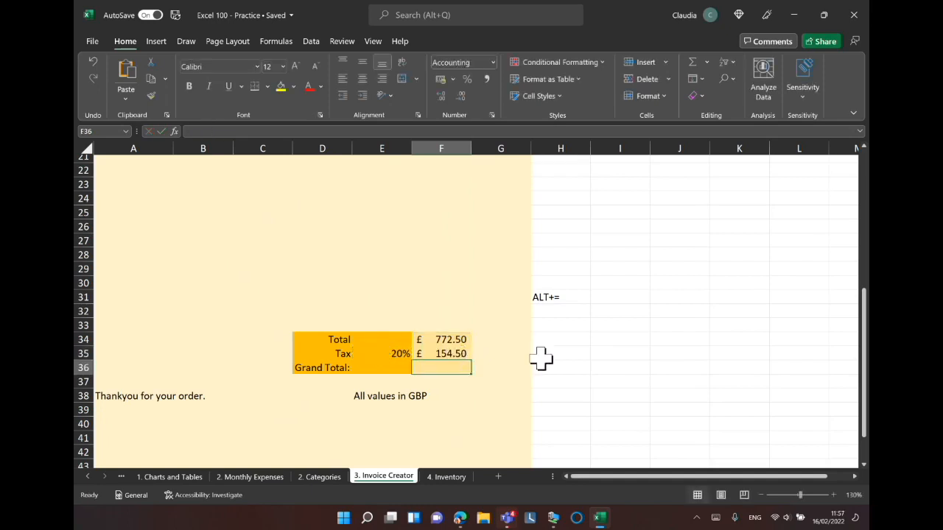
Change the tax rate in E35 to 25%.
left_click(391, 352)
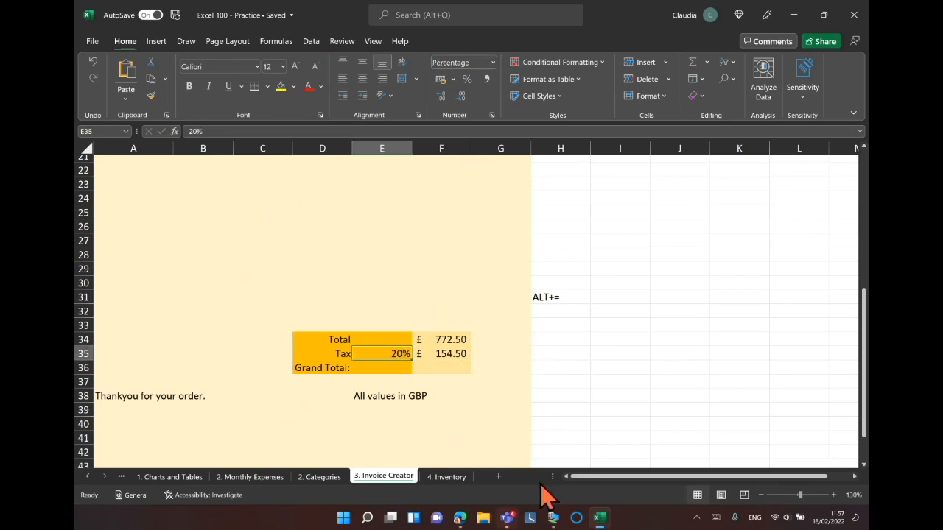
type("25")
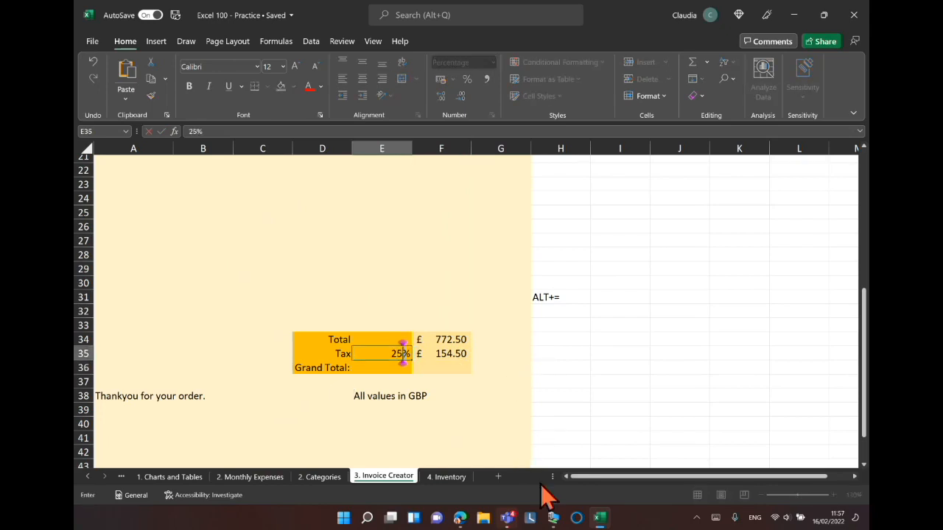
key("Return")
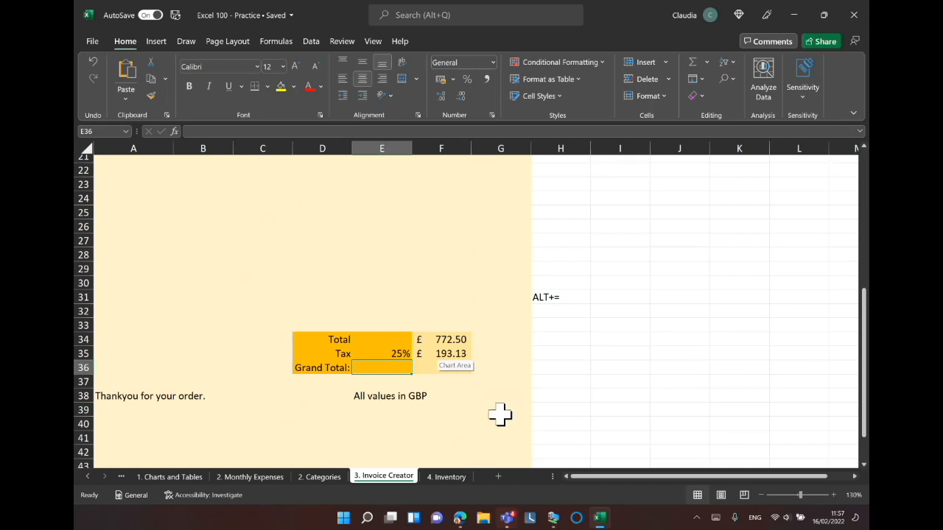
Enter =SUM(F34:F35) in F36 to add the total and tax into the grand total.
left_click(445, 367)
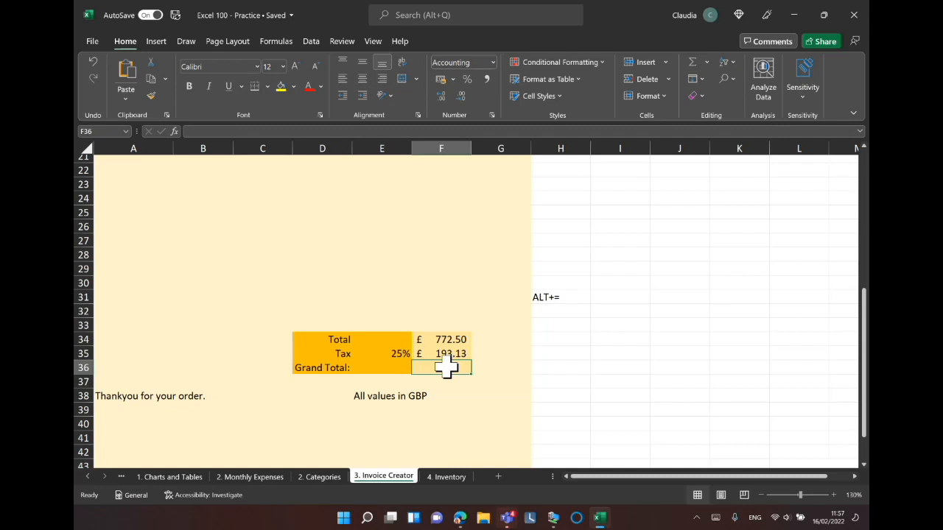
type("=sum")
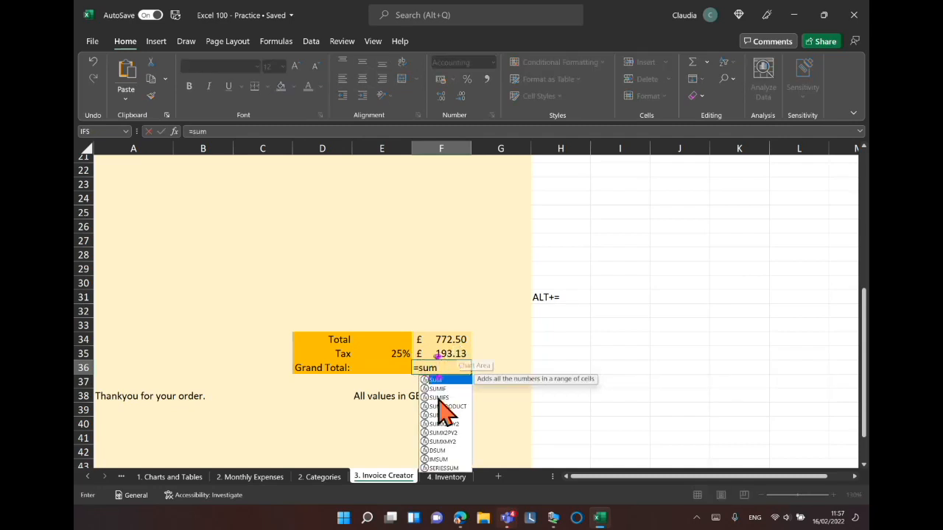
double_click(443, 379)
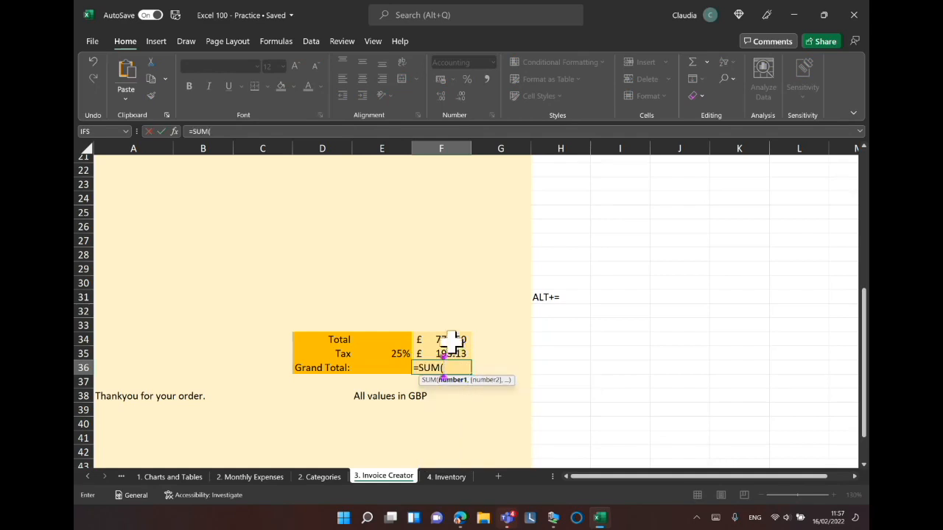
left_click_drag(450, 337, 451, 352)
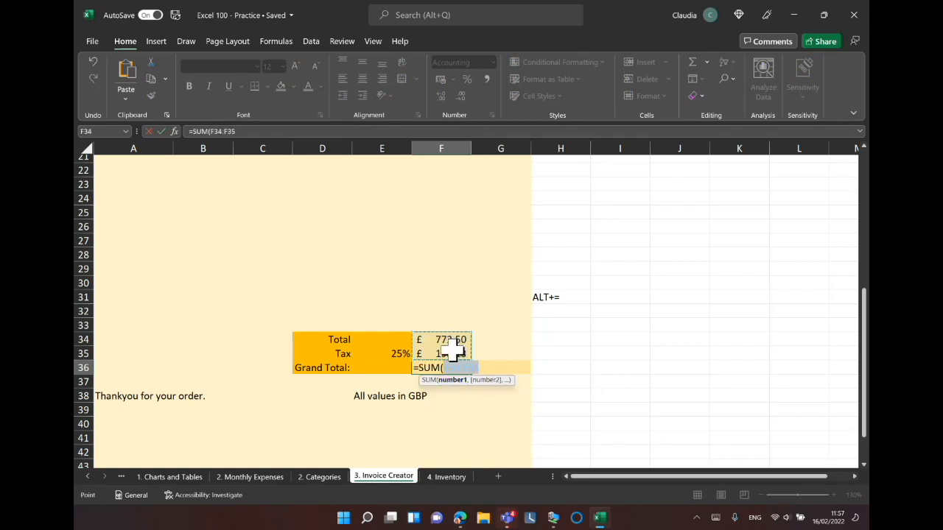
key("Return")
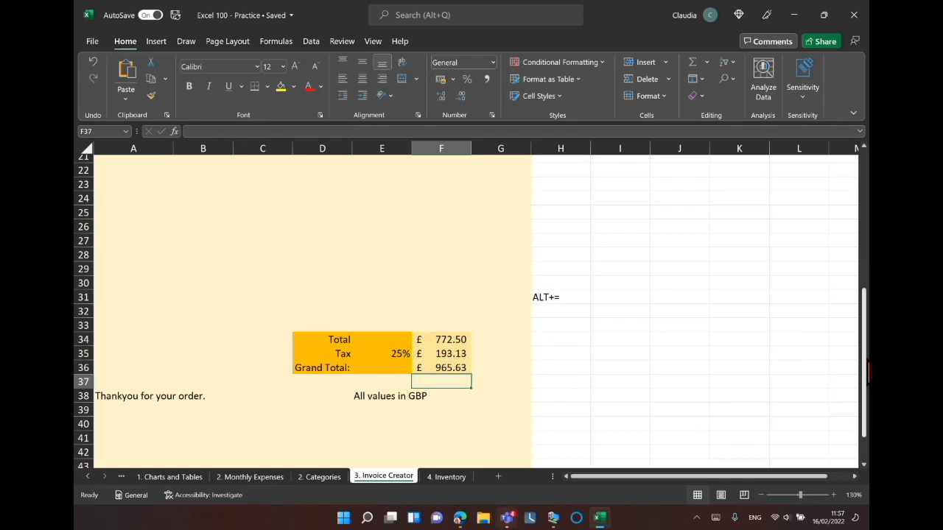
Open the Check Accessibility options for the workbook.
left_click_drag(867, 372, 866, 217)
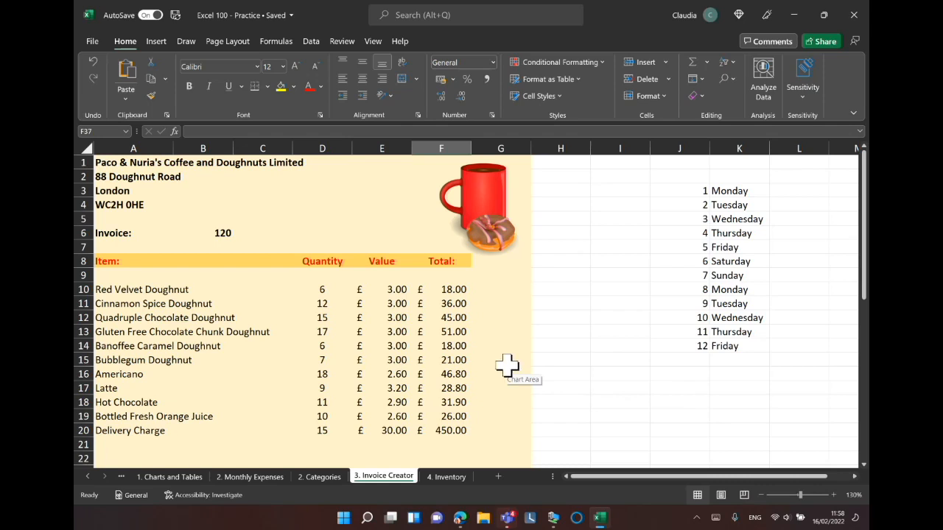
left_click(342, 42)
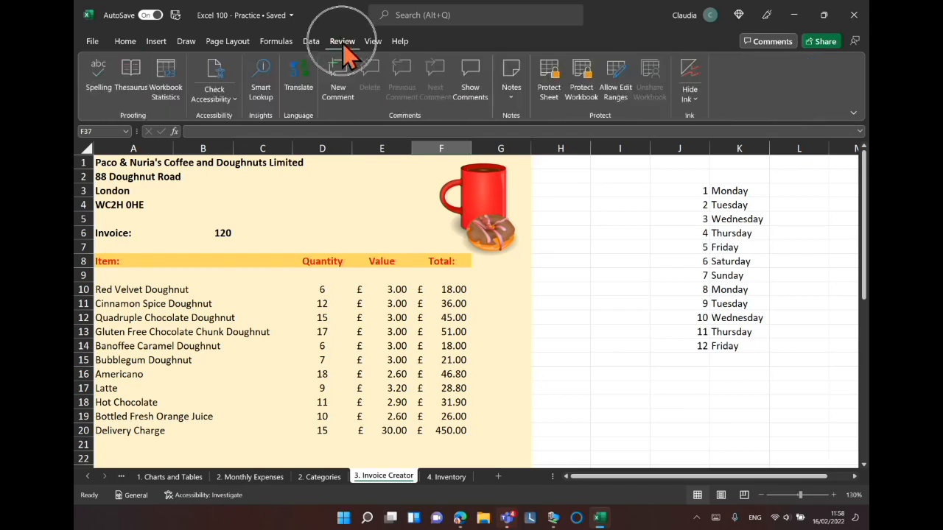
left_click(225, 99)
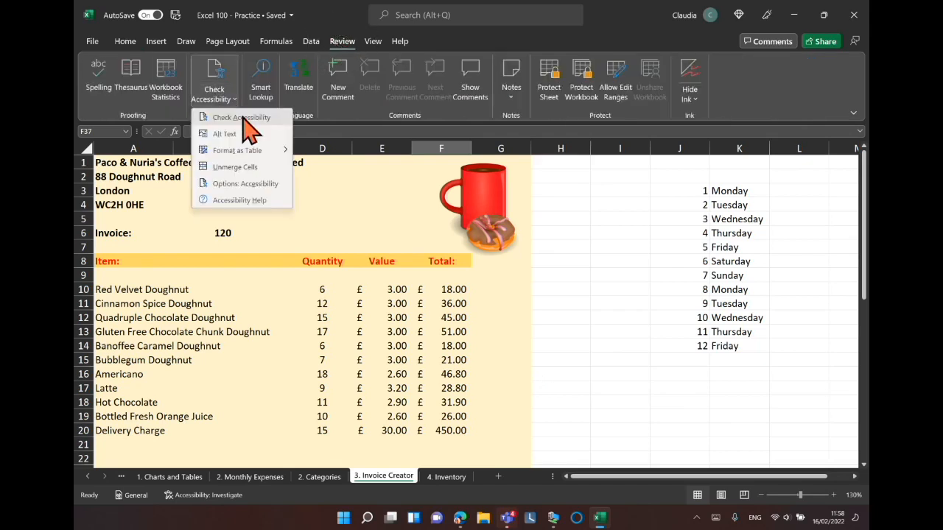
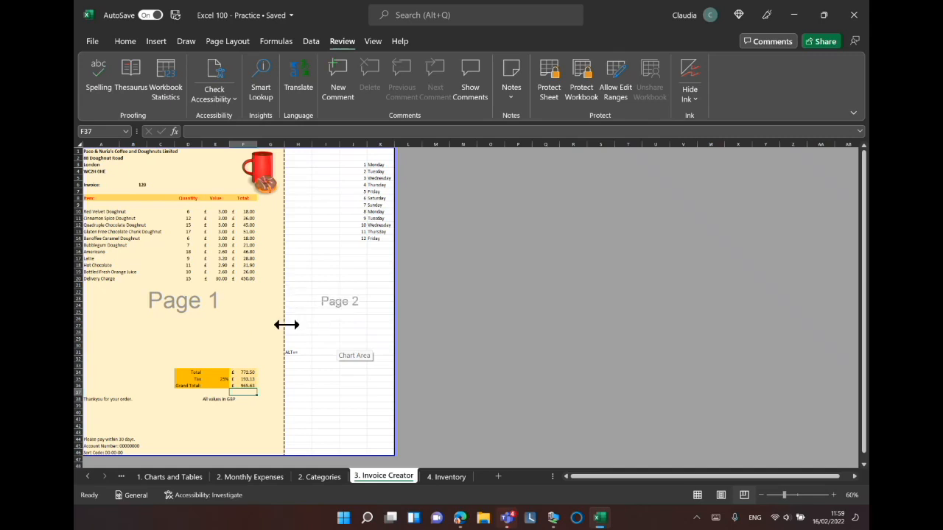
Switch to the Inventory sheet and format the Unit Price values in E2:E10 as Accounting.
mouse_move(286, 320)
left_mouse_down()
mouse_move(367, 324)
mouse_move(369, 302)
mouse_move(286, 302)
left_mouse_up()
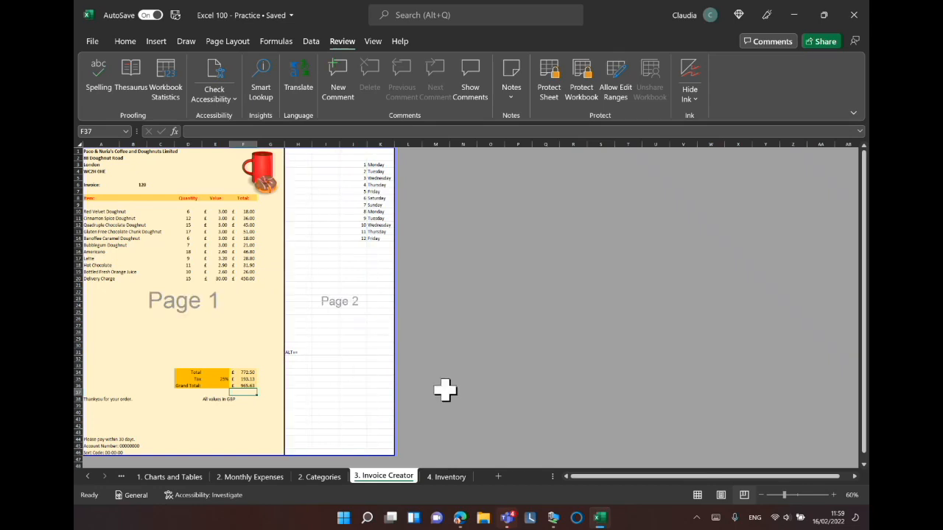
left_click(746, 495)
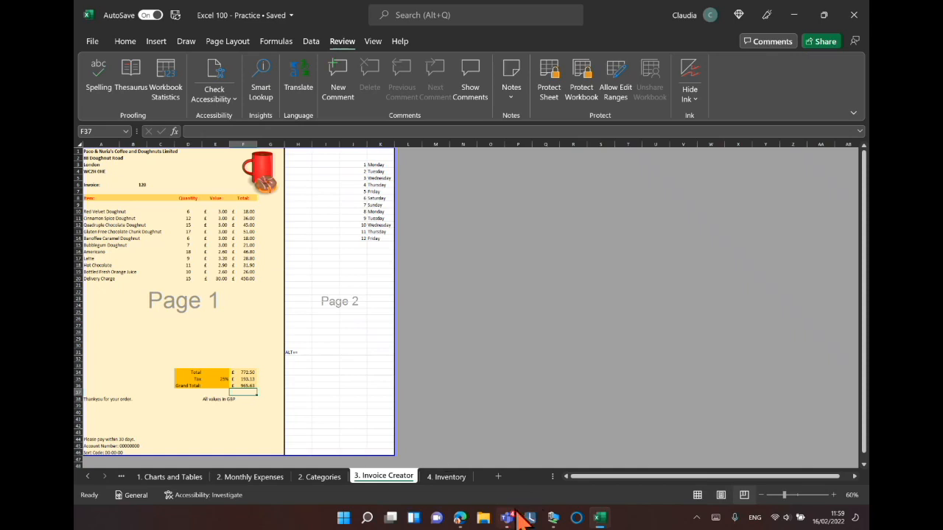
left_click(447, 478)
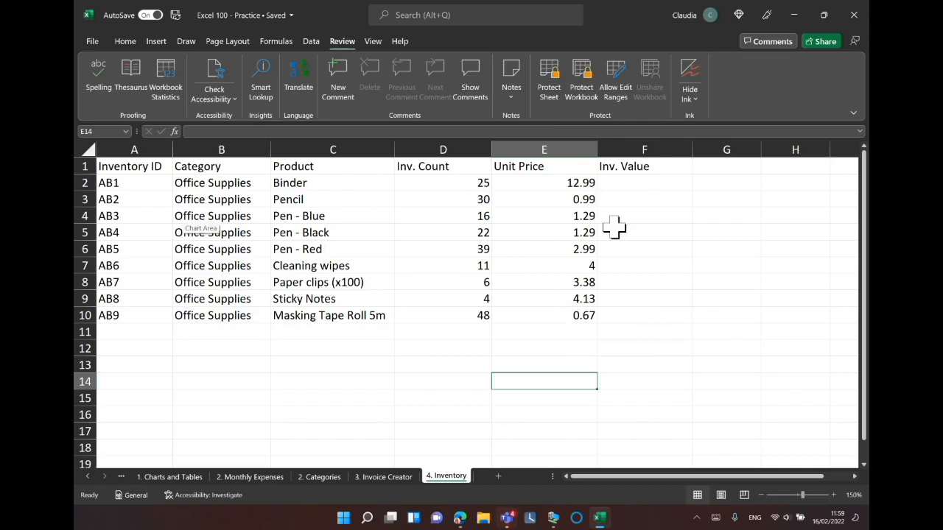
left_click(571, 185)
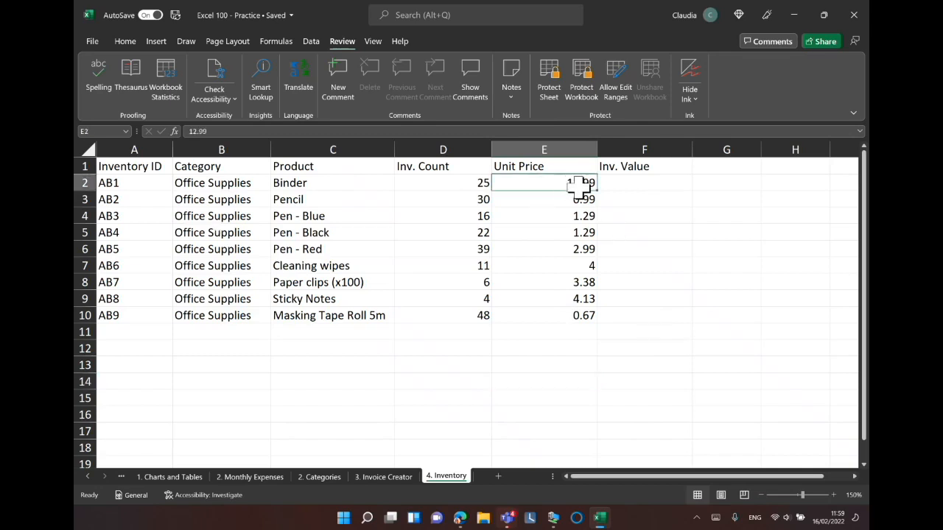
left_click_drag(564, 184, 562, 314)
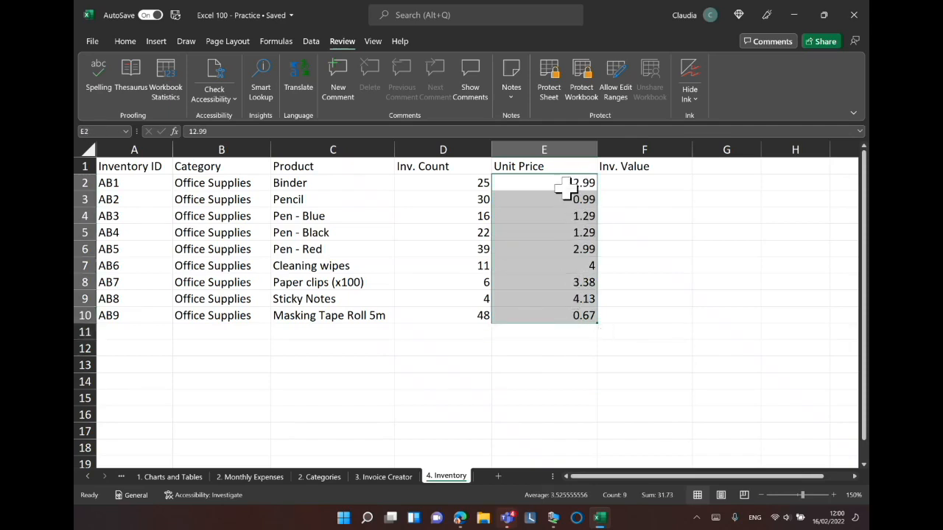
left_click(124, 43)
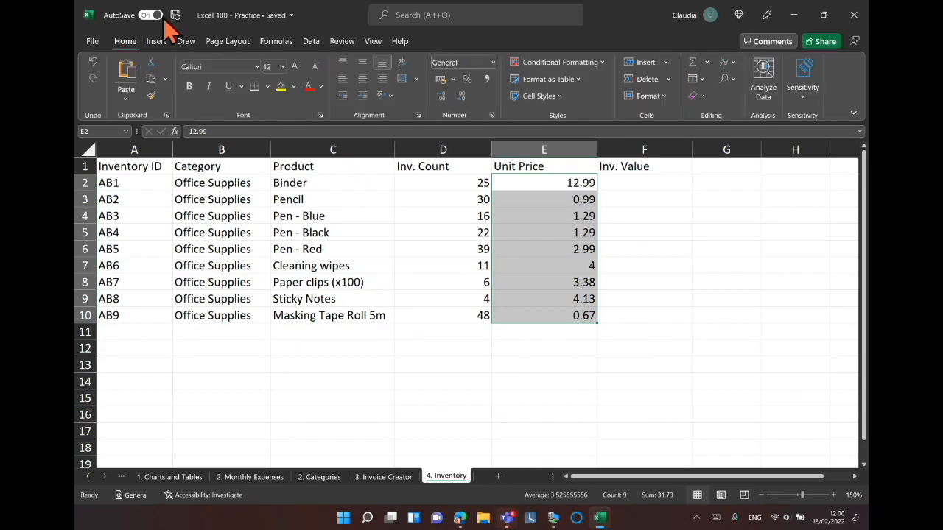
left_click(441, 80)
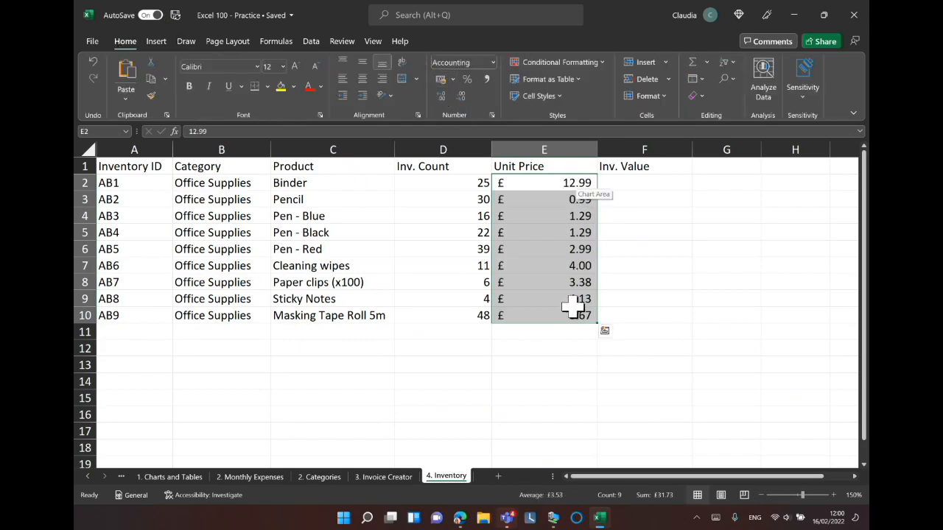
Enter =D2*E2 in F2 to calculate the inventory value and fill it down to F10.
left_click(660, 185)
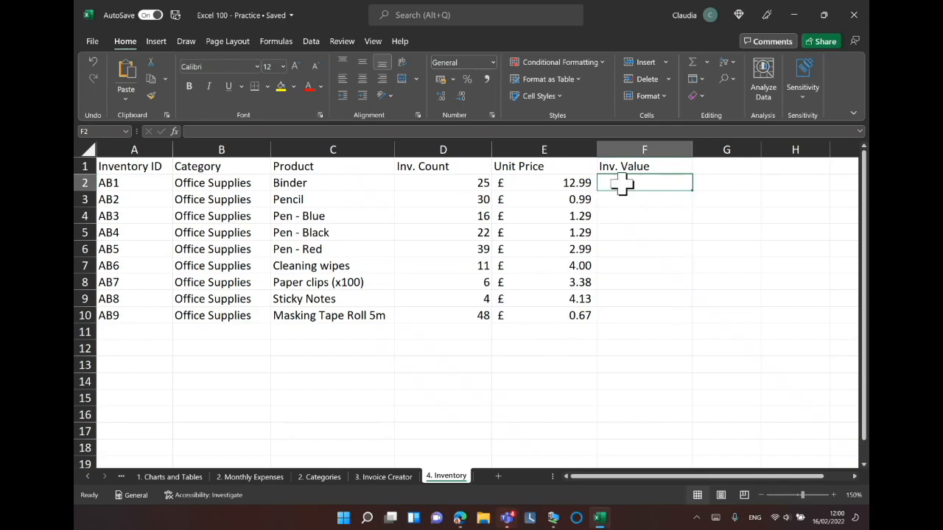
type("=")
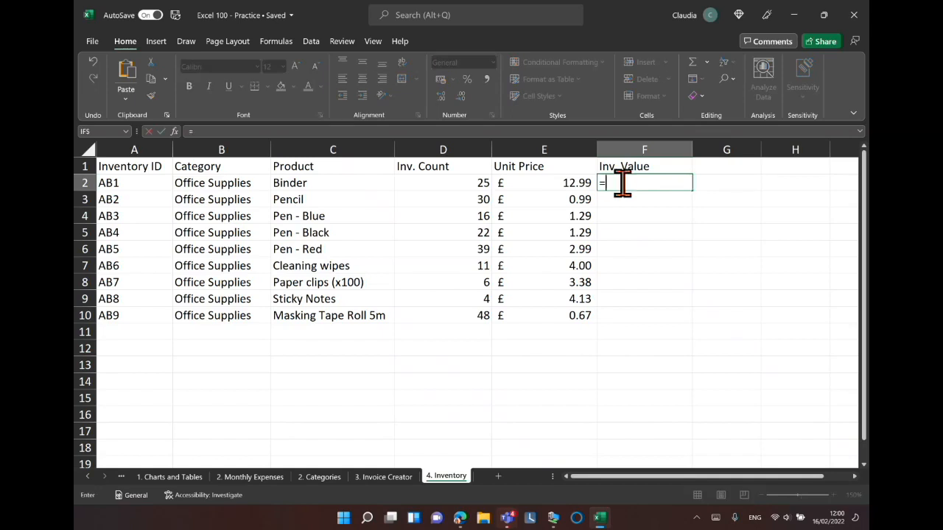
left_click(469, 183)
type("*")
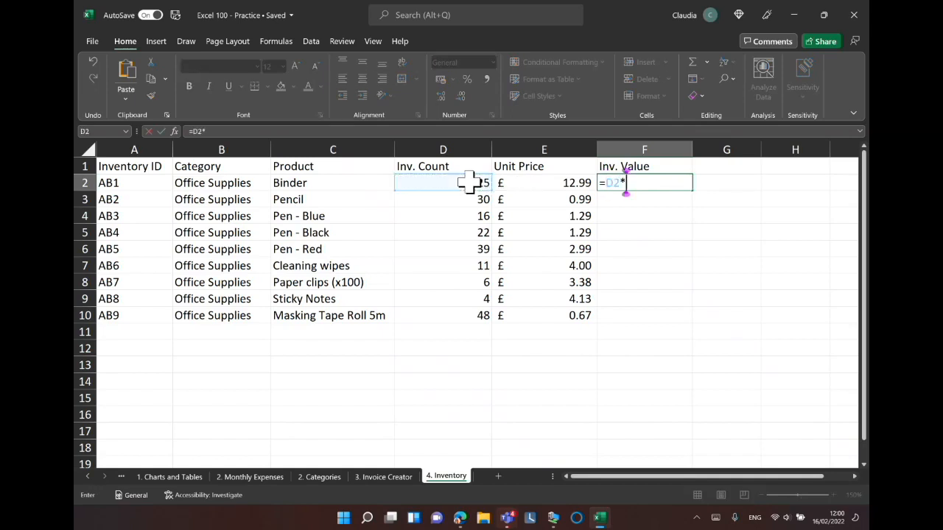
left_click(579, 185)
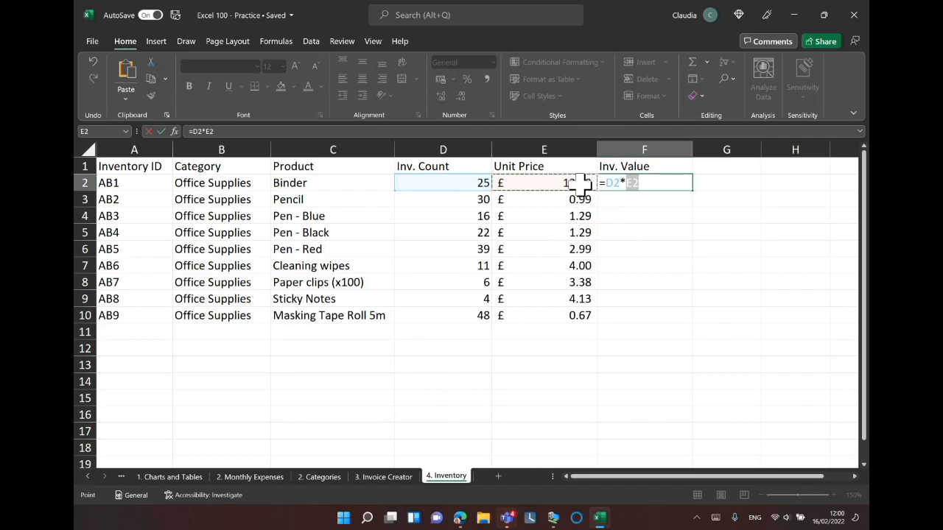
key("Return")
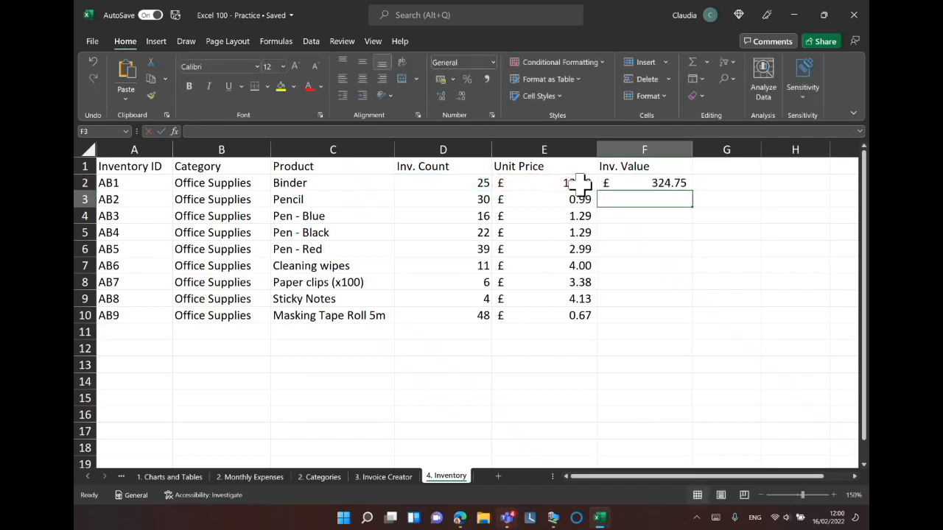
left_click(667, 185)
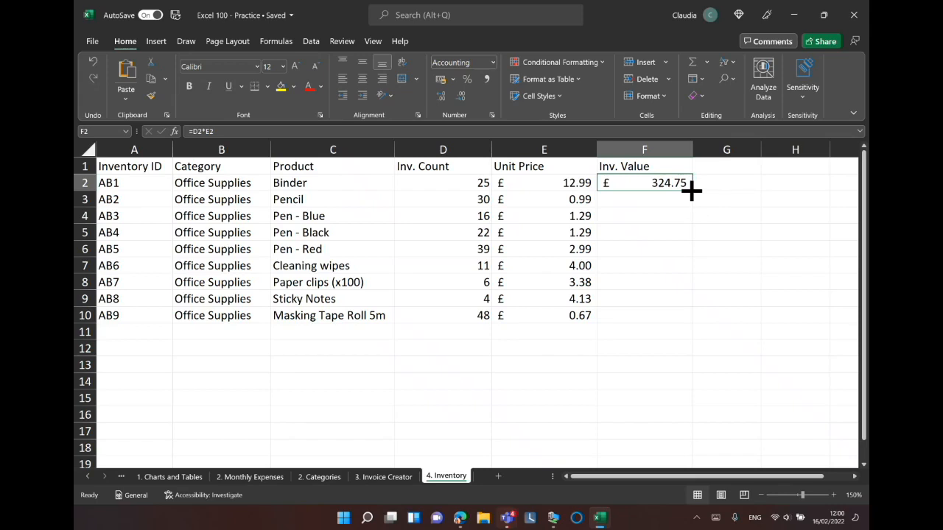
left_click_drag(691, 191, 688, 320)
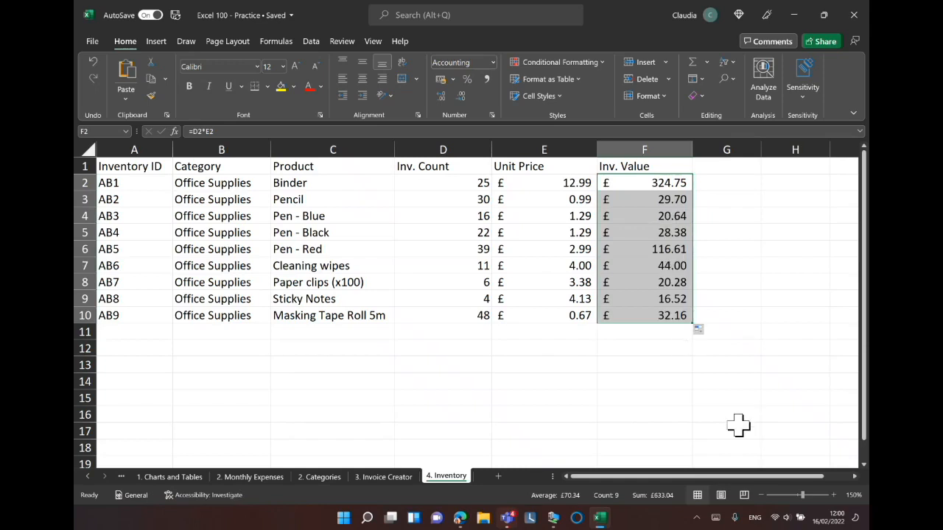
Convert the data range A1:F10 into a table with headers.
left_click_drag(114, 166, 616, 315)
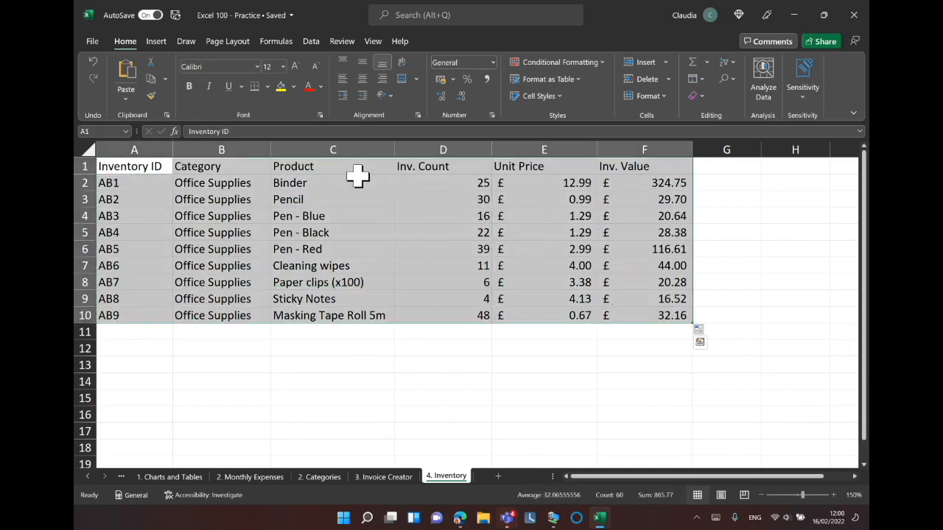
left_click(156, 43)
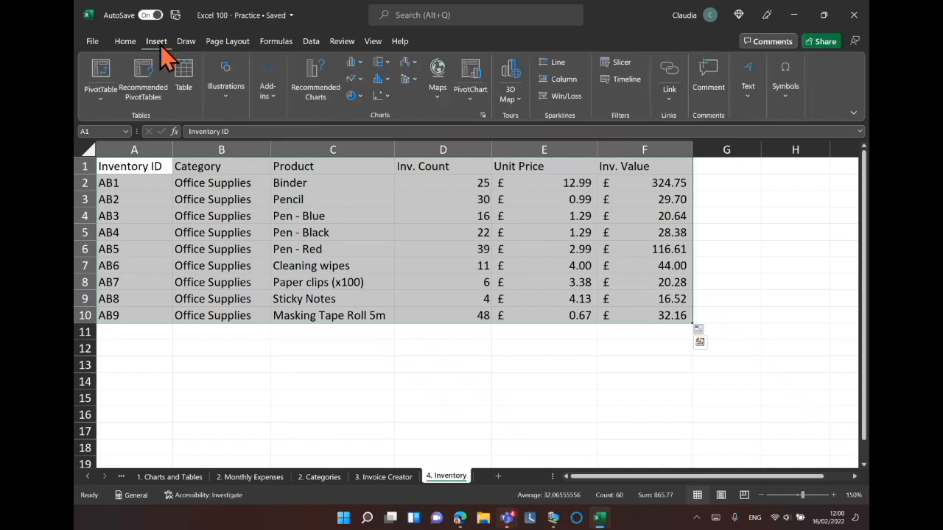
key("ctrl")
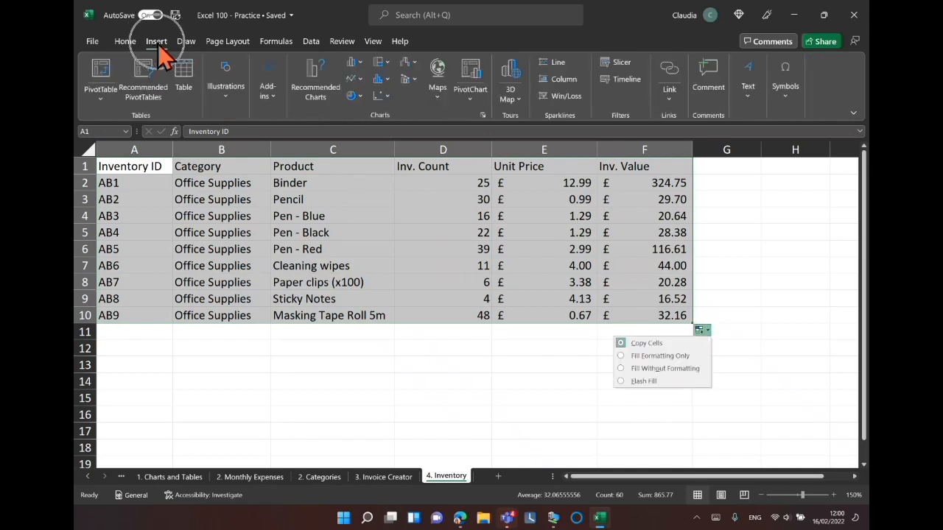
key("Escape")
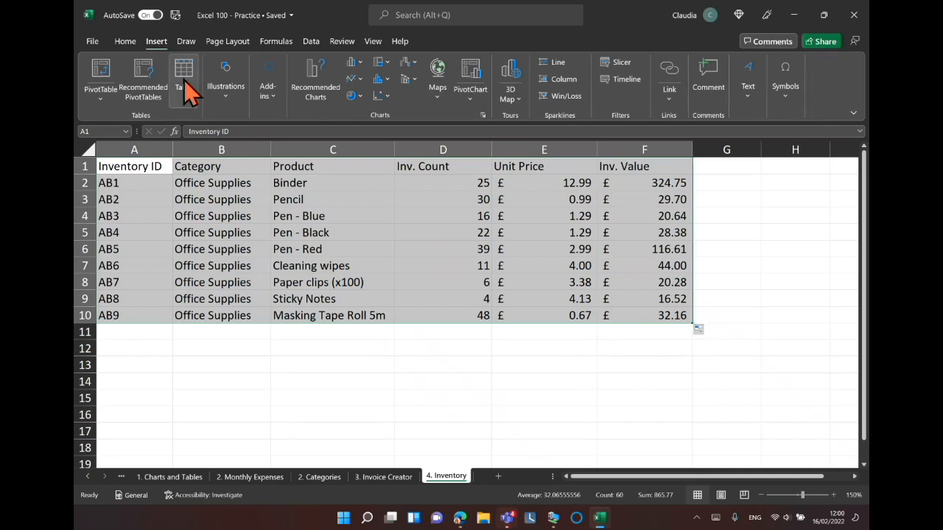
left_click(185, 81)
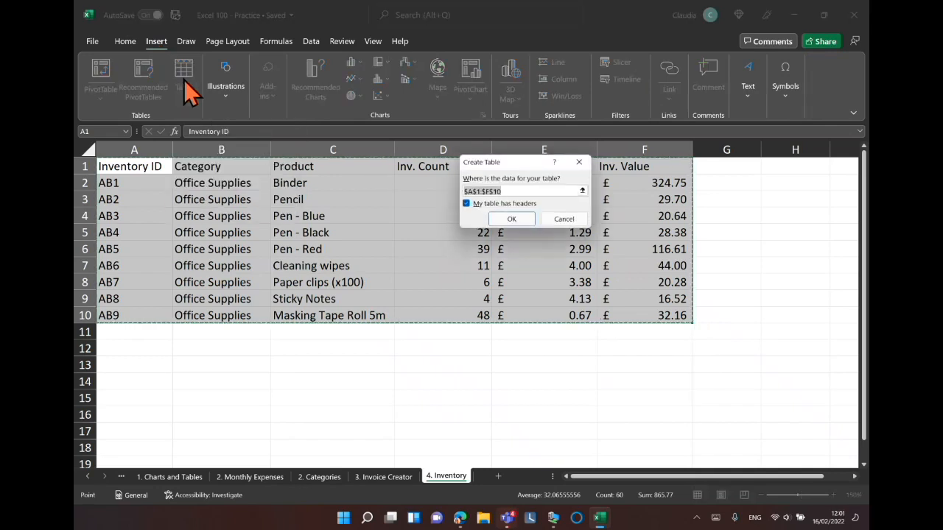
left_click(512, 219)
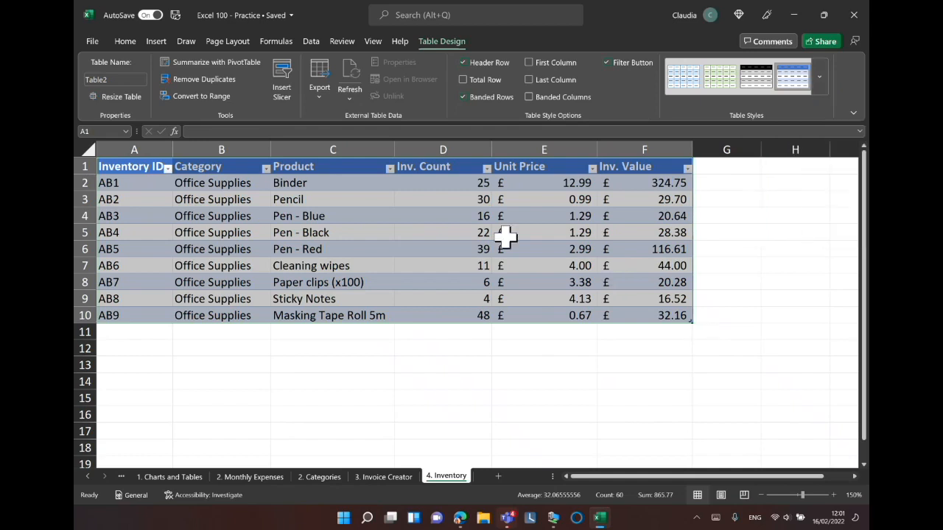
Apply a three-arrow icon set conditional format to the Inv. Count column.
left_click(447, 150)
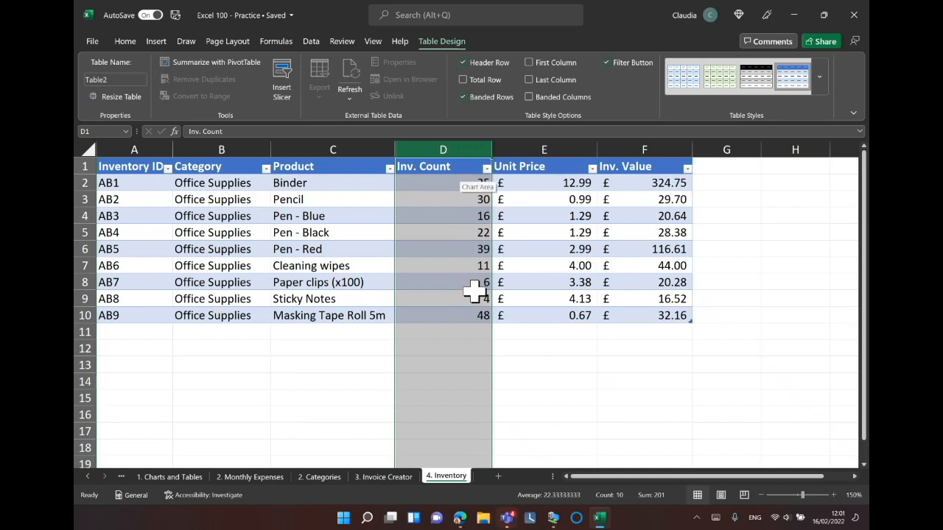
left_click(126, 42)
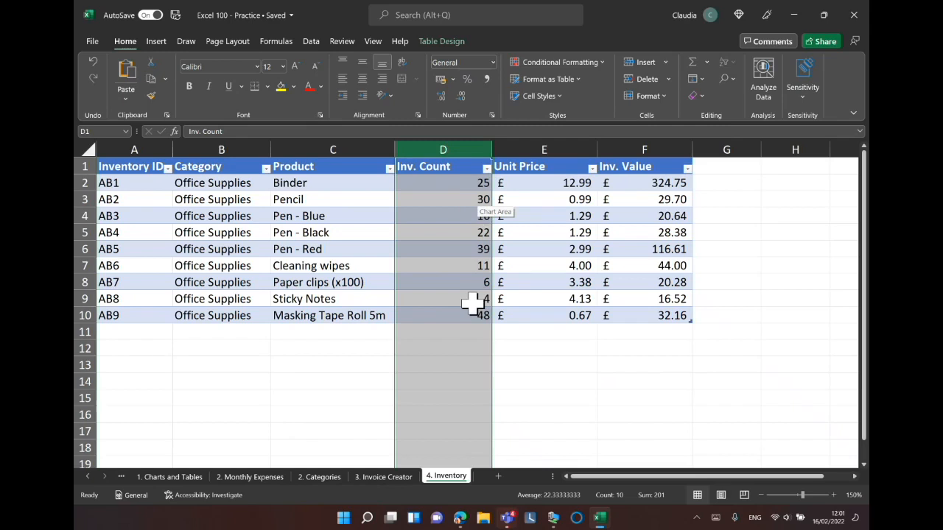
left_click(128, 42)
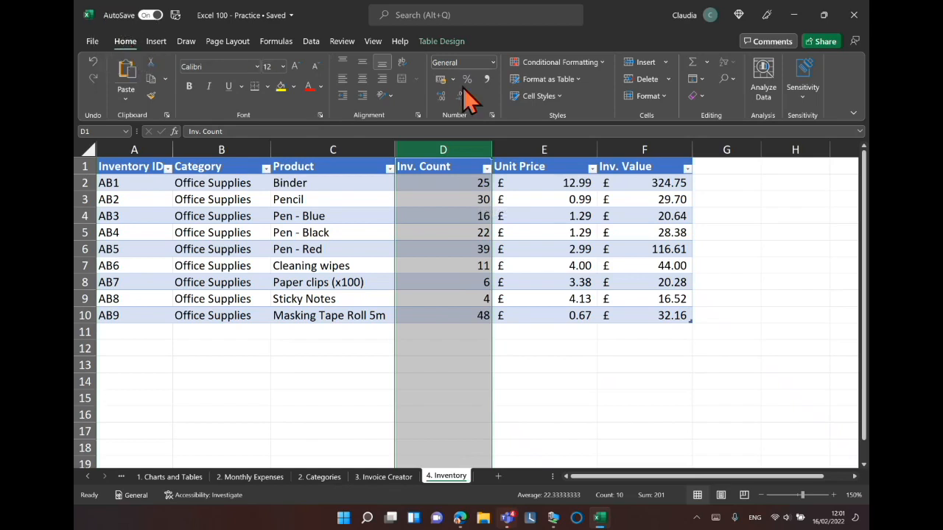
left_click(548, 63)
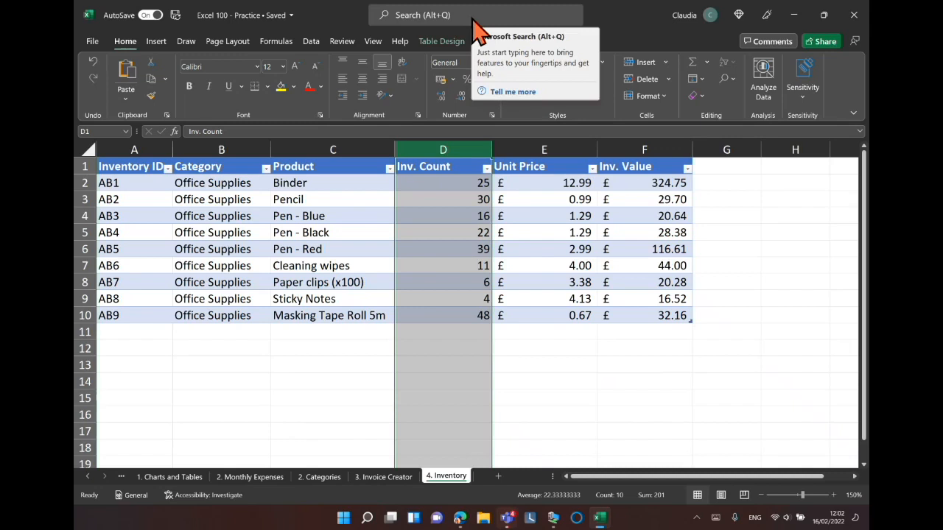
left_click(602, 63)
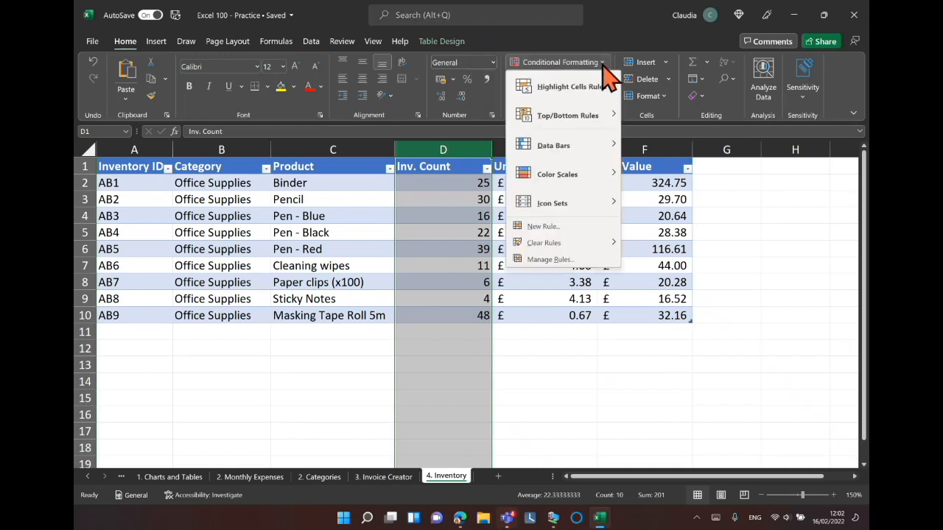
mouse_move(617, 148)
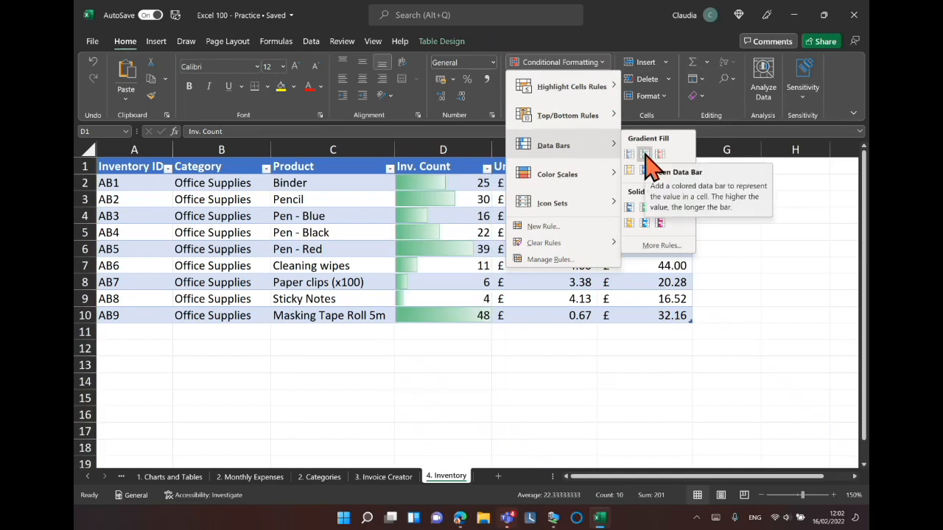
mouse_move(609, 177)
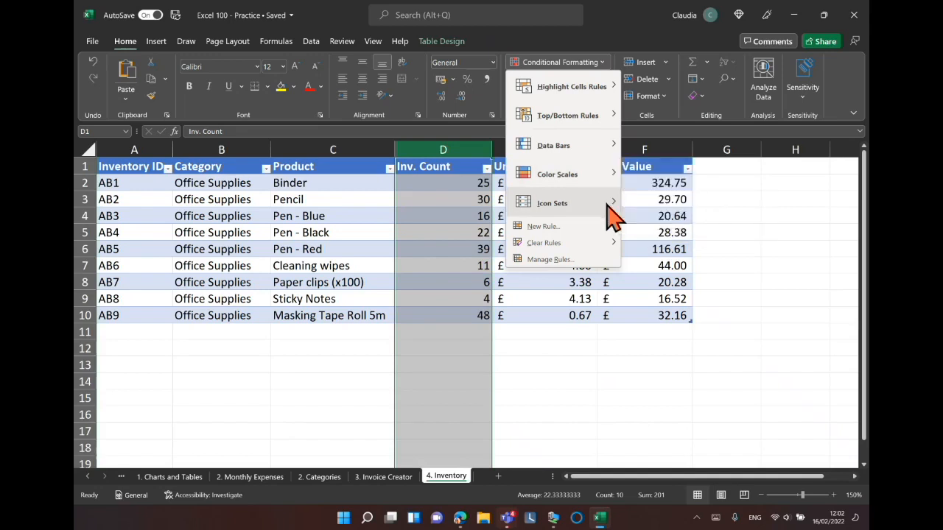
mouse_move(613, 211)
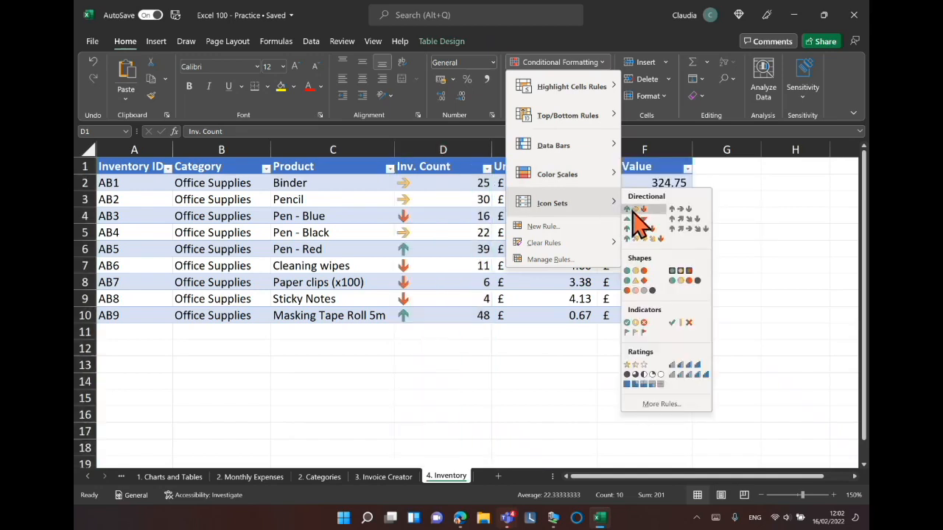
left_click(638, 213)
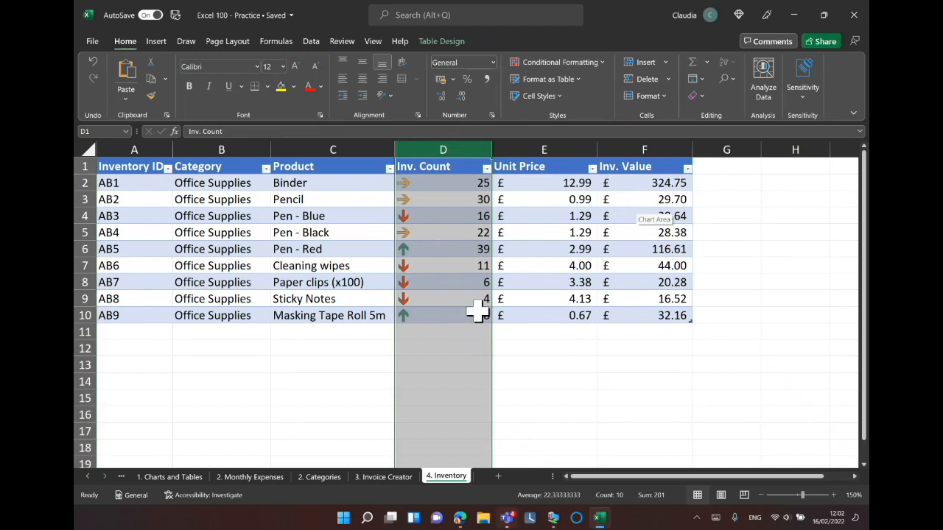
Change the Paper clips (x100) inventory count in D8 to 50.
left_click(463, 282)
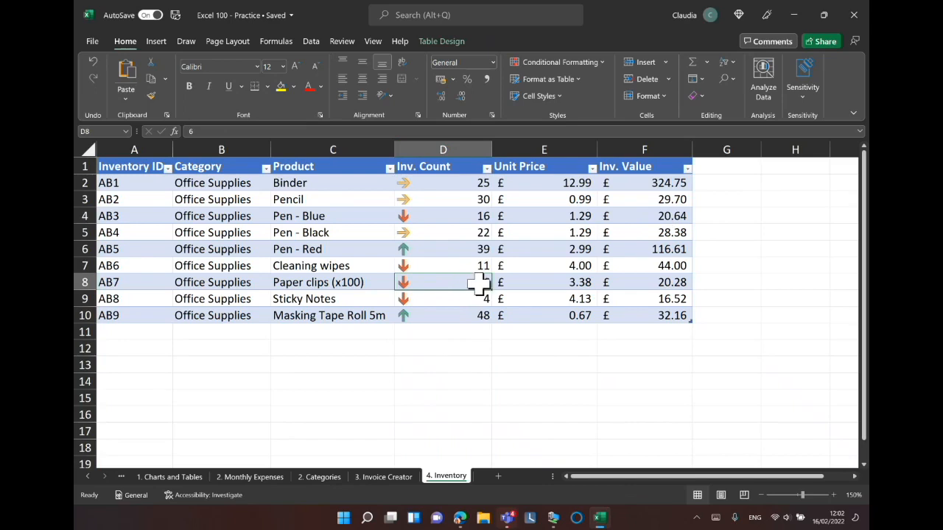
type("17")
key("Return")
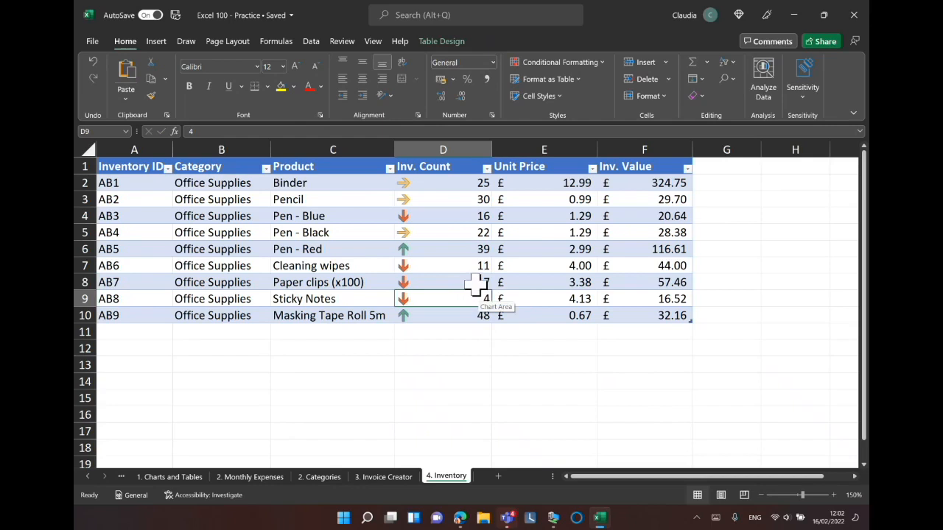
left_click(475, 286)
type("50")
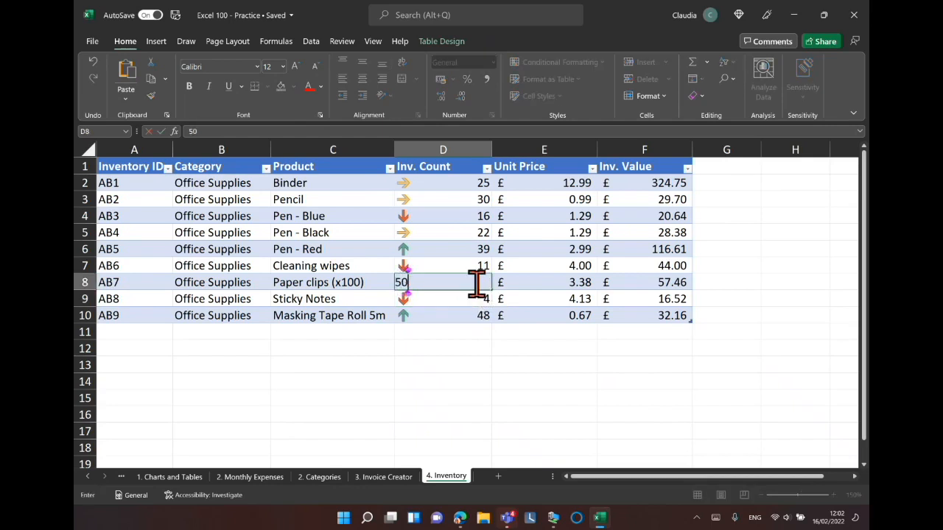
key("Return")
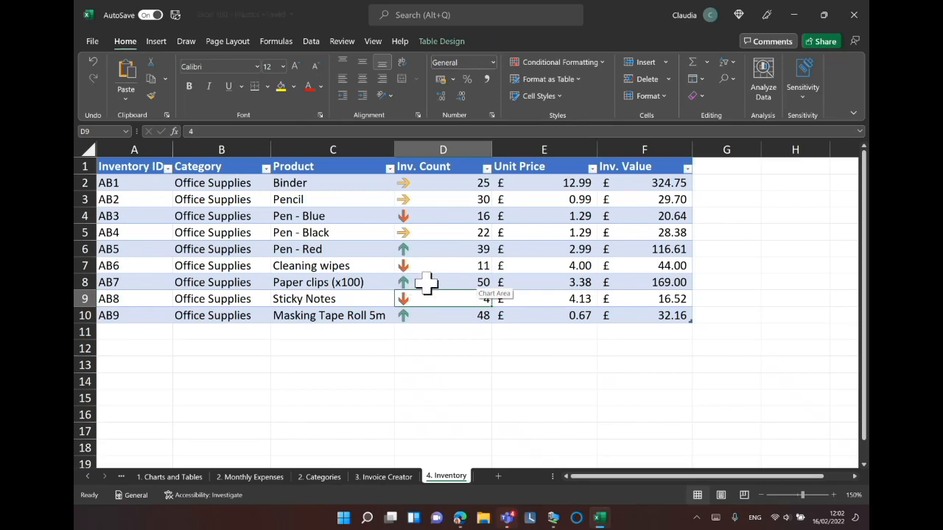
Review the Inv. Count column's icon set rule and its icon options in the conditional formatting rules manager.
left_click(441, 148)
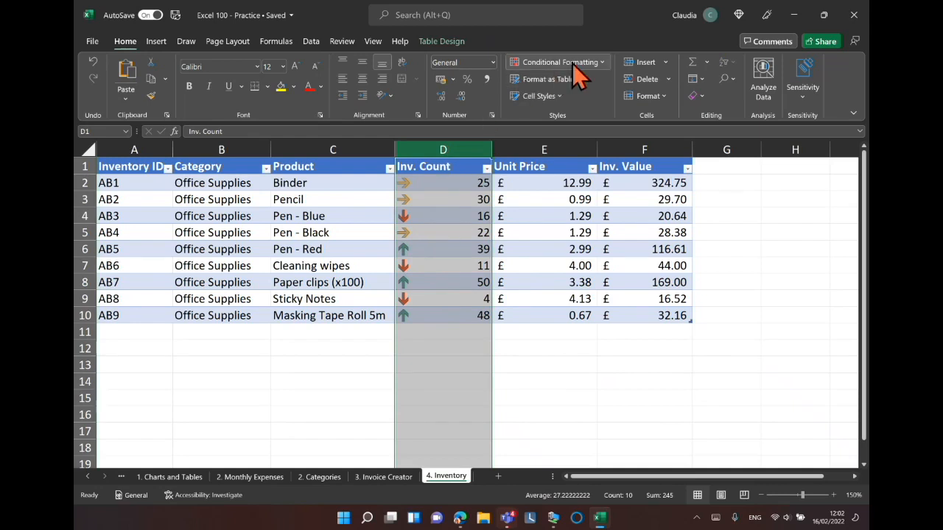
left_click(602, 64)
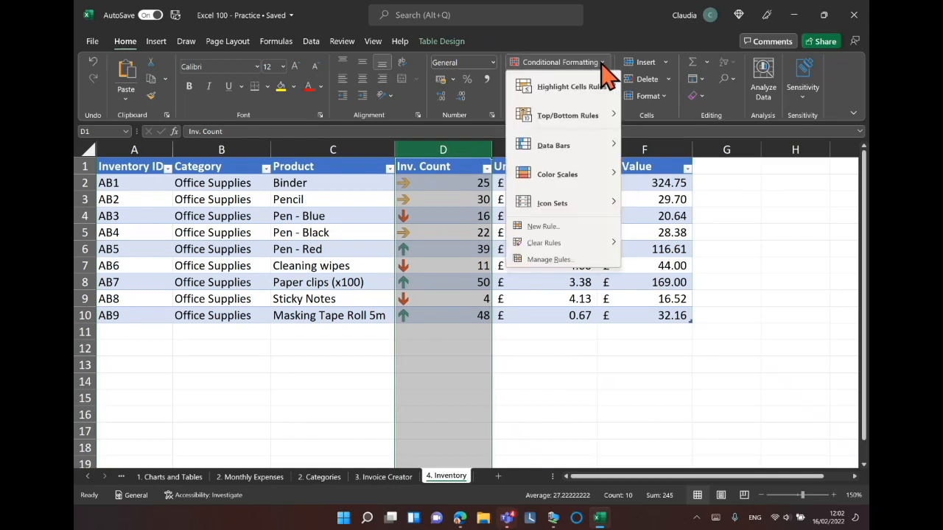
left_click(549, 261)
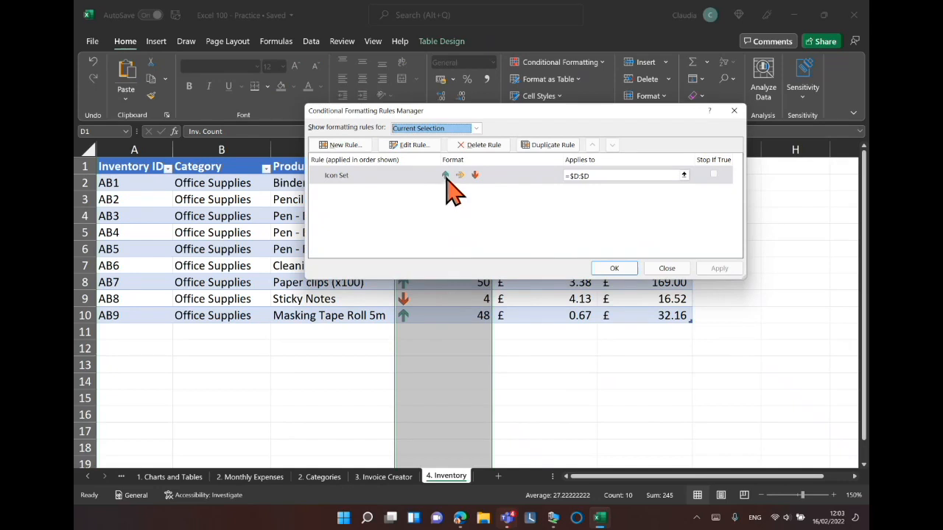
left_click(410, 144)
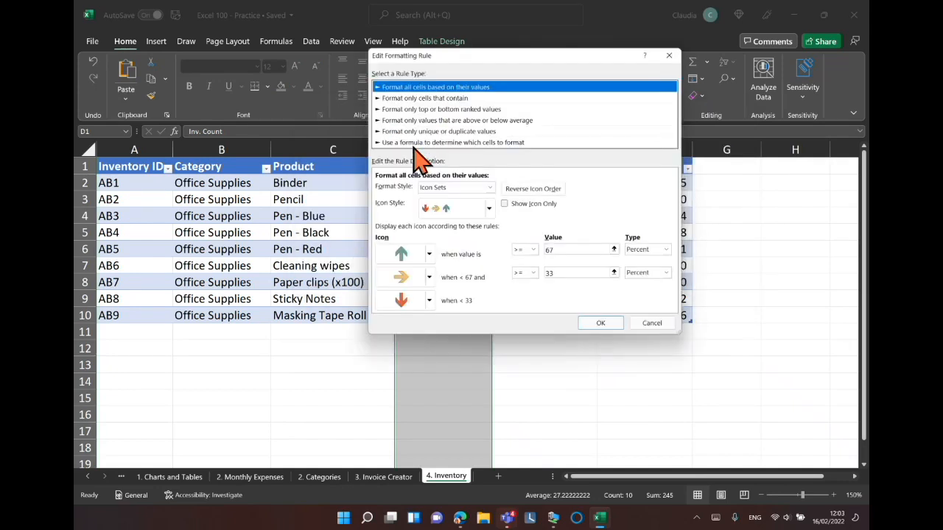
left_click(428, 256)
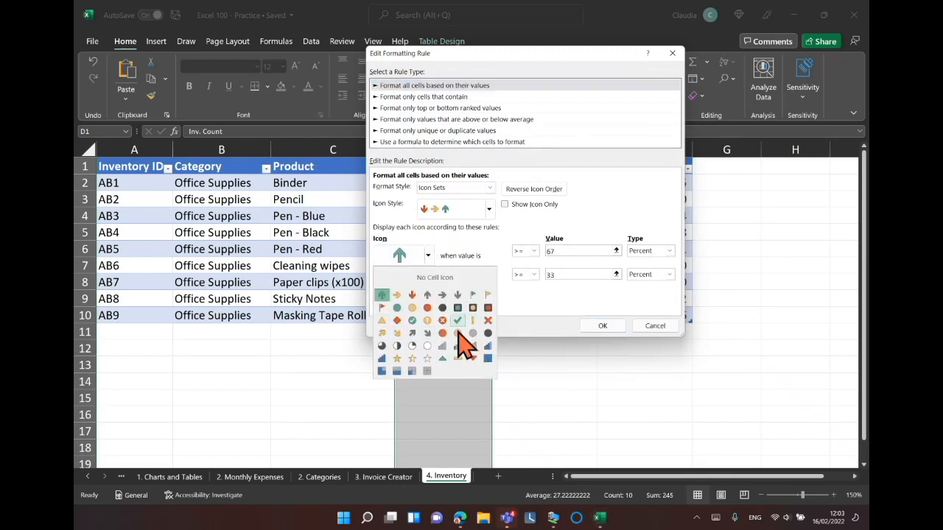
left_click(534, 309)
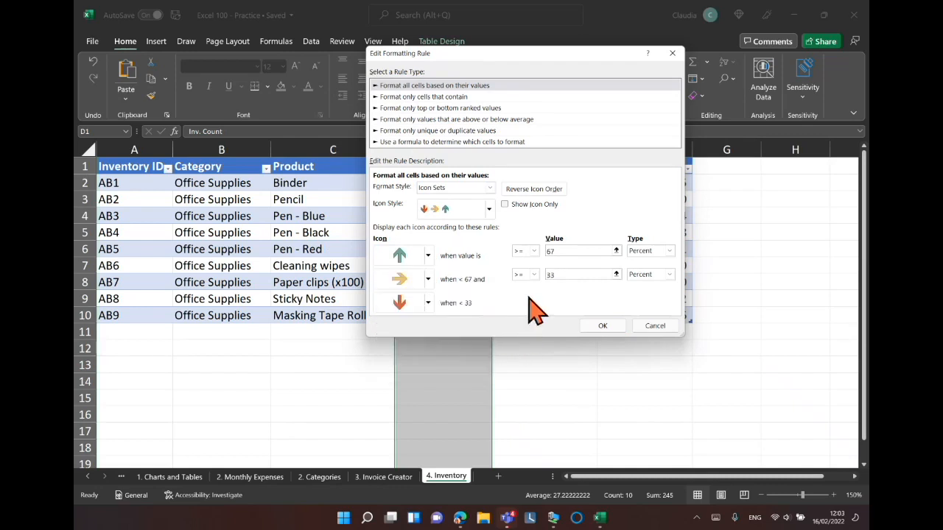
left_click(672, 55)
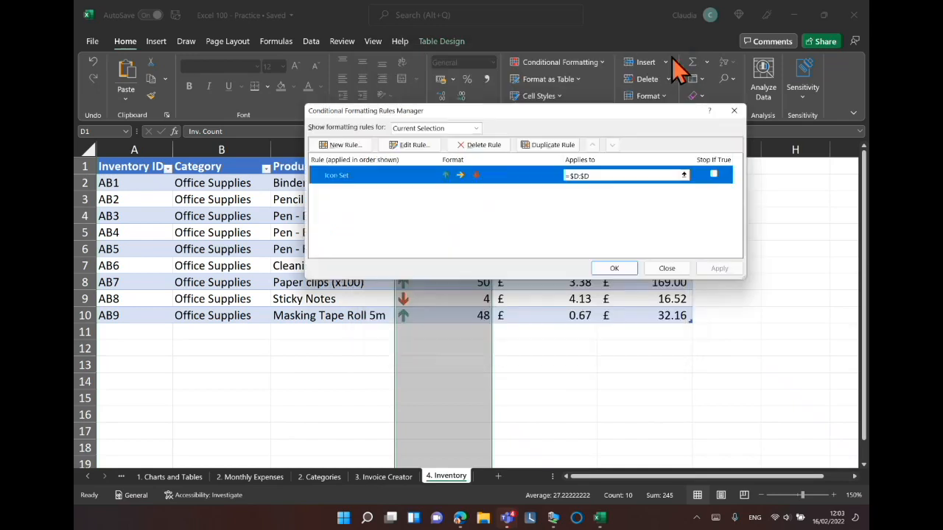
left_click(734, 111)
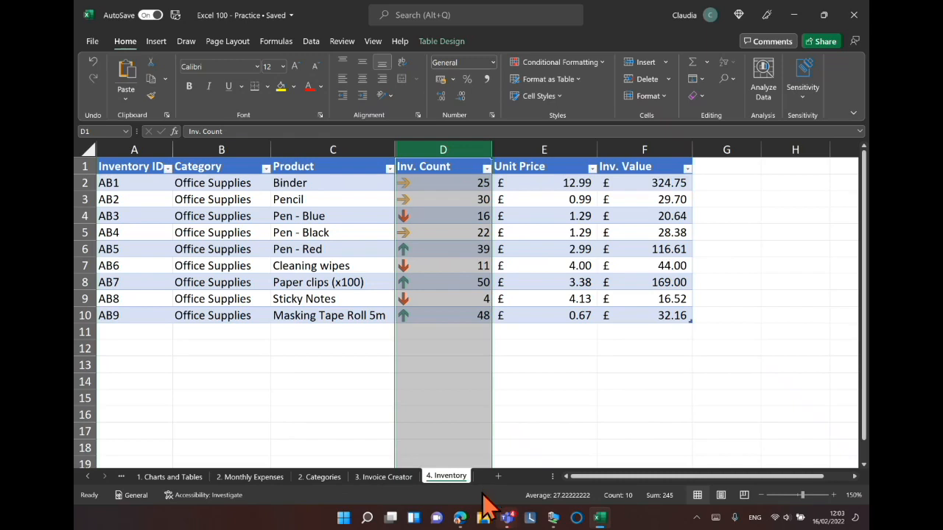
Browse the workbook's Save a Copy, Info and Protect Workbook options in the file backstage.
left_click(93, 43)
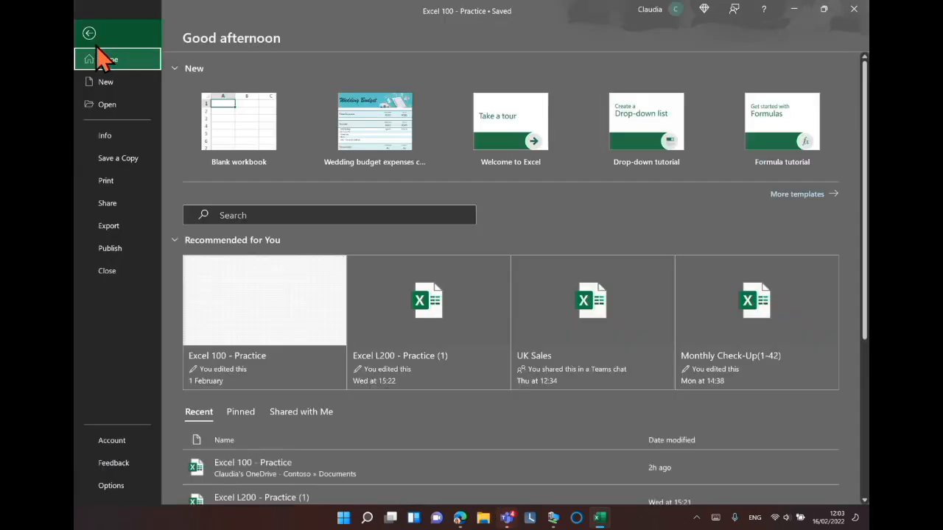
left_click(121, 161)
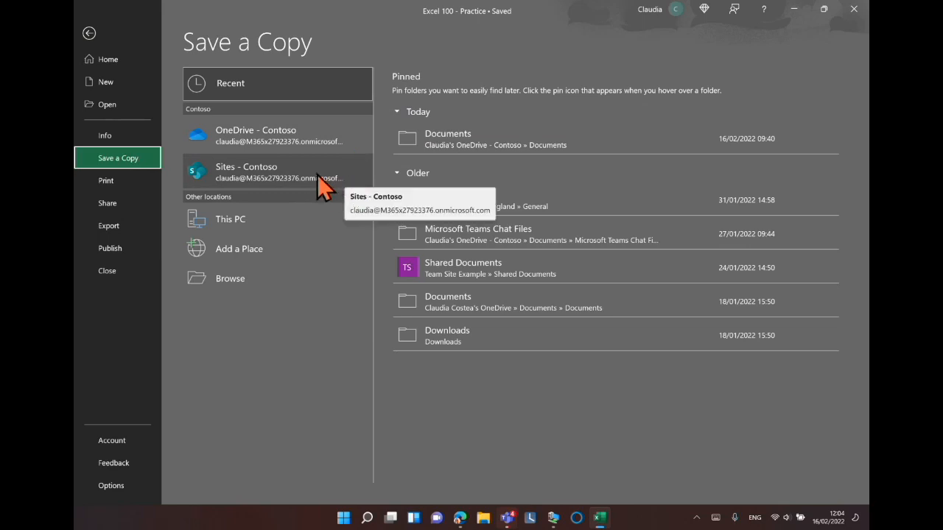
left_click(122, 140)
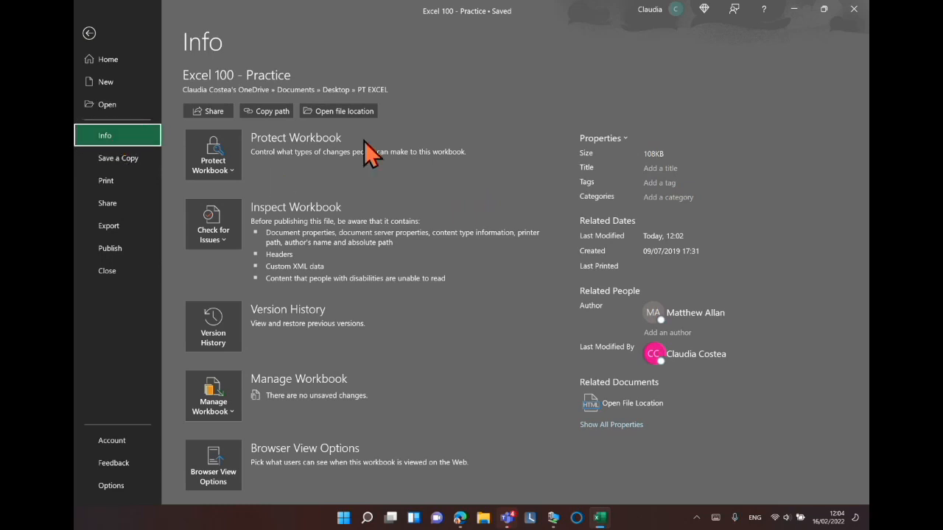
left_click(229, 169)
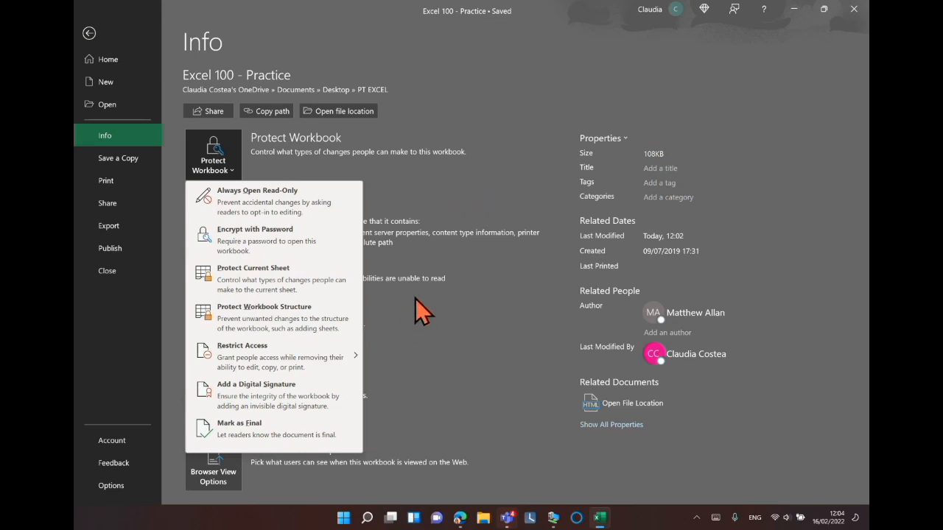
Switch to the Microsoft Teams live event and show the published Q&A posts.
left_click(514, 520)
left_click(545, 414)
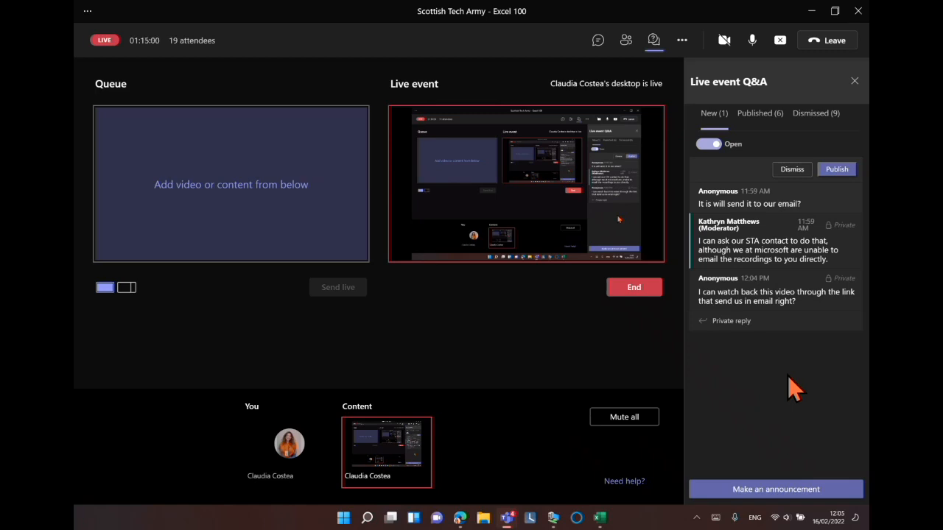
left_click(779, 124)
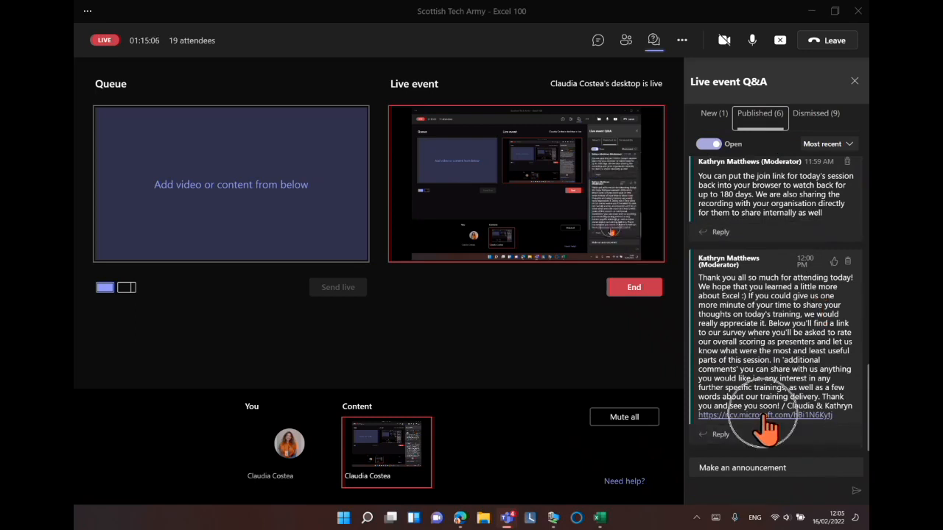
Open the post-training survey in the browser and scroll through its questions.
left_click(456, 496)
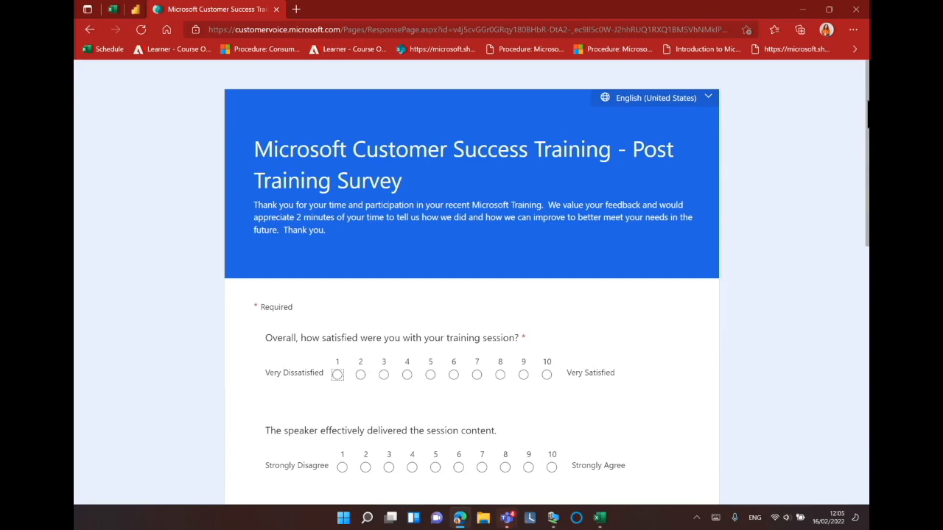
scroll(472, 280, "down", 2)
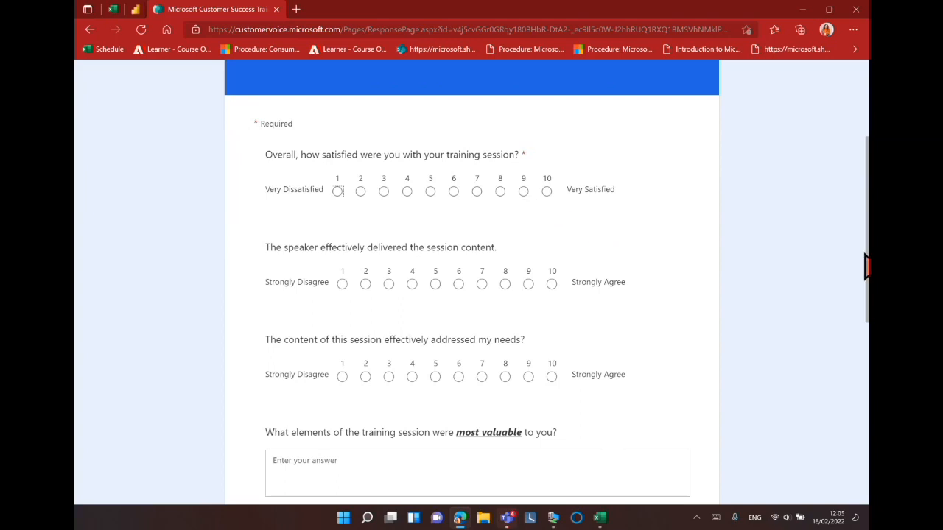
scroll(472, 295, "down", 3)
scroll(472, 295, "up", 3)
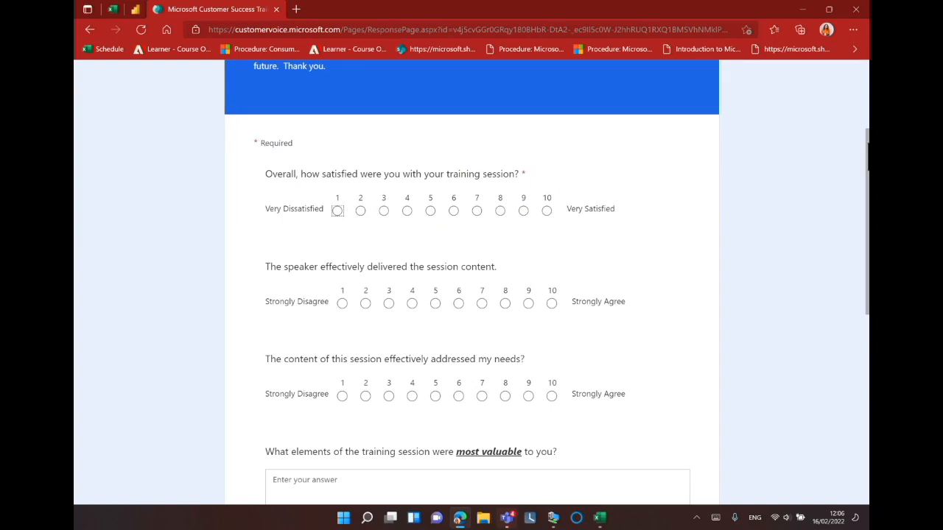
scroll(750, 196, "down", 1)
scroll(472, 282, "down", 3)
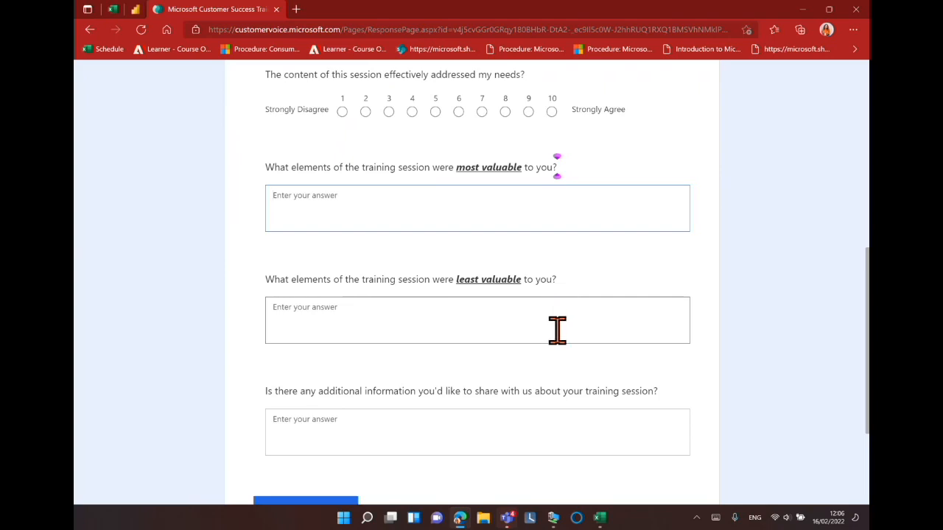
Return to Microsoft Teams and end the live event.
mouse_move(509, 519)
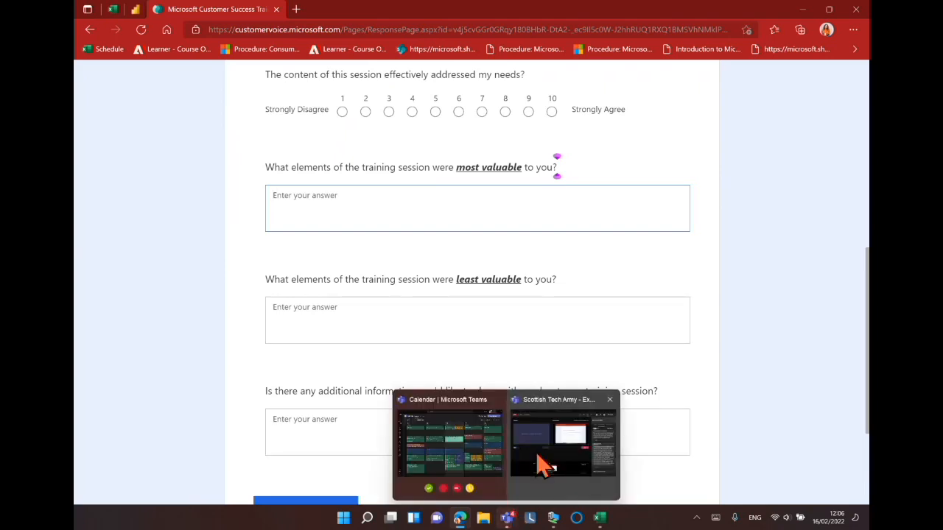
left_click(551, 417)
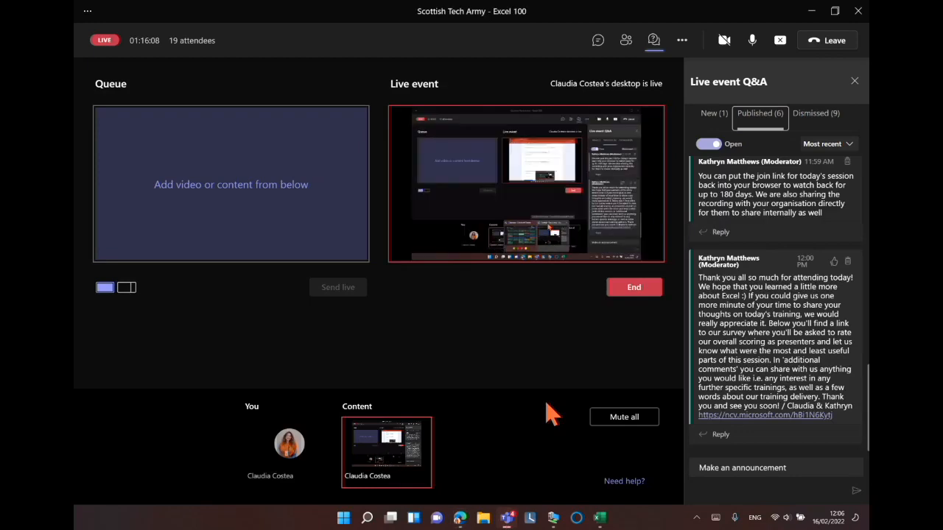
left_click(626, 293)
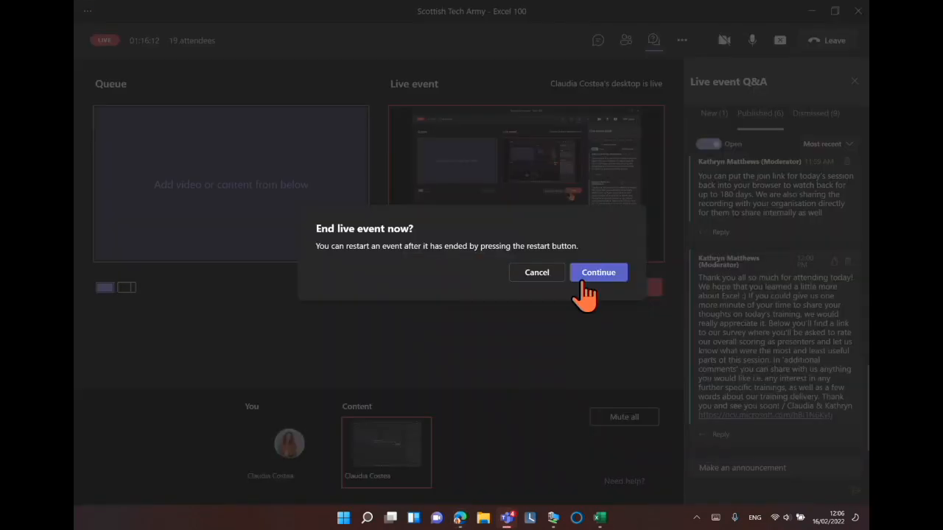
left_click(585, 275)
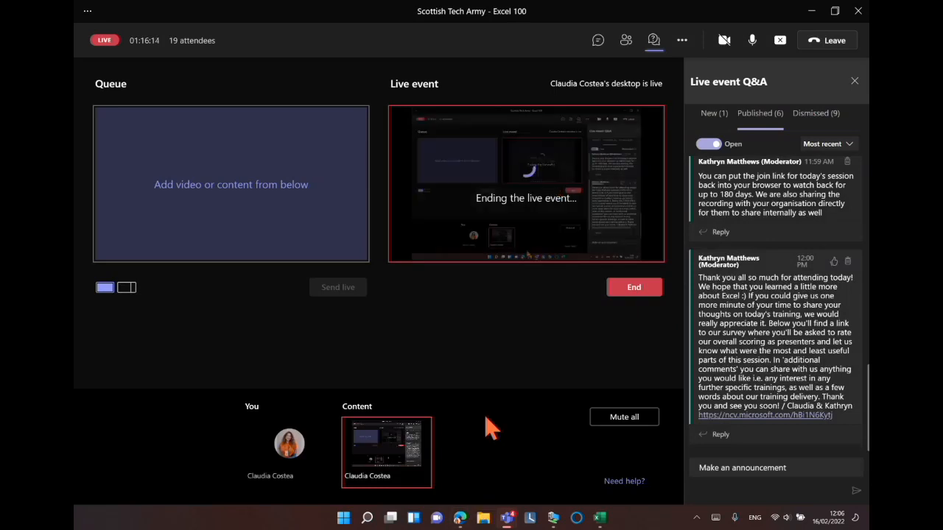